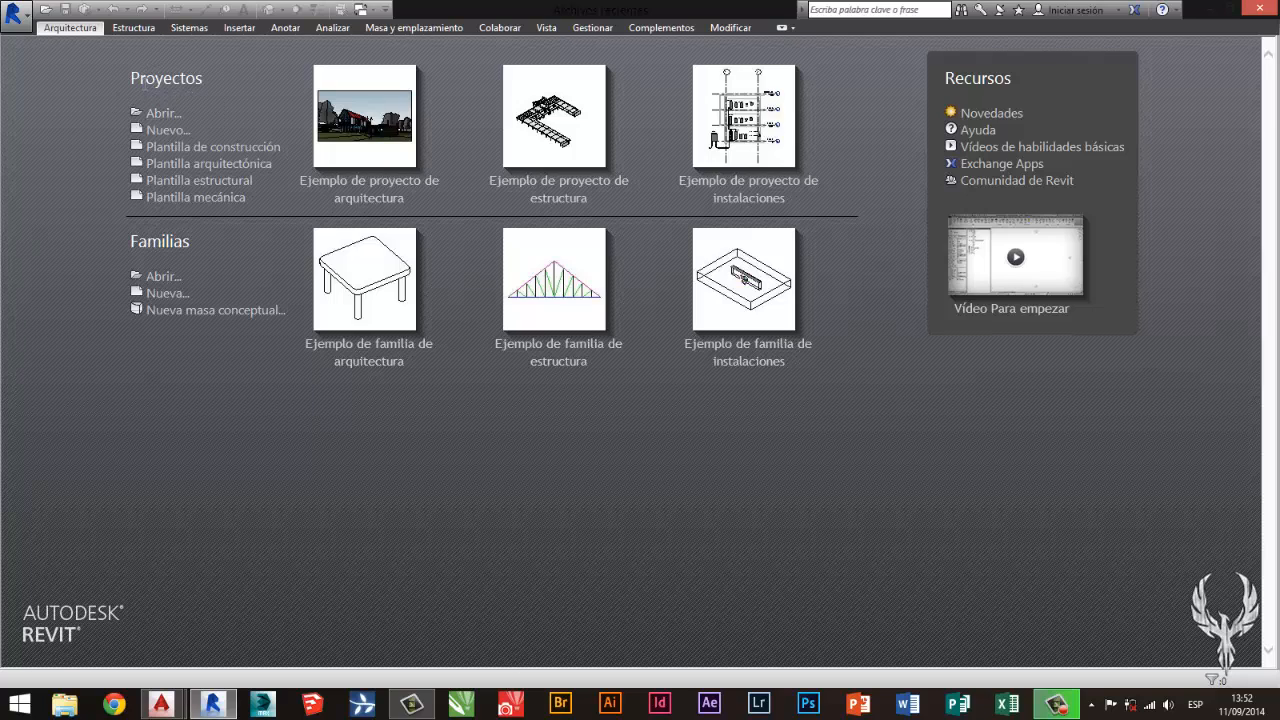
{"action": "left_click_drag", "start_coordinate": [128, 242], "coordinate": [230, 253]}
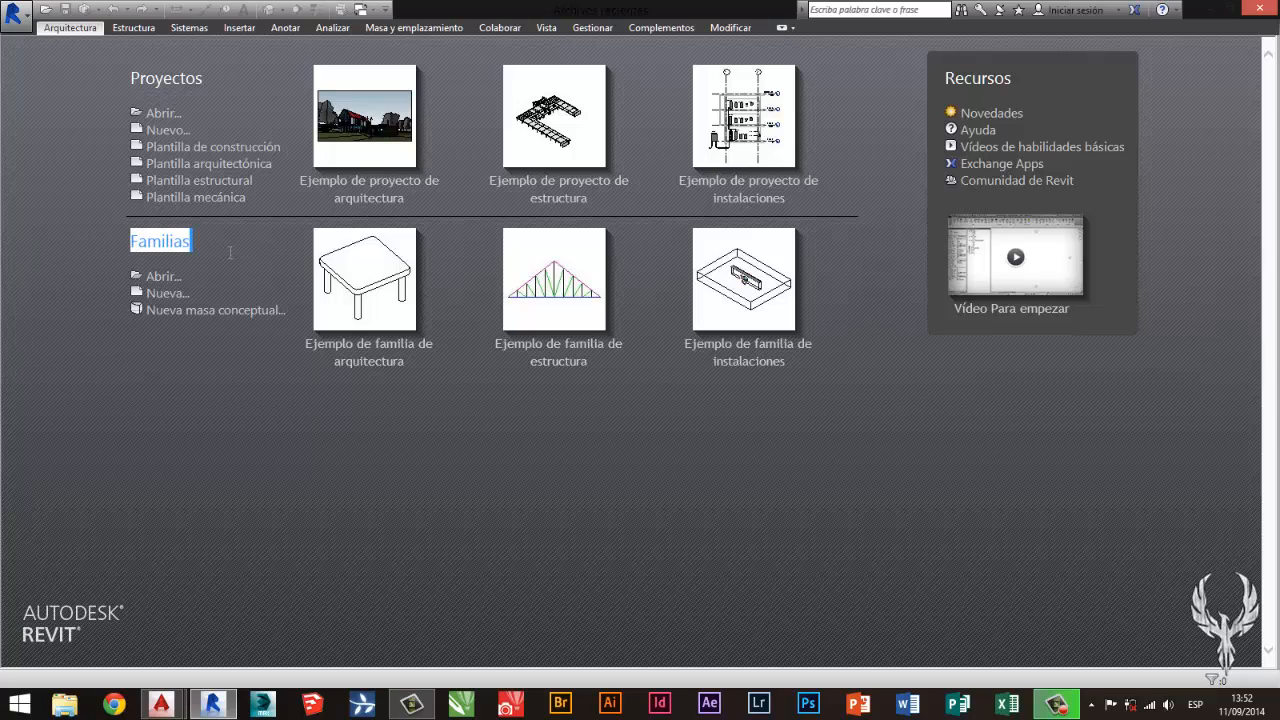
{"action": "left_click", "coordinate": [224, 251]}
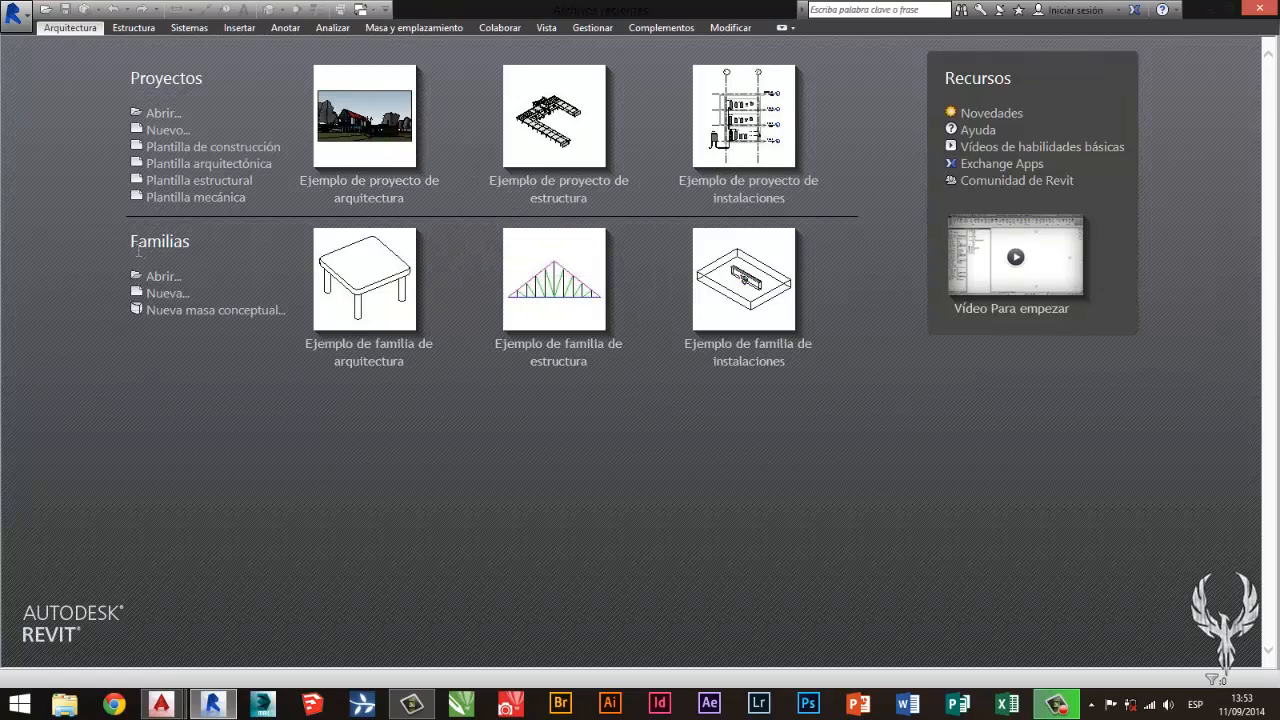
{"action": "left_click_drag", "start_coordinate": [130, 241], "coordinate": [231, 240]}
{"action": "left_click", "coordinate": [434, 298]}
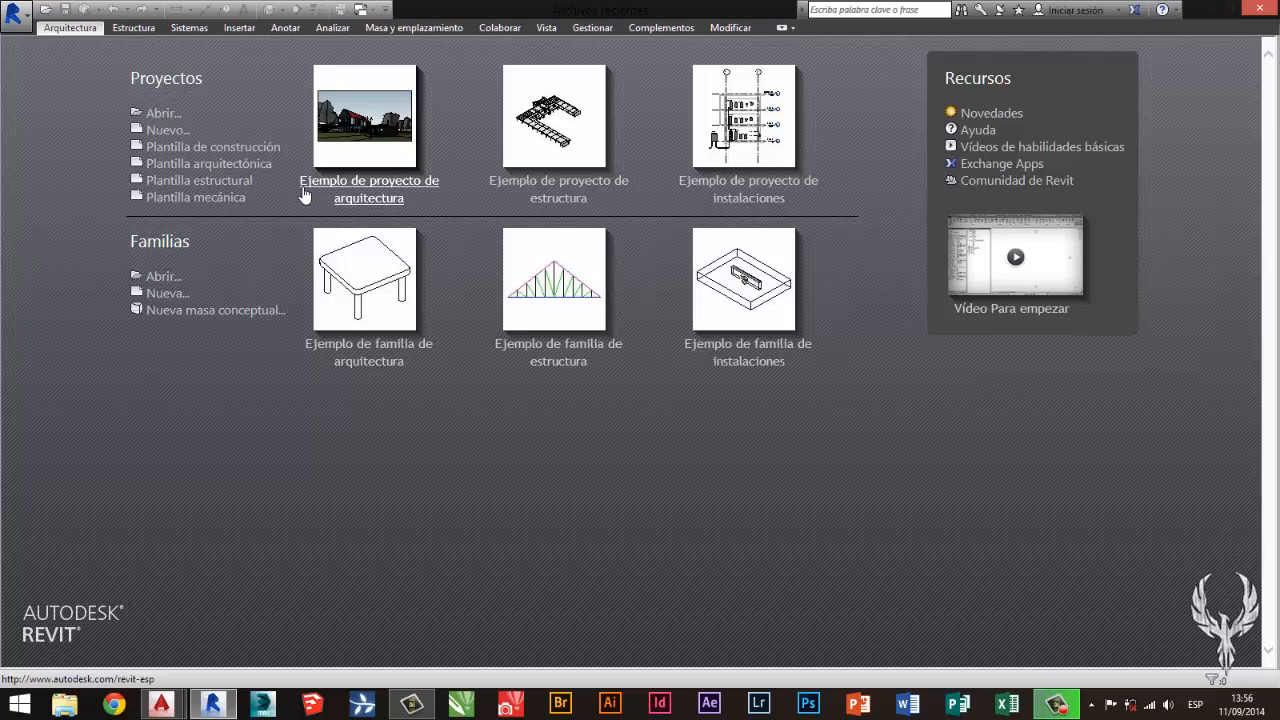
Open the architecture sample project and examine the house exterior, dining area and living room renderings on its title sheet.
{"action": "left_click", "coordinate": [392, 199]}
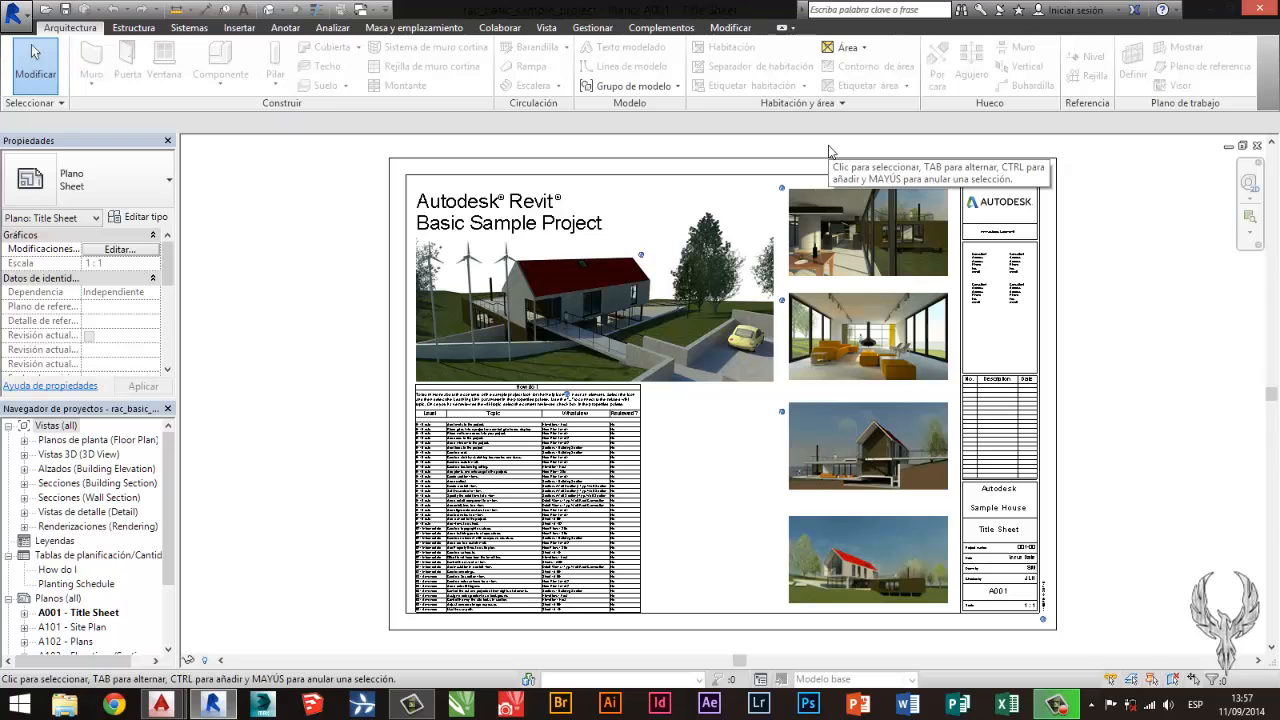
{"action": "scroll", "coordinate": [590, 300], "scroll_direction": "up", "scroll_amount": 4}
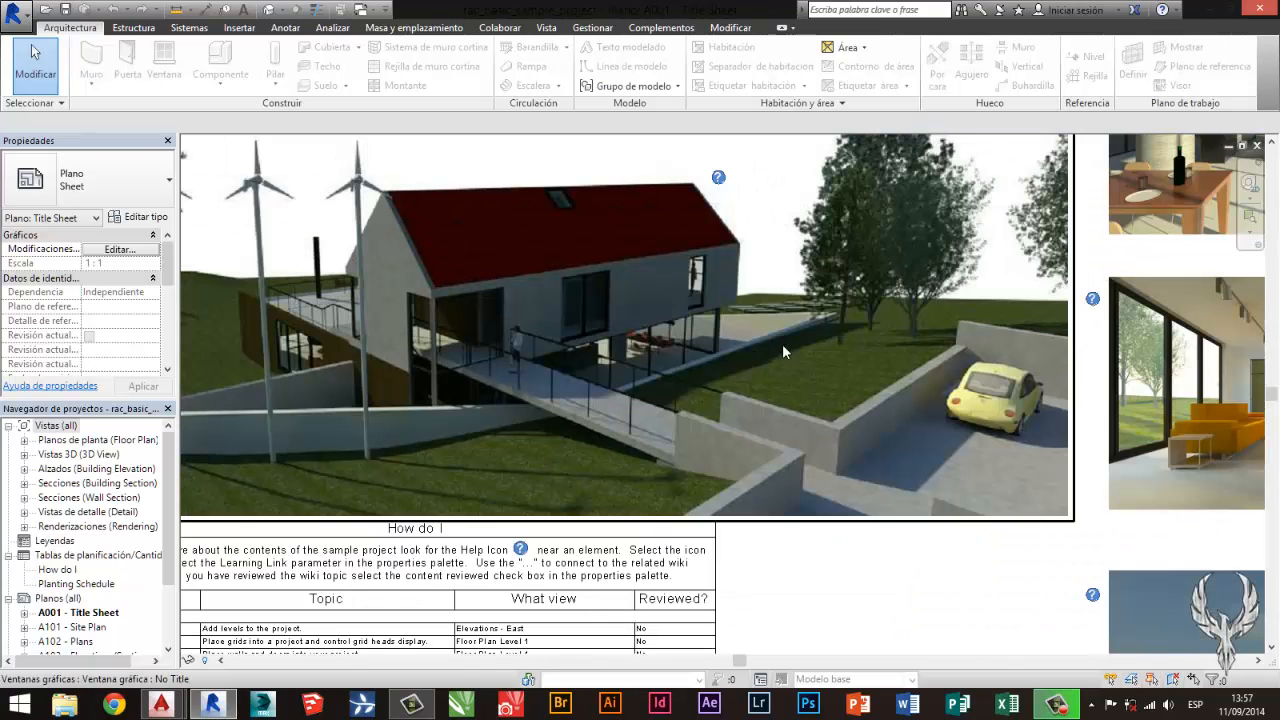
{"action": "middle_click_drag", "start_coordinate": [751, 356], "coordinate": [352, 402]}
{"action": "middle_click_drag", "start_coordinate": [910, 323], "coordinate": [694, 420]}
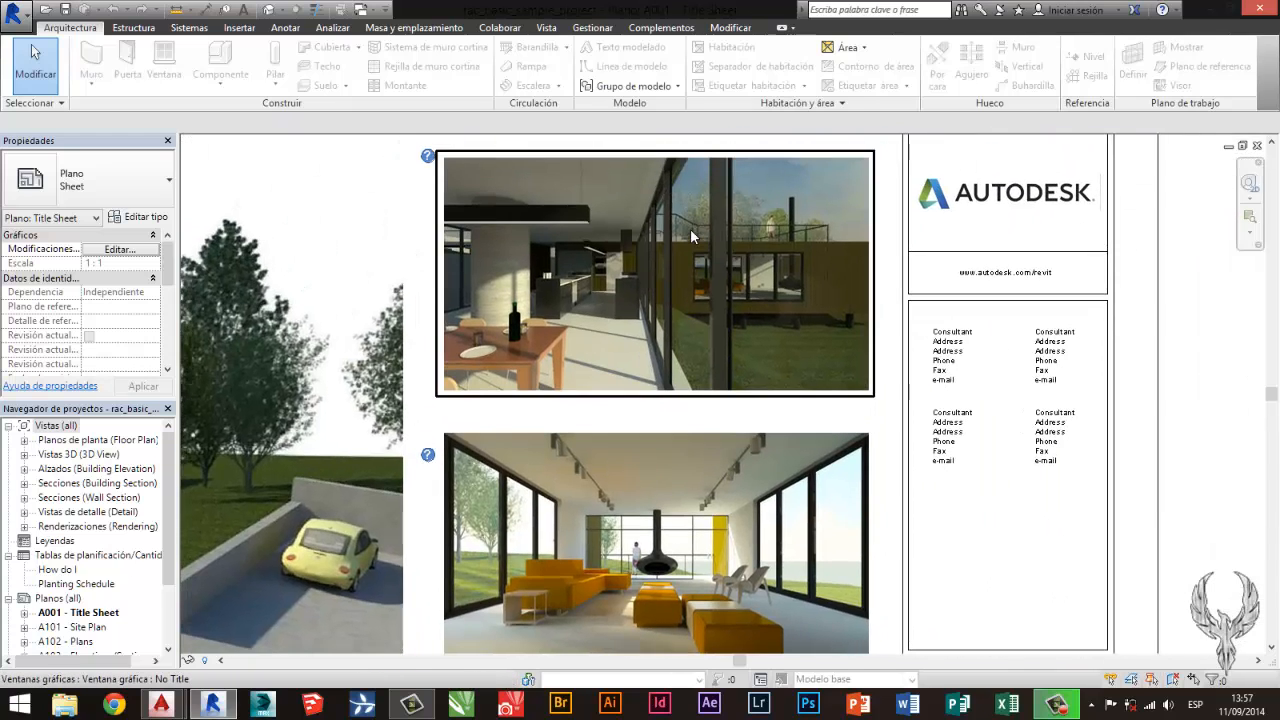
{"action": "scroll", "coordinate": [690, 228], "scroll_direction": "up", "scroll_amount": 3}
{"action": "scroll", "coordinate": [325, 473], "scroll_direction": "up", "scroll_amount": 2}
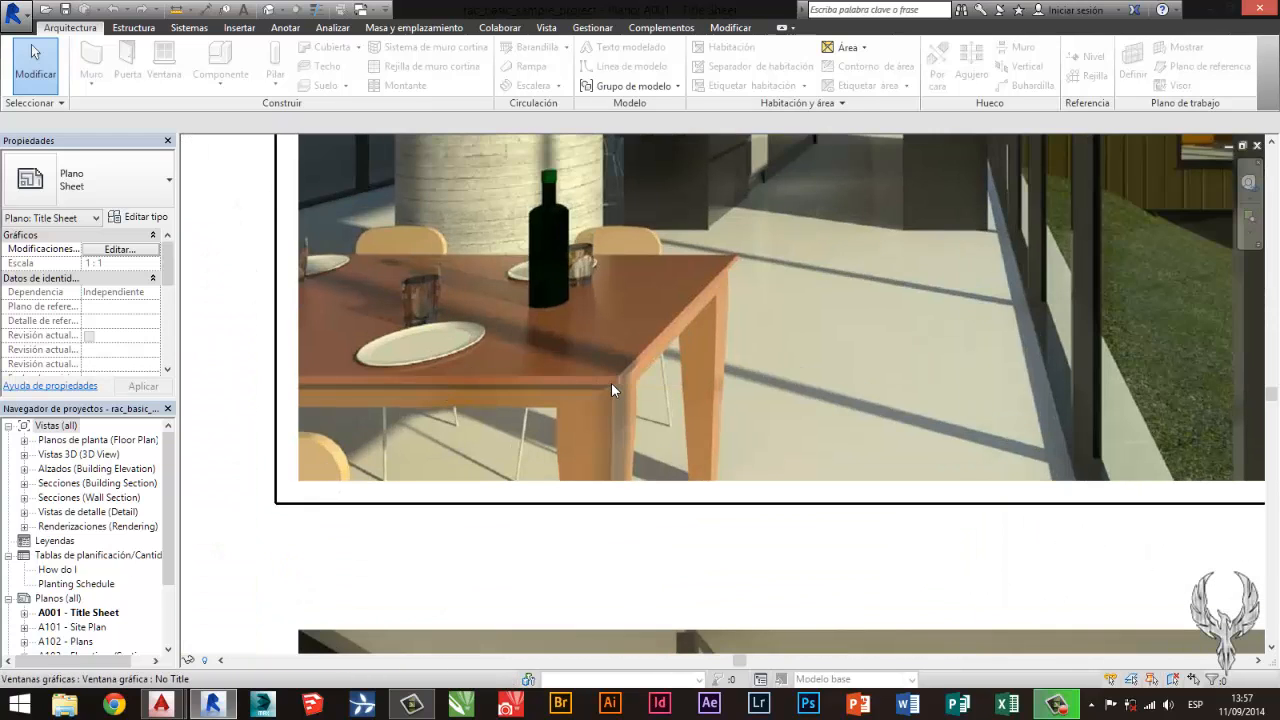
{"action": "scroll", "coordinate": [611, 389], "scroll_direction": "down", "scroll_amount": 3}
{"action": "middle_click_drag", "start_coordinate": [614, 181], "coordinate": [600, 138]}
{"action": "scroll", "coordinate": [650, 292], "scroll_direction": "up", "scroll_amount": 2}
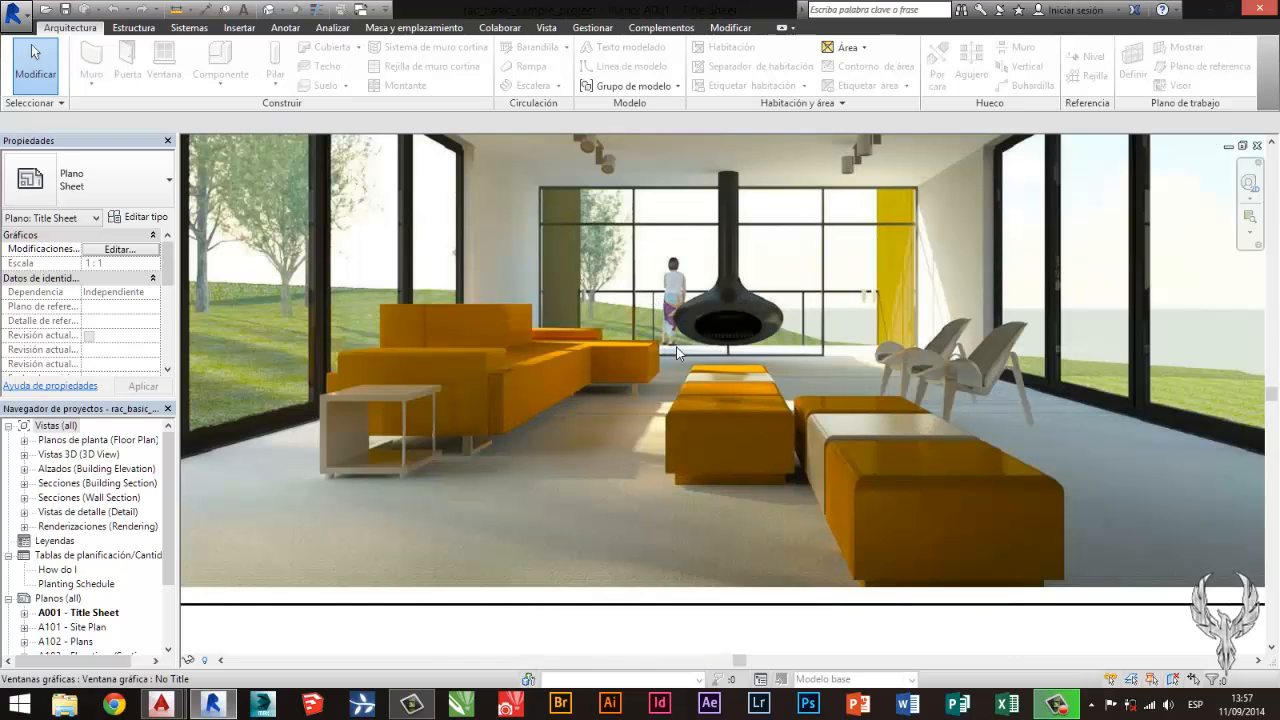
Examine the building section rendering and the lower exterior rendering on the title sheet.
{"action": "scroll", "coordinate": [650, 430], "scroll_direction": "down", "scroll_amount": 2}
{"action": "scroll", "coordinate": [713, 450], "scroll_direction": "down", "scroll_amount": 1}
{"action": "middle_click_drag", "start_coordinate": [713, 450], "coordinate": [715, 282]}
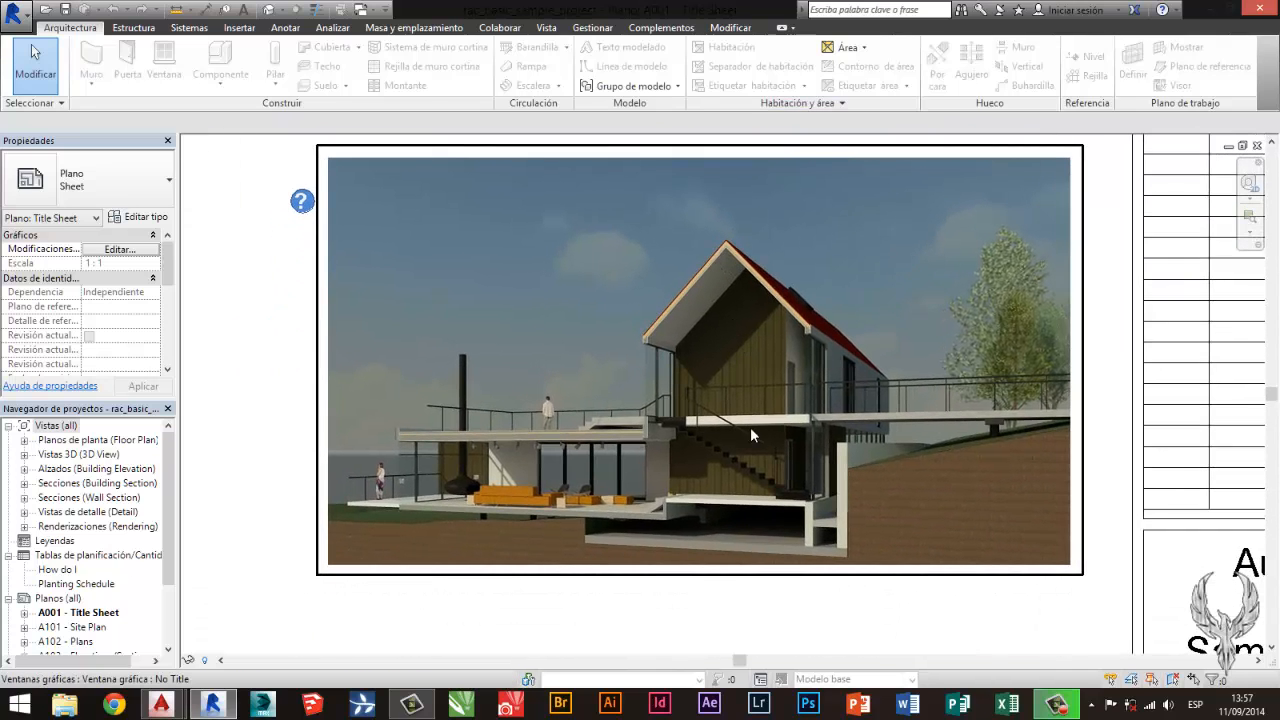
{"action": "scroll", "coordinate": [785, 380], "scroll_direction": "down", "scroll_amount": 2}
{"action": "scroll", "coordinate": [818, 474], "scroll_direction": "up", "scroll_amount": 4}
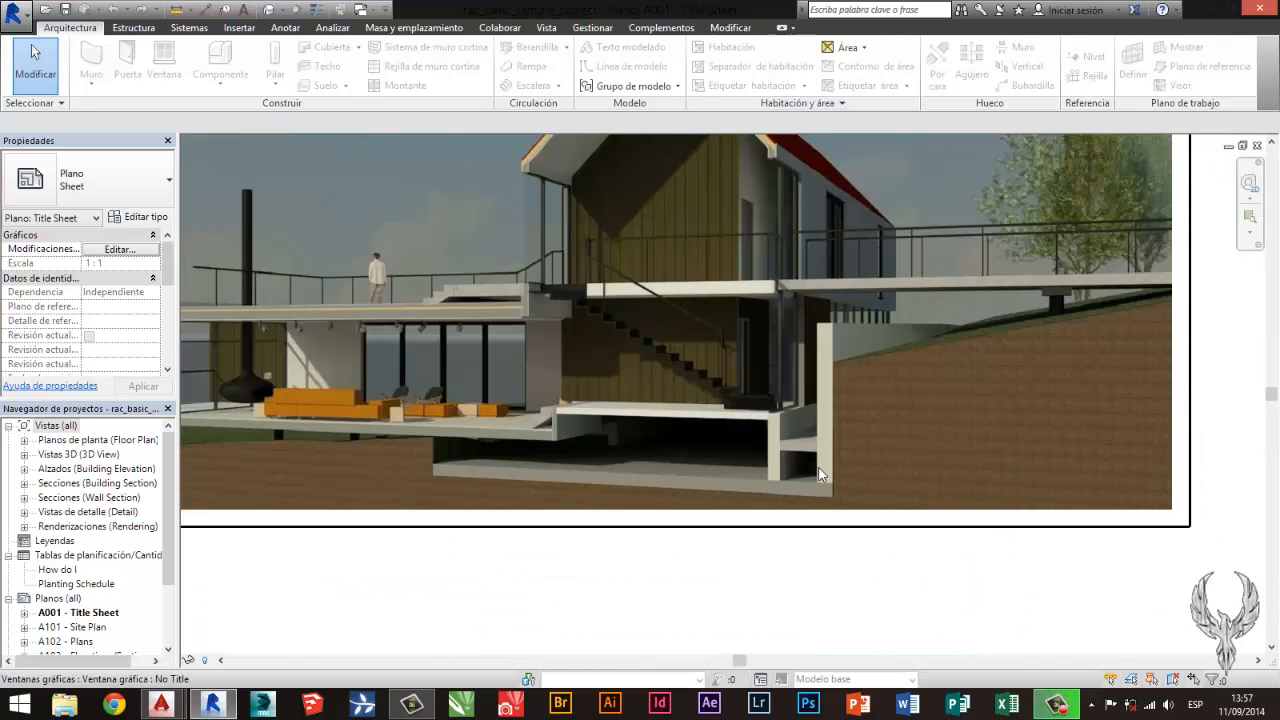
{"action": "scroll", "coordinate": [809, 451], "scroll_direction": "down", "scroll_amount": 2}
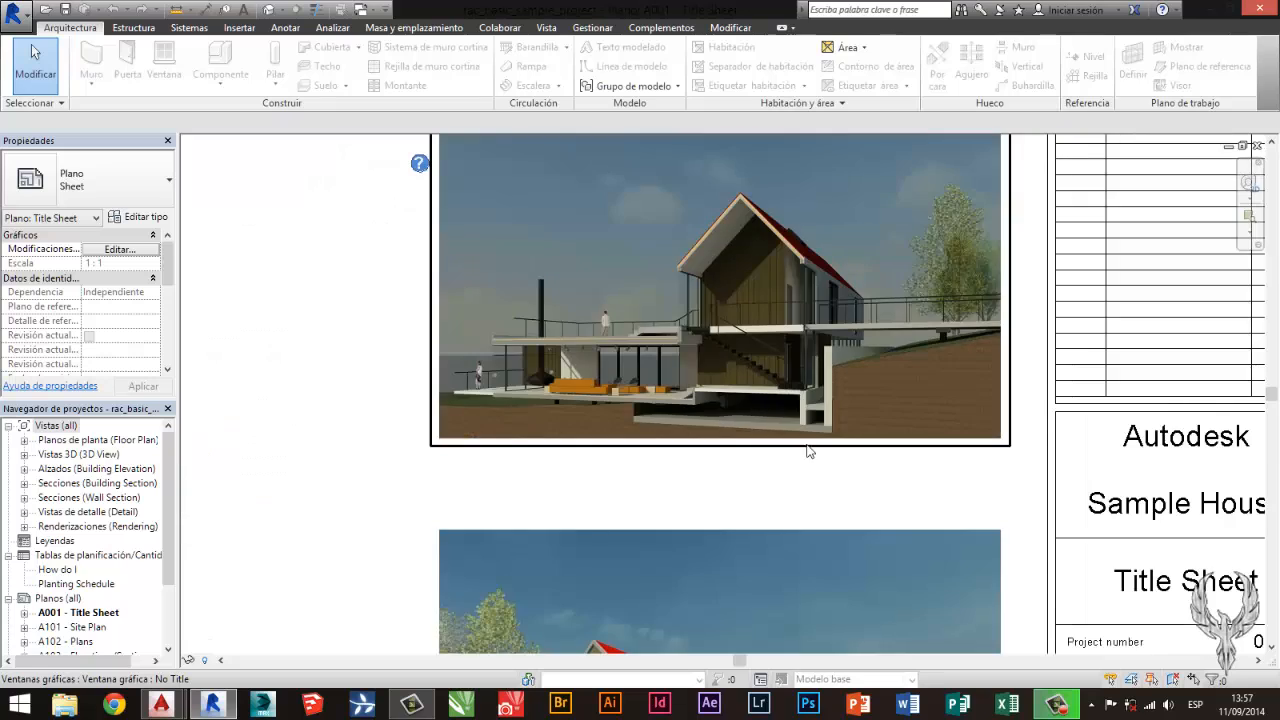
{"action": "middle_click_drag", "start_coordinate": [807, 451], "coordinate": [939, 98]}
{"action": "scroll", "coordinate": [962, 302], "scroll_direction": "down", "scroll_amount": 3}
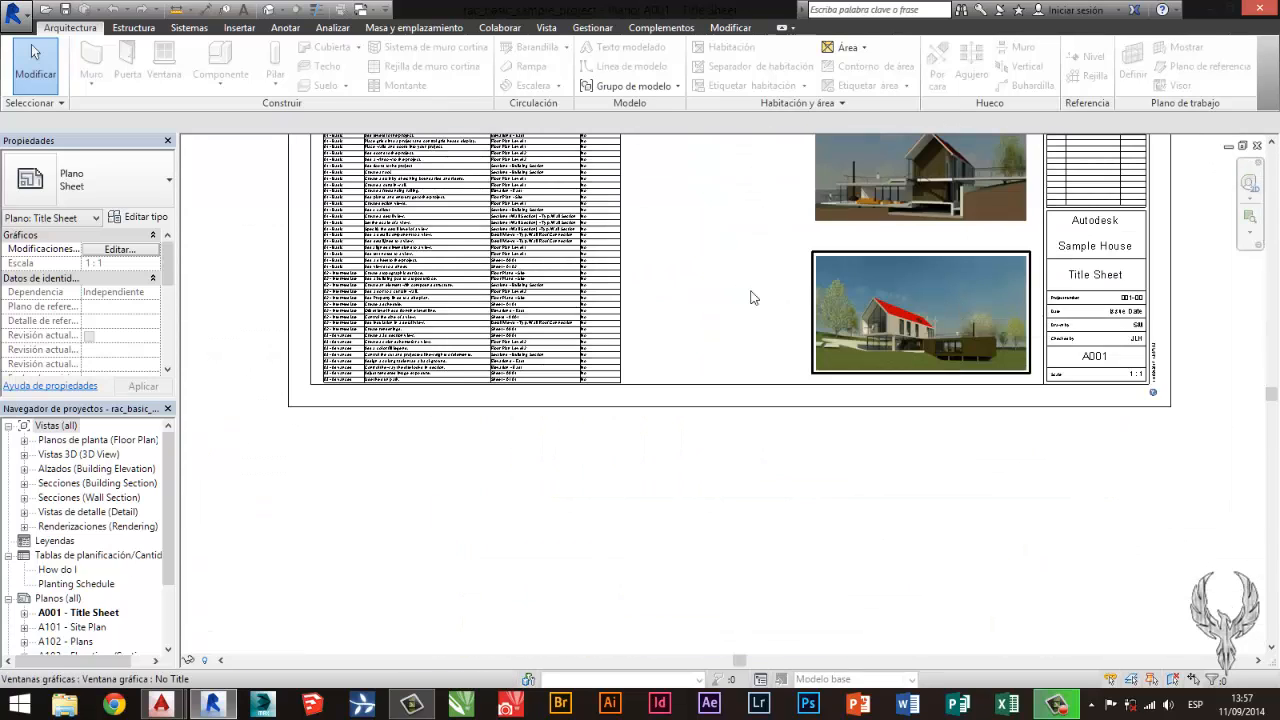
Read through the "How do I" topic table on the title sheet, then bring the whole sheet back into view.
{"action": "middle_click_drag", "start_coordinate": [720, 342], "coordinate": [742, 442]}
{"action": "scroll", "coordinate": [415, 243], "scroll_direction": "up", "scroll_amount": 3}
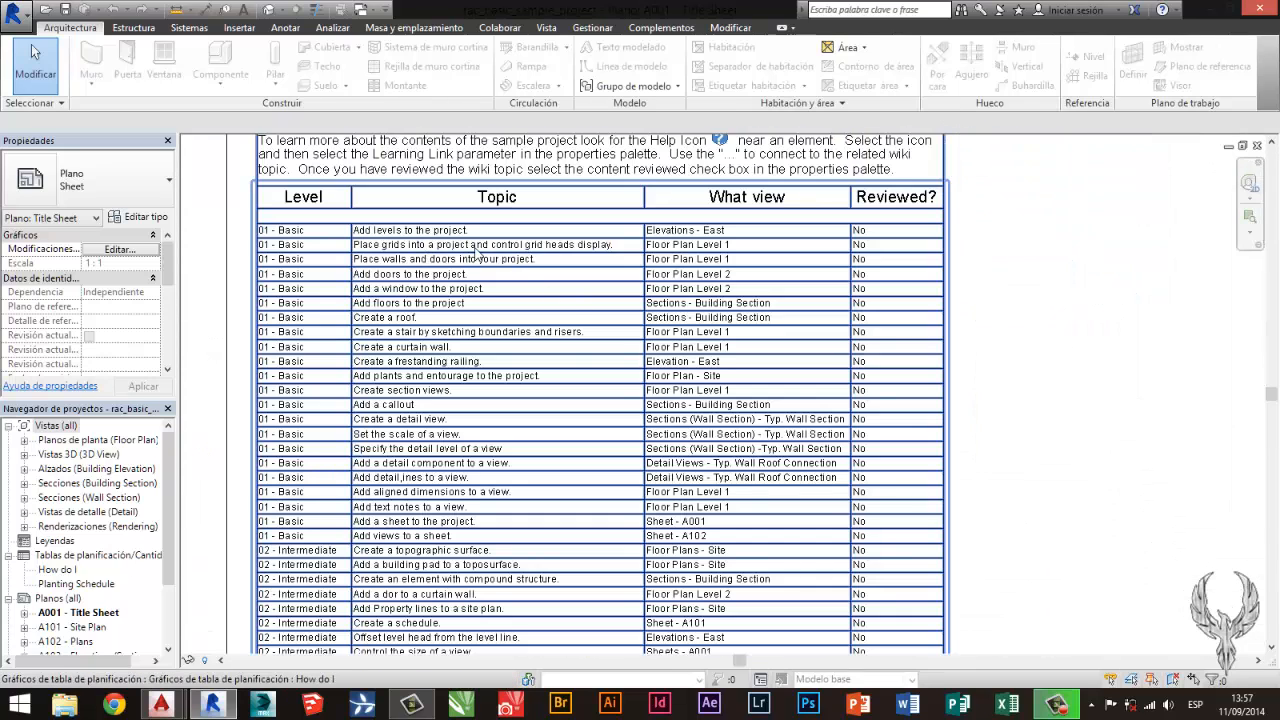
{"action": "scroll", "coordinate": [800, 365], "scroll_direction": "down", "scroll_amount": 2}
{"action": "middle_click_drag", "start_coordinate": [737, 380], "coordinate": [779, 471]}
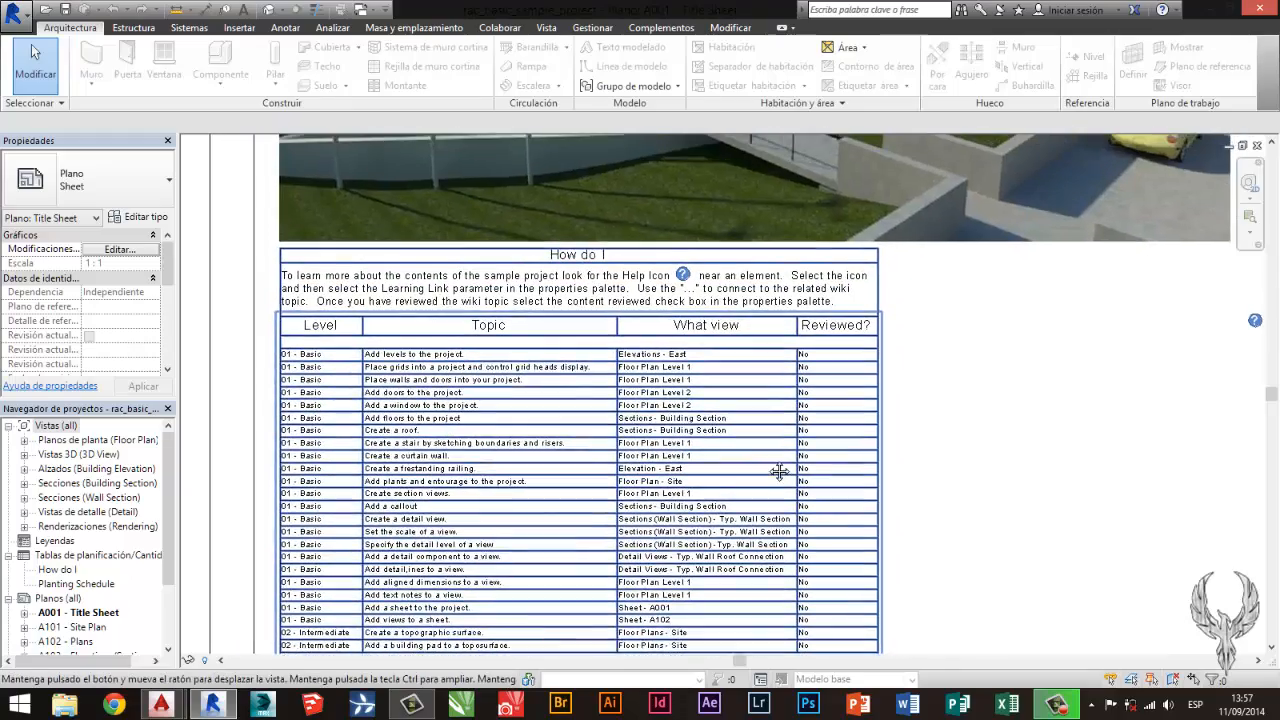
{"action": "scroll", "coordinate": [1046, 400], "scroll_direction": "down", "scroll_amount": 4}
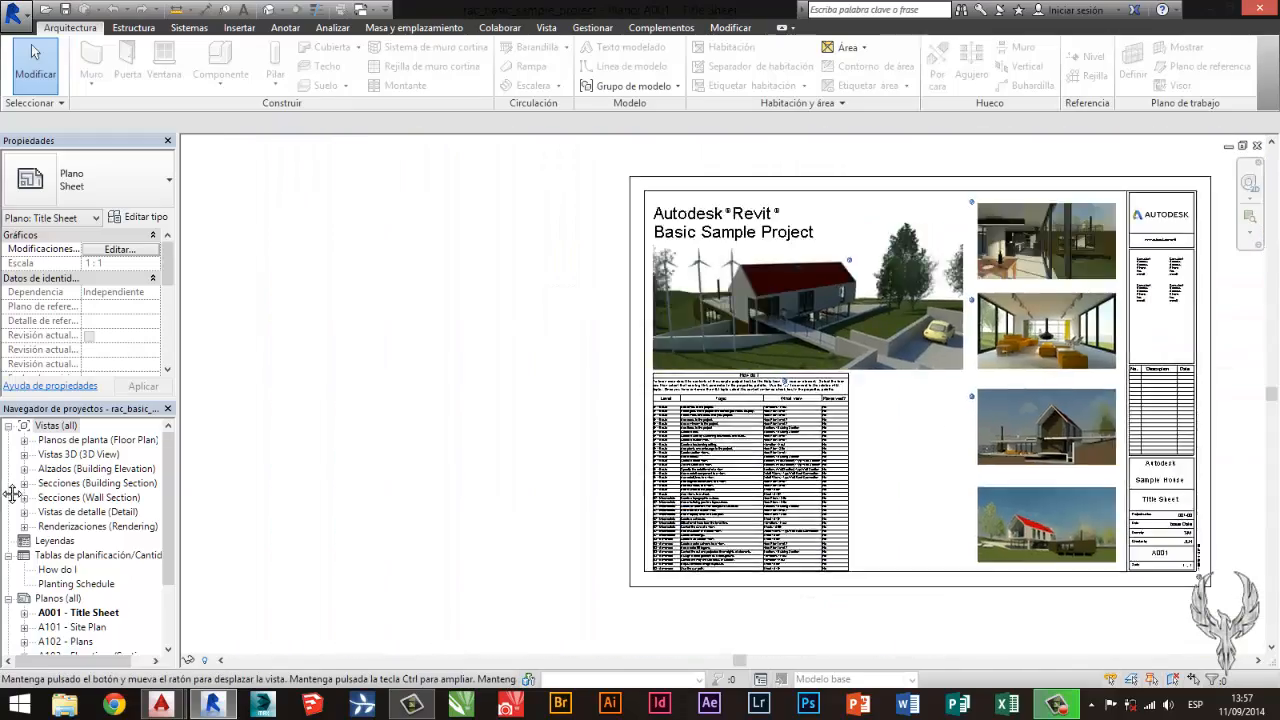
{"action": "middle_click_drag", "start_coordinate": [12, 492], "coordinate": [266, 383]}
{"action": "scroll", "coordinate": [287, 383], "scroll_direction": "up", "scroll_amount": 1}
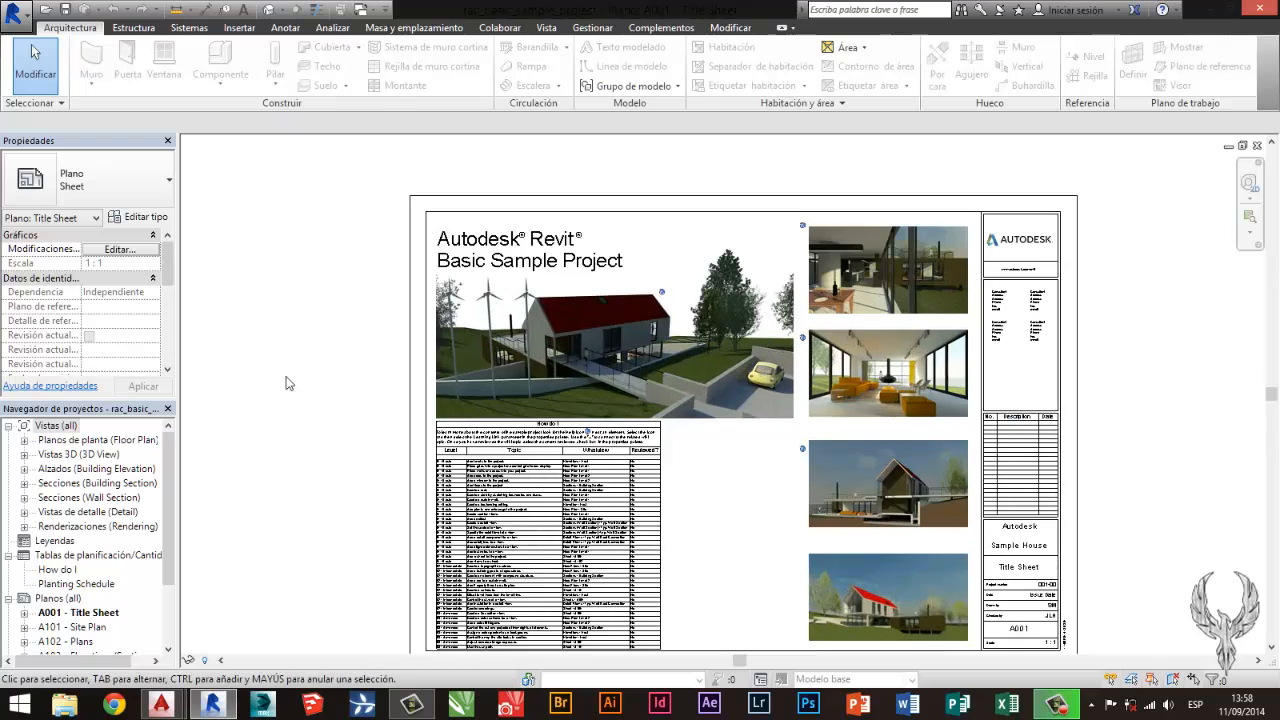
{"action": "middle_click_drag", "start_coordinate": [479, 413], "coordinate": [377, 369]}
{"action": "scroll", "coordinate": [275, 375], "scroll_direction": "down", "scroll_amount": 1}
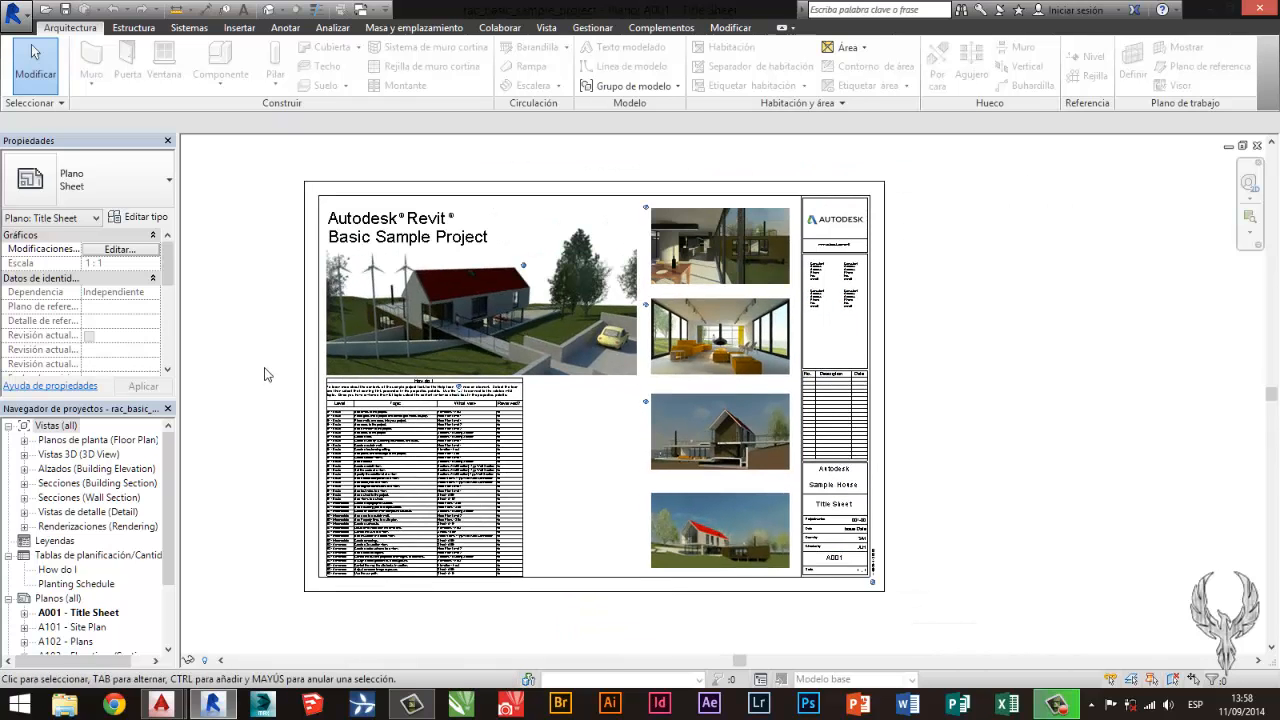
{"action": "middle_click_drag", "start_coordinate": [265, 374], "coordinate": [303, 403]}
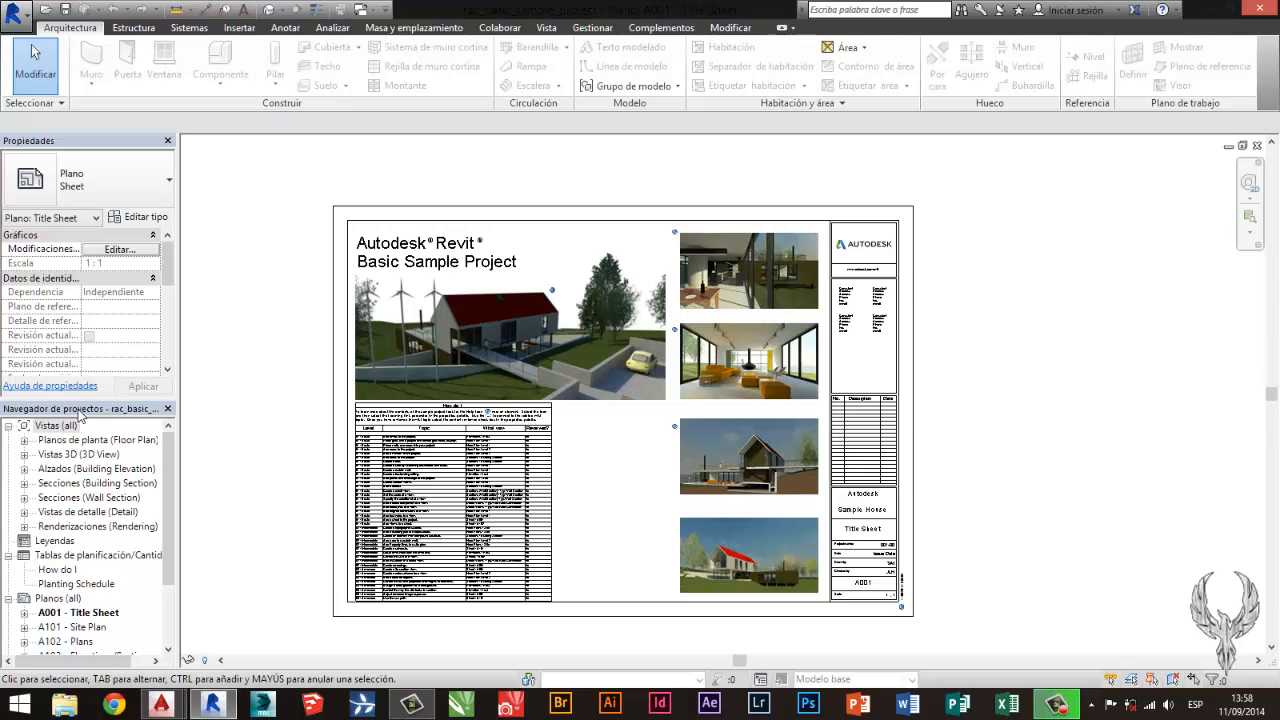
Collapse the sheets, schedules/quantities and views branches in the project browser.
{"action": "left_click", "coordinate": [9, 598]}
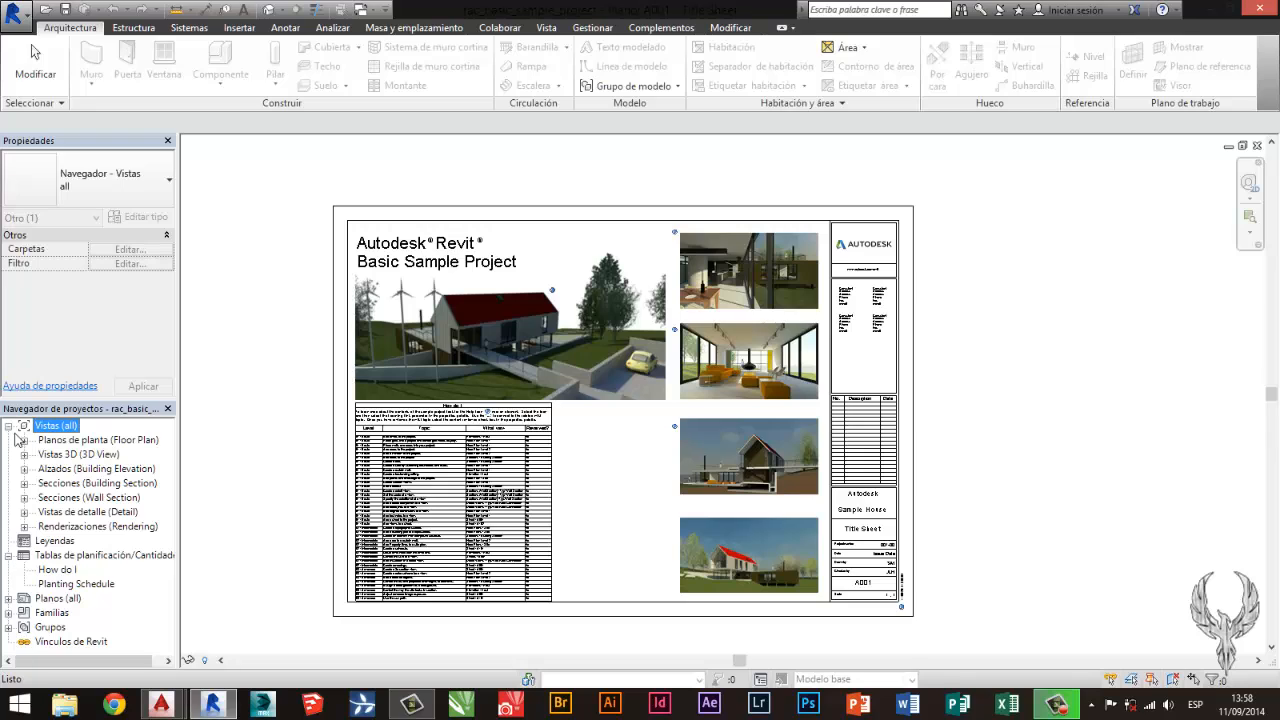
{"action": "left_click", "coordinate": [9, 555]}
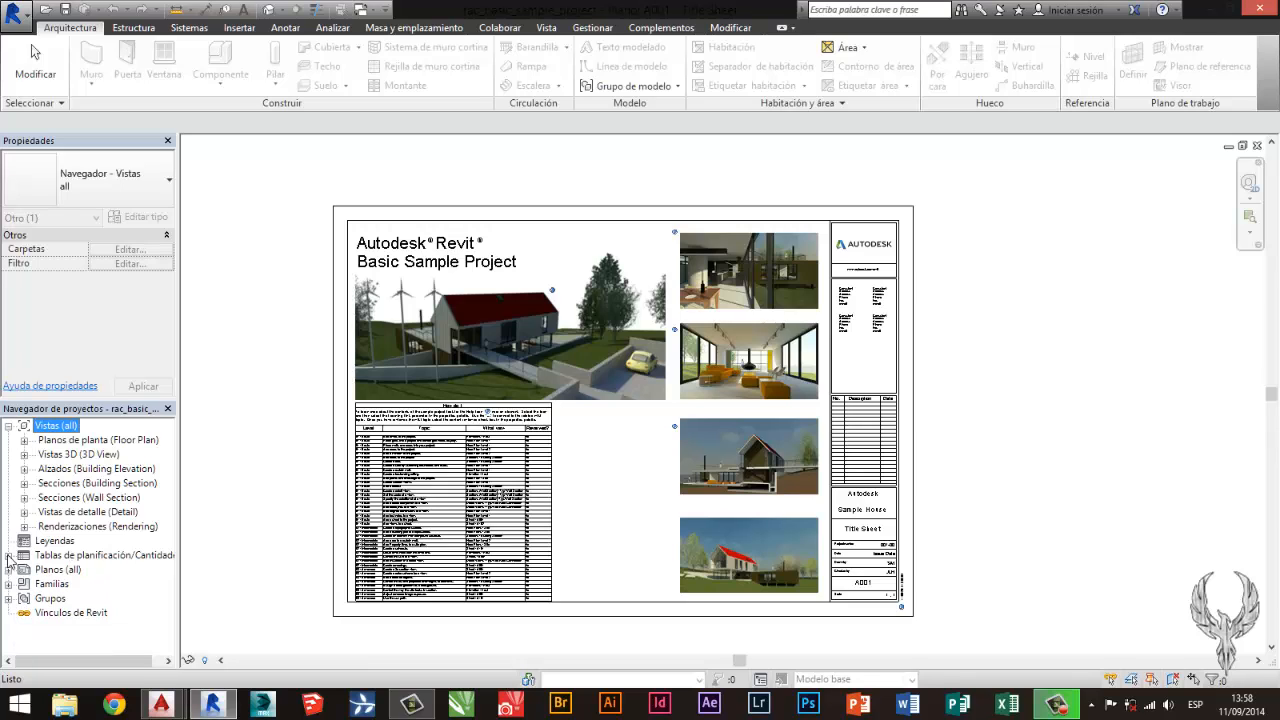
{"action": "left_click", "coordinate": [9, 427]}
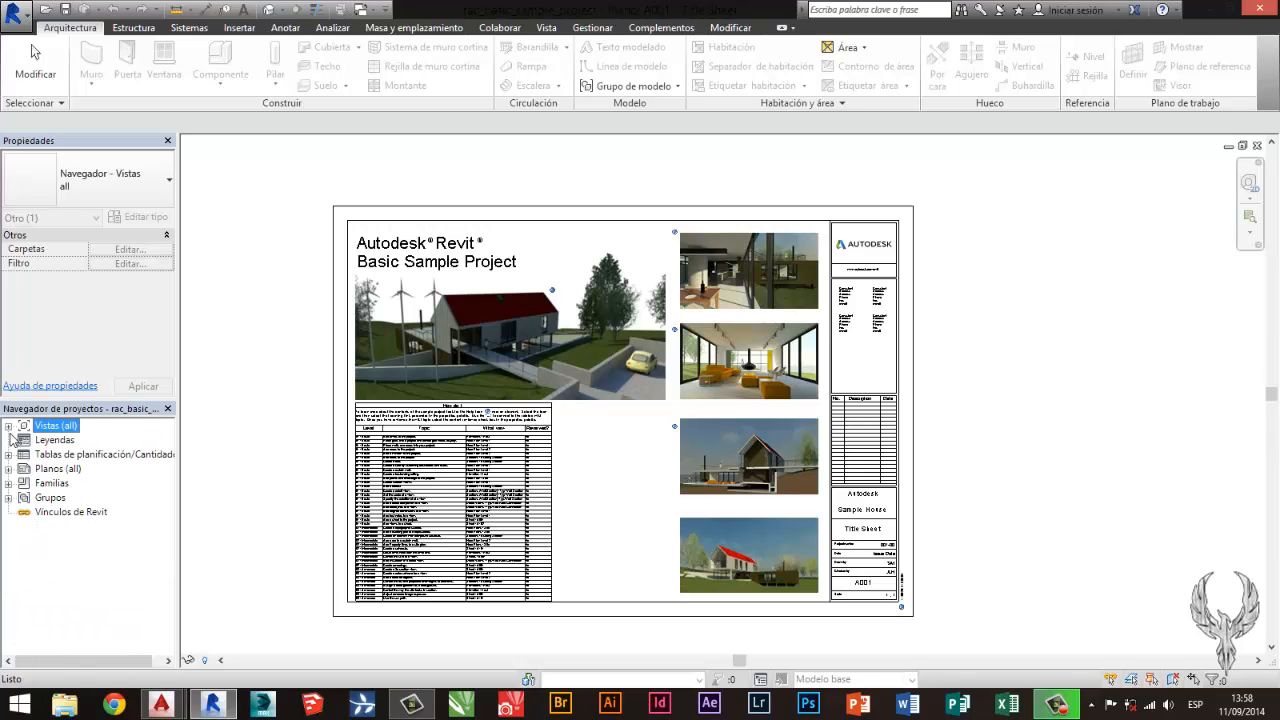
{"action": "left_click", "coordinate": [9, 427]}
{"action": "left_click", "coordinate": [9, 427]}
{"action": "left_click", "coordinate": [252, 440]}
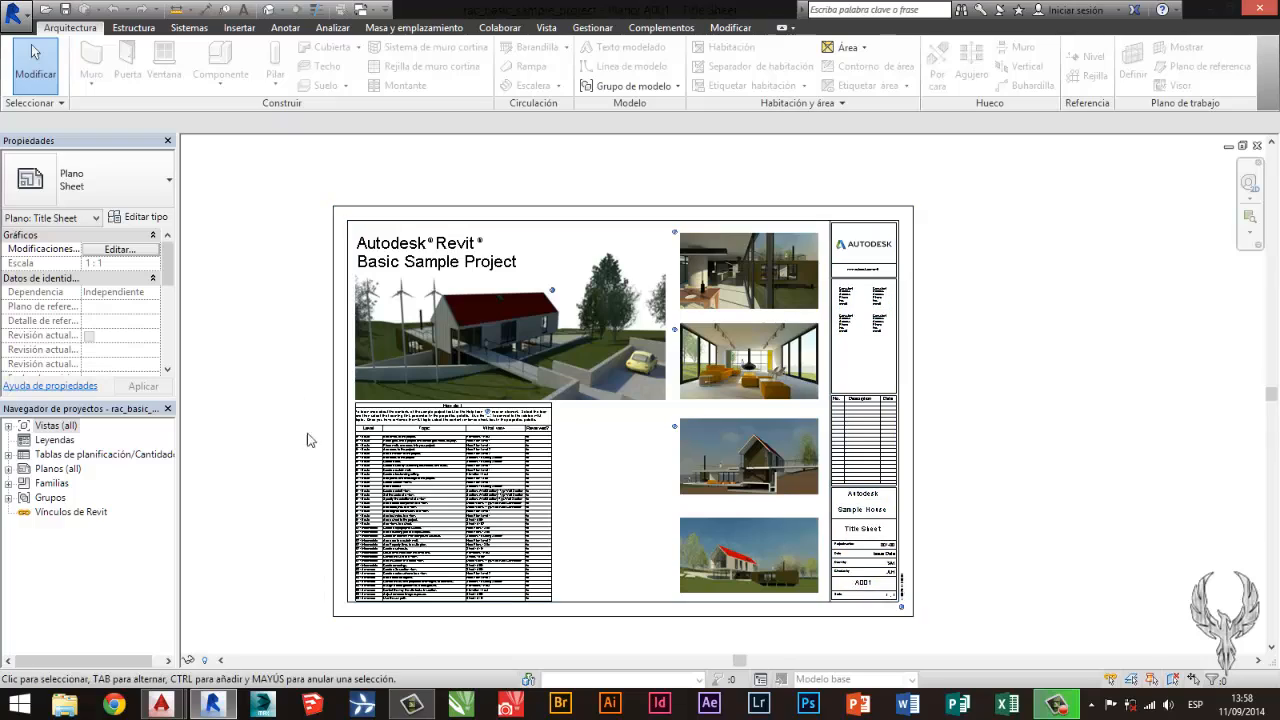
{"action": "scroll", "coordinate": [566, 400], "scroll_direction": "up", "scroll_amount": 4}
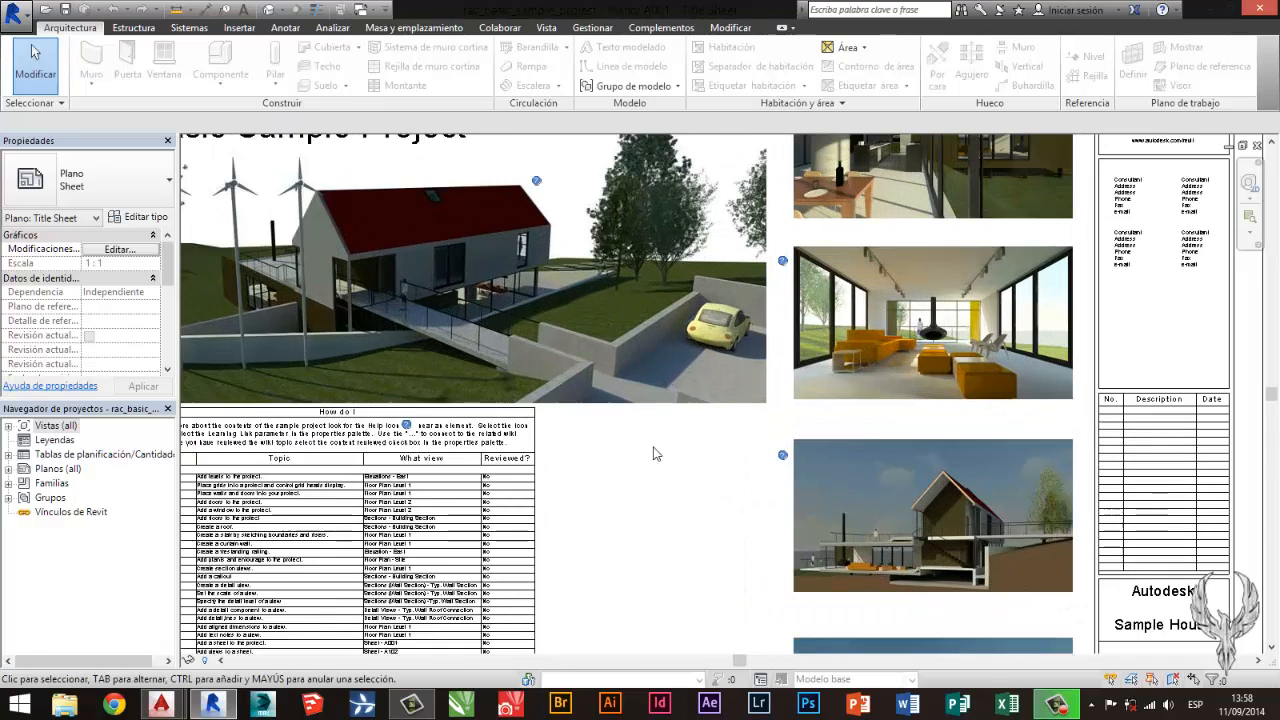
{"action": "scroll", "coordinate": [361, 412], "scroll_direction": "up", "scroll_amount": 2}
{"action": "scroll", "coordinate": [358, 418], "scroll_direction": "down", "scroll_amount": 2}
{"action": "scroll", "coordinate": [278, 314], "scroll_direction": "down", "scroll_amount": 2}
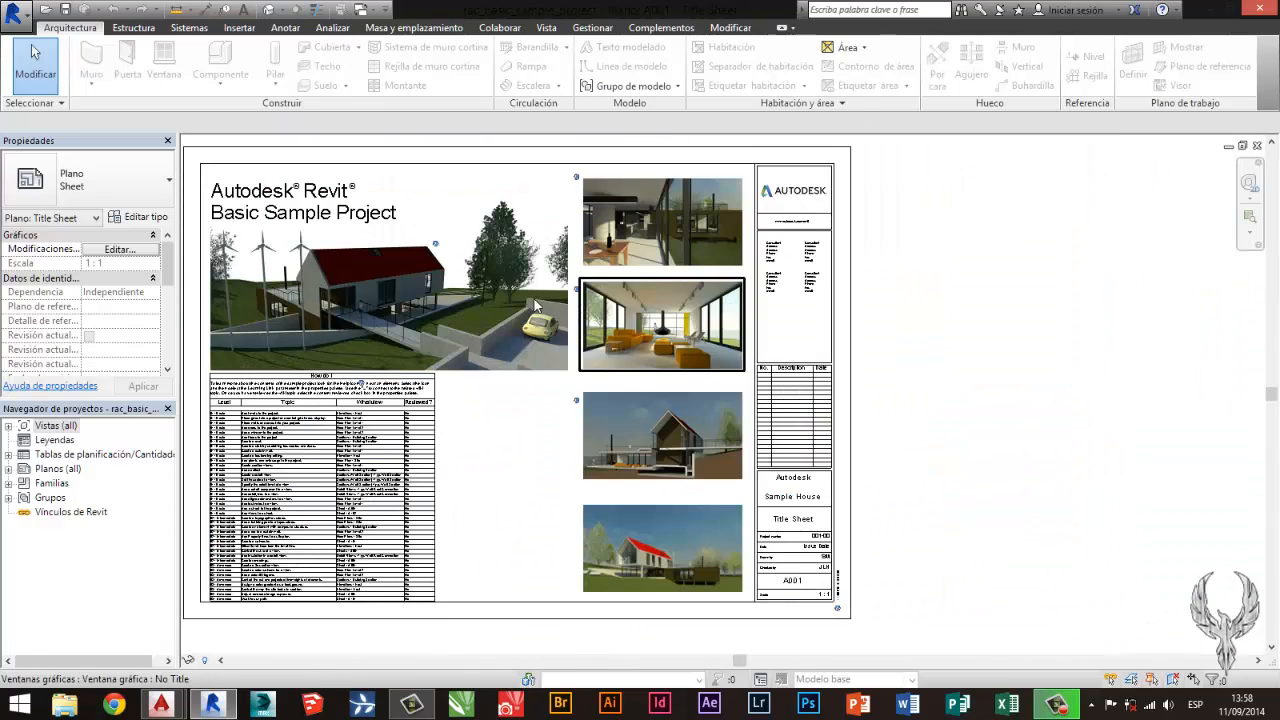
{"action": "middle_click_drag", "start_coordinate": [534, 300], "coordinate": [633, 329]}
{"action": "scroll", "coordinate": [1089, 257], "scroll_direction": "up", "scroll_amount": 1}
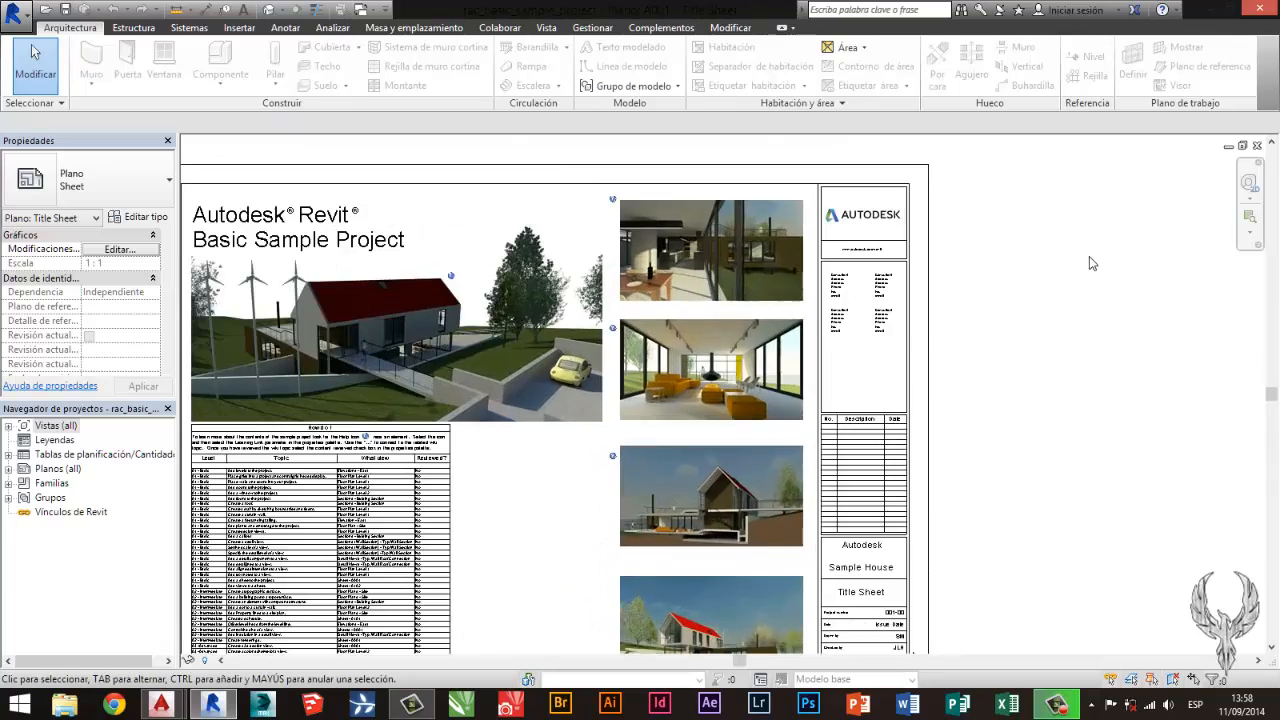
{"action": "scroll", "coordinate": [1089, 263], "scroll_direction": "up", "scroll_amount": 3}
{"action": "scroll", "coordinate": [523, 346], "scroll_direction": "up", "scroll_amount": 3}
{"action": "scroll", "coordinate": [561, 337], "scroll_direction": "down", "scroll_amount": 1}
{"action": "scroll", "coordinate": [790, 337], "scroll_direction": "down", "scroll_amount": 5}
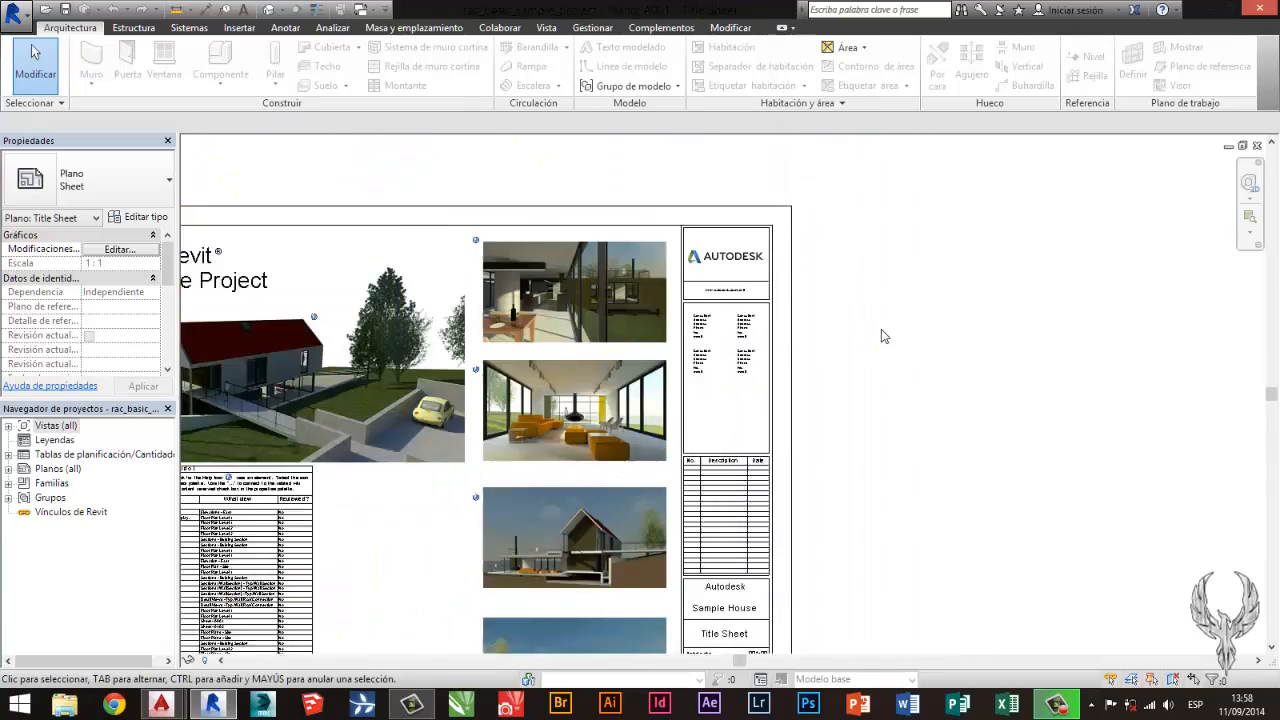
{"action": "scroll", "coordinate": [881, 330], "scroll_direction": "down", "scroll_amount": 1}
{"action": "scroll", "coordinate": [600, 269], "scroll_direction": "down", "scroll_amount": 1}
{"action": "middle_click_drag", "start_coordinate": [593, 269], "coordinate": [753, 237]}
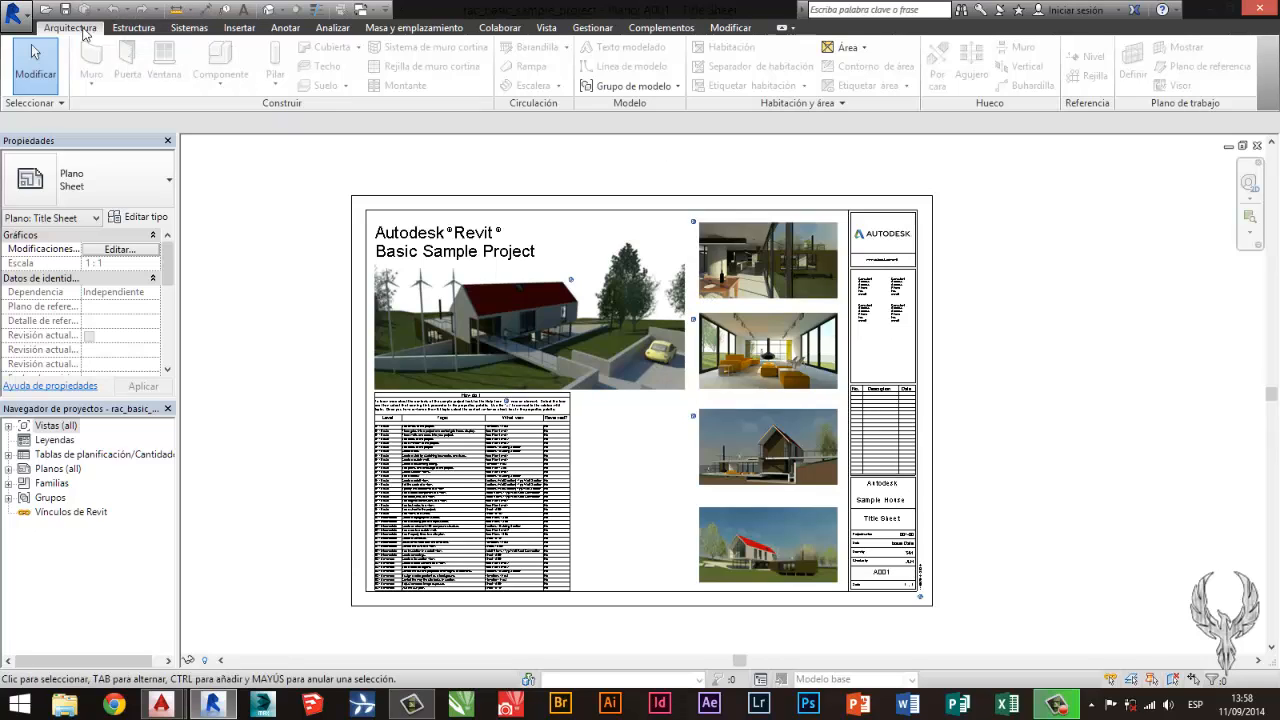
Look through the architecture, structure, systems, insertion, annotation and analysis command sets.
{"action": "left_click", "coordinate": [145, 28]}
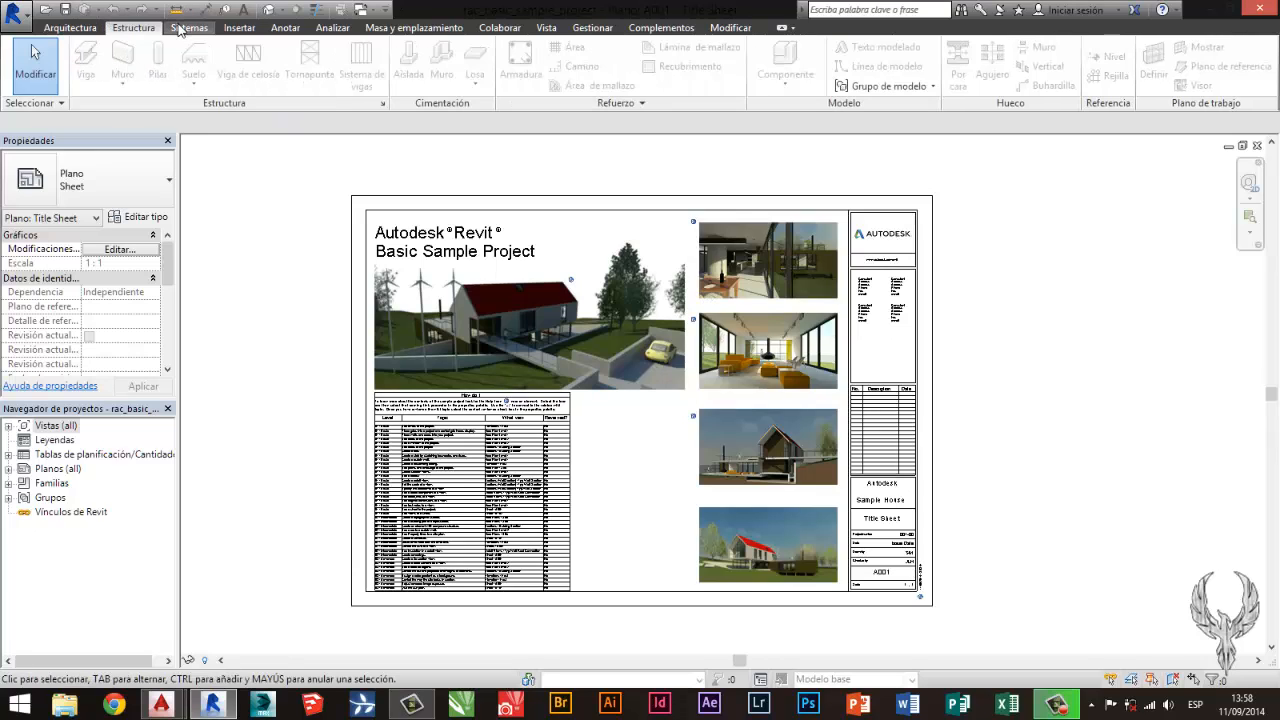
{"action": "left_click", "coordinate": [240, 27]}
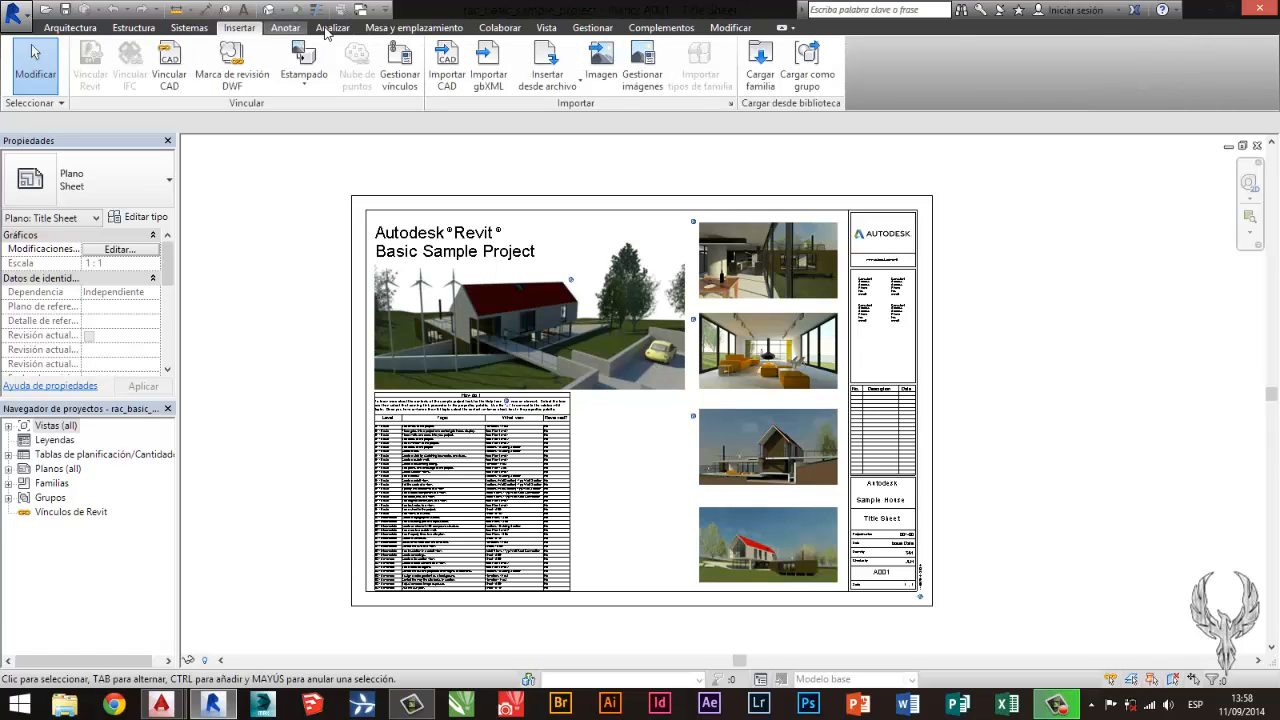
{"action": "left_click", "coordinate": [326, 32]}
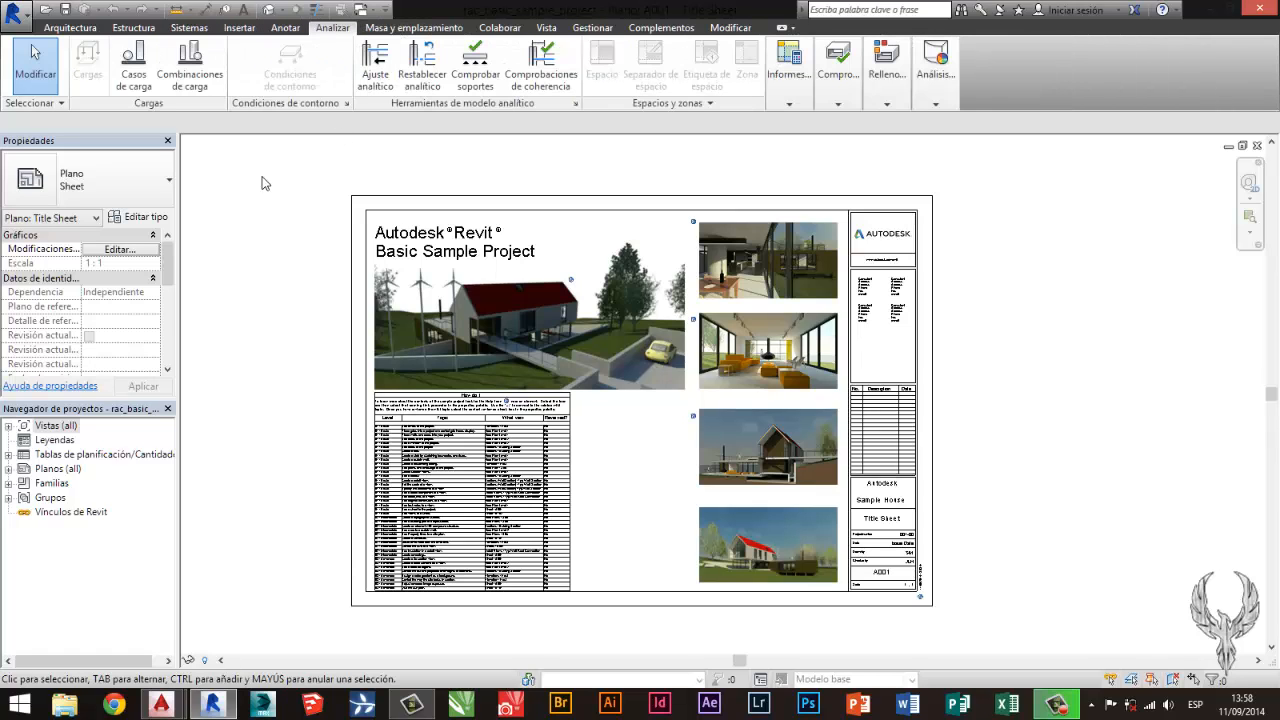
{"action": "left_click", "coordinate": [95, 30]}
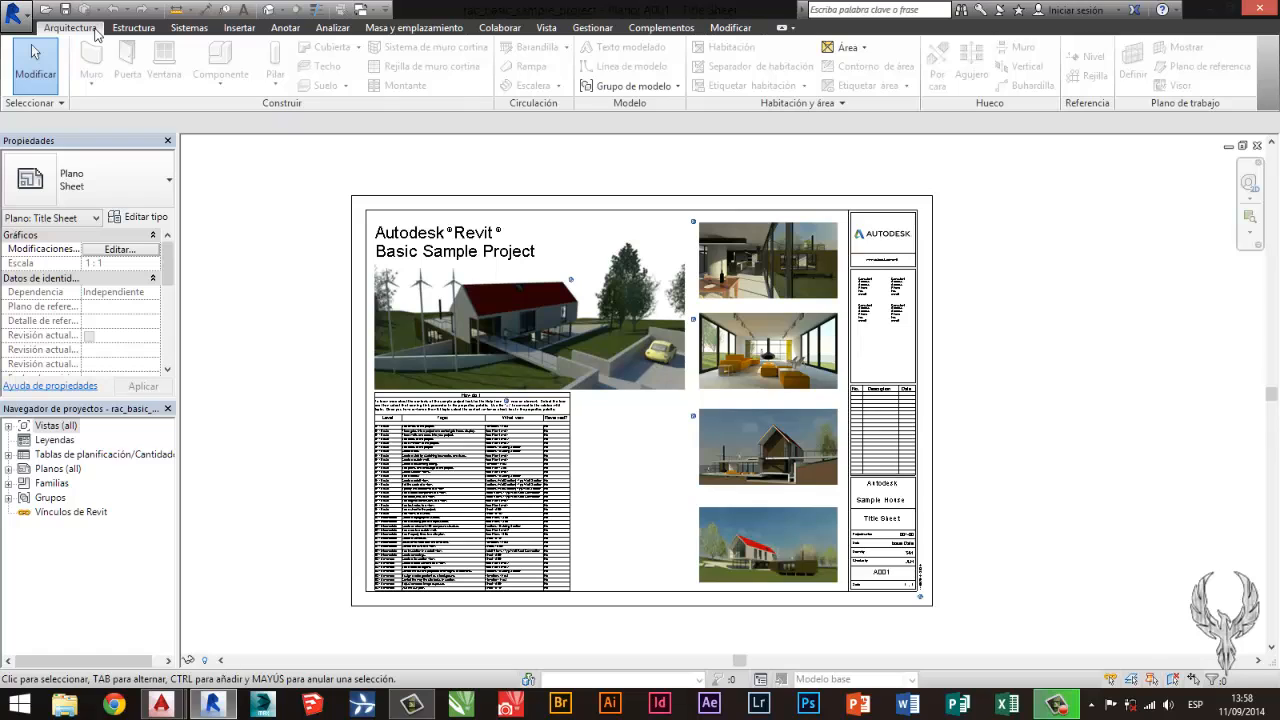
{"action": "left_click", "coordinate": [133, 27]}
{"action": "left_click", "coordinate": [187, 28]}
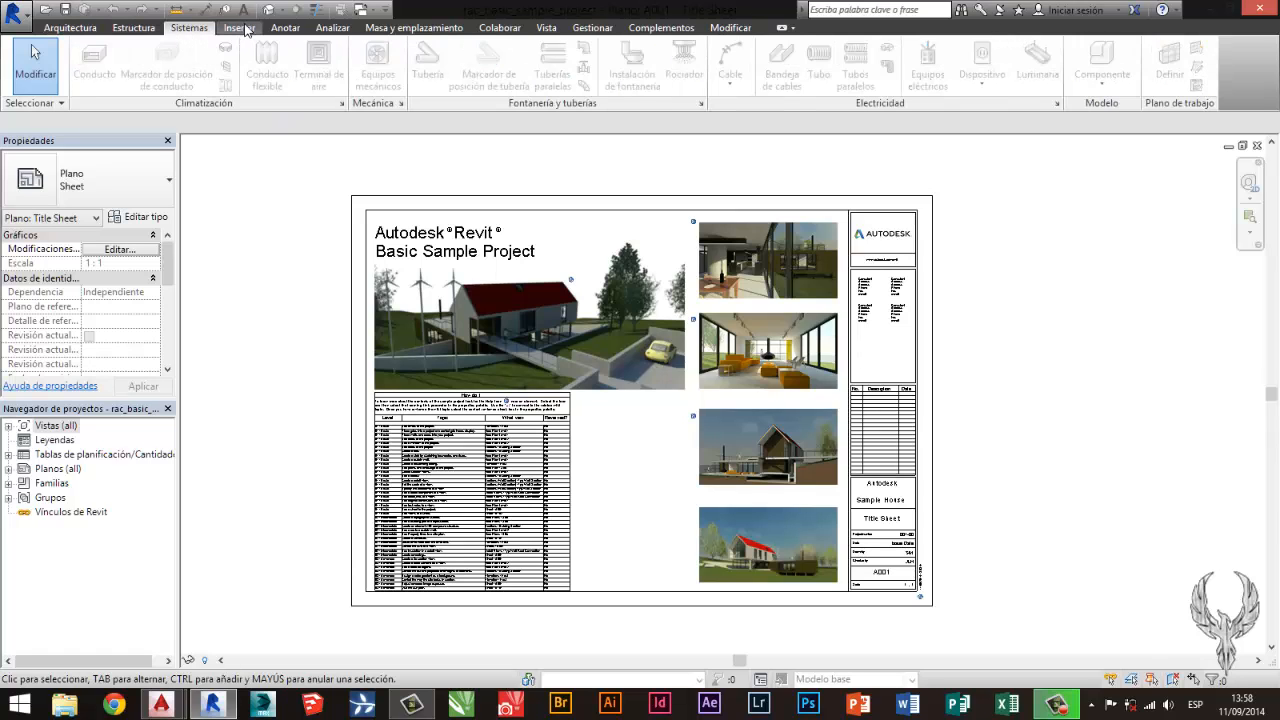
{"action": "left_click", "coordinate": [246, 30]}
{"action": "left_click", "coordinate": [284, 30]}
{"action": "left_click", "coordinate": [338, 30]}
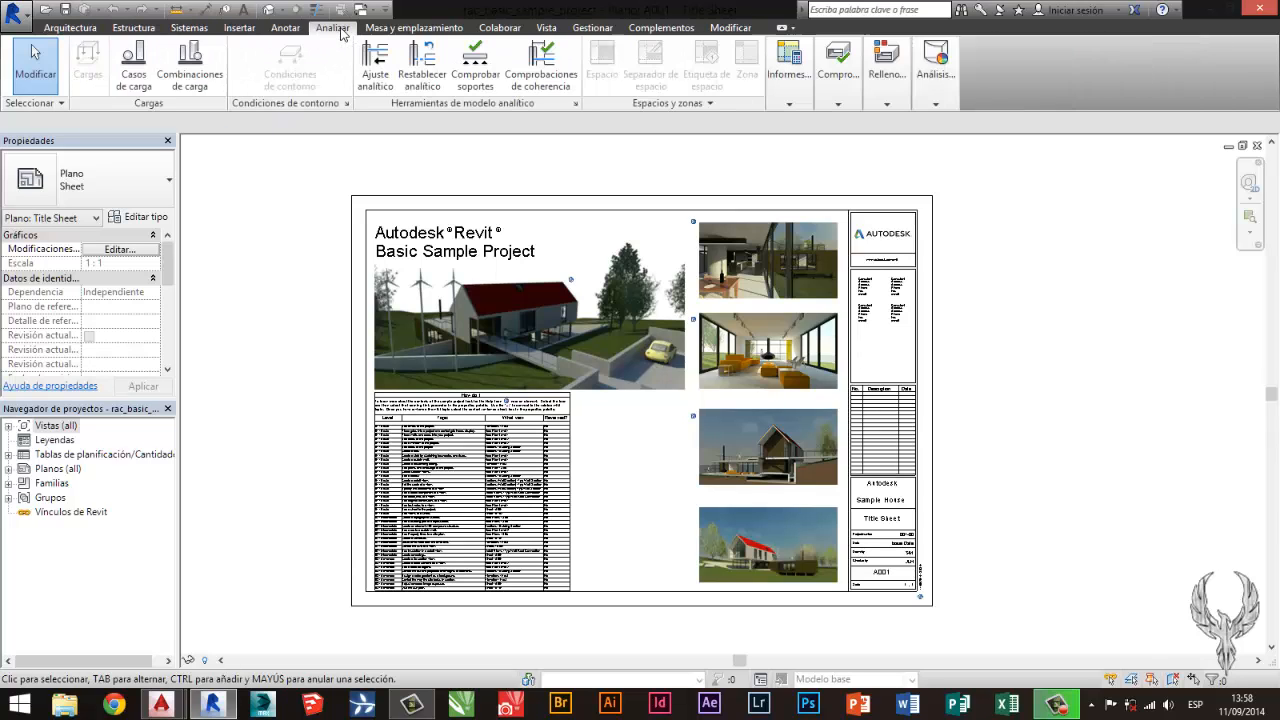
Look through the massing and site, collaboration, view, management, modification and add-in command sets.
{"action": "left_click", "coordinate": [412, 28]}
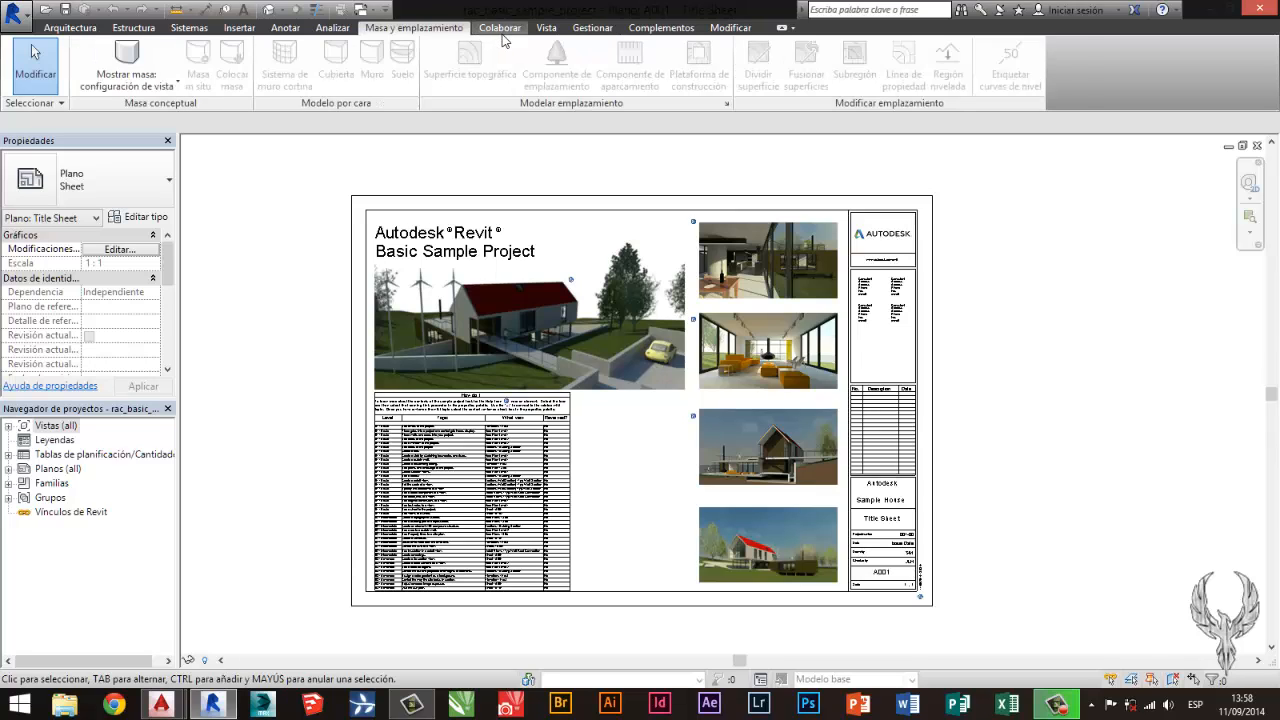
{"action": "left_click", "coordinate": [500, 30]}
{"action": "left_click", "coordinate": [554, 30]}
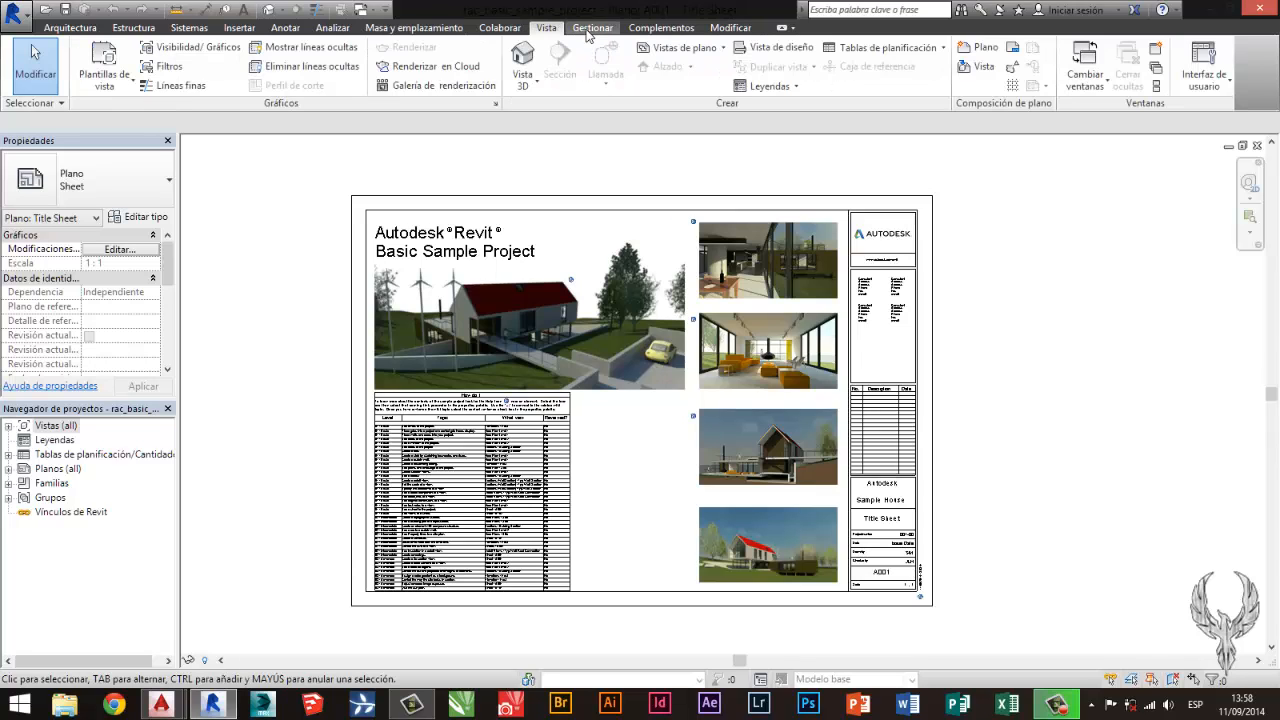
{"action": "left_click", "coordinate": [590, 29]}
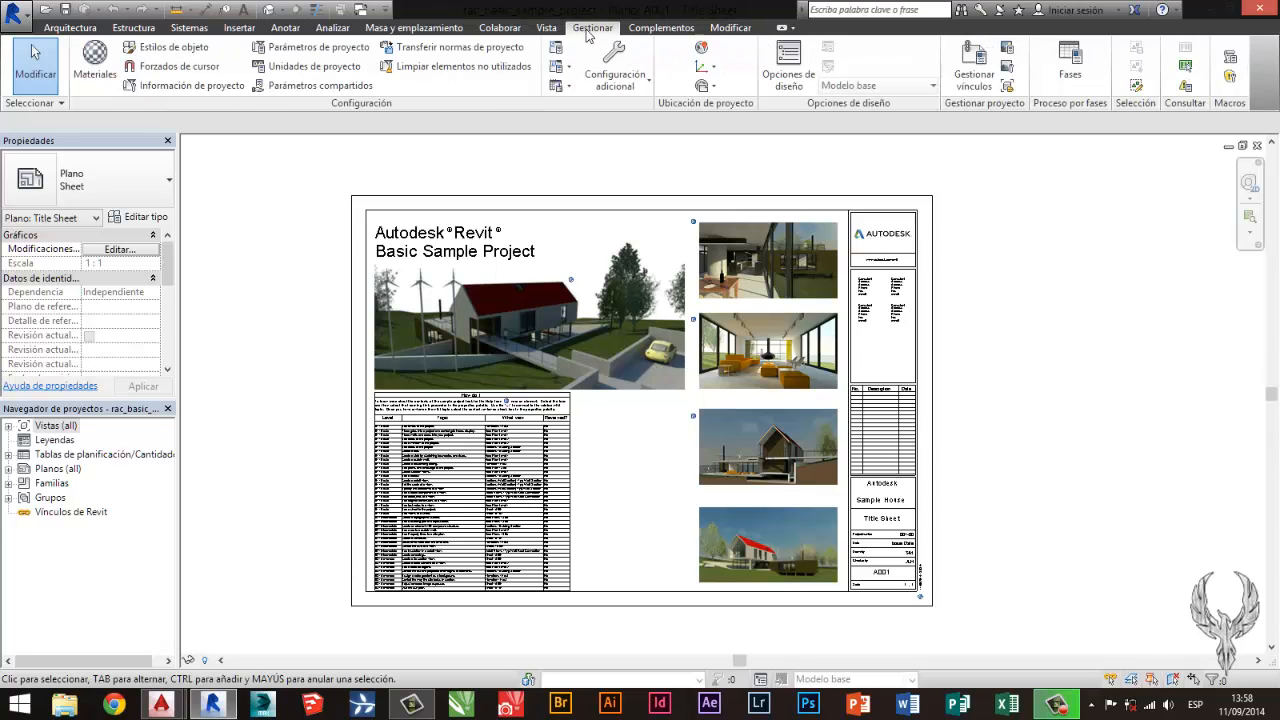
{"action": "left_click", "coordinate": [722, 29]}
{"action": "left_click", "coordinate": [682, 28]}
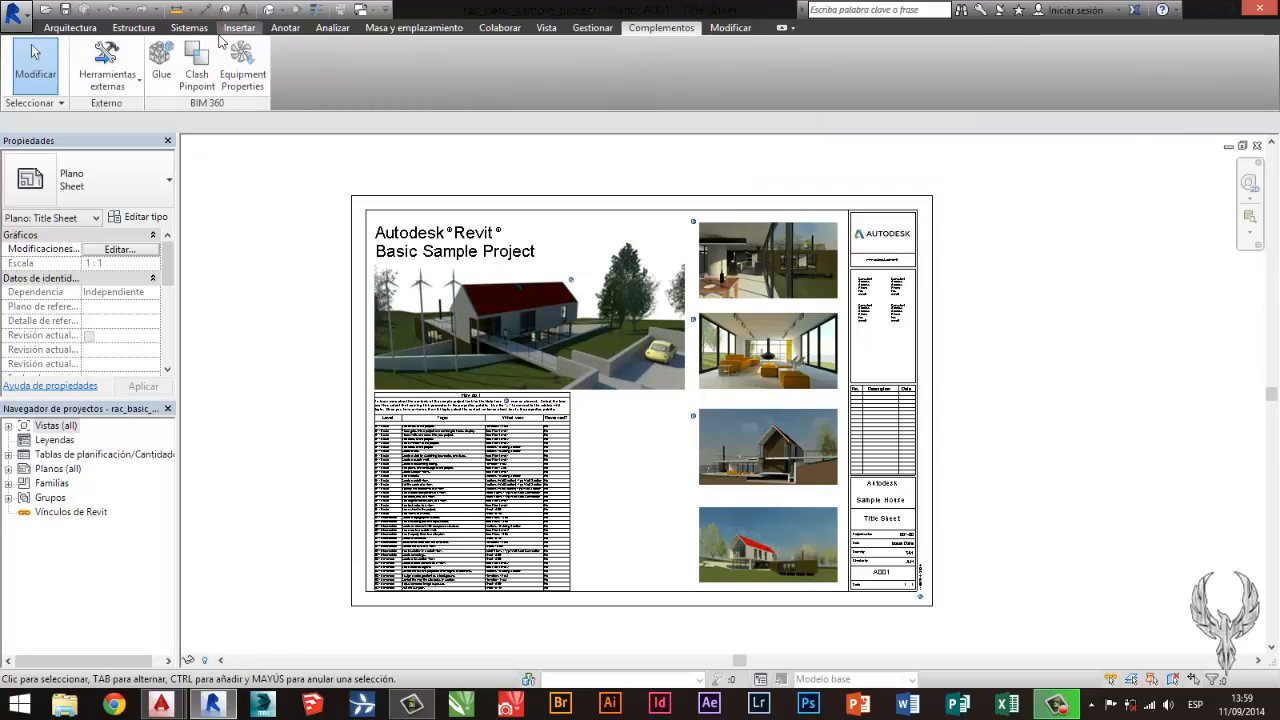
Examine the external tools among the add-in commands, then return to the architecture commands.
{"action": "left_click", "coordinate": [134, 88]}
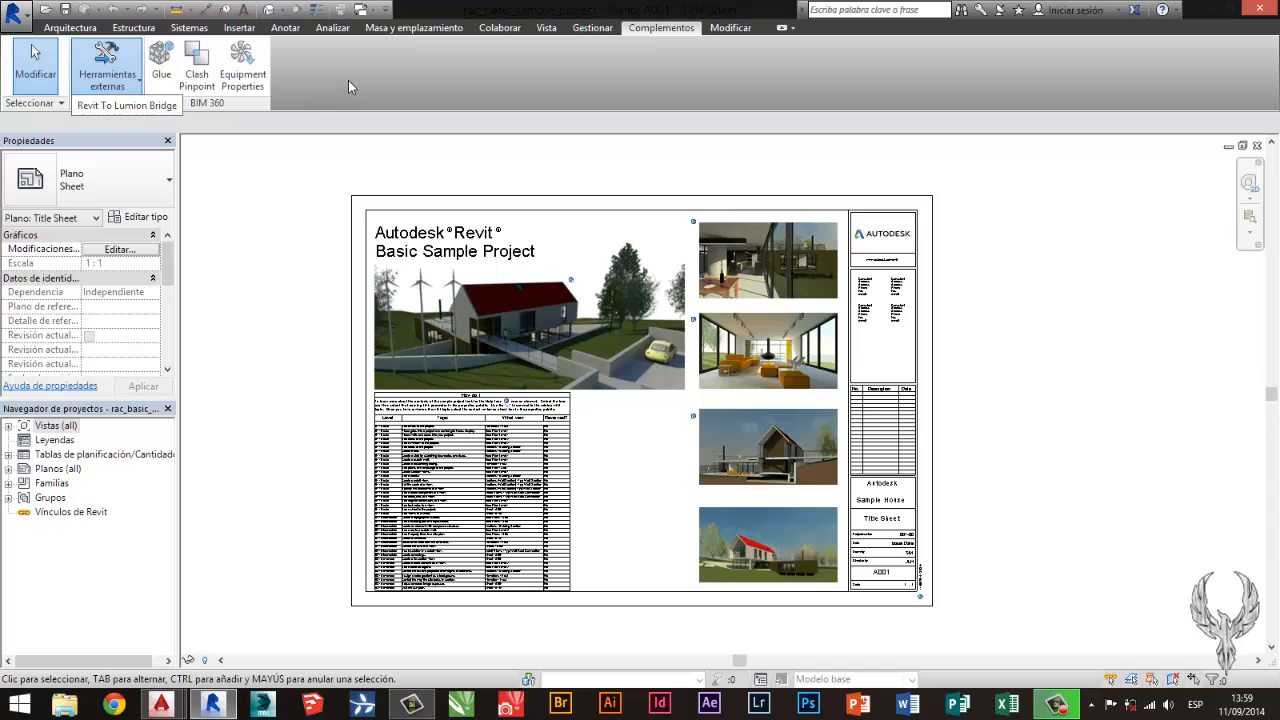
{"action": "left_click", "coordinate": [348, 81]}
{"action": "left_click", "coordinate": [69, 28]}
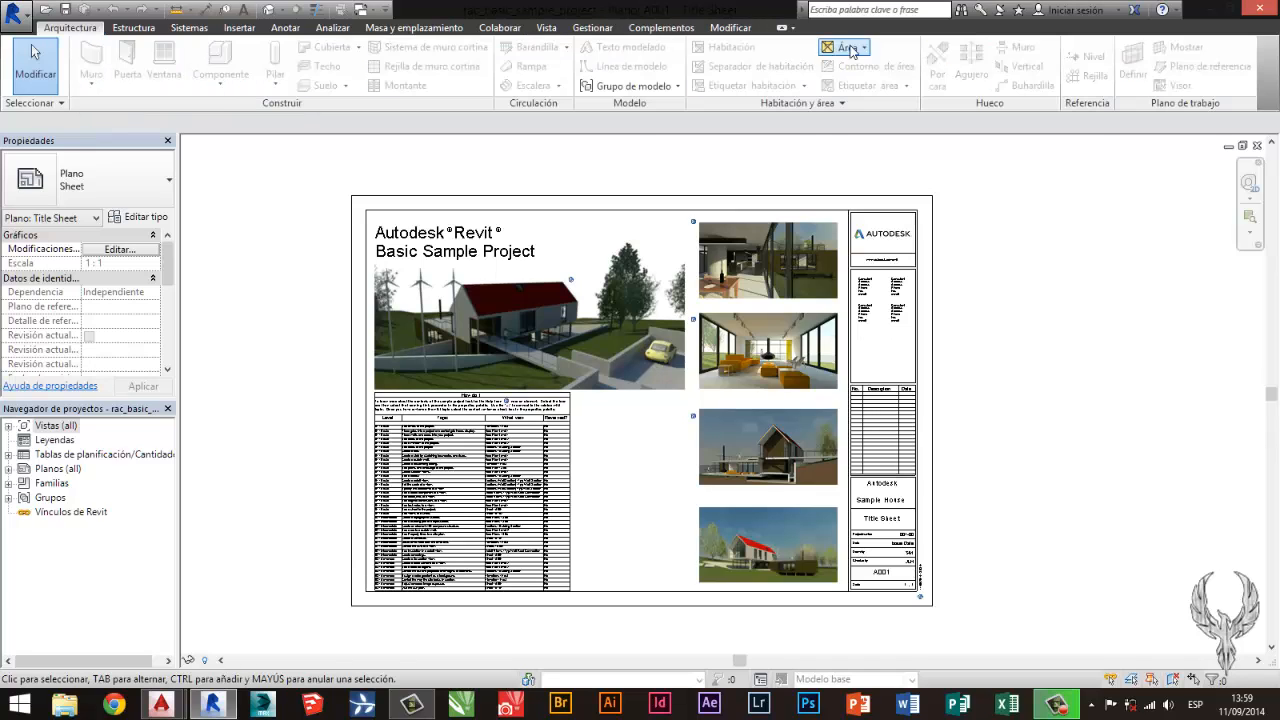
{"action": "left_click", "coordinate": [661, 28]}
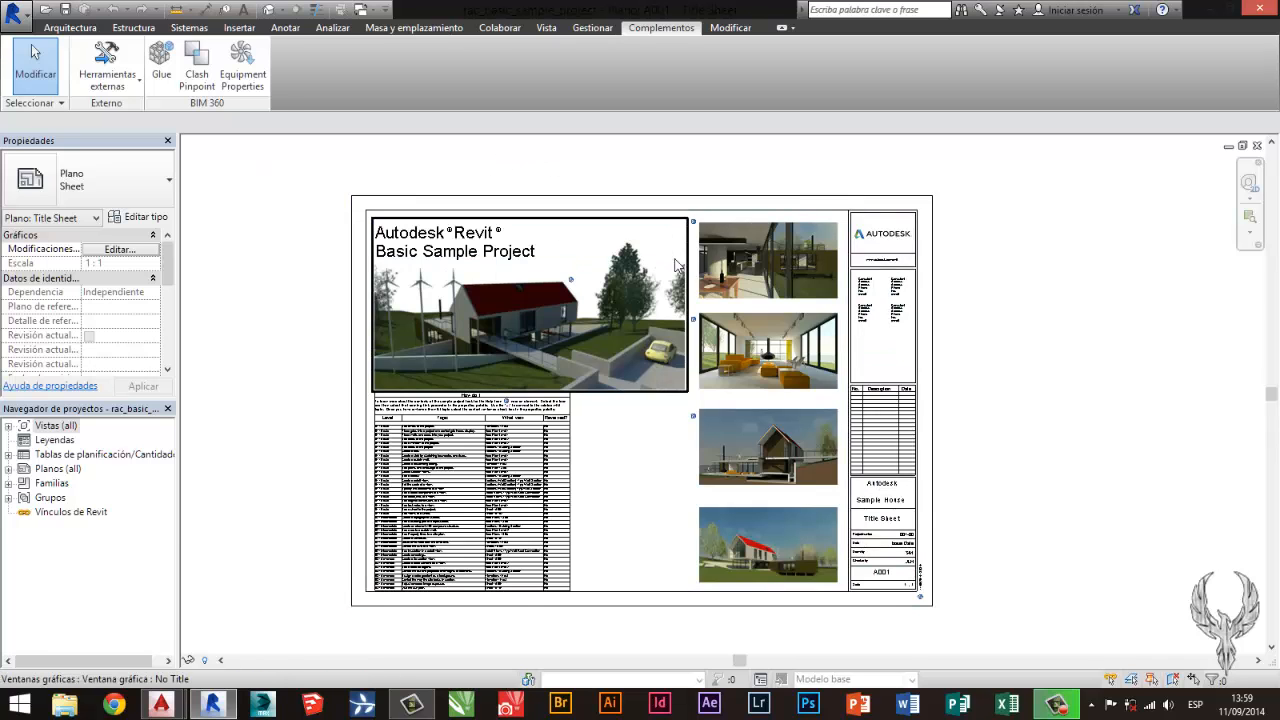
{"action": "scroll", "coordinate": [660, 278], "scroll_direction": "up", "scroll_amount": 2}
{"action": "scroll", "coordinate": [650, 300], "scroll_direction": "down", "scroll_amount": 4}
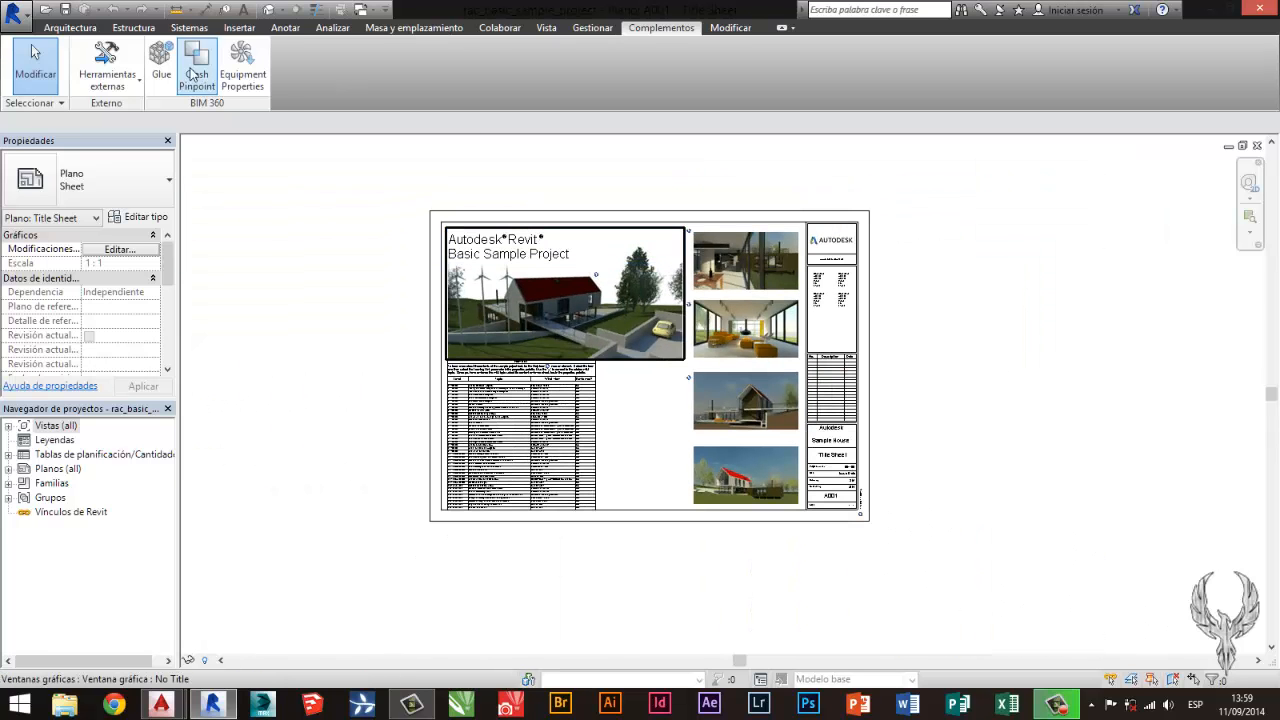
{"action": "left_click", "coordinate": [70, 28]}
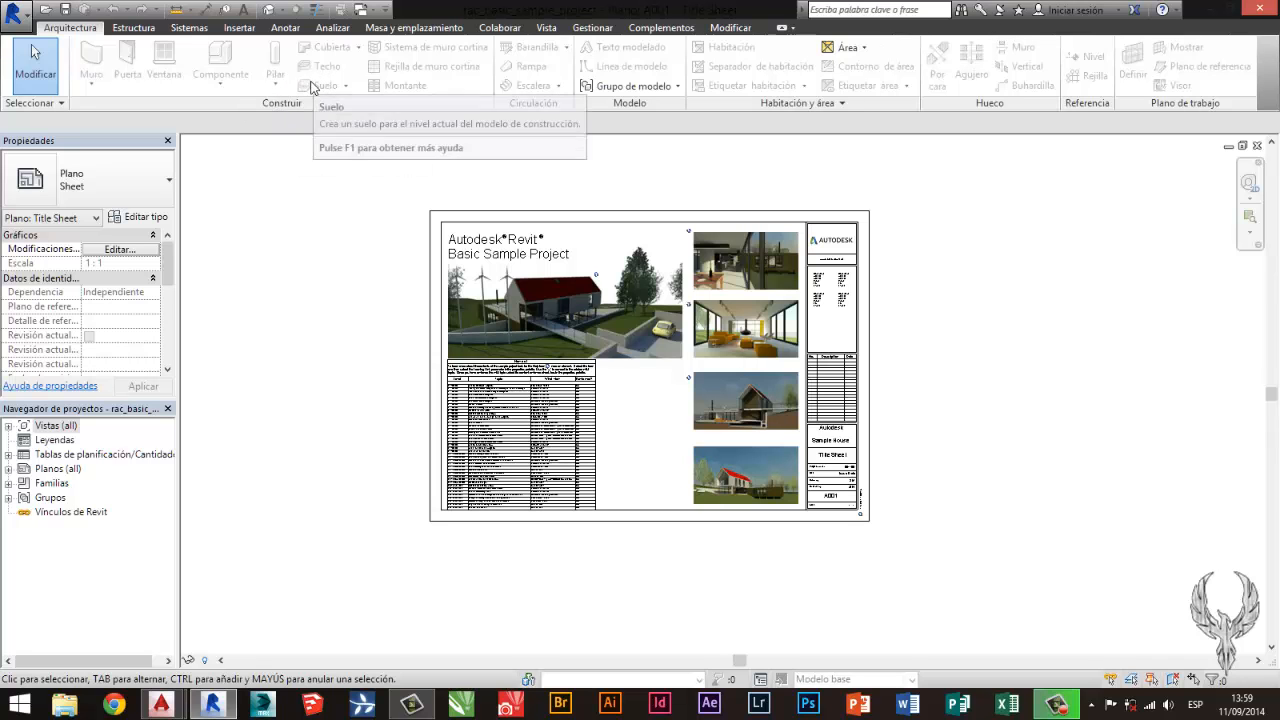
{"action": "scroll", "coordinate": [615, 195], "scroll_direction": "up", "scroll_amount": 3}
{"action": "middle_click_drag", "start_coordinate": [637, 201], "coordinate": [651, 171]}
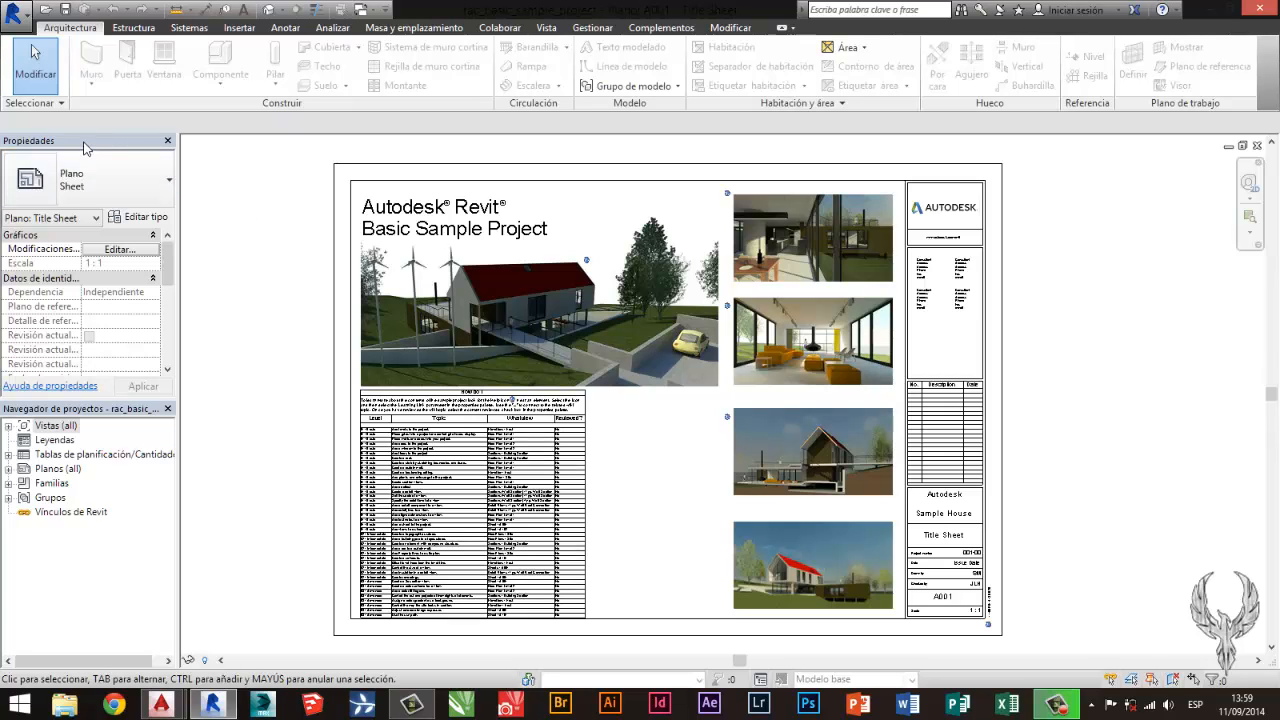
Undock the Properties palette, float it beside the project browser and shift the title sheet clear of it.
{"action": "mouse_move", "coordinate": [103, 147]}
{"action": "left_mouse_down"}
{"action": "mouse_move", "coordinate": [294, 165]}
{"action": "mouse_move", "coordinate": [506, 161]}
{"action": "mouse_move", "coordinate": [309, 184]}
{"action": "mouse_move", "coordinate": [316, 192]}
{"action": "mouse_move", "coordinate": [300, 140]}
{"action": "left_mouse_up"}
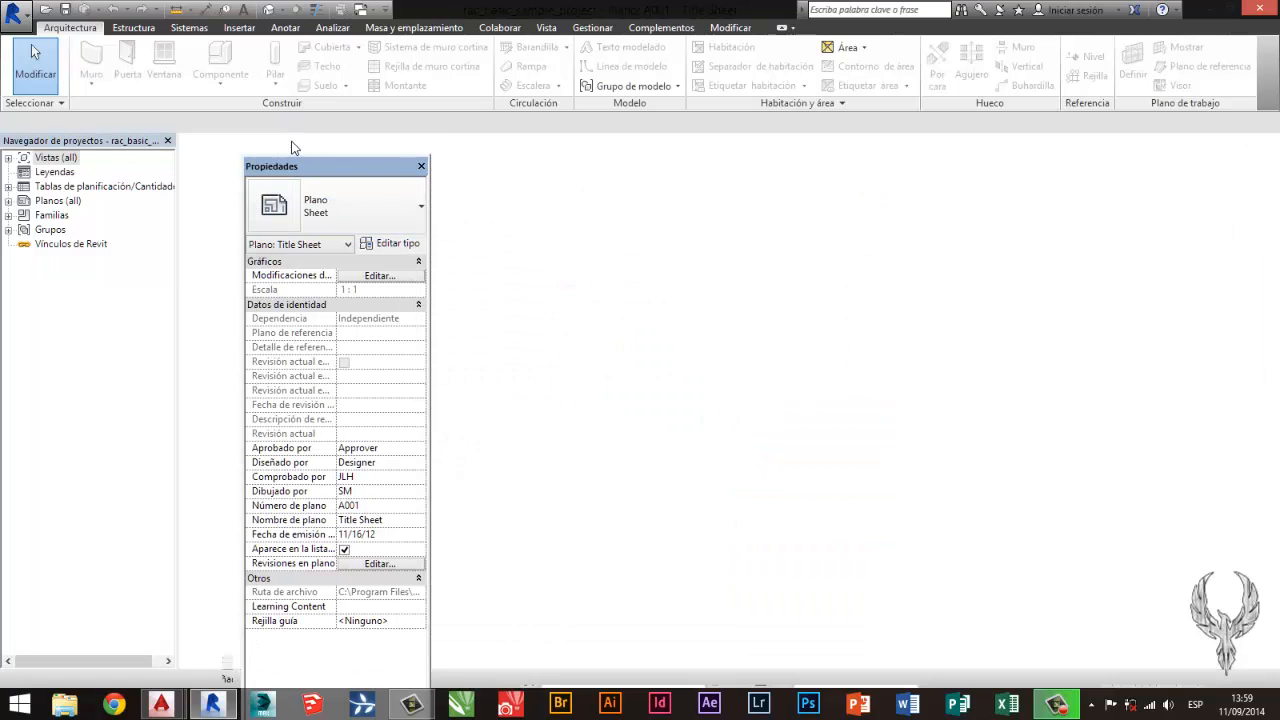
{"action": "left_click_drag", "start_coordinate": [393, 162], "coordinate": [278, 176]}
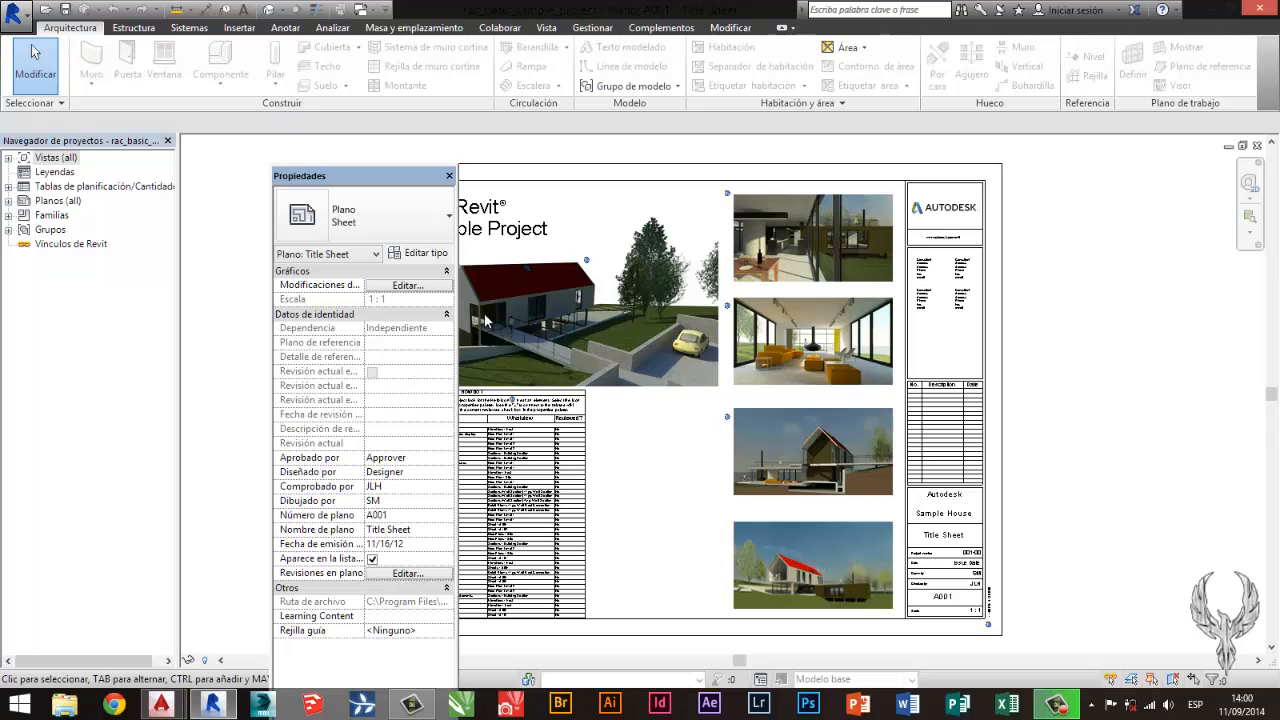
{"action": "scroll", "coordinate": [749, 391], "scroll_direction": "down", "scroll_amount": 2}
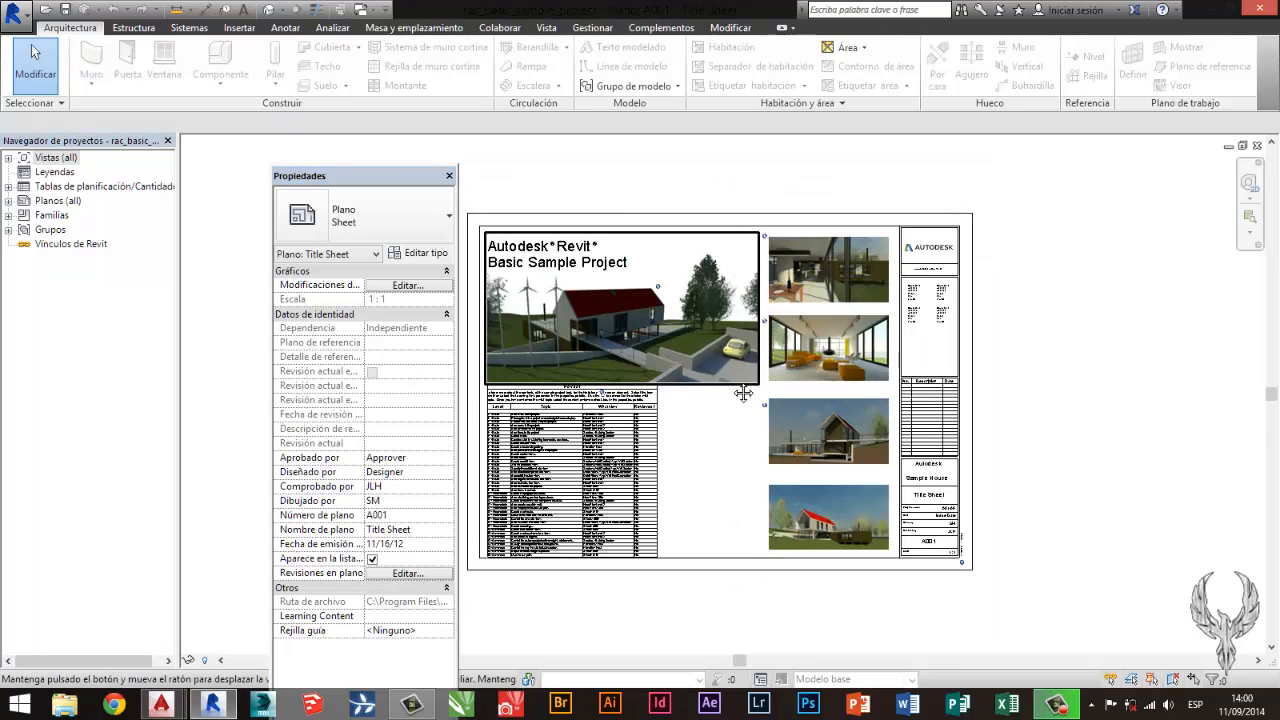
{"action": "middle_click_drag", "start_coordinate": [749, 391], "coordinate": [891, 374]}
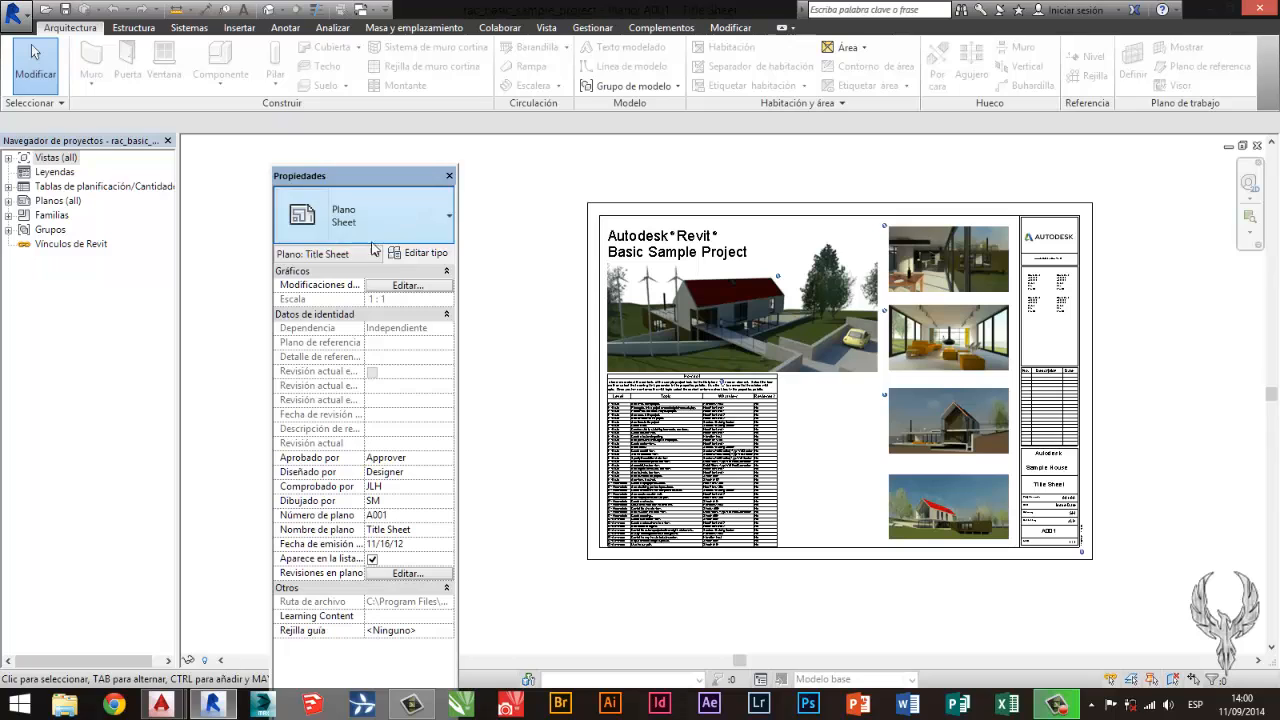
Examine the title sheet's type selector and its "Aprobado por" property in the Properties palette.
{"action": "left_click", "coordinate": [410, 208]}
{"action": "left_click", "coordinate": [351, 275]}
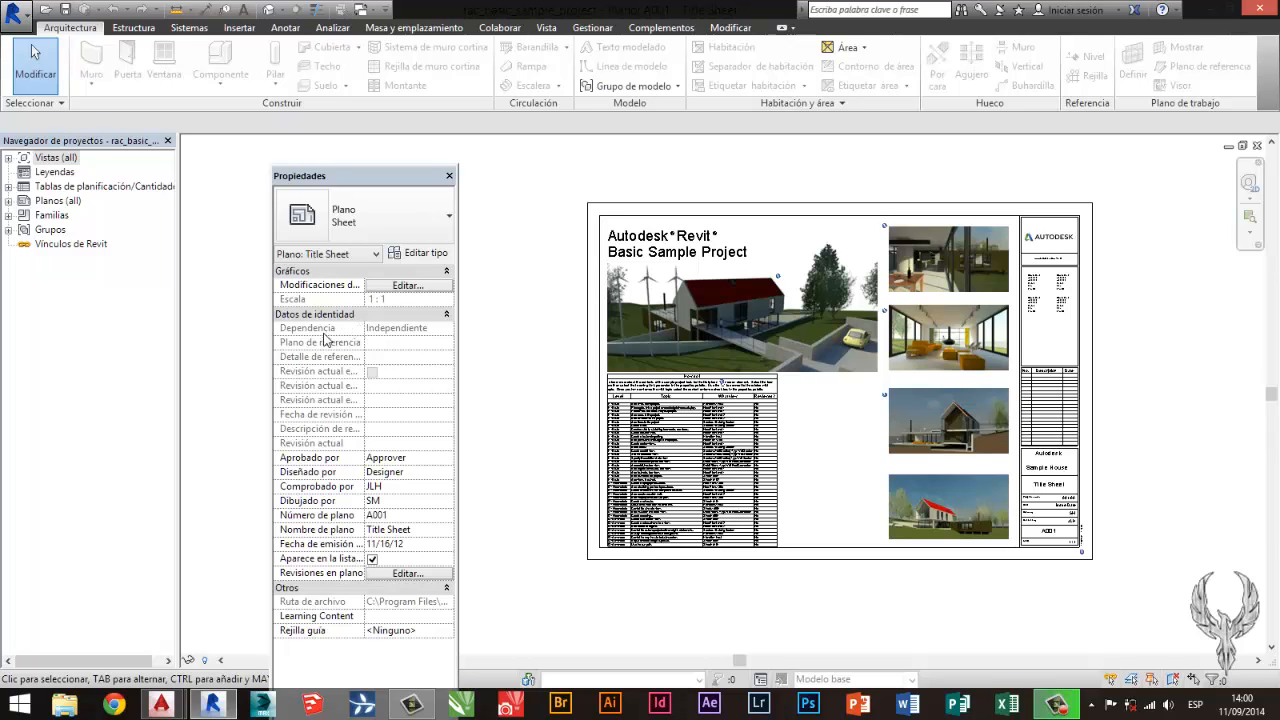
{"action": "left_click", "coordinate": [414, 461]}
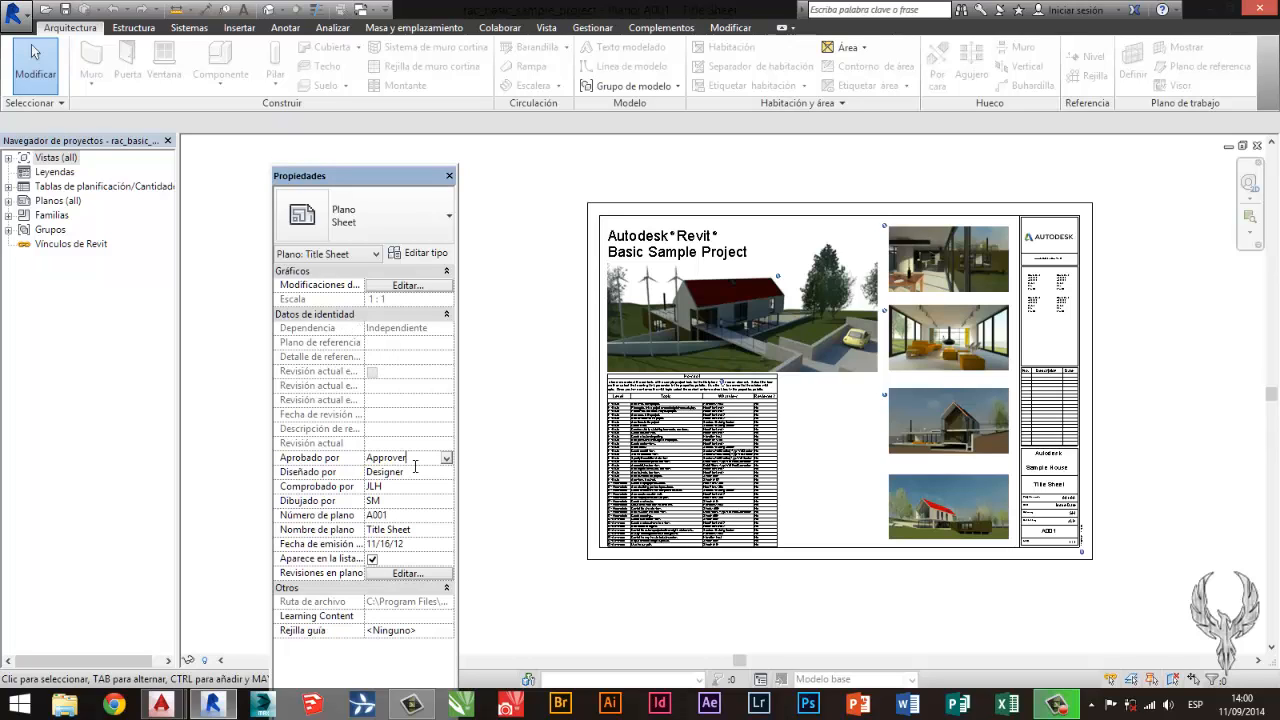
{"action": "left_click", "coordinate": [447, 458]}
{"action": "left_click", "coordinate": [428, 472]}
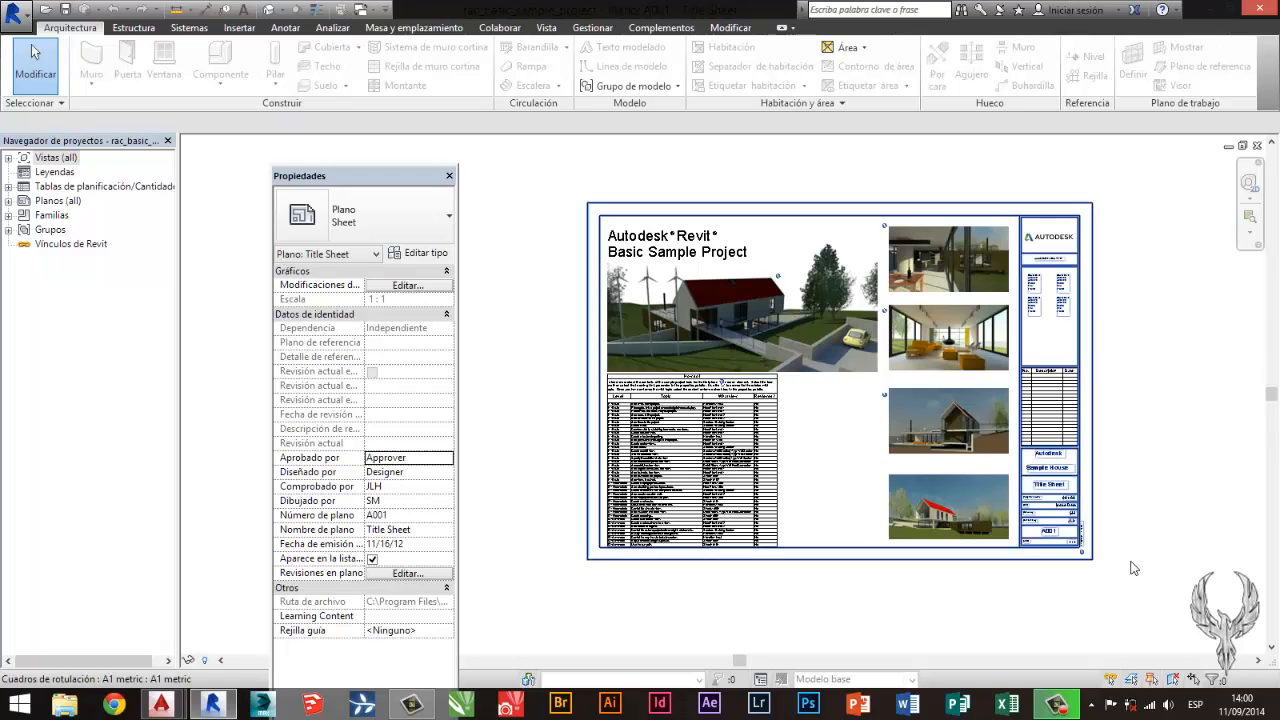
Read the title block's project data up close and inspect the A1 metric title block's properties.
{"action": "scroll", "coordinate": [396, 518], "scroll_direction": "up", "scroll_amount": 1}
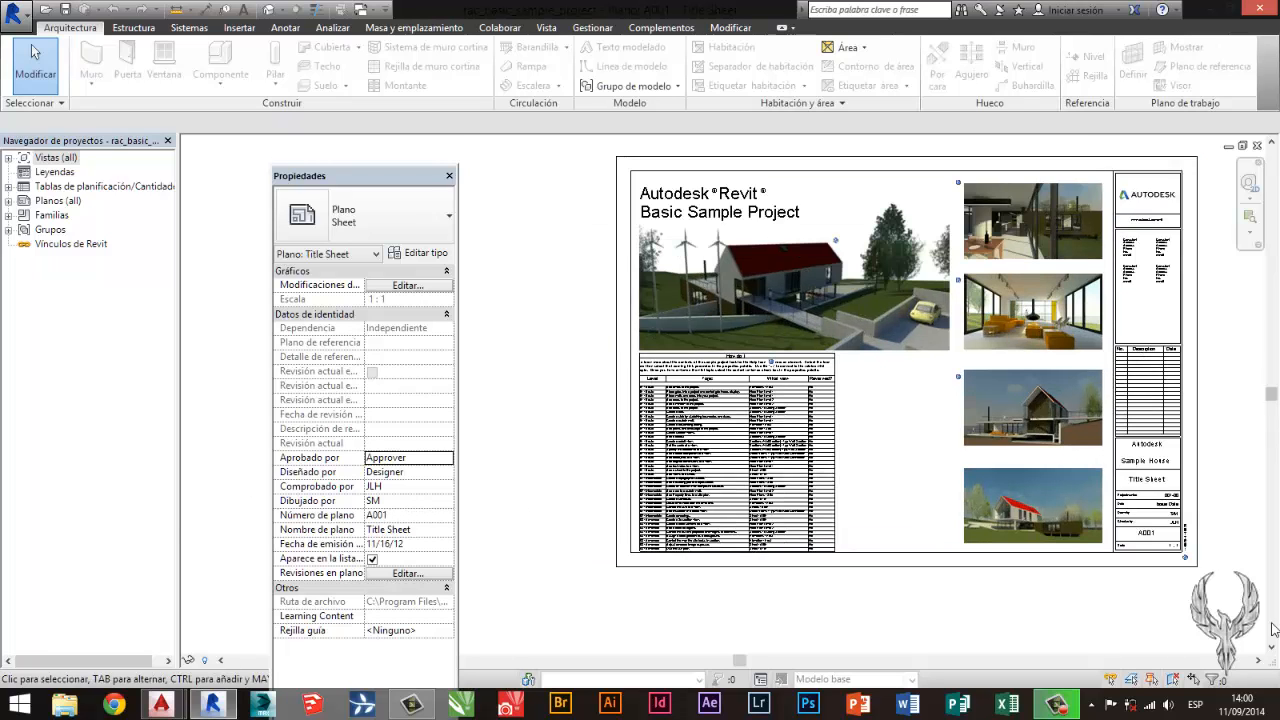
{"action": "scroll", "coordinate": [1188, 532], "scroll_direction": "up", "scroll_amount": 8}
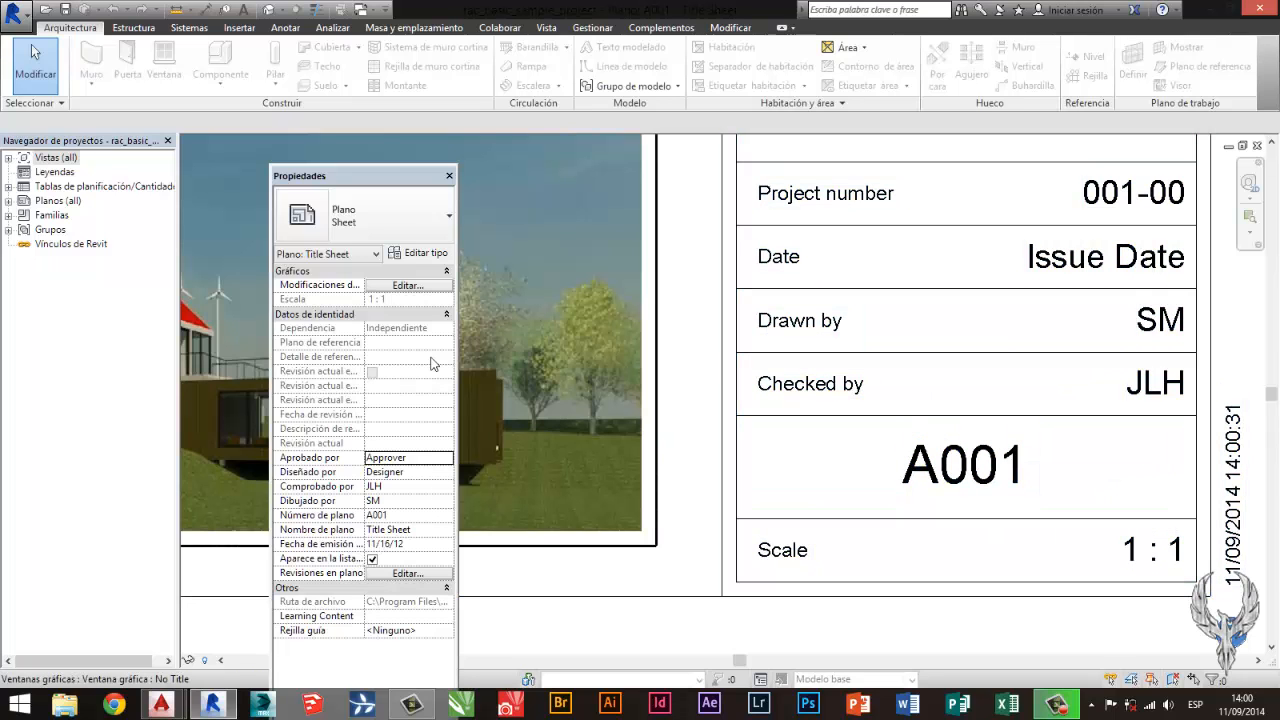
{"action": "scroll", "coordinate": [929, 437], "scroll_direction": "down", "scroll_amount": 3}
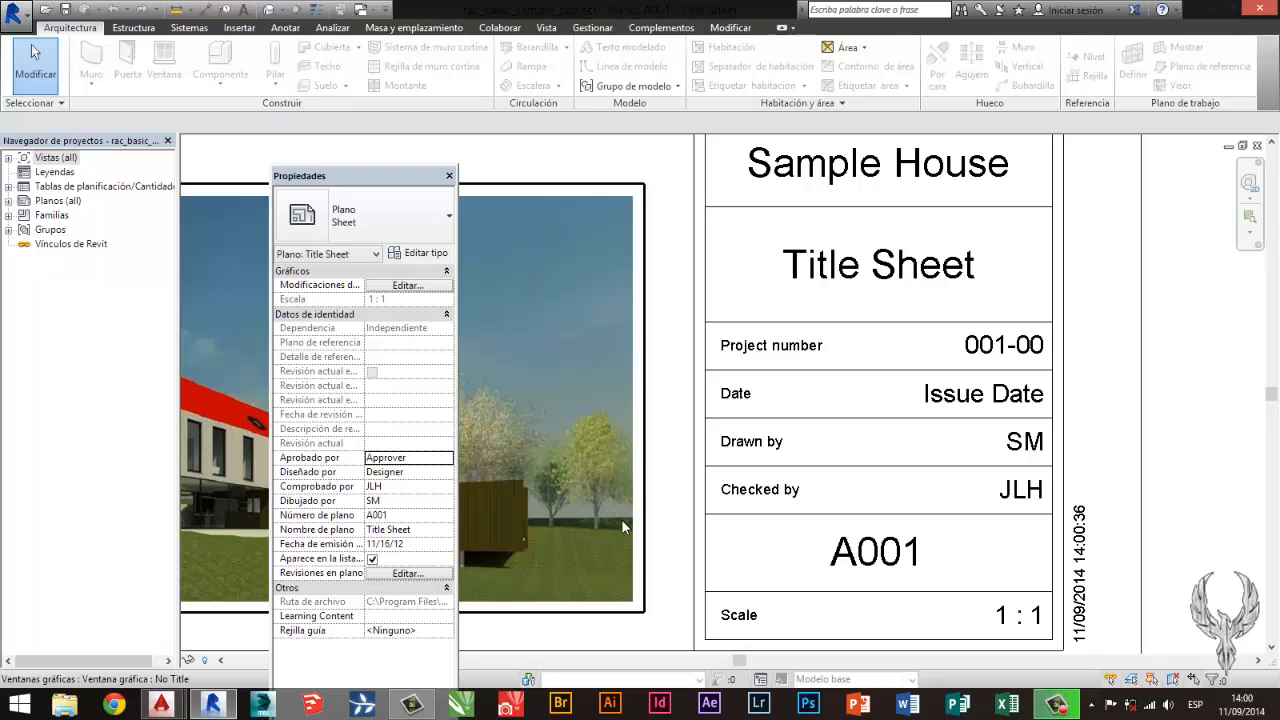
{"action": "left_click", "coordinate": [707, 385]}
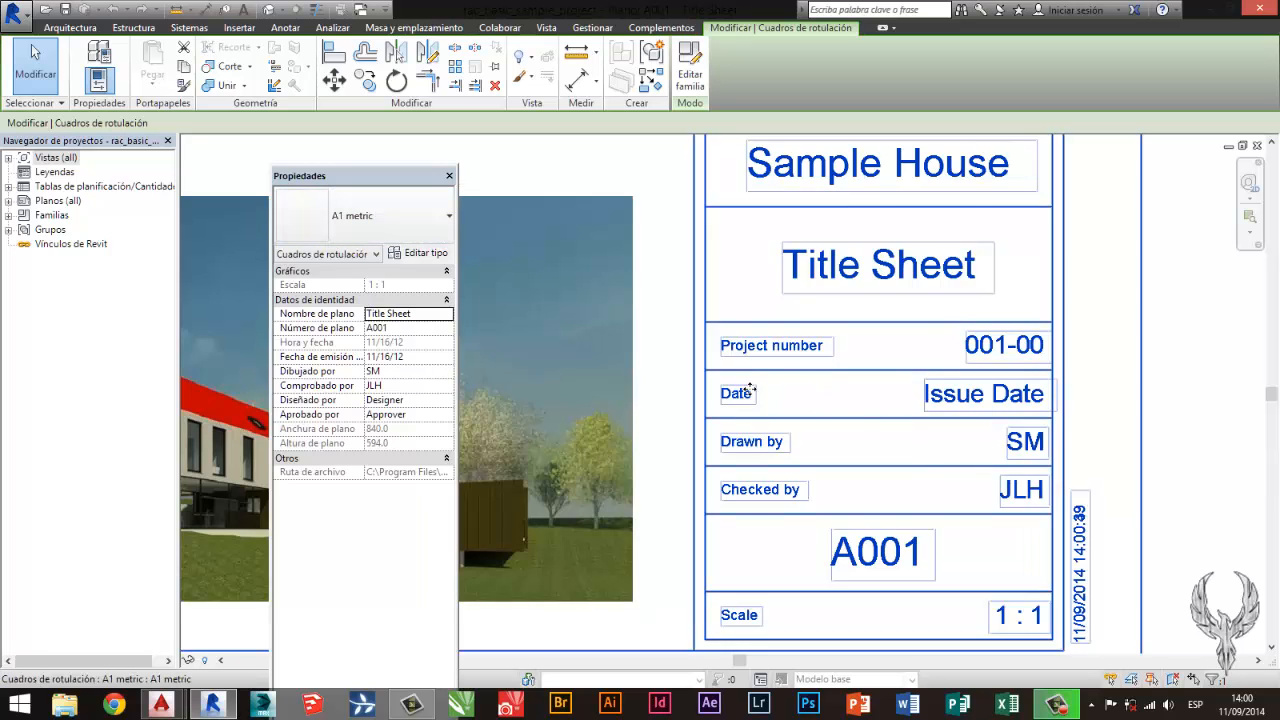
{"action": "left_click", "coordinate": [374, 213]}
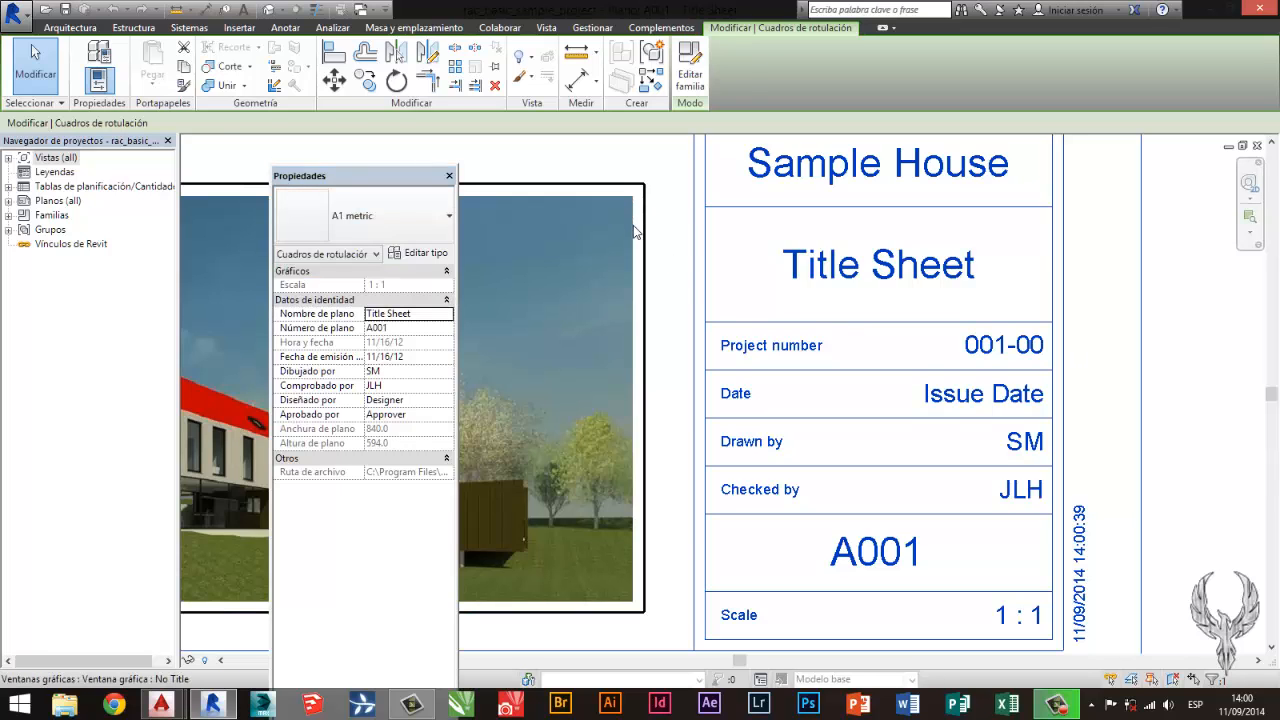
Inspect the properties of the lower exterior rendering's viewport and of the "How do I" schedule, then clear the selection.
{"action": "left_click", "coordinate": [579, 222]}
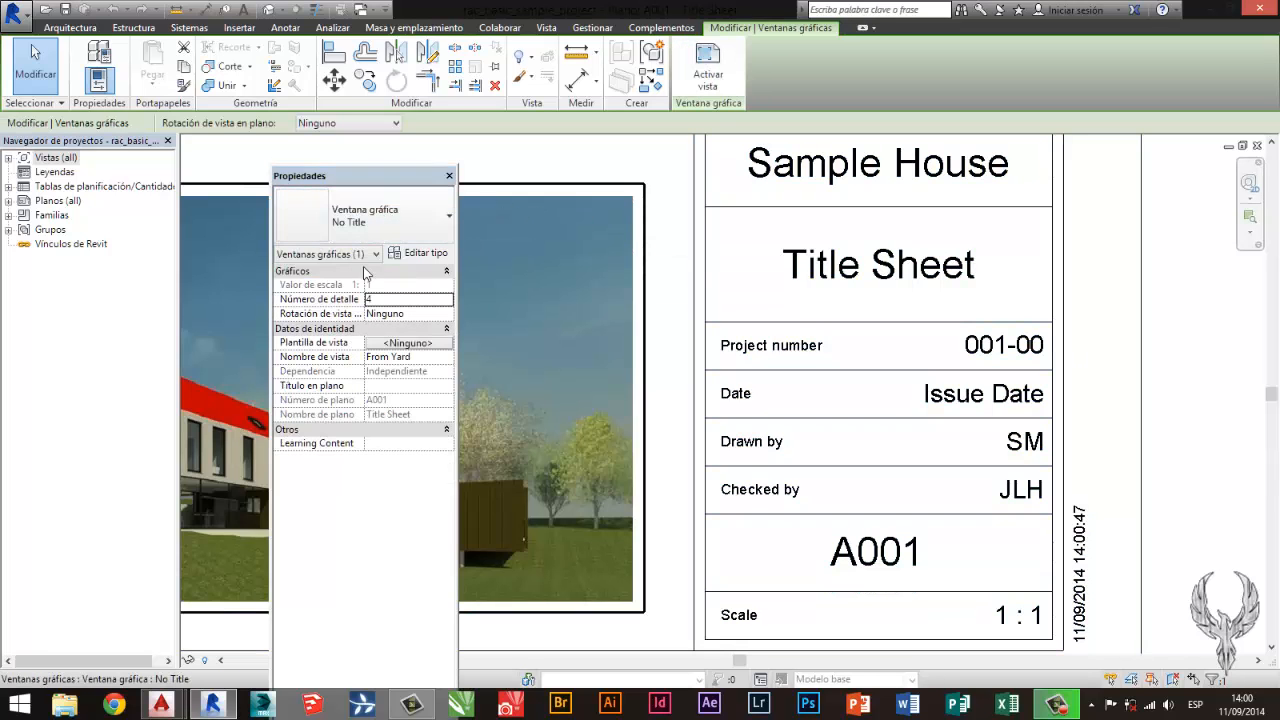
{"action": "key", "text": "Escape"}
{"action": "scroll", "coordinate": [708, 335], "scroll_direction": "down", "scroll_amount": 5}
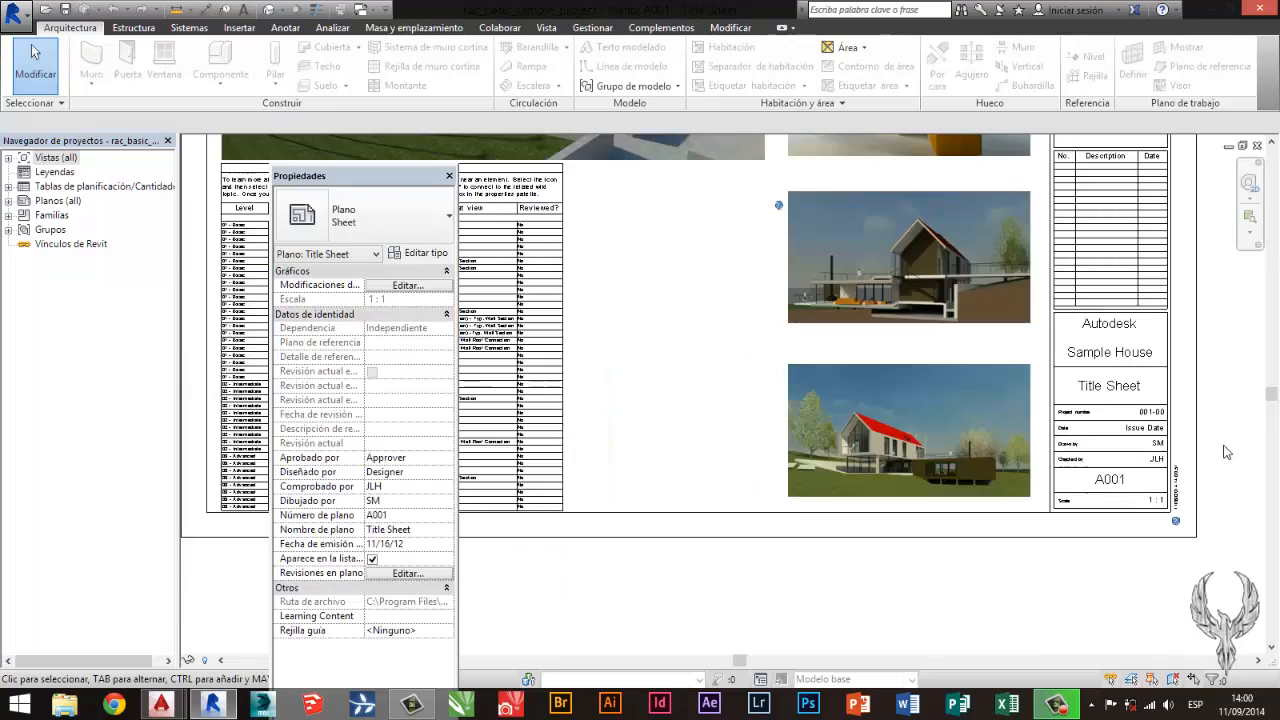
{"action": "scroll", "coordinate": [710, 335], "scroll_direction": "up", "scroll_amount": 3}
{"action": "left_click", "coordinate": [710, 336]}
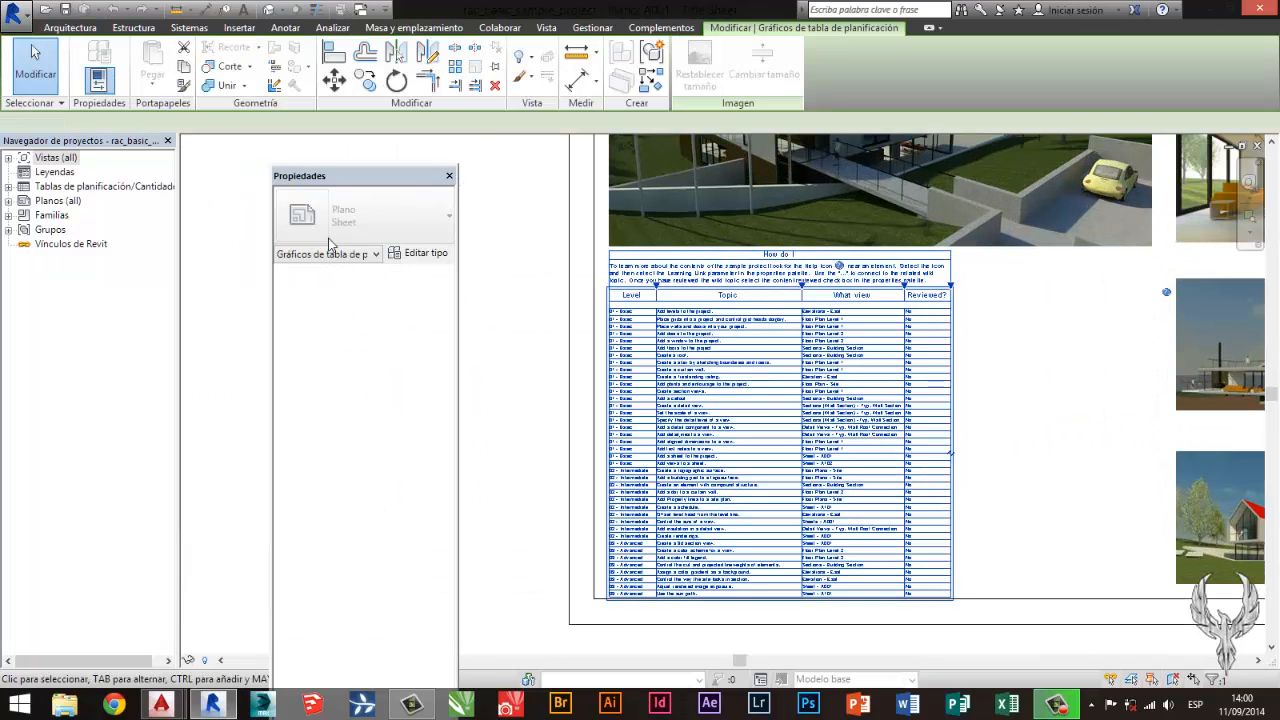
{"action": "left_click", "coordinate": [504, 302]}
Bring the whole title sheet back into view and dock the Properties palette horizontally above the drawing area.
{"action": "scroll", "coordinate": [861, 451], "scroll_direction": "down", "scroll_amount": 3}
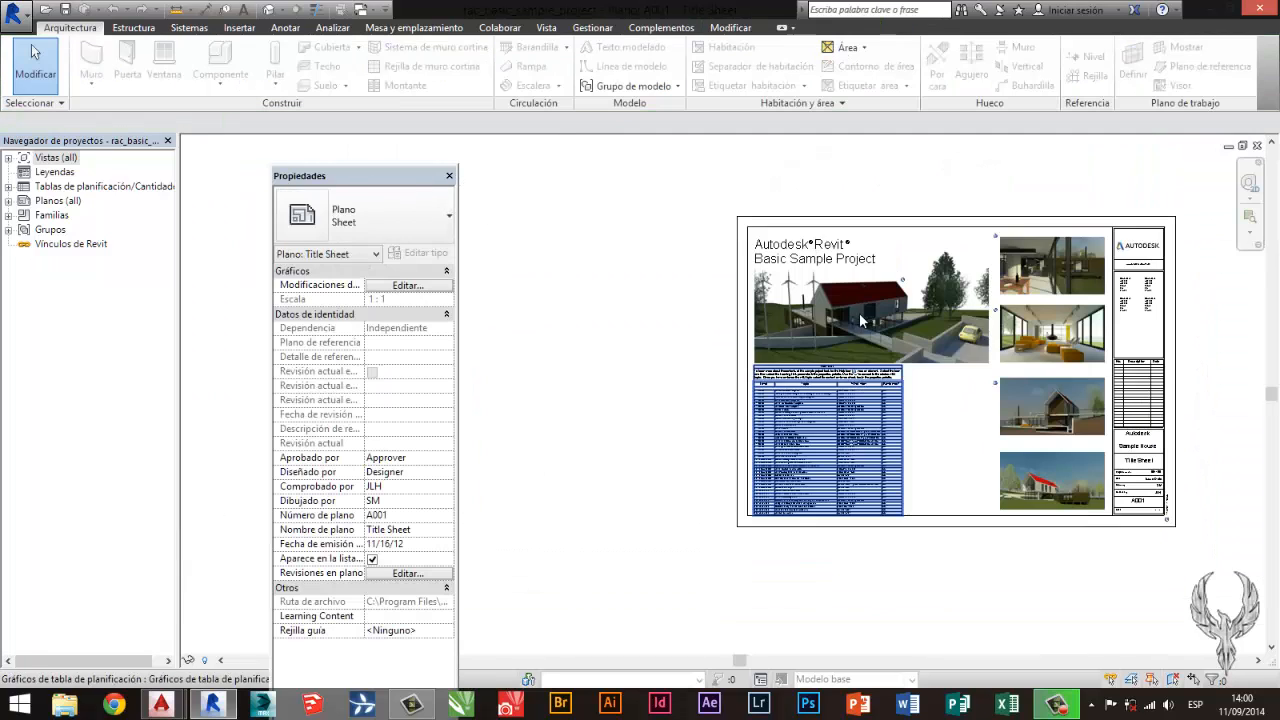
{"action": "middle_click_drag", "start_coordinate": [825, 308], "coordinate": [744, 306]}
{"action": "scroll", "coordinate": [741, 294], "scroll_direction": "up", "scroll_amount": 1}
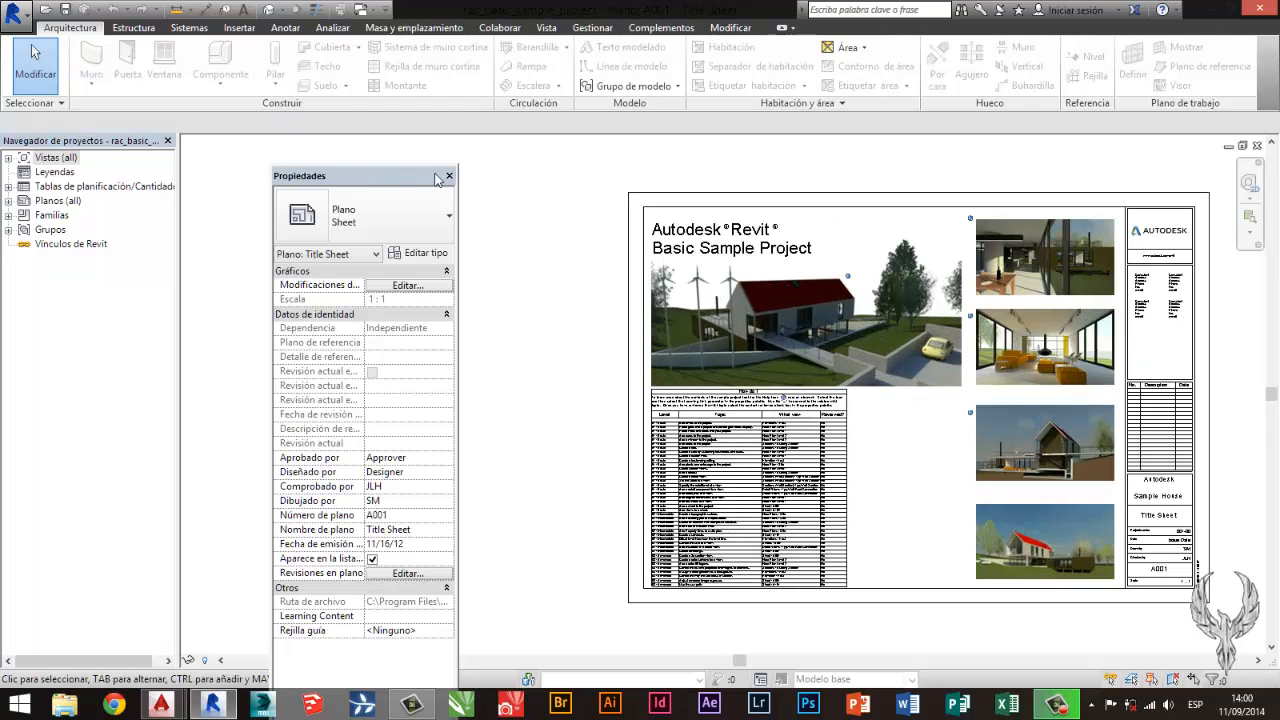
{"action": "left_click", "coordinate": [392, 175]}
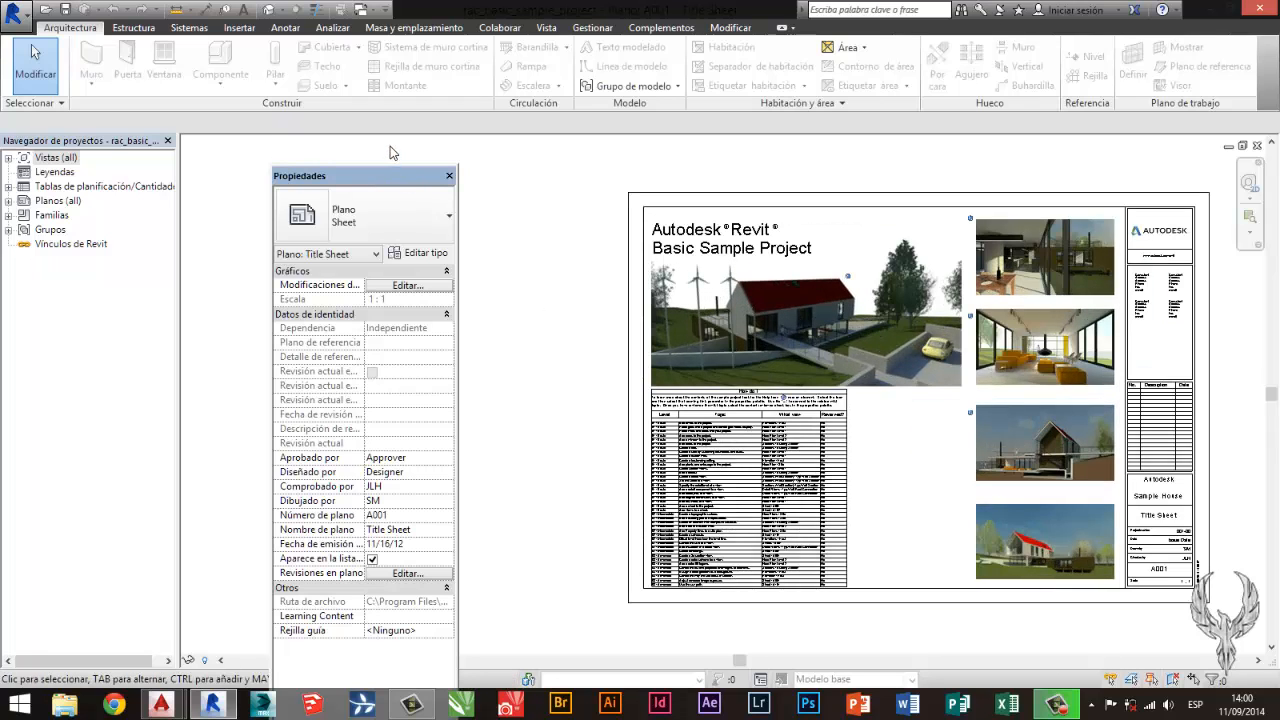
{"action": "left_click_drag", "start_coordinate": [392, 152], "coordinate": [391, 149]}
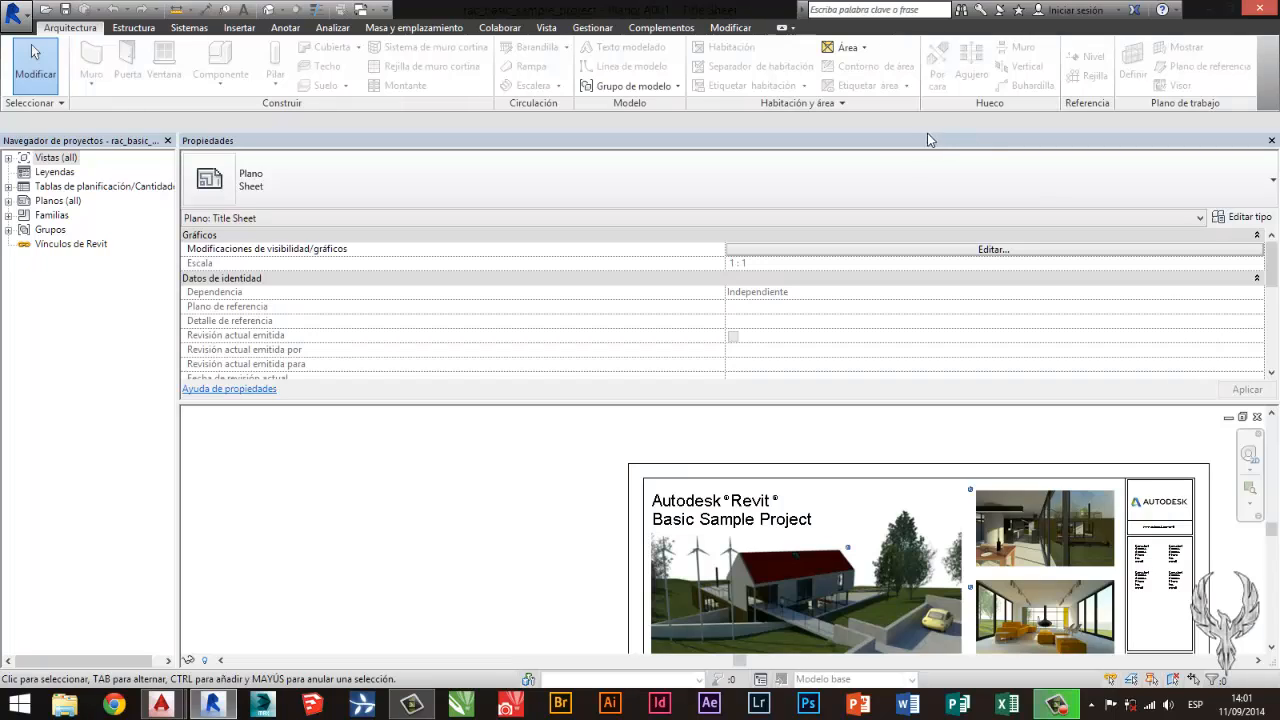
Dock the Properties palette as a tab together with the project browser and bring the project browser to the front.
{"action": "left_click_drag", "start_coordinate": [224, 329], "coordinate": [42, 220]}
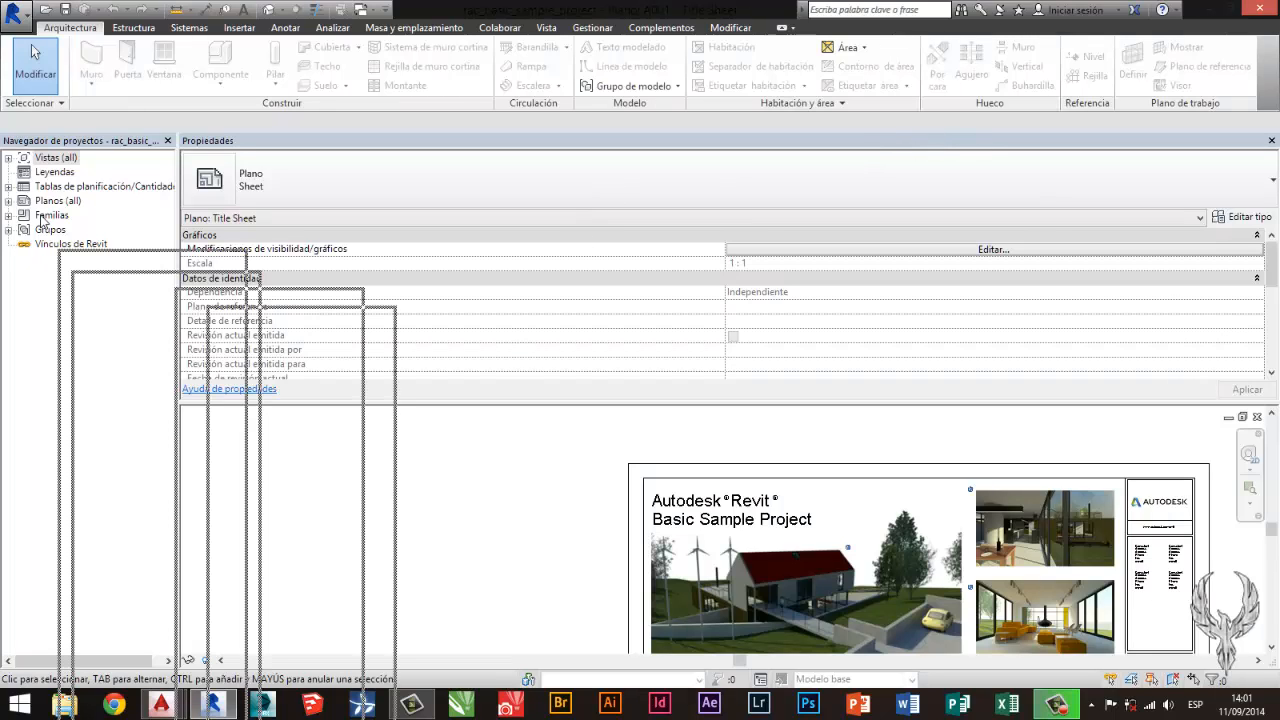
{"action": "left_click_drag", "start_coordinate": [33, 164], "coordinate": [37, 148]}
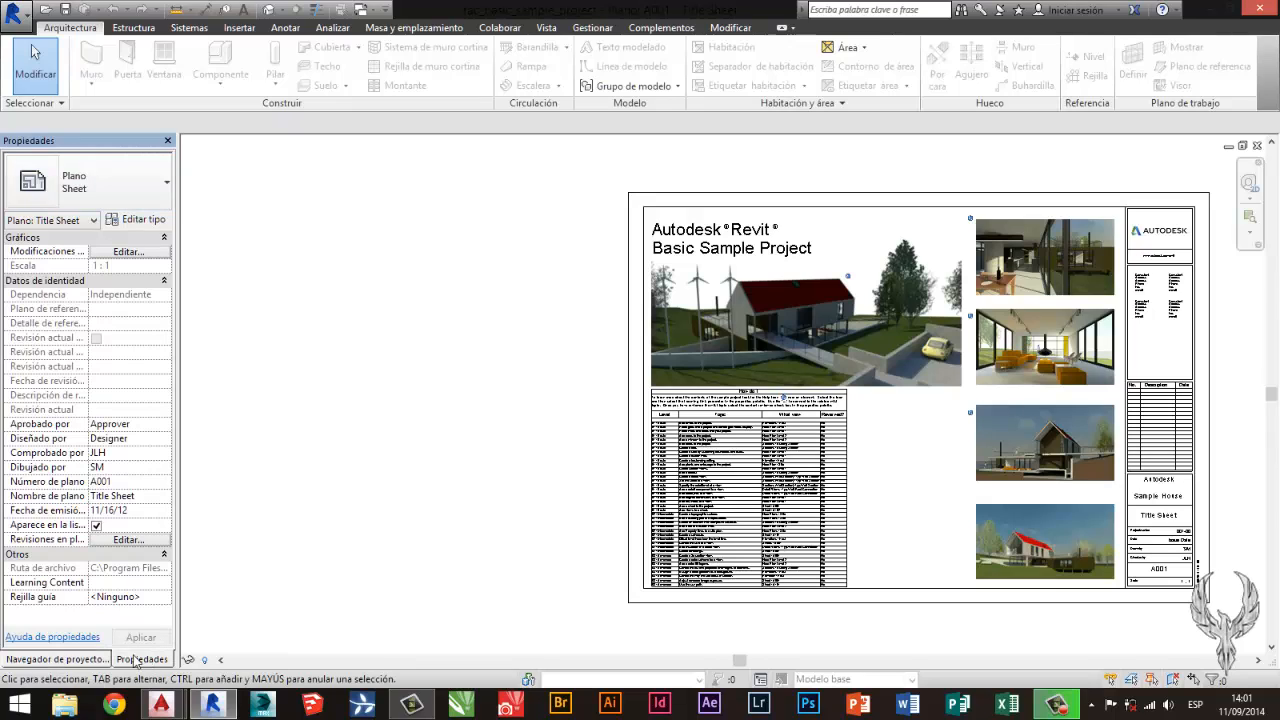
{"action": "left_click", "coordinate": [60, 659]}
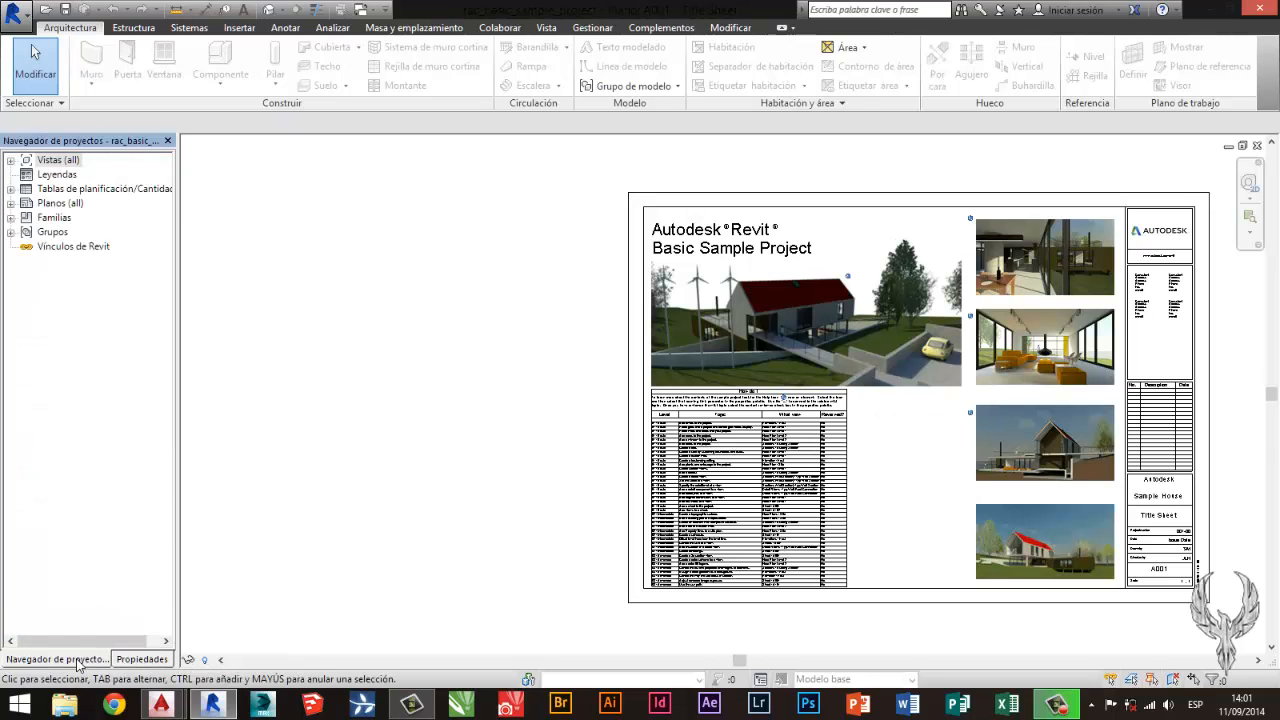
Check the contents of the schedules and groups branches in the project browser, leaving both collapsed.
{"action": "scroll", "coordinate": [767, 379], "scroll_direction": "up", "scroll_amount": 3}
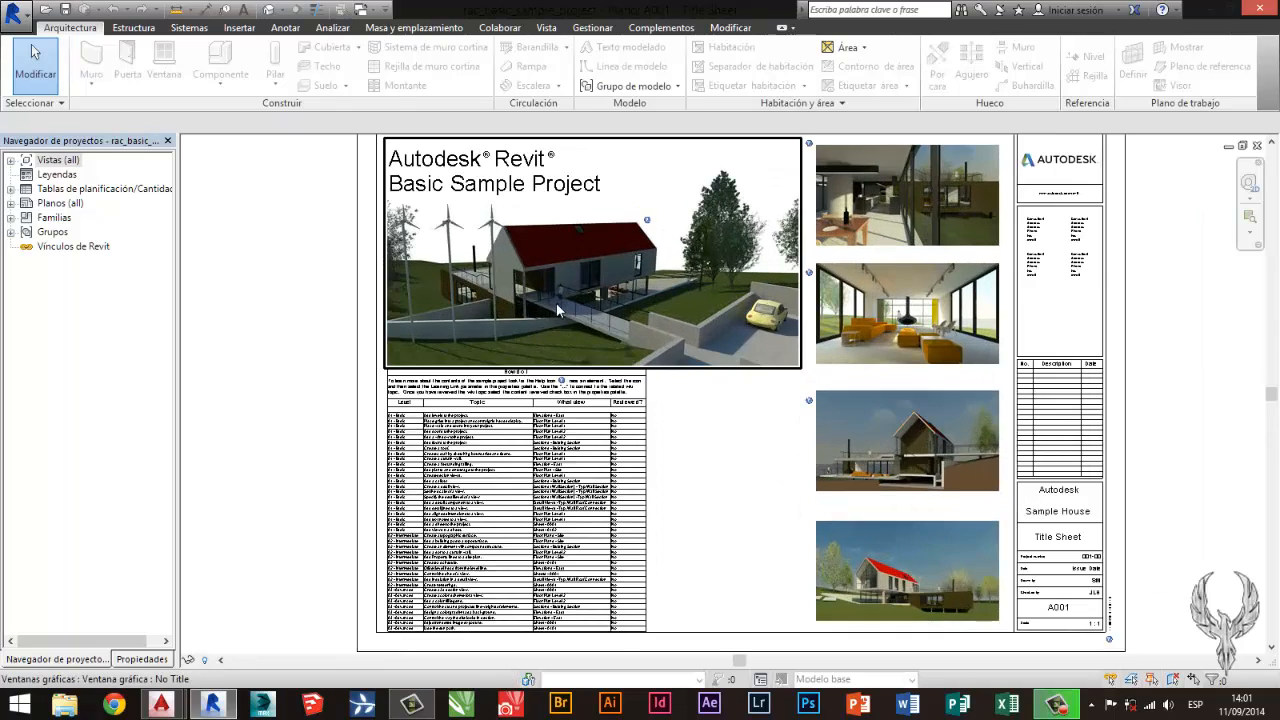
{"action": "scroll", "coordinate": [556, 304], "scroll_direction": "up", "scroll_amount": 2}
{"action": "scroll", "coordinate": [556, 304], "scroll_direction": "down", "scroll_amount": 2}
{"action": "middle_click_drag", "start_coordinate": [556, 304], "coordinate": [519, 325]}
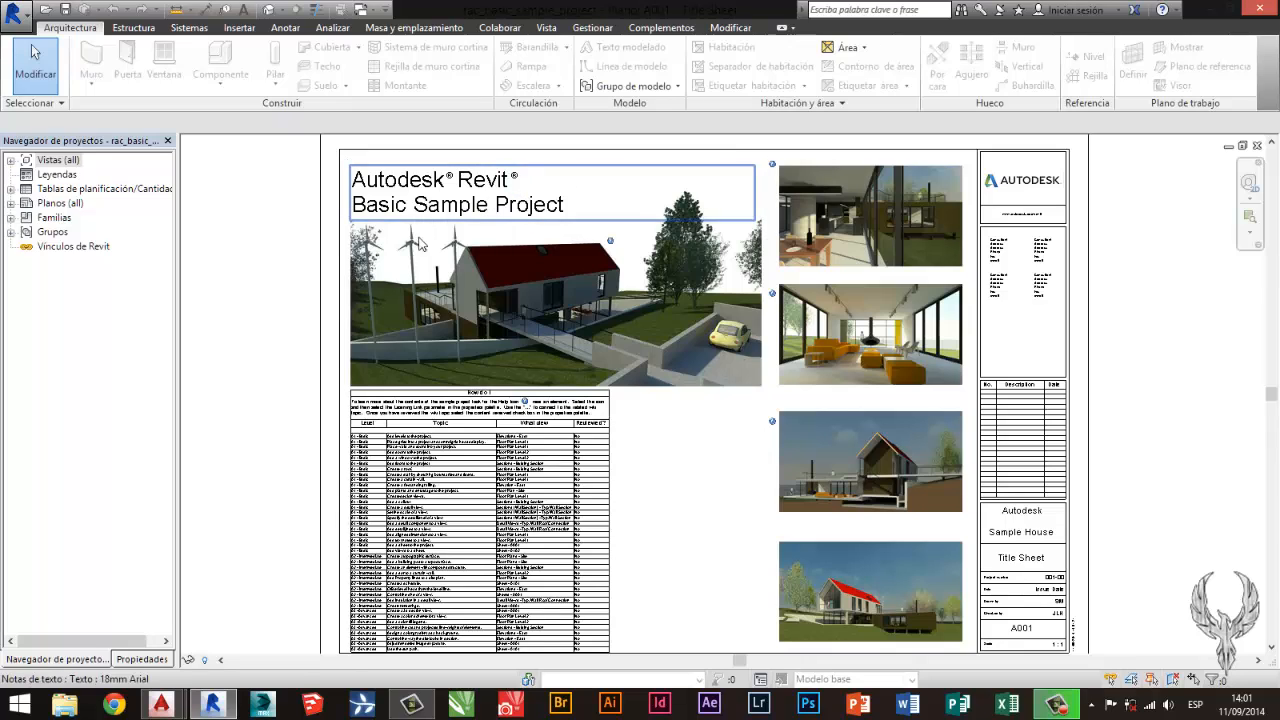
{"action": "left_click", "coordinate": [11, 190]}
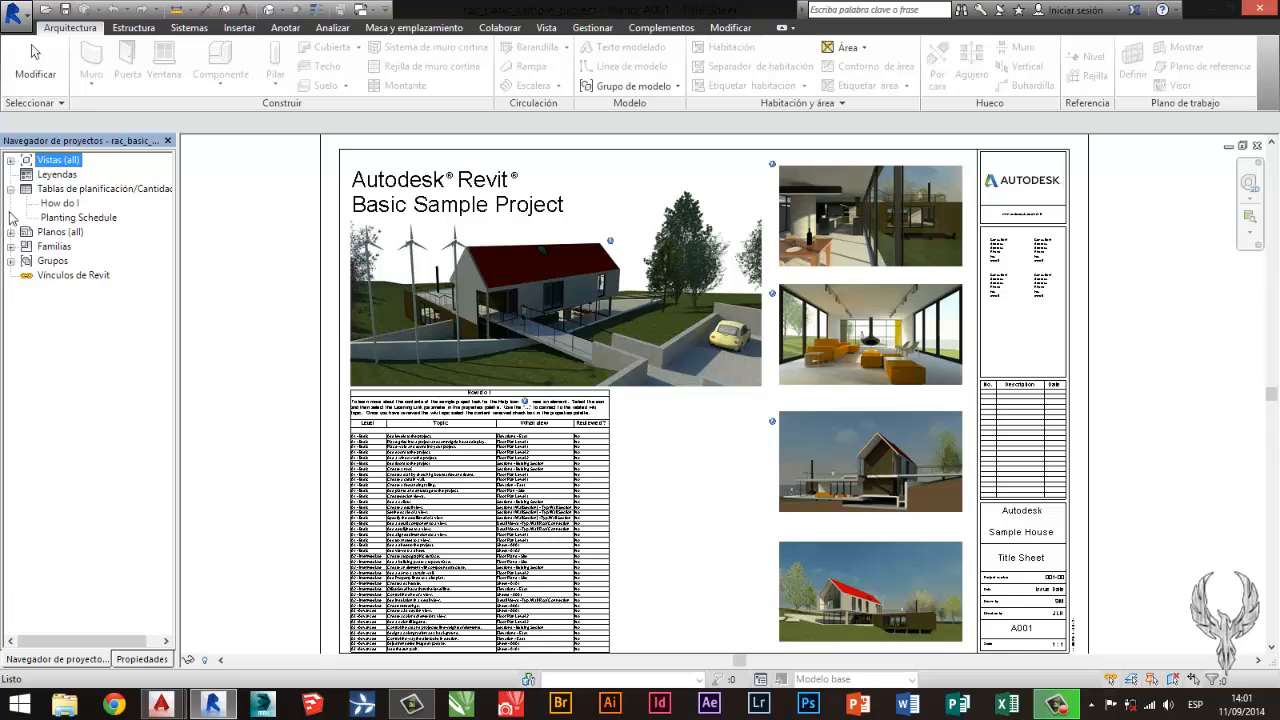
{"action": "left_click", "coordinate": [11, 189]}
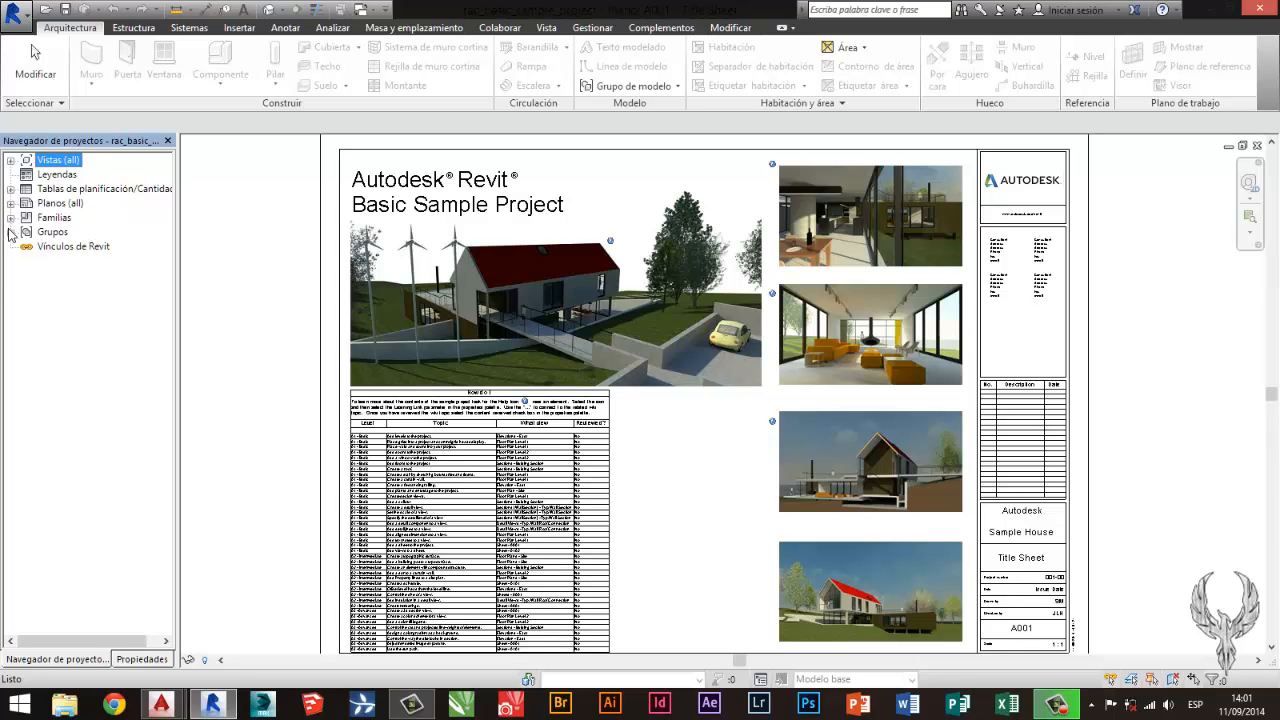
{"action": "left_click", "coordinate": [11, 232]}
{"action": "left_click", "coordinate": [11, 232]}
{"action": "left_click", "coordinate": [226, 277]}
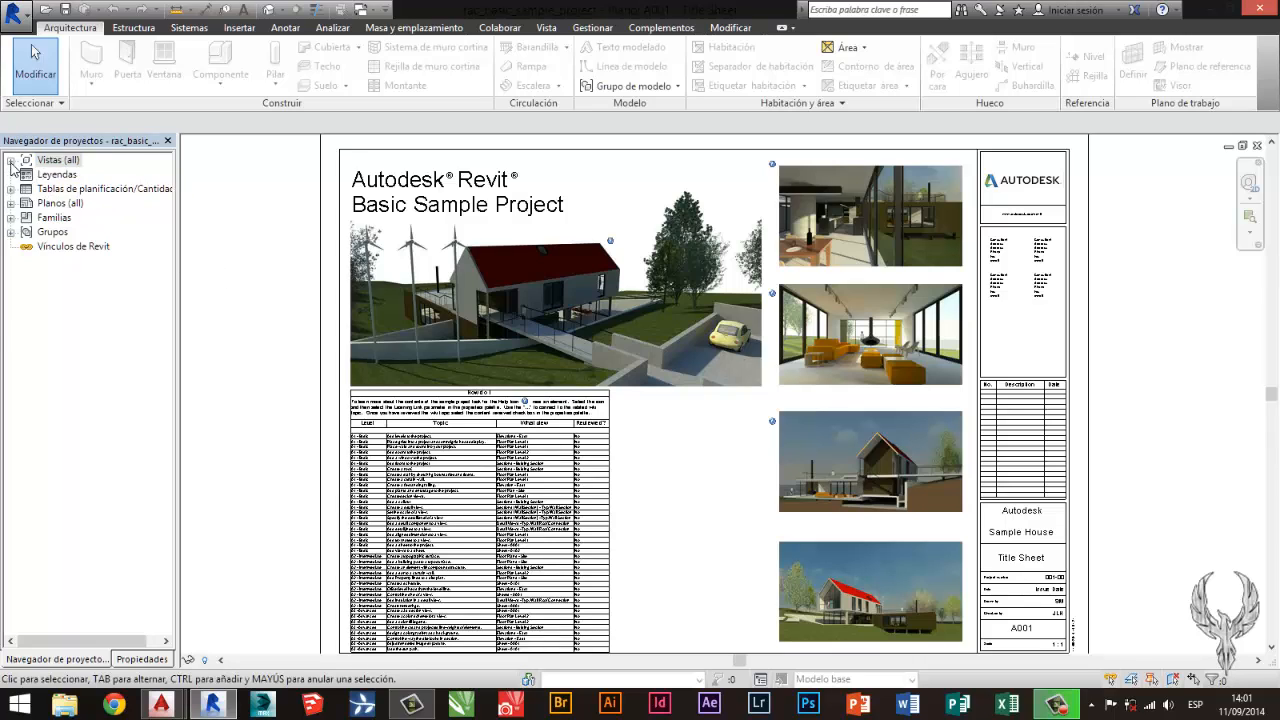
Expand the Vistas (all) branch in the project browser and examine the title sheet's main exterior rendering up close.
{"action": "left_click", "coordinate": [11, 160]}
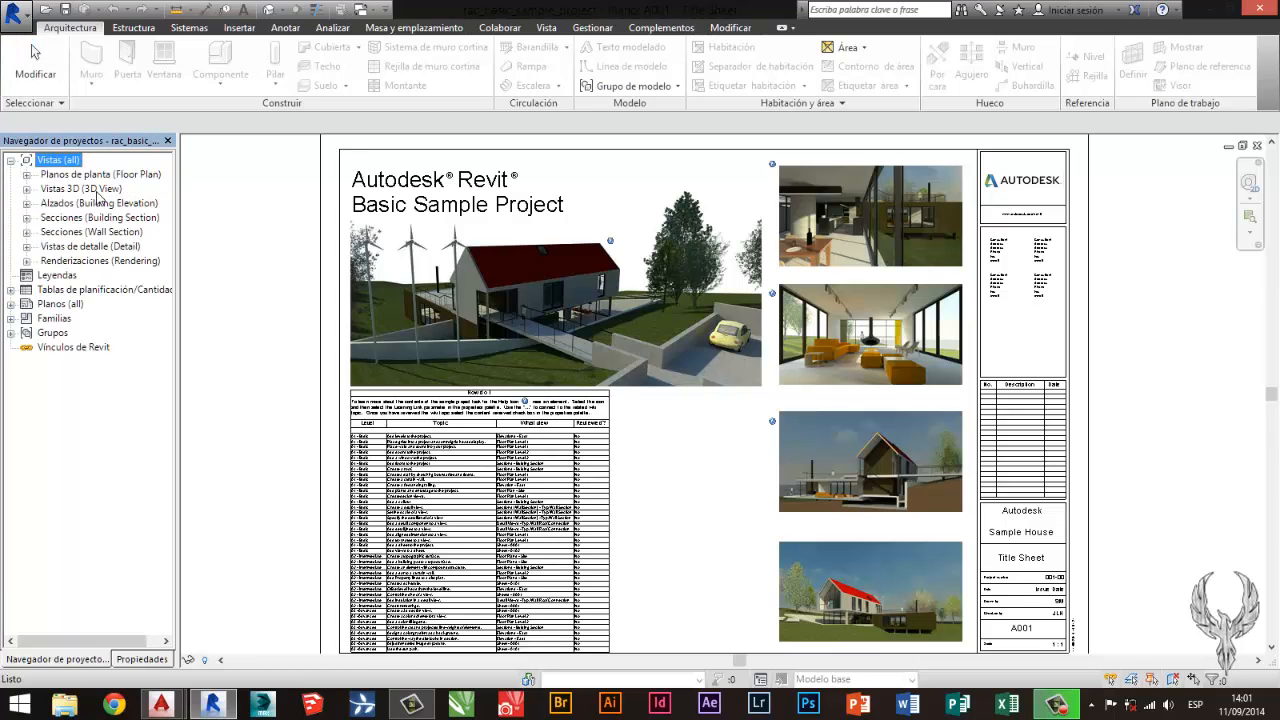
{"action": "left_click", "coordinate": [212, 278]}
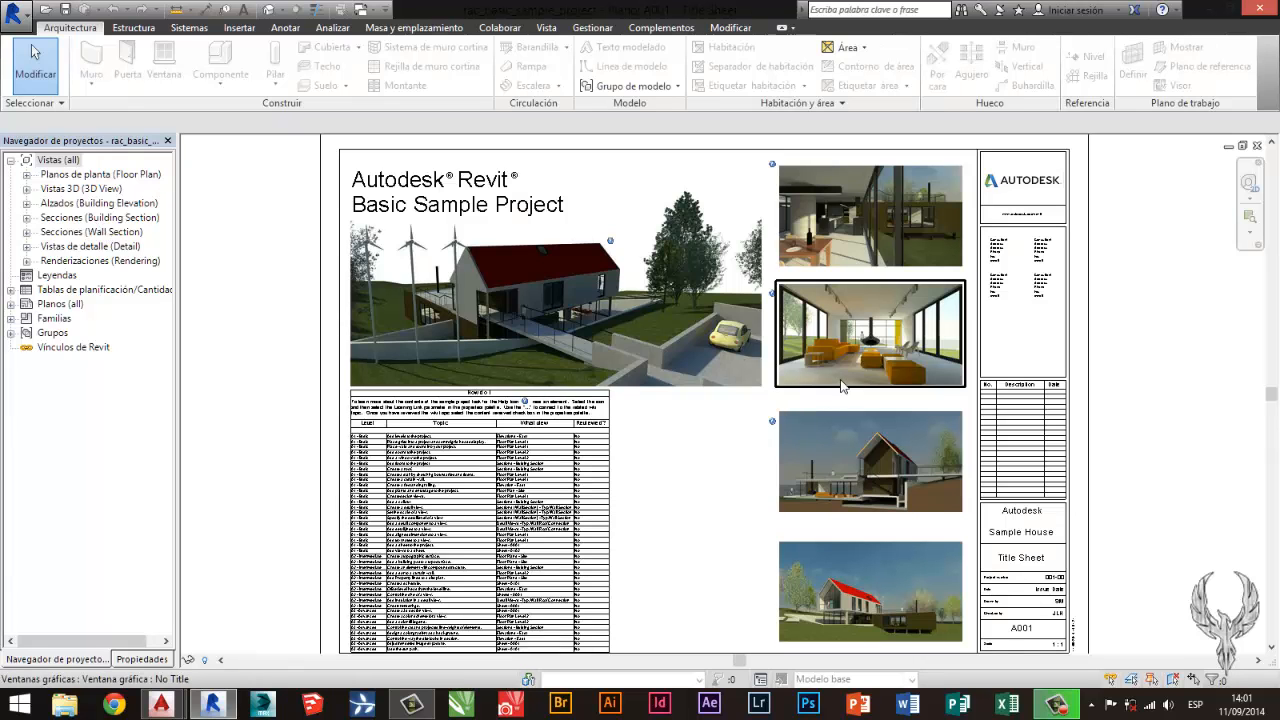
{"action": "scroll", "coordinate": [496, 269], "scroll_direction": "up", "scroll_amount": 4}
{"action": "scroll", "coordinate": [453, 280], "scroll_direction": "up", "scroll_amount": 3}
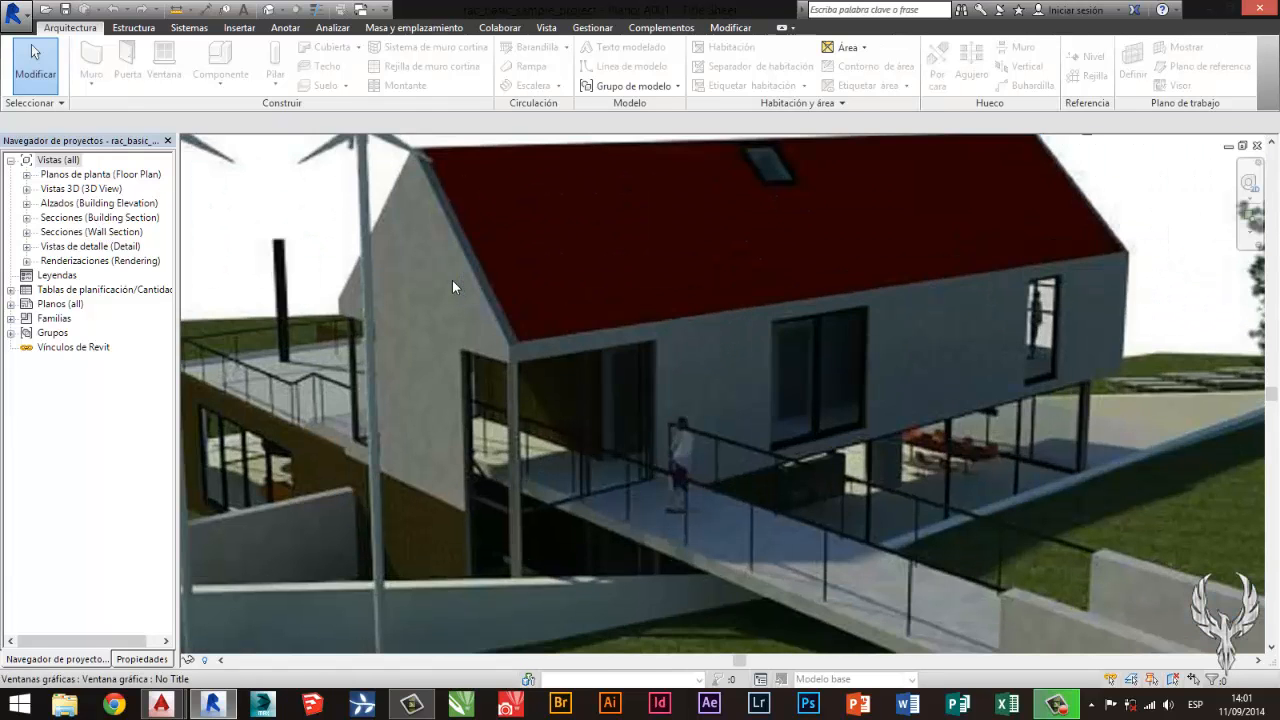
{"action": "scroll", "coordinate": [555, 344], "scroll_direction": "up", "scroll_amount": 3}
{"action": "scroll", "coordinate": [555, 343], "scroll_direction": "down", "scroll_amount": 8}
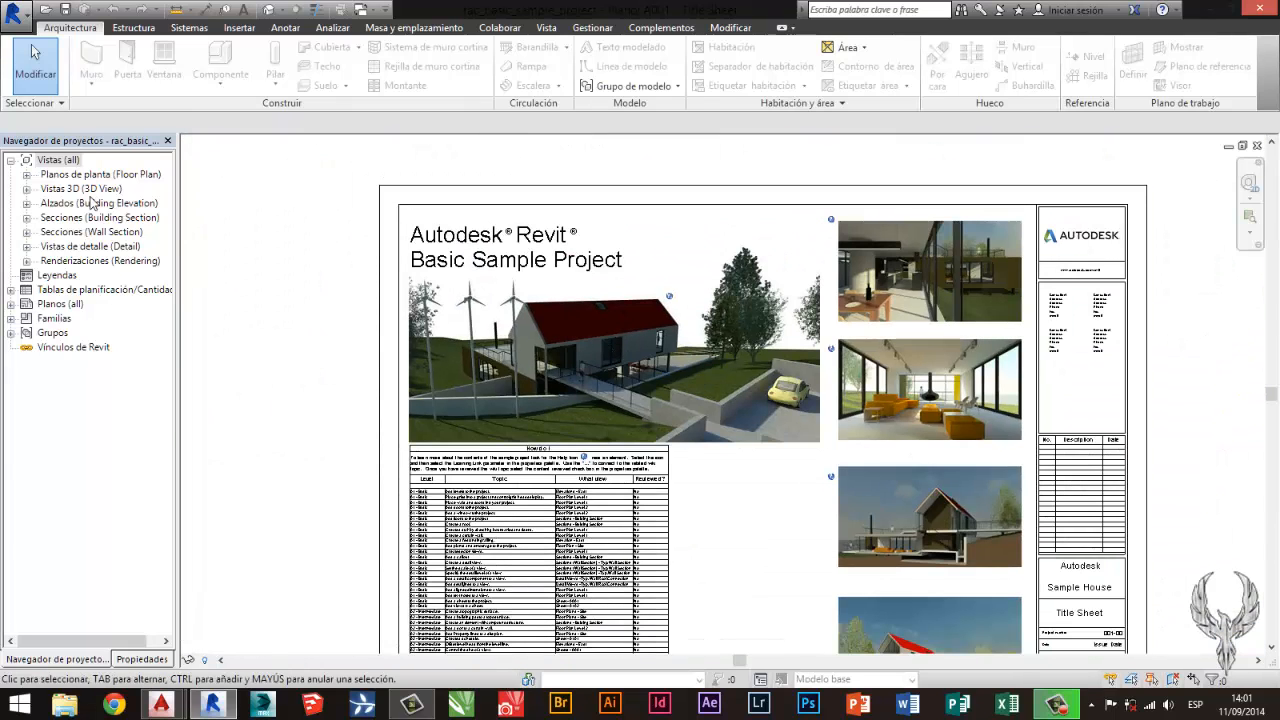
Open the Level 1 floor plan from the project browser and view its room legend.
{"action": "left_click", "coordinate": [28, 176]}
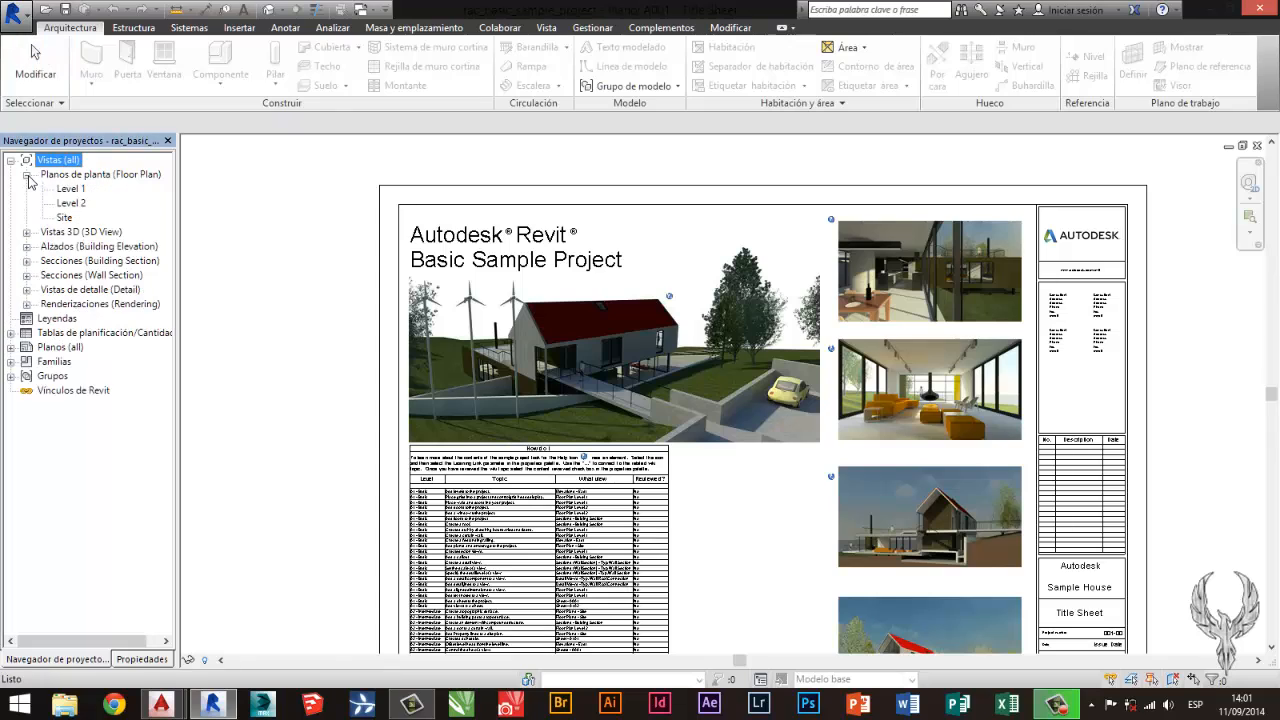
{"action": "left_click", "coordinate": [70, 189]}
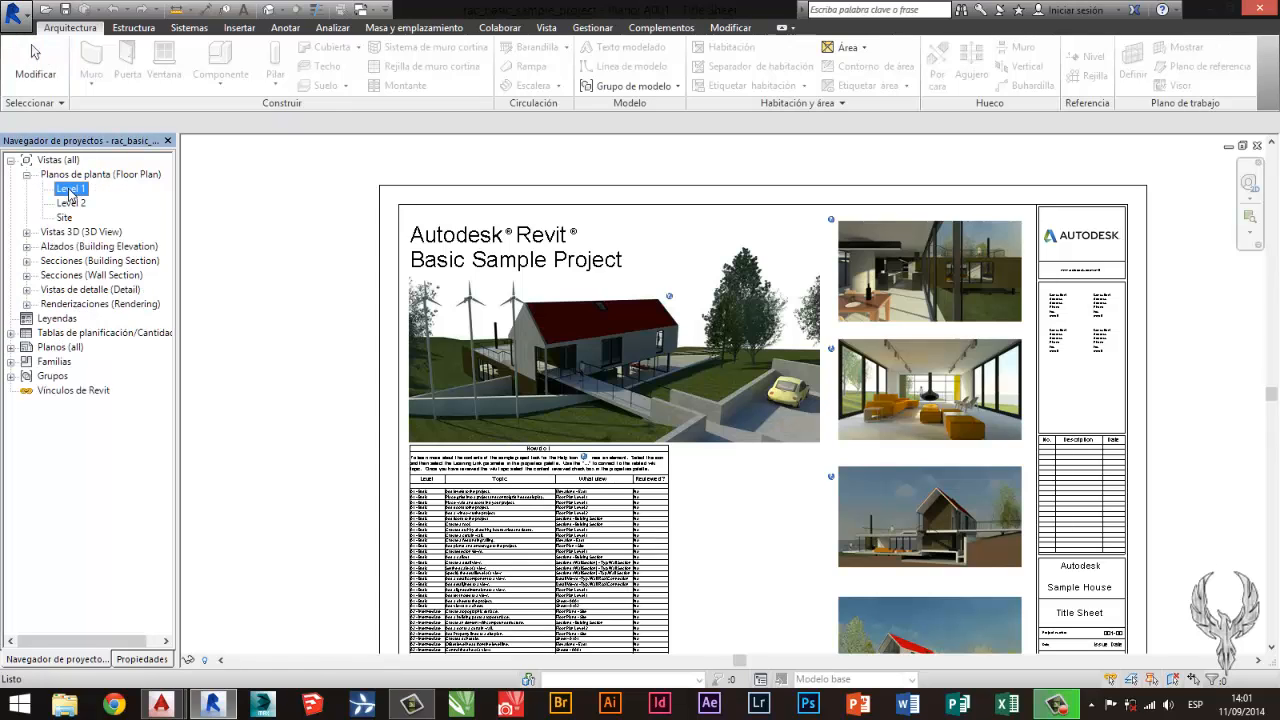
{"action": "double_click", "coordinate": [71, 190]}
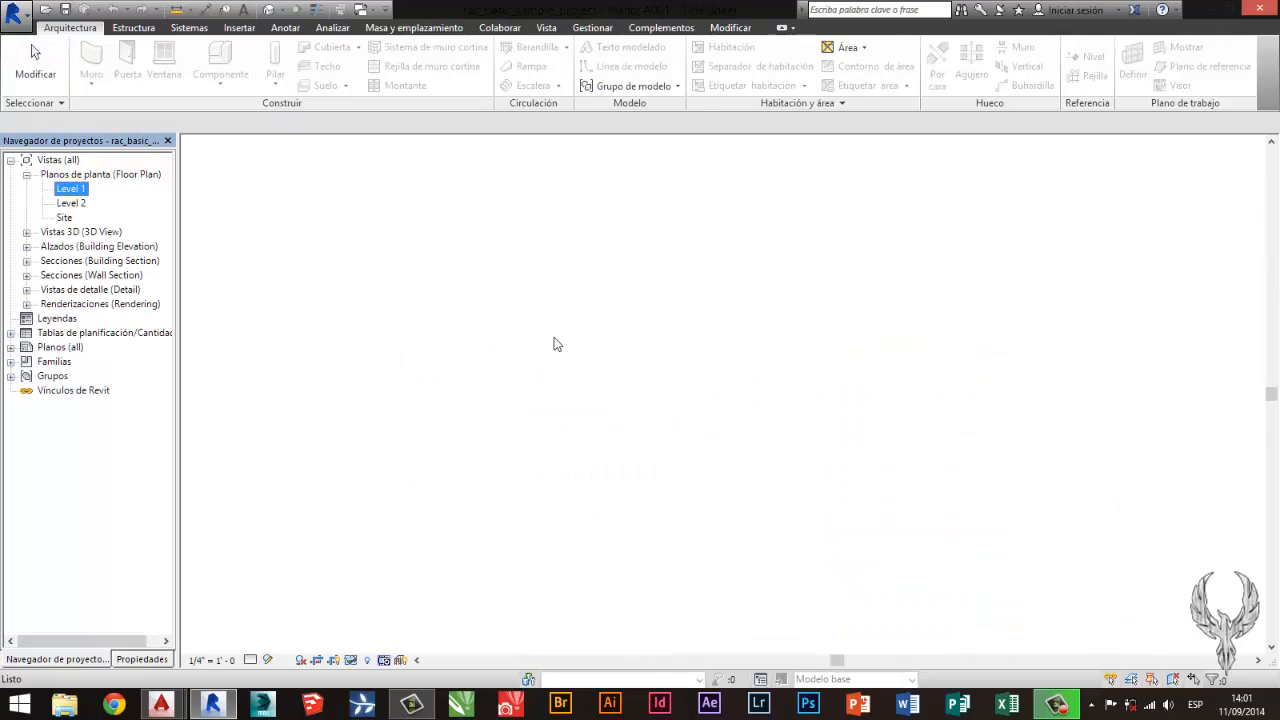
{"action": "scroll", "coordinate": [909, 345], "scroll_direction": "up", "scroll_amount": 3}
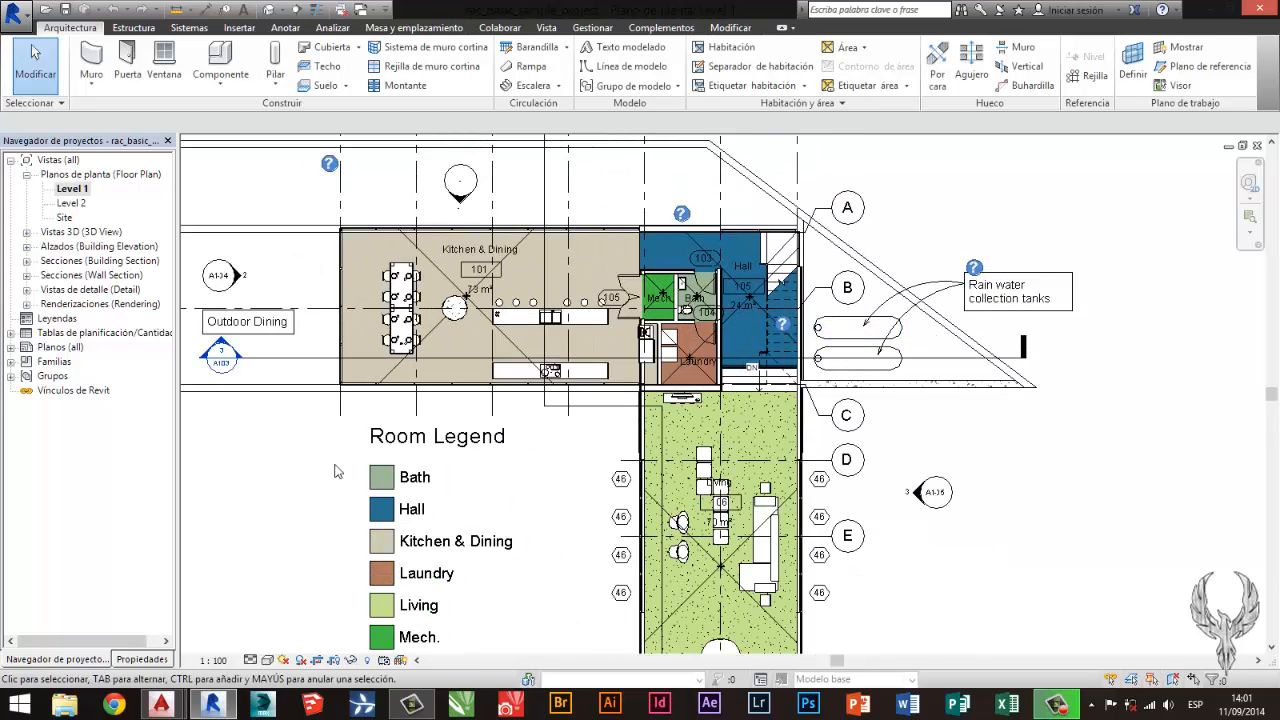
{"action": "middle_click_drag", "start_coordinate": [383, 455], "coordinate": [435, 327]}
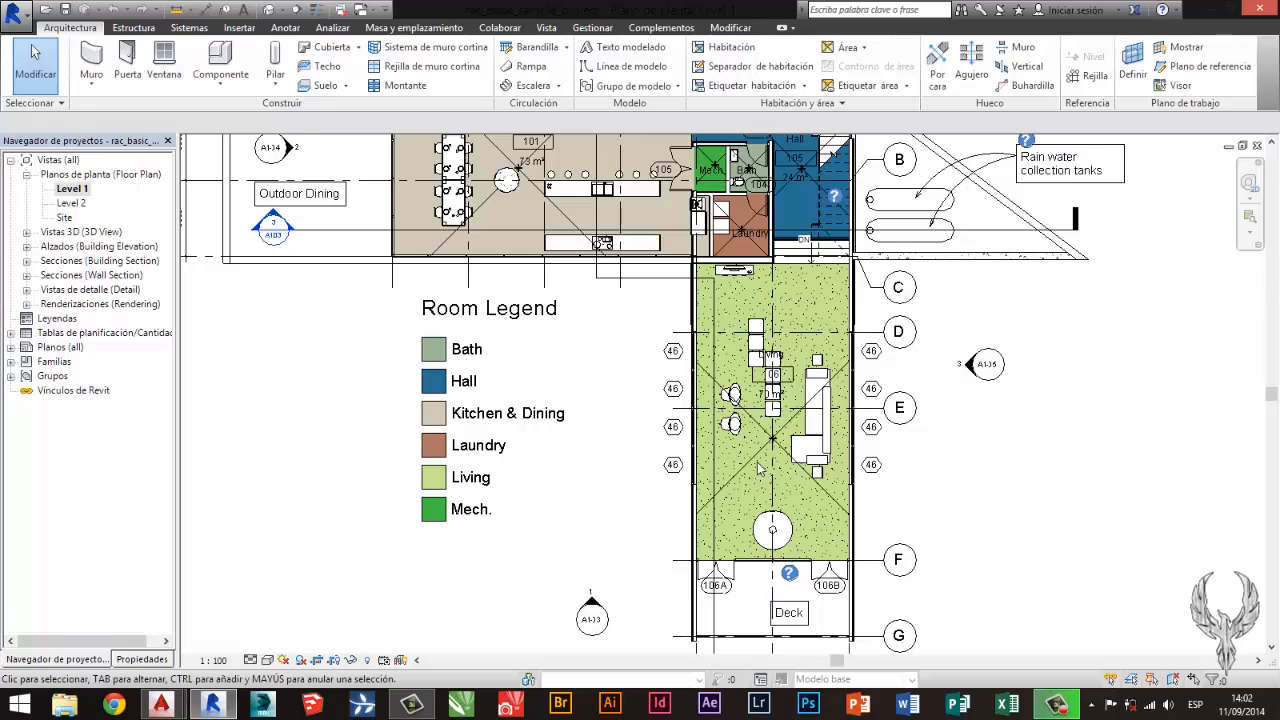
Examine the living room and the deck doors in the Level 1 plan up close.
{"action": "scroll", "coordinate": [766, 464], "scroll_direction": "up", "scroll_amount": 1}
{"action": "scroll", "coordinate": [450, 408], "scroll_direction": "up", "scroll_amount": 3}
{"action": "scroll", "coordinate": [427, 368], "scroll_direction": "down", "scroll_amount": 3}
{"action": "scroll", "coordinate": [425, 370], "scroll_direction": "down", "scroll_amount": 1}
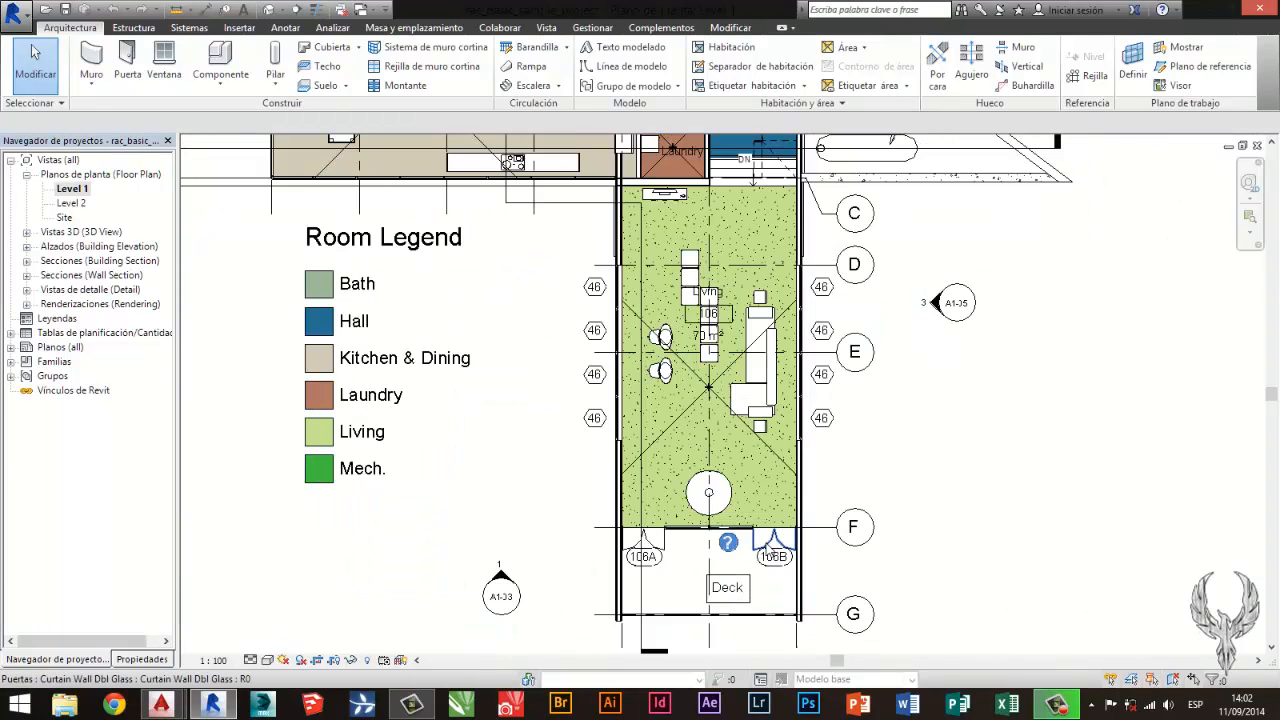
{"action": "scroll", "coordinate": [814, 506], "scroll_direction": "up", "scroll_amount": 2}
{"action": "scroll", "coordinate": [802, 447], "scroll_direction": "up", "scroll_amount": 1}
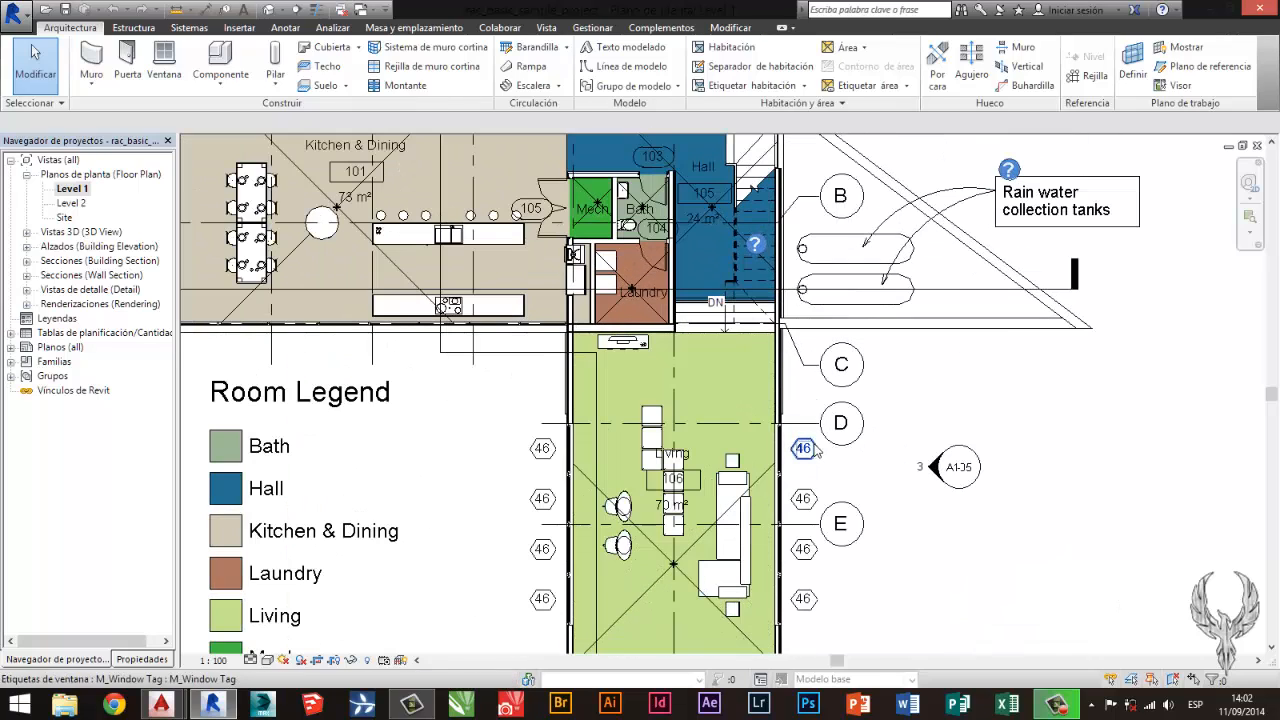
Inspect a window tag beside the living room and the rain water collection tanks note, then clear the selection.
{"action": "left_click", "coordinate": [801, 447]}
{"action": "middle_click_drag", "start_coordinate": [866, 428], "coordinate": [862, 463]}
{"action": "left_click", "coordinate": [971, 443]}
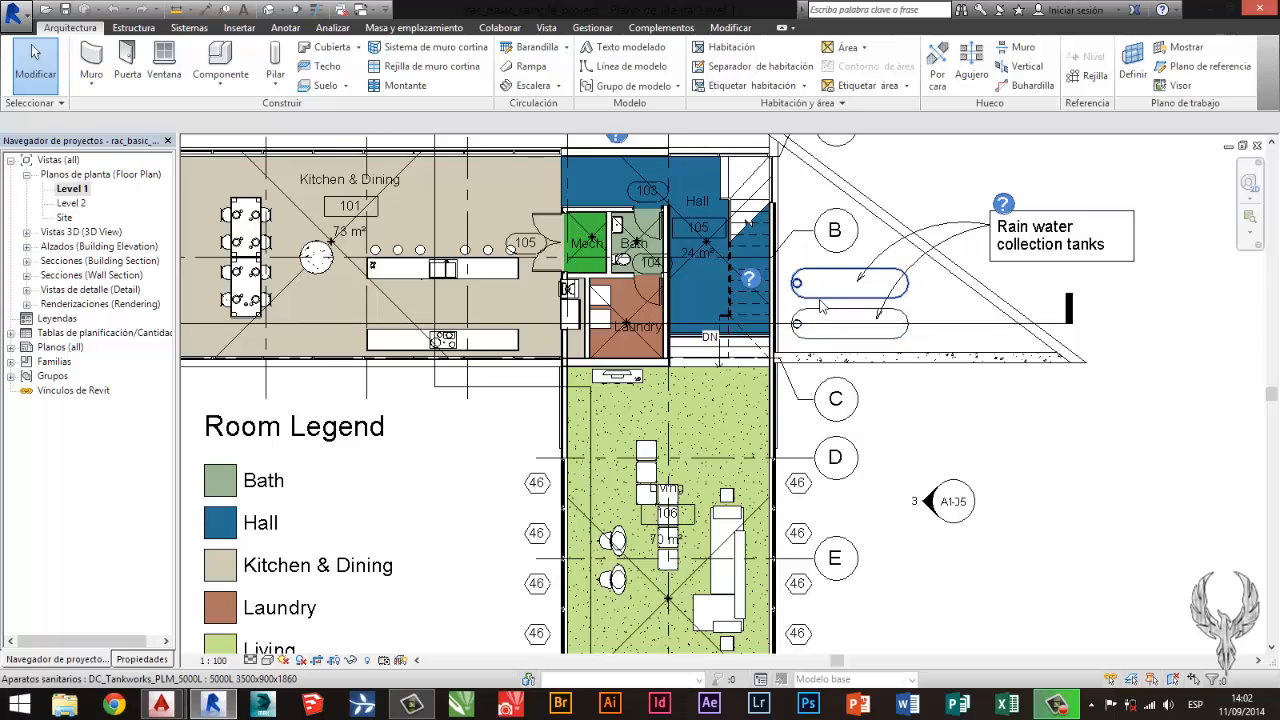
{"action": "middle_click_drag", "start_coordinate": [700, 358], "coordinate": [876, 453]}
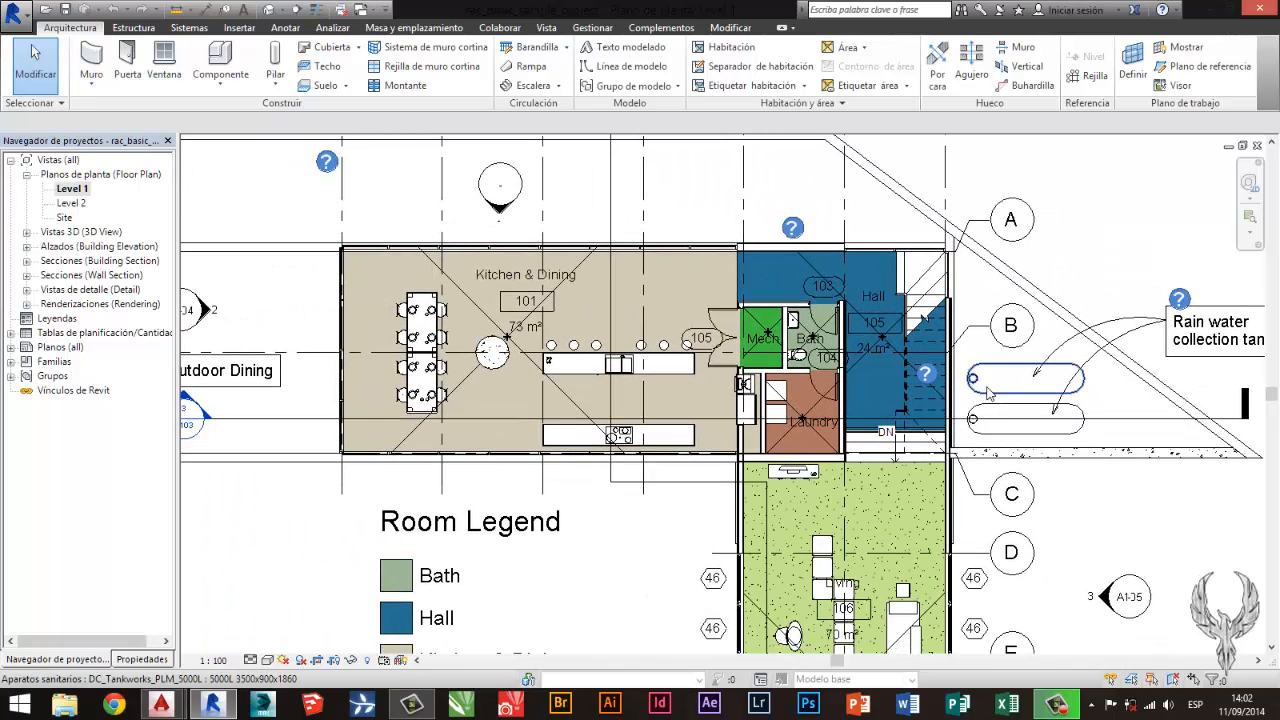
{"action": "left_click", "coordinate": [1137, 338]}
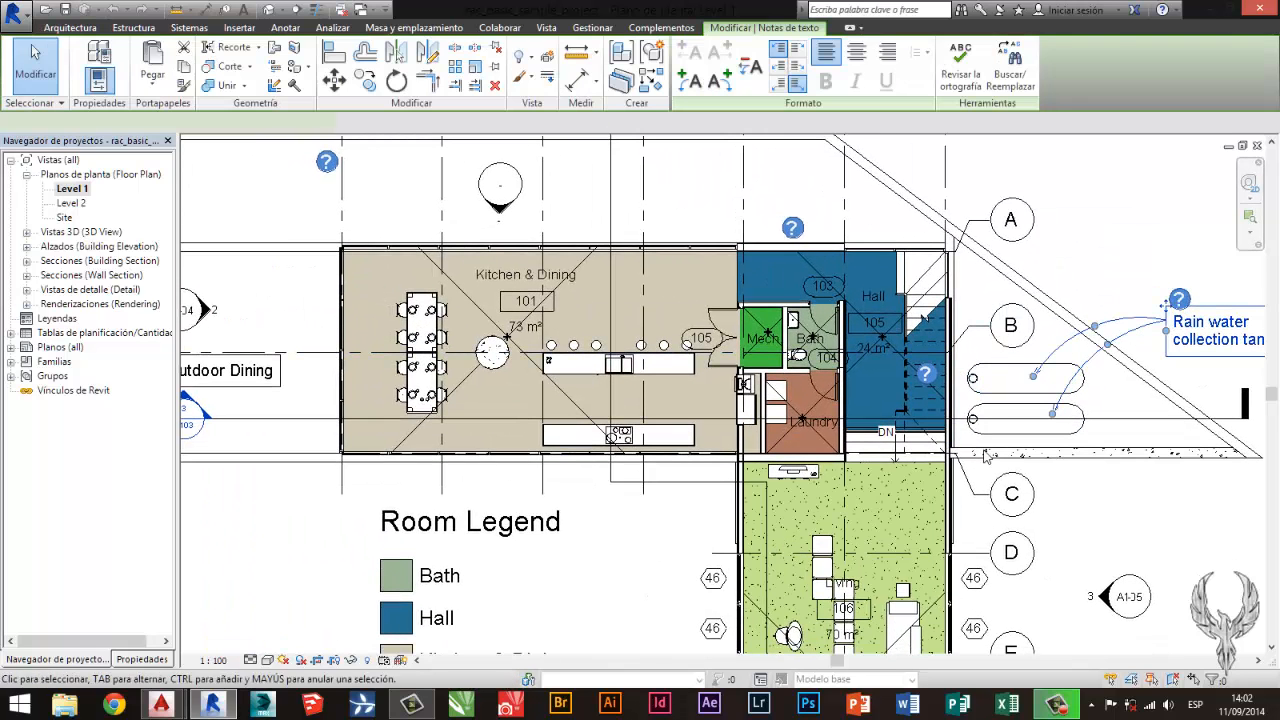
{"action": "key", "text": "Escape"}
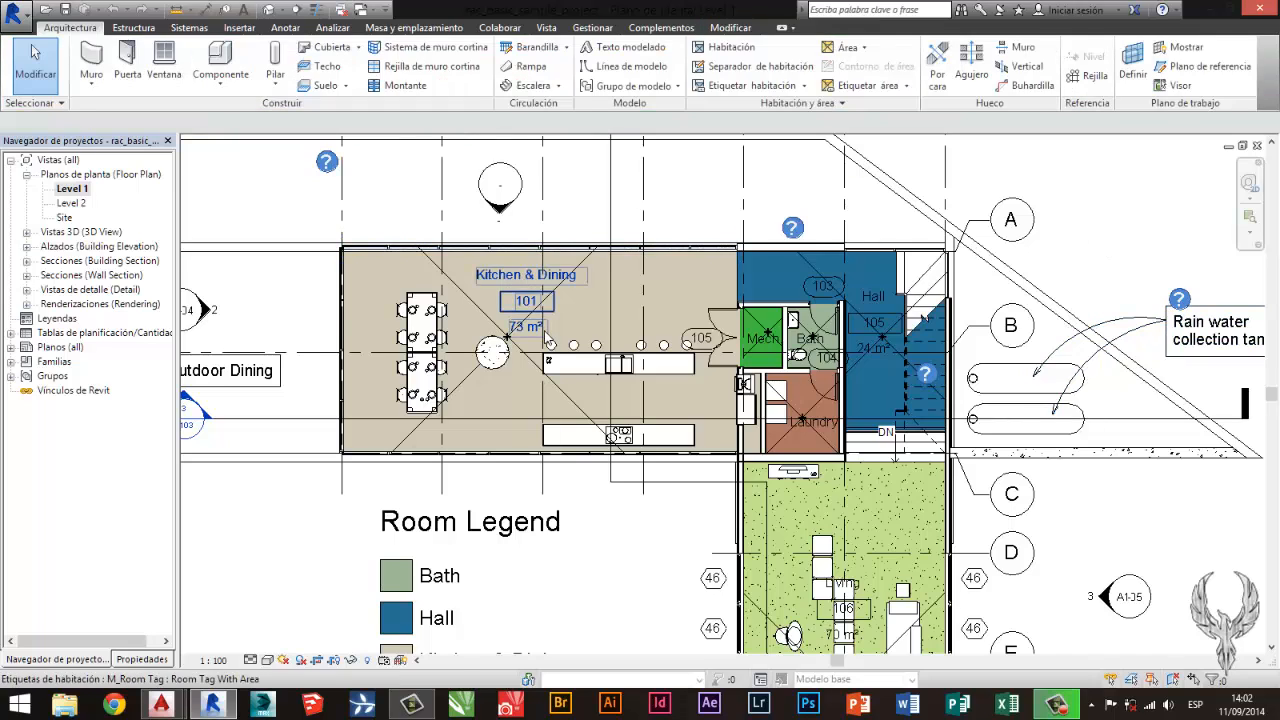
Examine the kitchen and dining area and the adjoining service rooms, then view the overall Level 1 plan.
{"action": "scroll", "coordinate": [547, 338], "scroll_direction": "down", "scroll_amount": 1}
{"action": "middle_click_drag", "start_coordinate": [470, 526], "coordinate": [489, 445]}
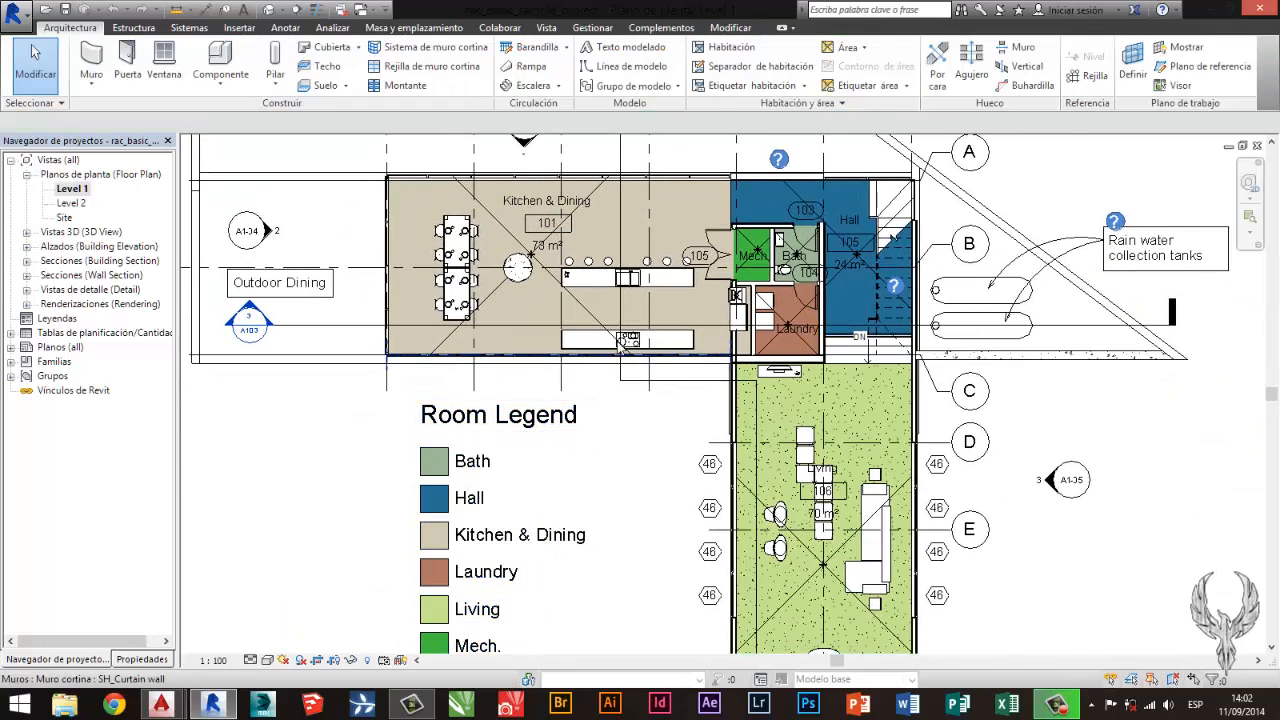
{"action": "scroll", "coordinate": [622, 342], "scroll_direction": "up", "scroll_amount": 2}
{"action": "scroll", "coordinate": [560, 328], "scroll_direction": "down", "scroll_amount": 1}
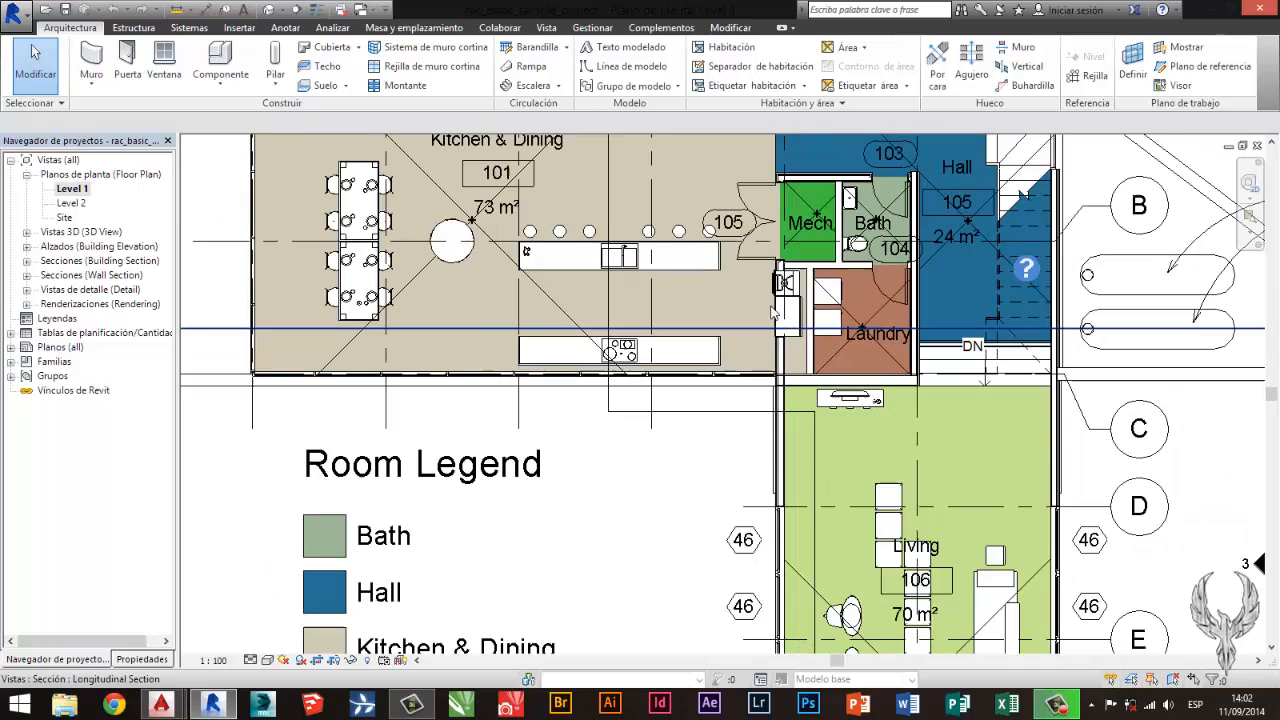
{"action": "scroll", "coordinate": [424, 338], "scroll_direction": "down", "scroll_amount": 2}
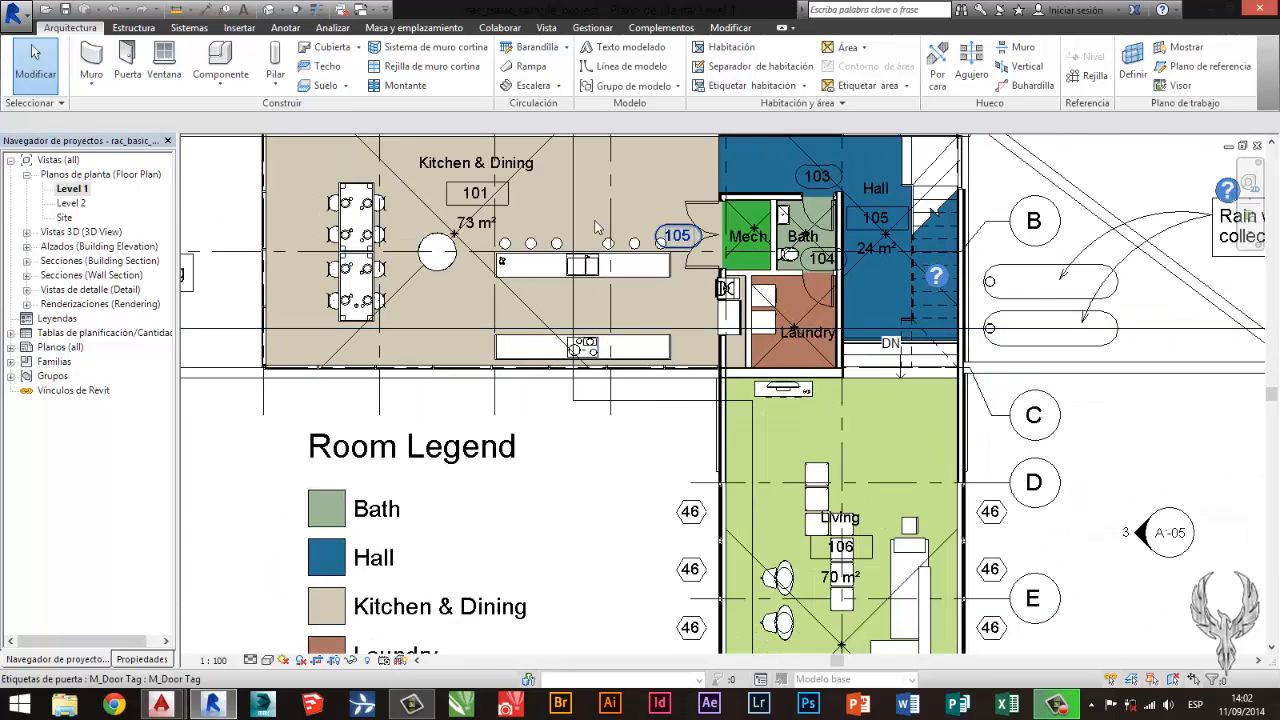
{"action": "scroll", "coordinate": [500, 390], "scroll_direction": "down", "scroll_amount": 1}
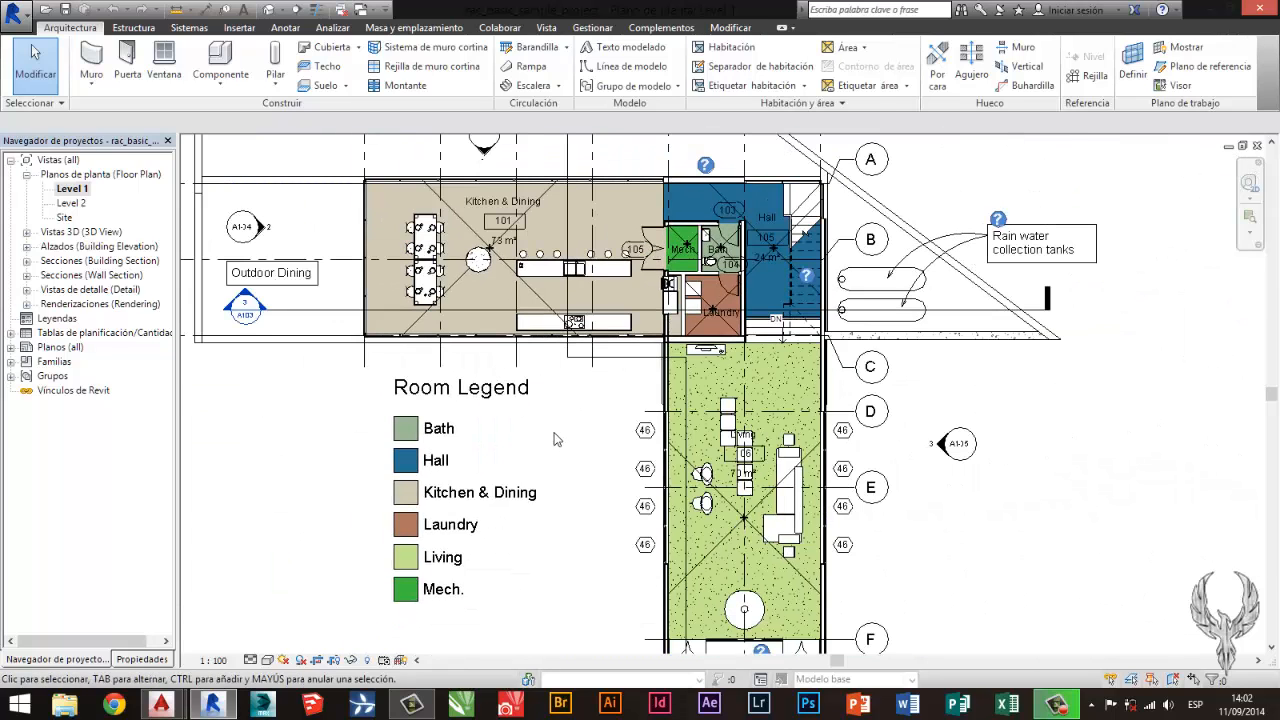
{"action": "scroll", "coordinate": [600, 428], "scroll_direction": "down", "scroll_amount": 2}
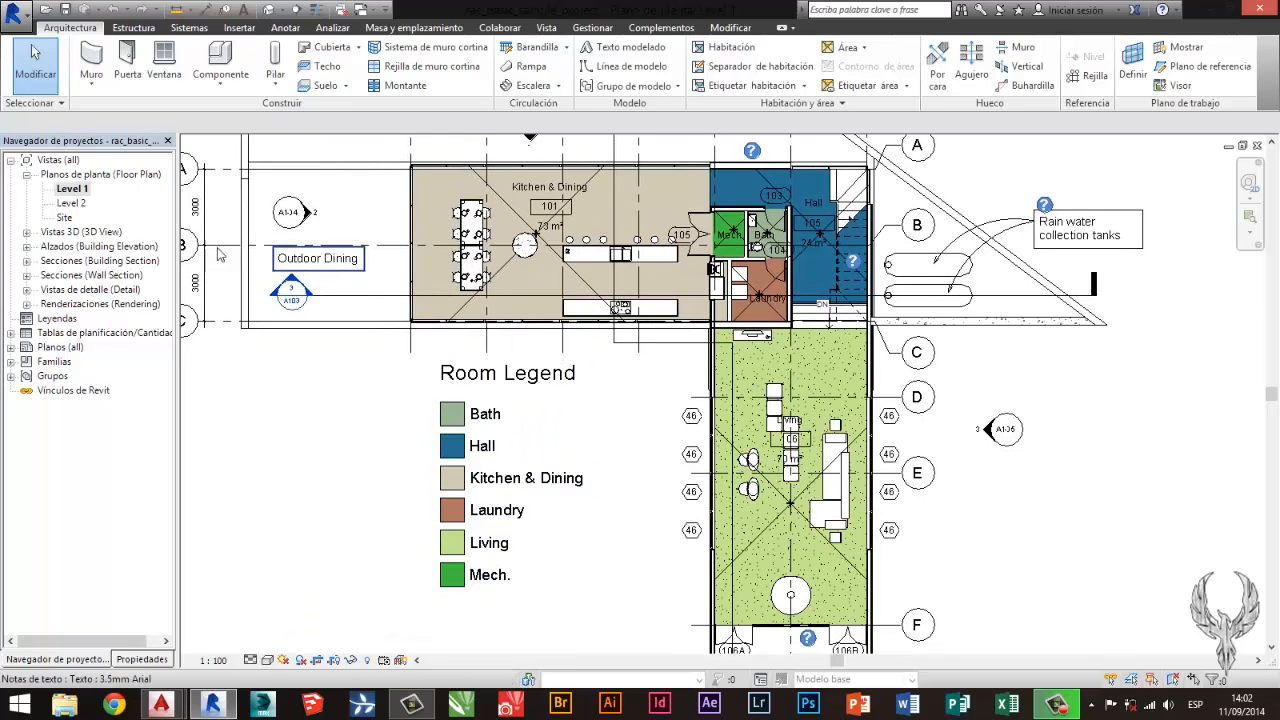
Open the Level 2 floor plan and examine its bedrooms and bathrooms up close.
{"action": "double_click", "coordinate": [71, 203]}
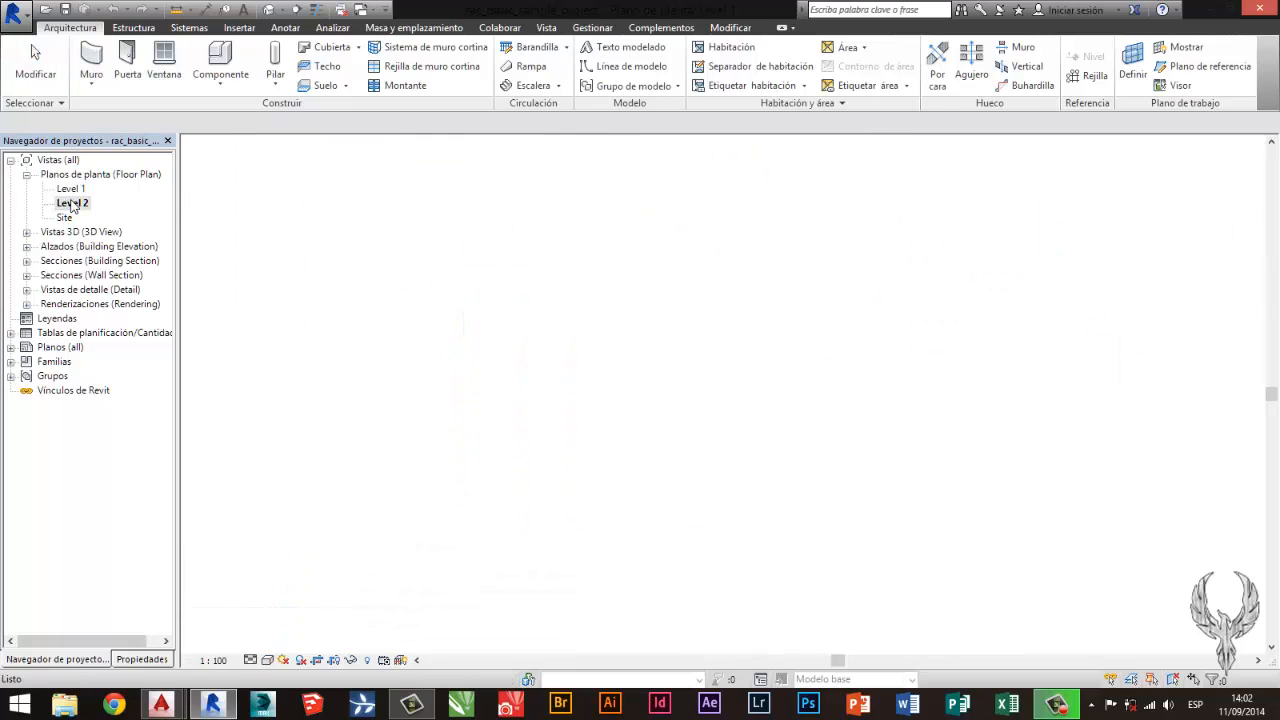
{"action": "scroll", "coordinate": [725, 229], "scroll_direction": "up", "scroll_amount": 2}
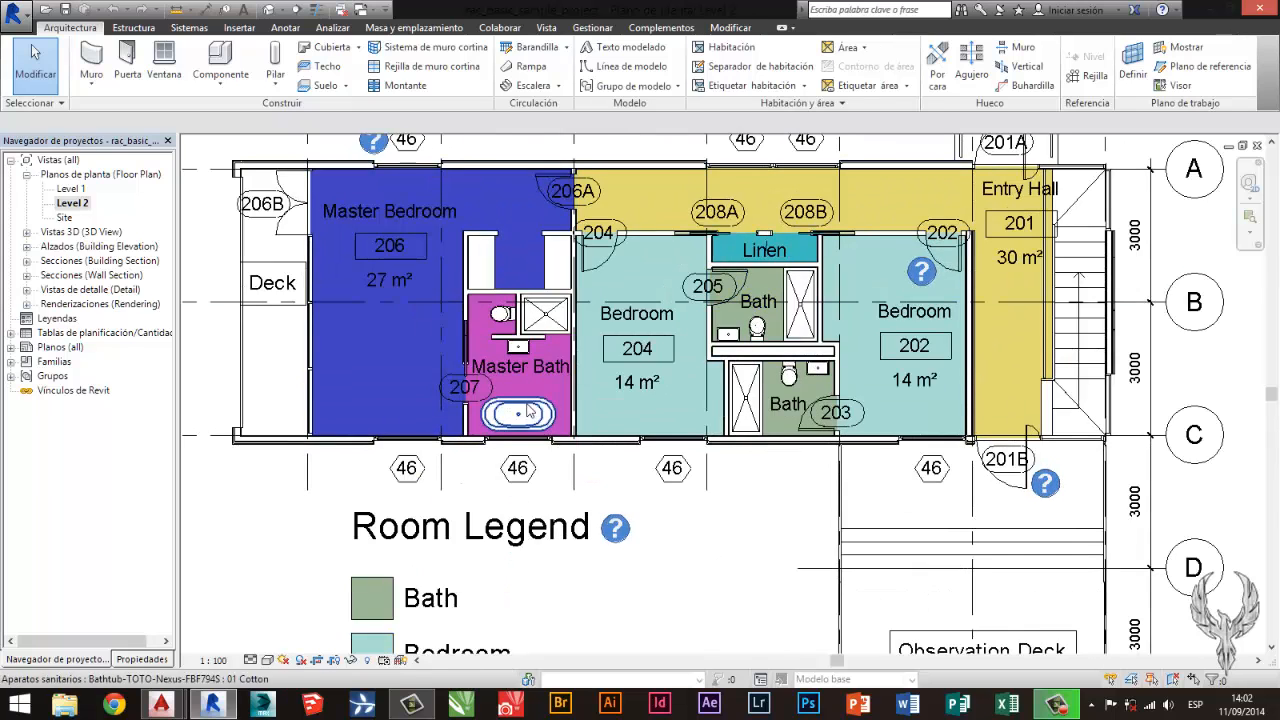
Open the Site plan, examine the house and terrain, and select the property lines.
{"action": "double_click", "coordinate": [64, 218]}
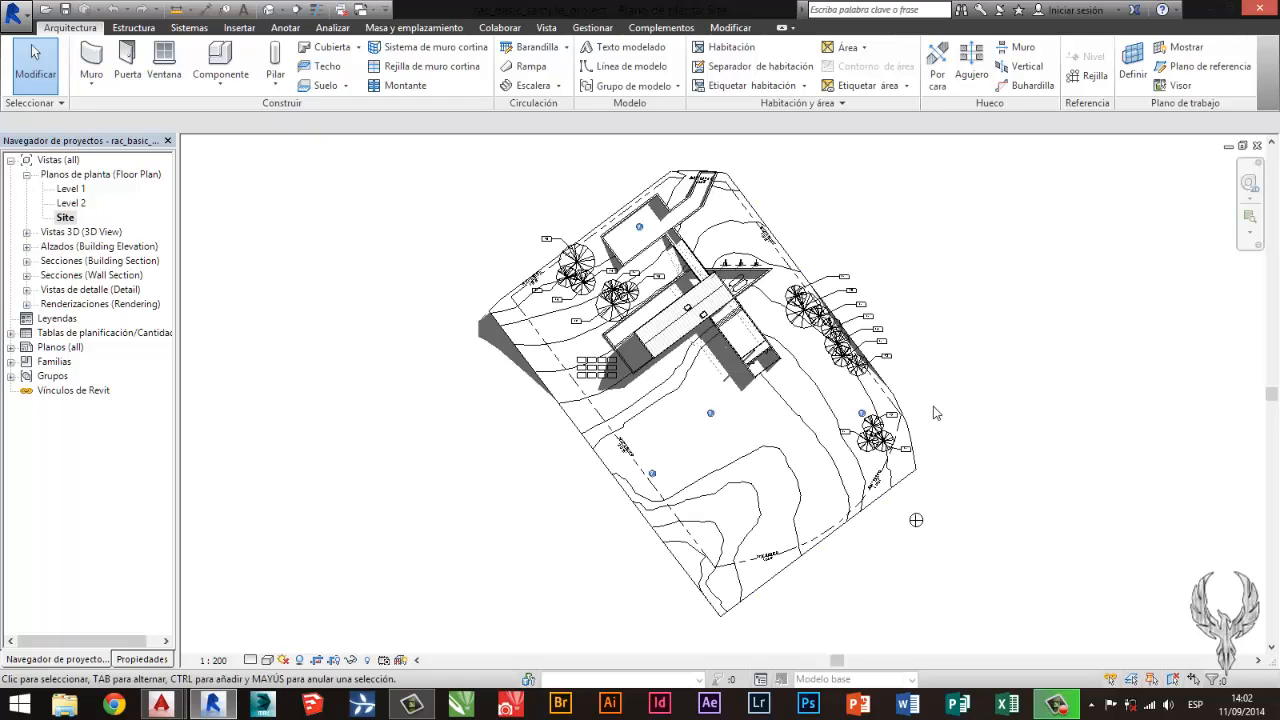
{"action": "scroll", "coordinate": [715, 318], "scroll_direction": "up", "scroll_amount": 3}
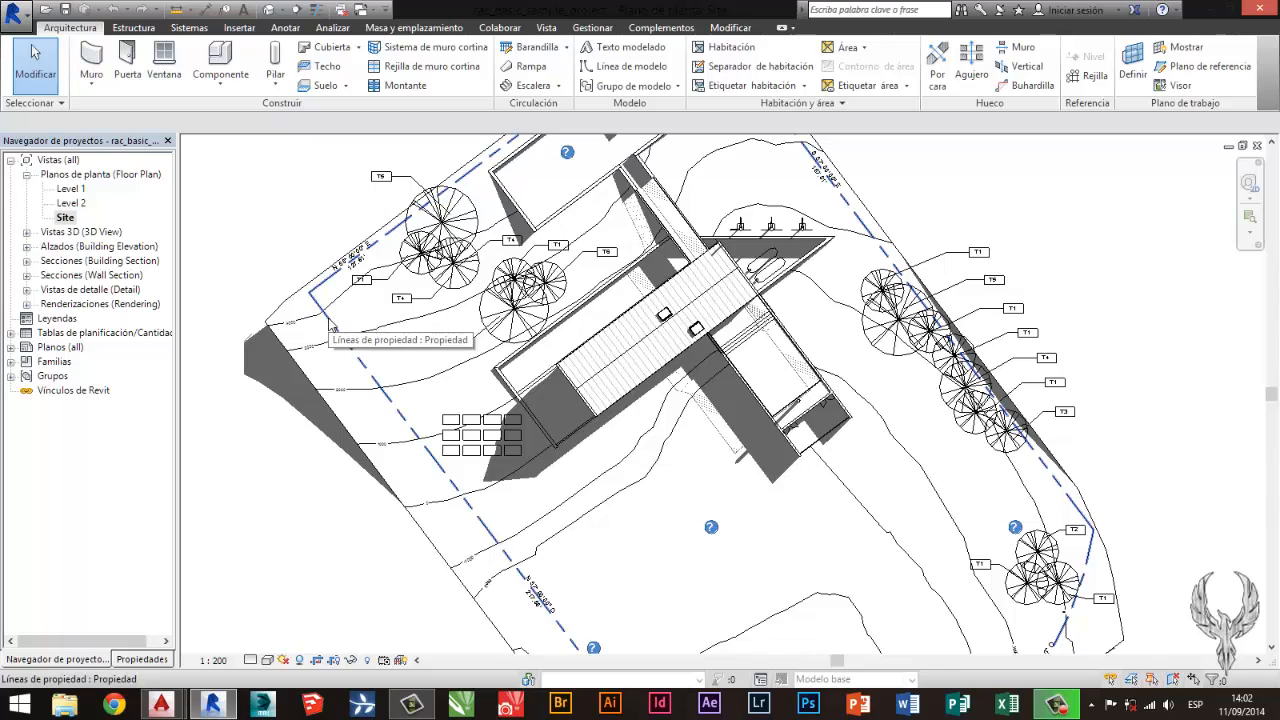
{"action": "scroll", "coordinate": [496, 452], "scroll_direction": "down", "scroll_amount": 3}
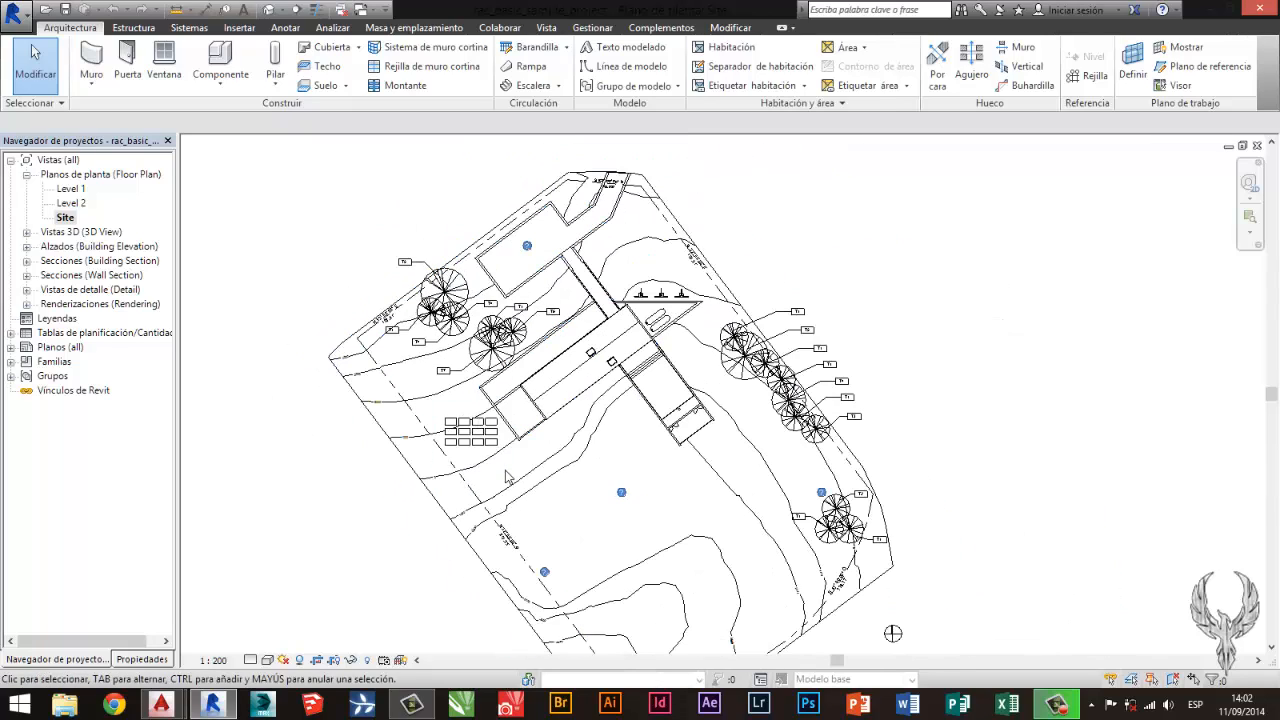
{"action": "middle_click_drag", "start_coordinate": [496, 452], "coordinate": [480, 384]}
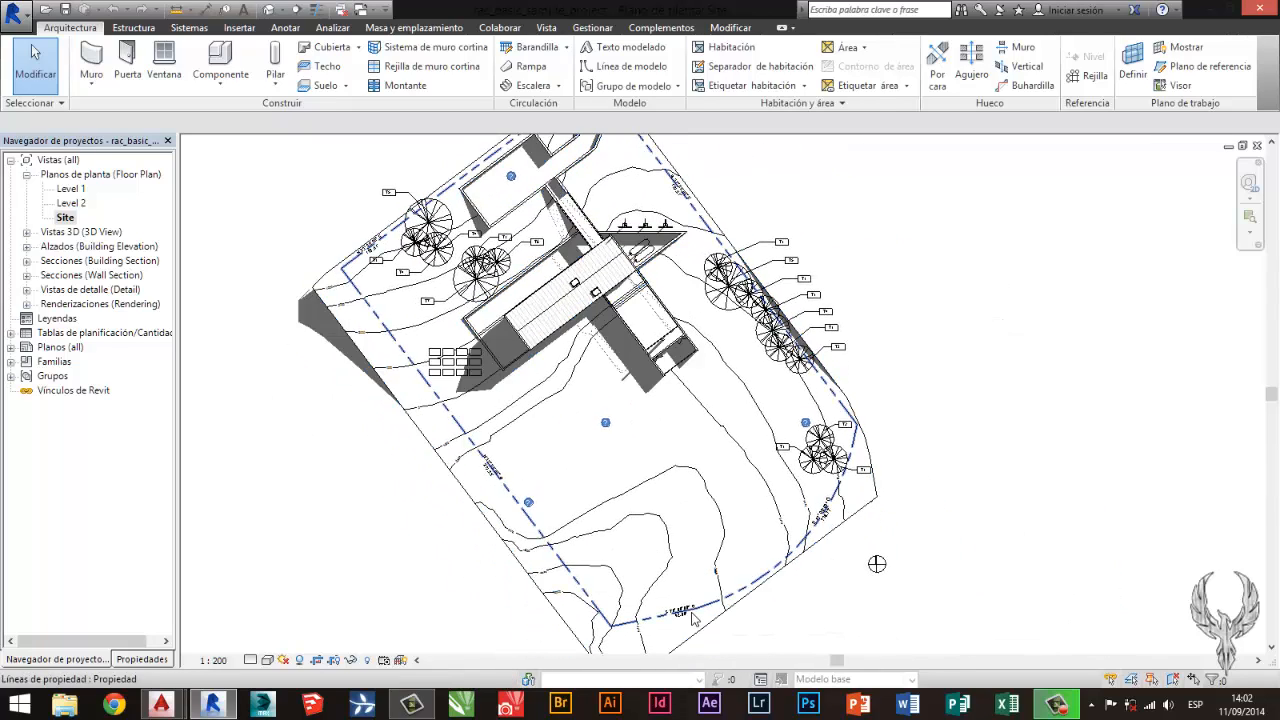
{"action": "left_click", "coordinate": [644, 622]}
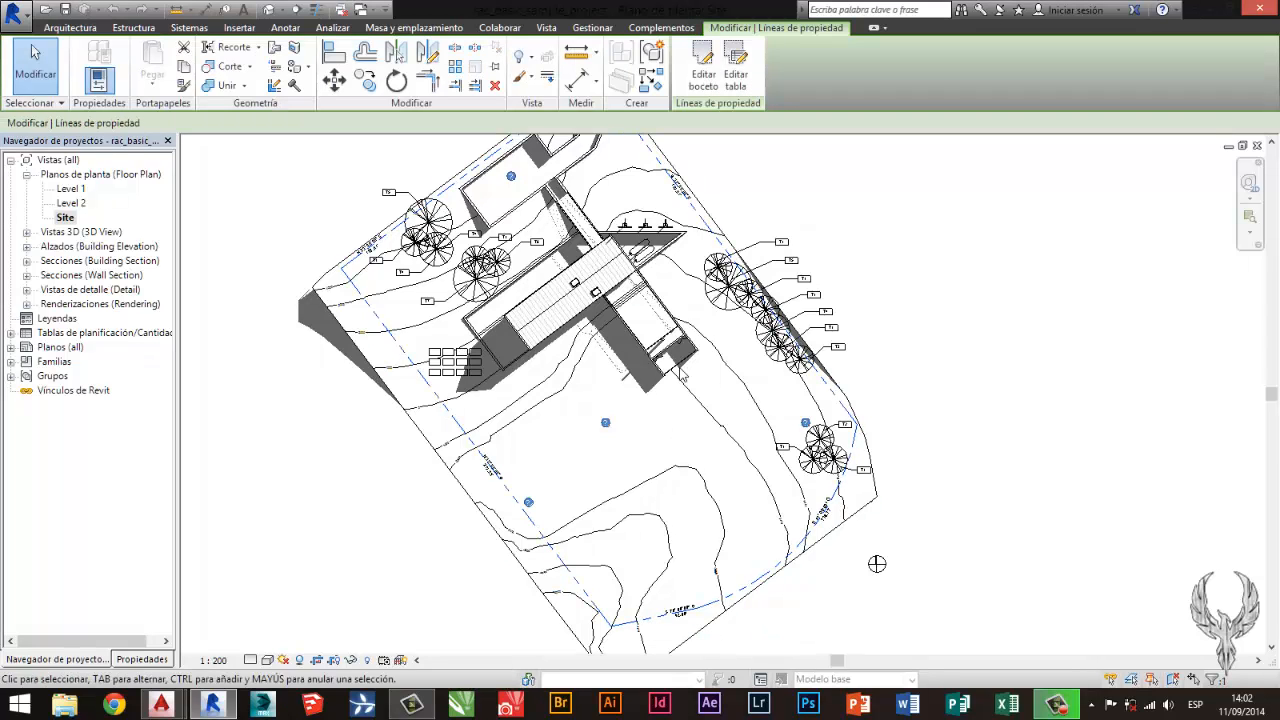
Select the planting tag of the northernmost tree in the row beside the house, inspect its properties, and clear the selection.
{"action": "left_click", "coordinate": [967, 203]}
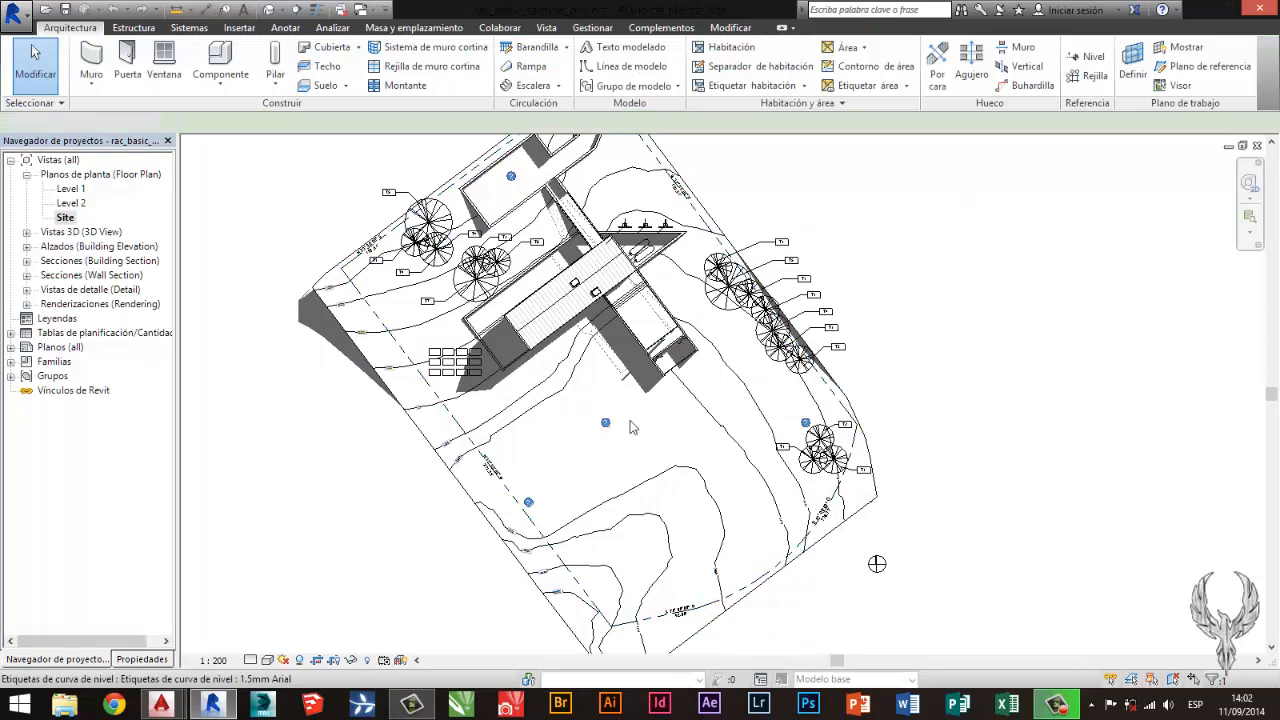
{"action": "scroll", "coordinate": [786, 260], "scroll_direction": "up", "scroll_amount": 5}
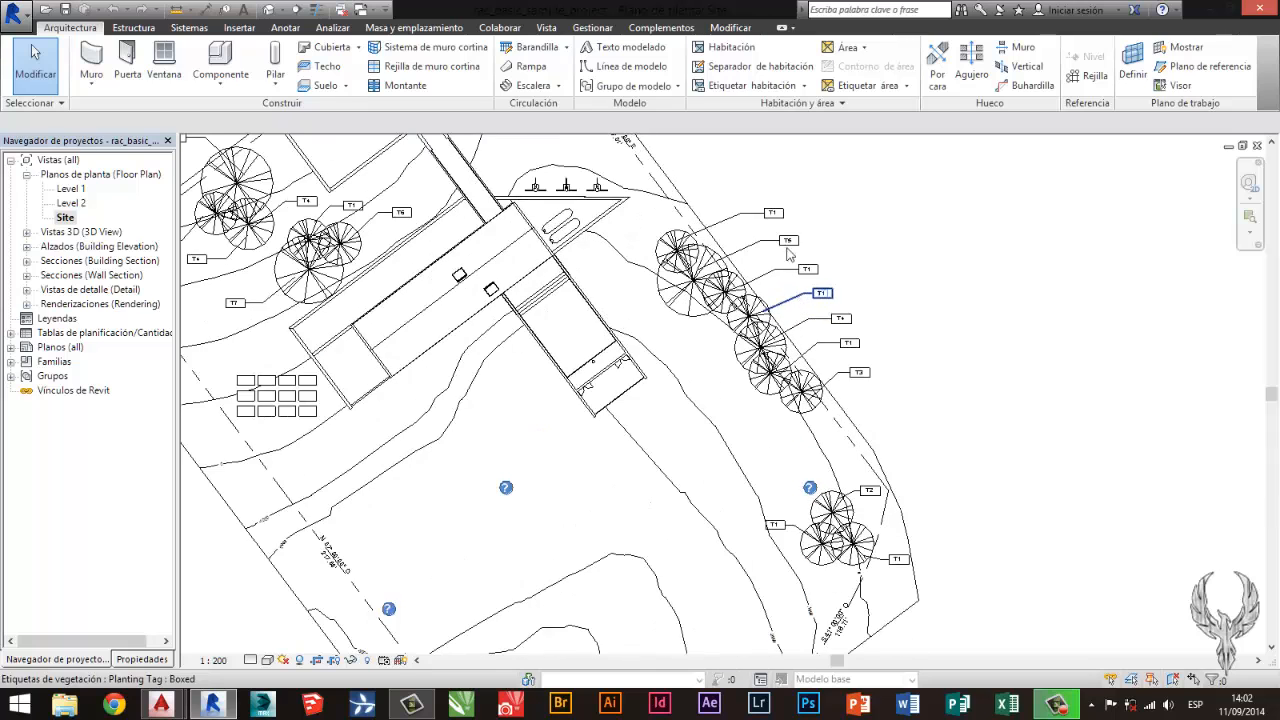
{"action": "left_click", "coordinate": [766, 210]}
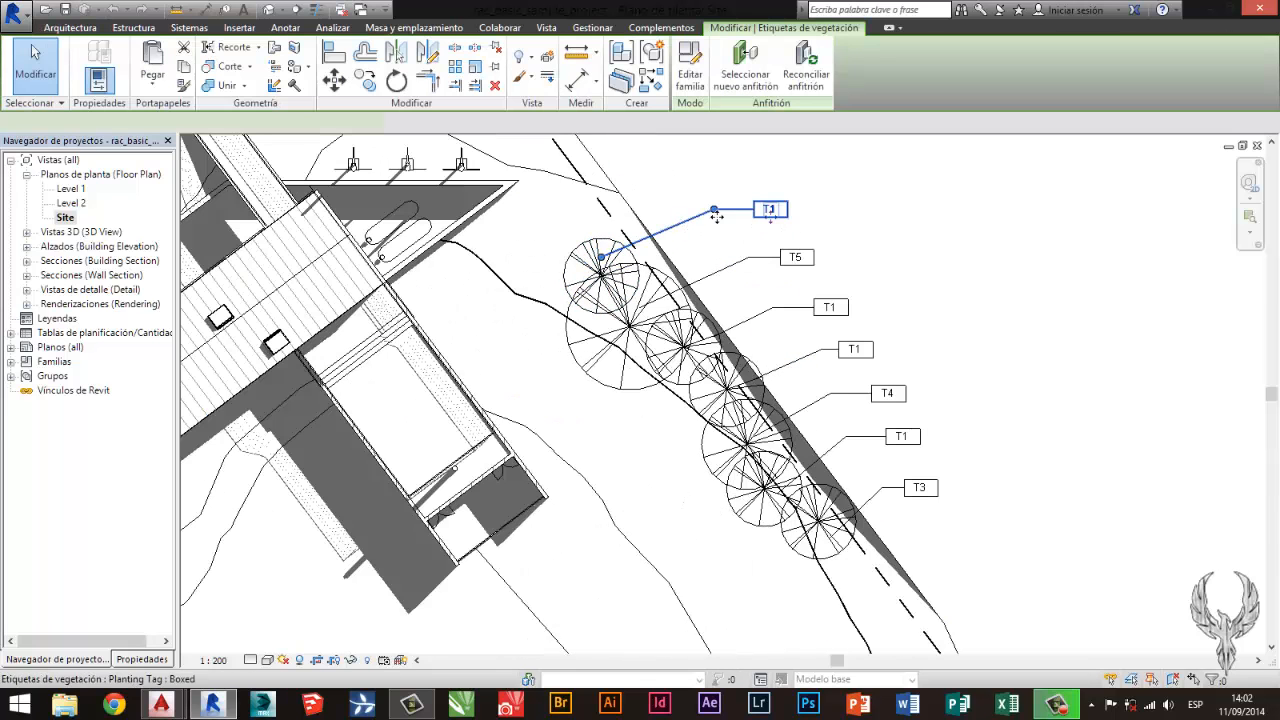
{"action": "left_click", "coordinate": [600, 268]}
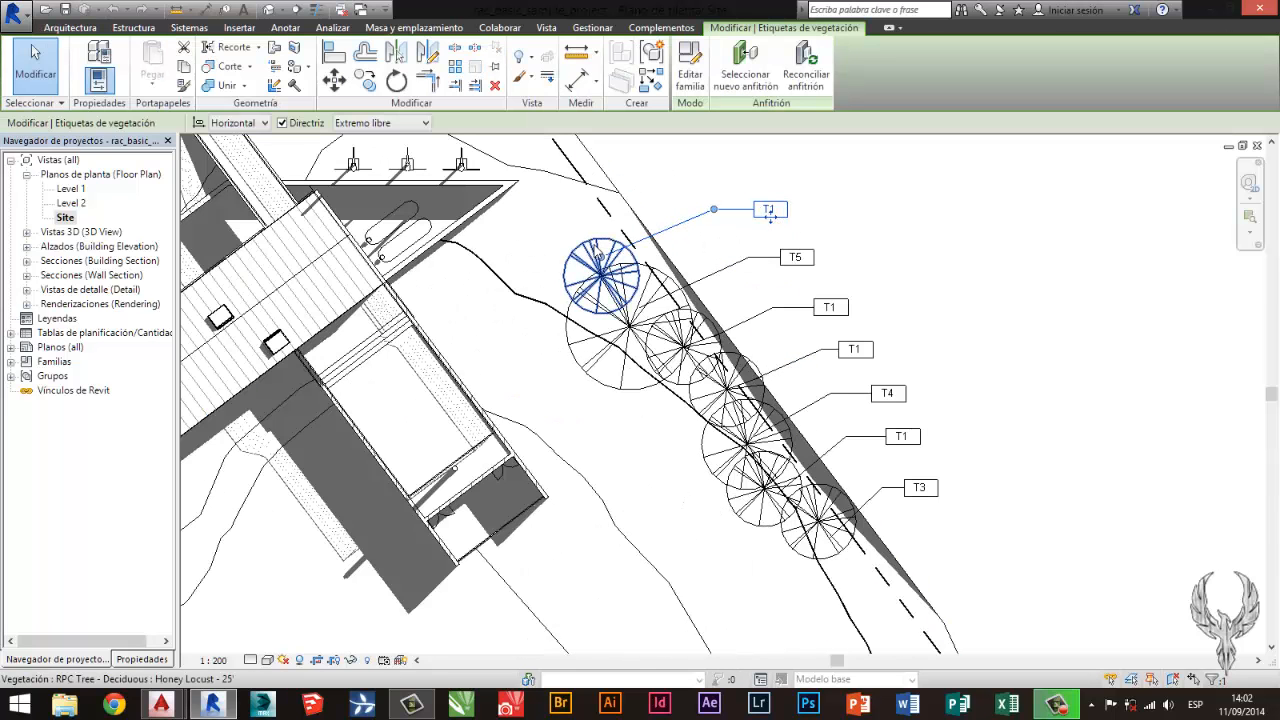
{"action": "left_click", "coordinate": [870, 206]}
{"action": "left_click", "coordinate": [750, 216]}
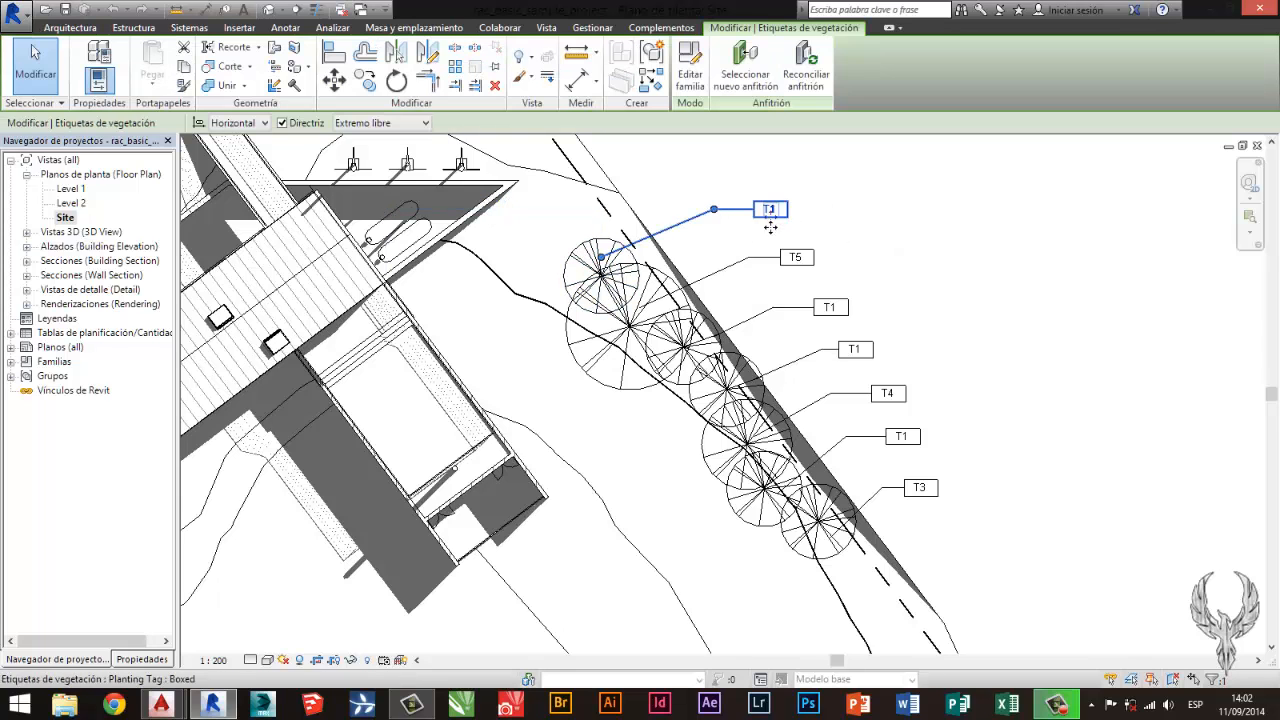
{"action": "left_click", "coordinate": [148, 662]}
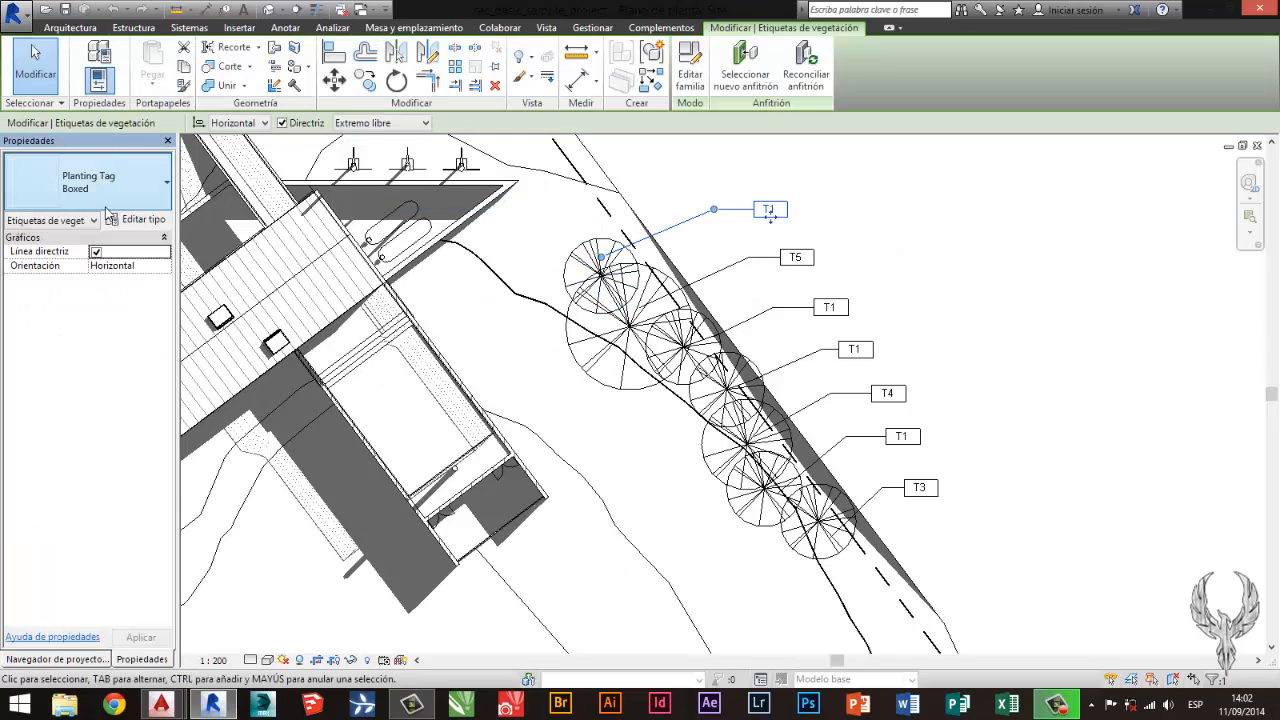
{"action": "left_click", "coordinate": [1188, 344]}
Inspect the main metal panel roof, the middle row of the rectangular panel array, and the topography, then clear the selection.
{"action": "middle_click_drag", "start_coordinate": [352, 396], "coordinate": [637, 366]}
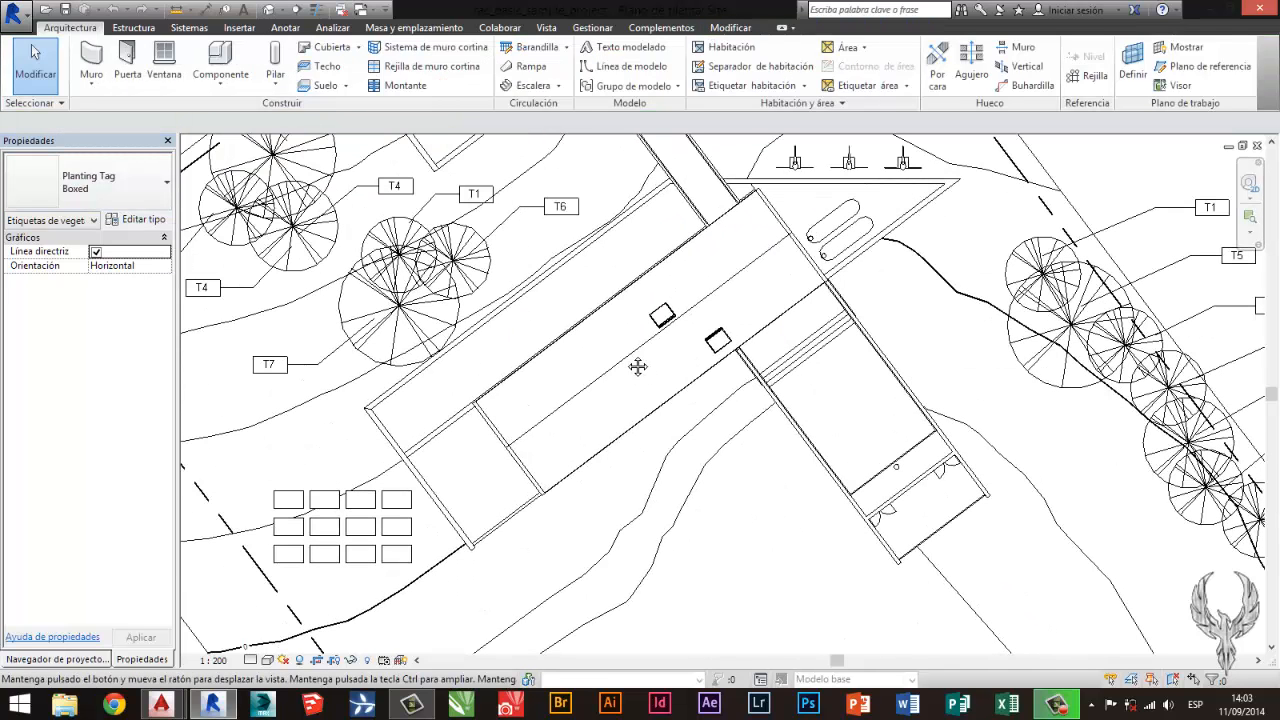
{"action": "left_click", "coordinate": [628, 362]}
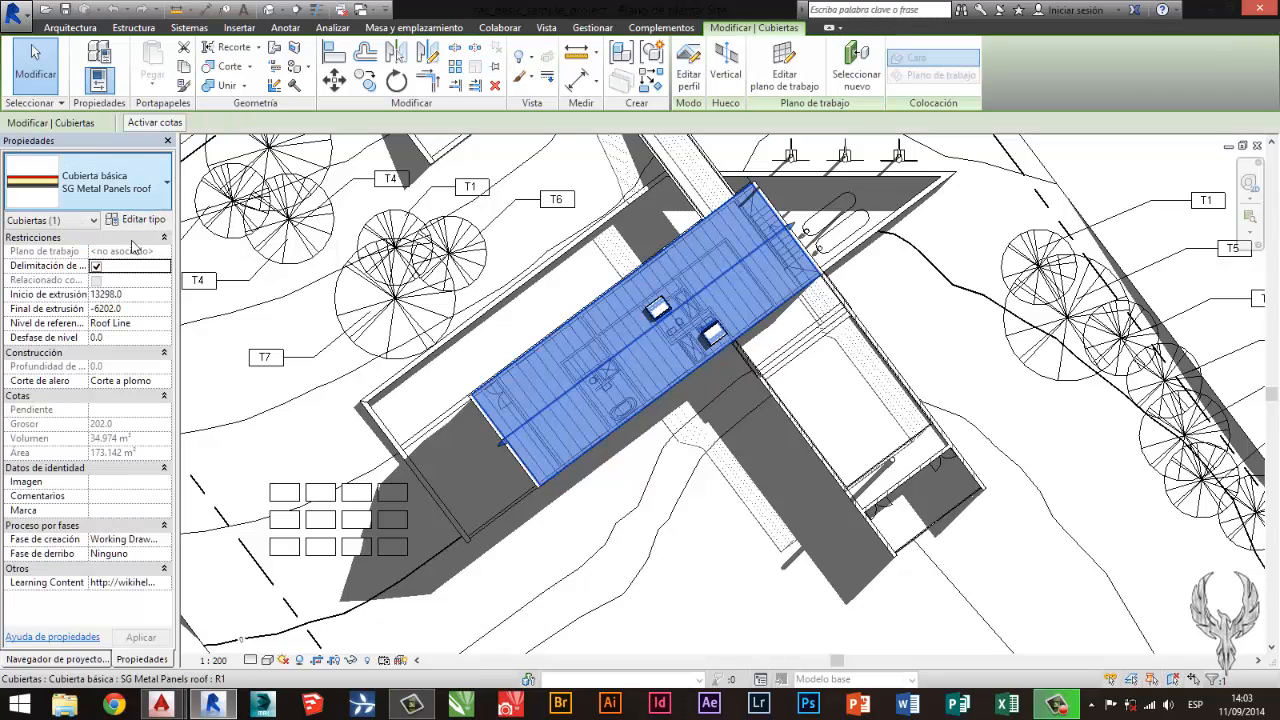
{"action": "left_click", "coordinate": [343, 519]}
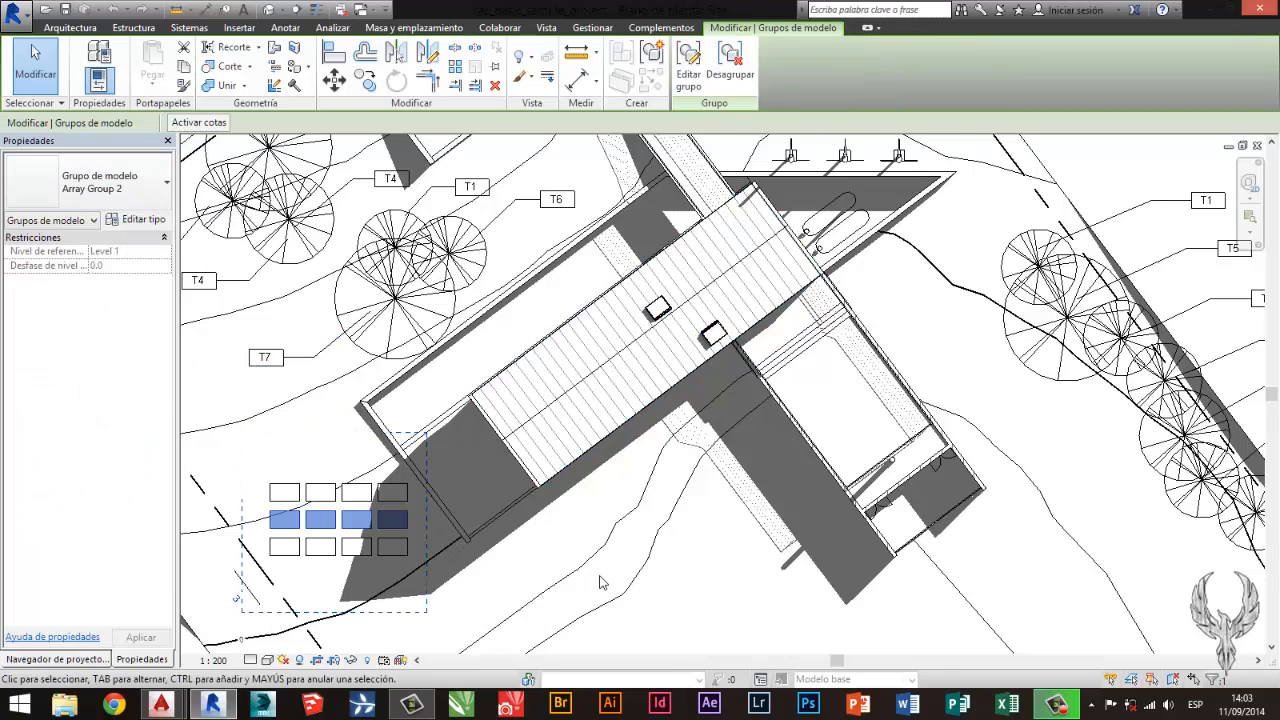
{"action": "left_click", "coordinate": [567, 567]}
{"action": "scroll", "coordinate": [583, 497], "scroll_direction": "down", "scroll_amount": 3}
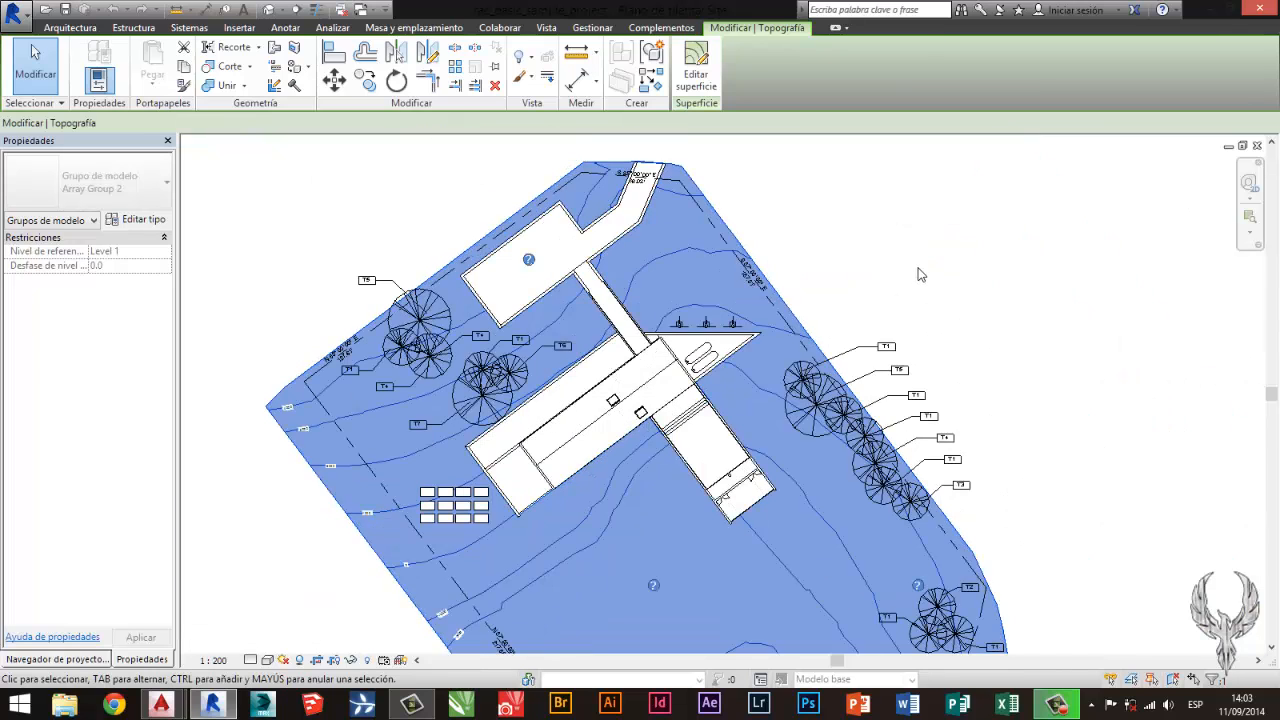
{"action": "left_click", "coordinate": [920, 275]}
{"action": "key", "text": "Escape"}
List the project's 3D views, open the default 3D view, and examine the panel array and the house up close.
{"action": "left_click", "coordinate": [57, 659]}
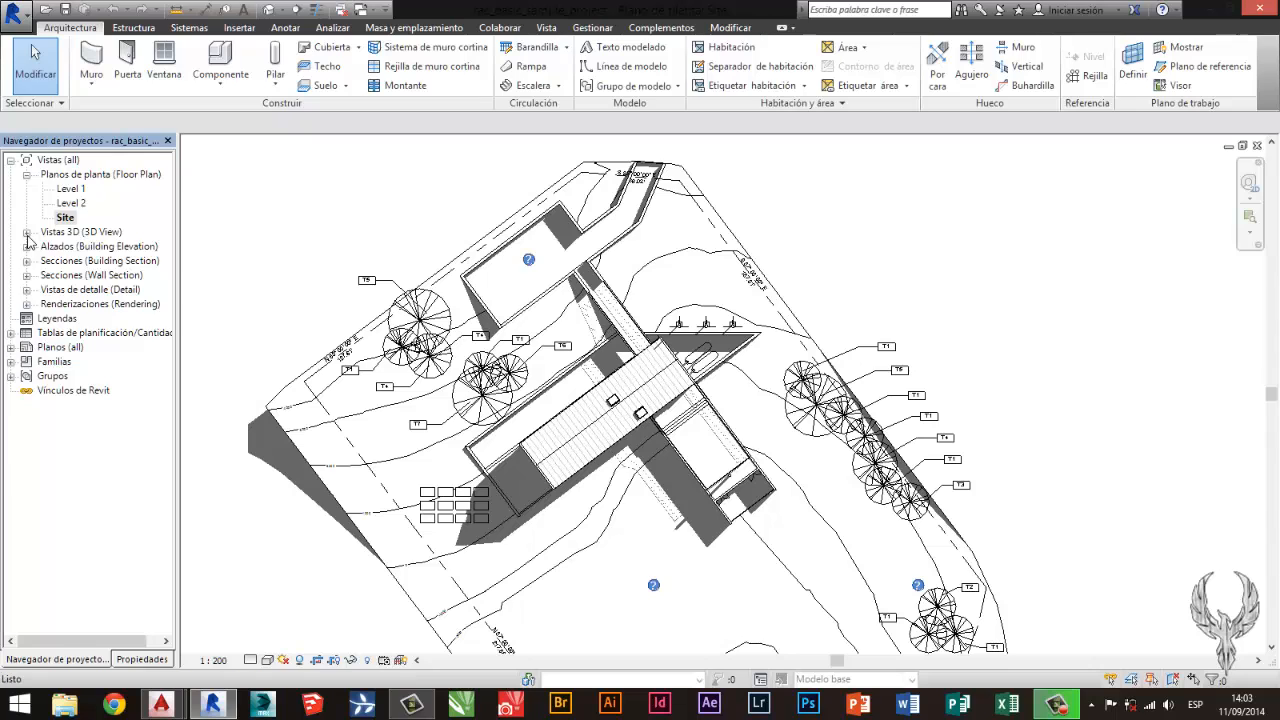
{"action": "left_click", "coordinate": [26, 232]}
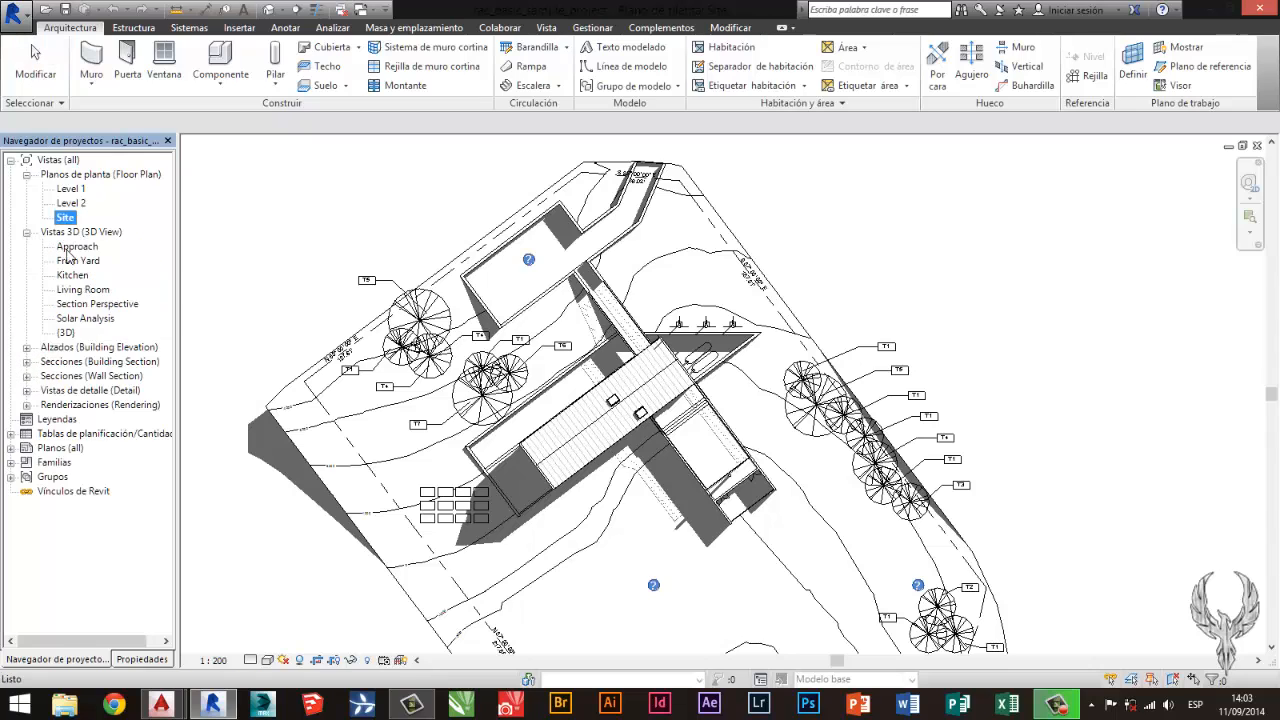
{"action": "double_click", "coordinate": [65, 332]}
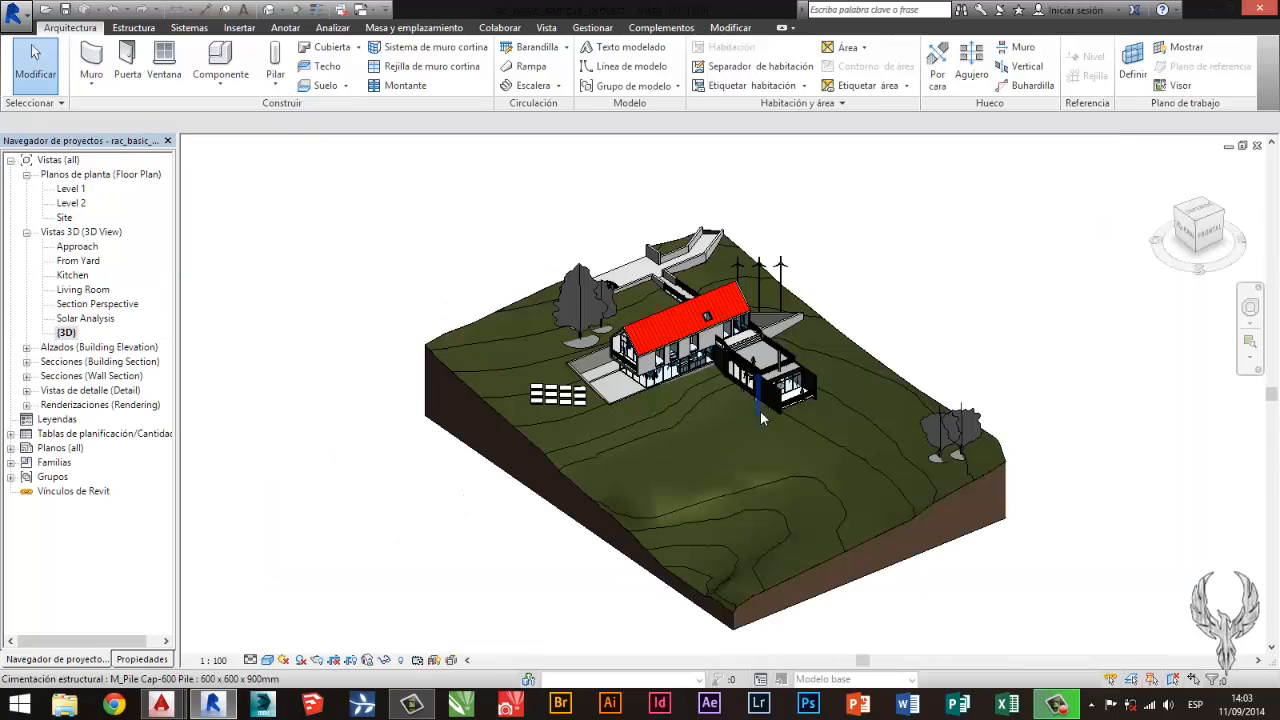
{"action": "scroll", "coordinate": [568, 392], "scroll_direction": "up", "scroll_amount": 6}
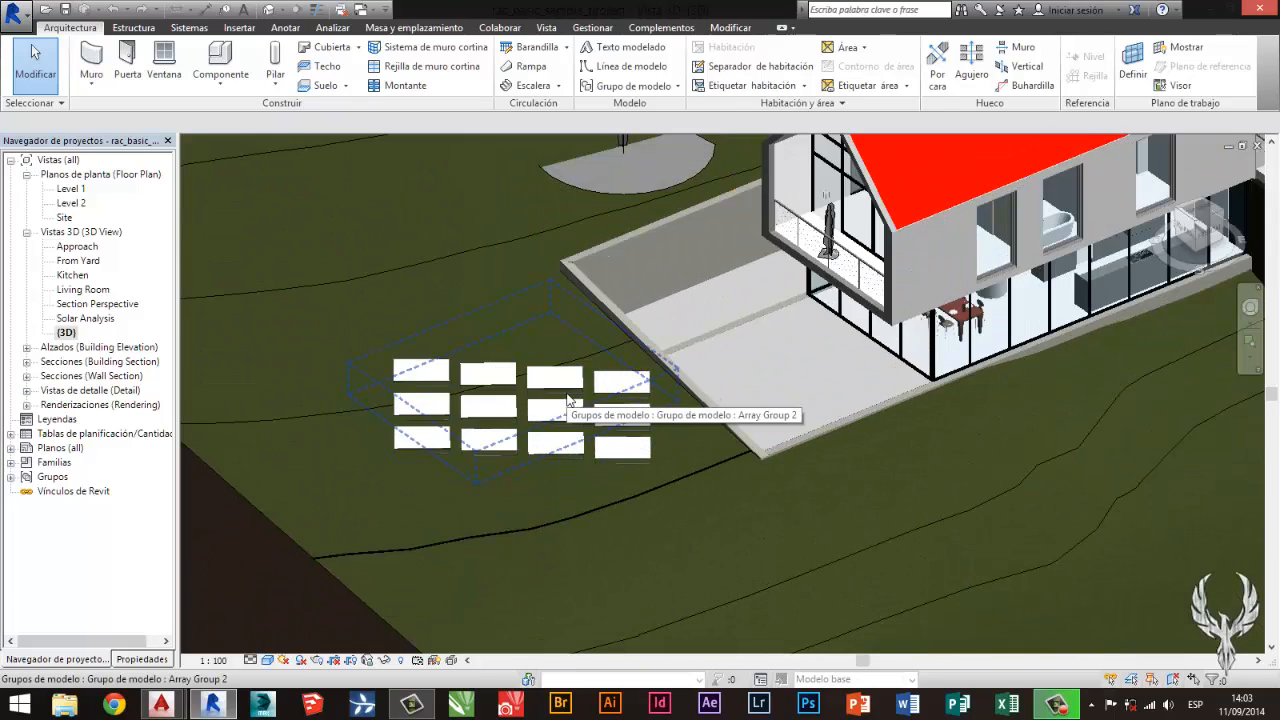
{"action": "middle_click_drag", "start_coordinate": [866, 386], "coordinate": [349, 525]}
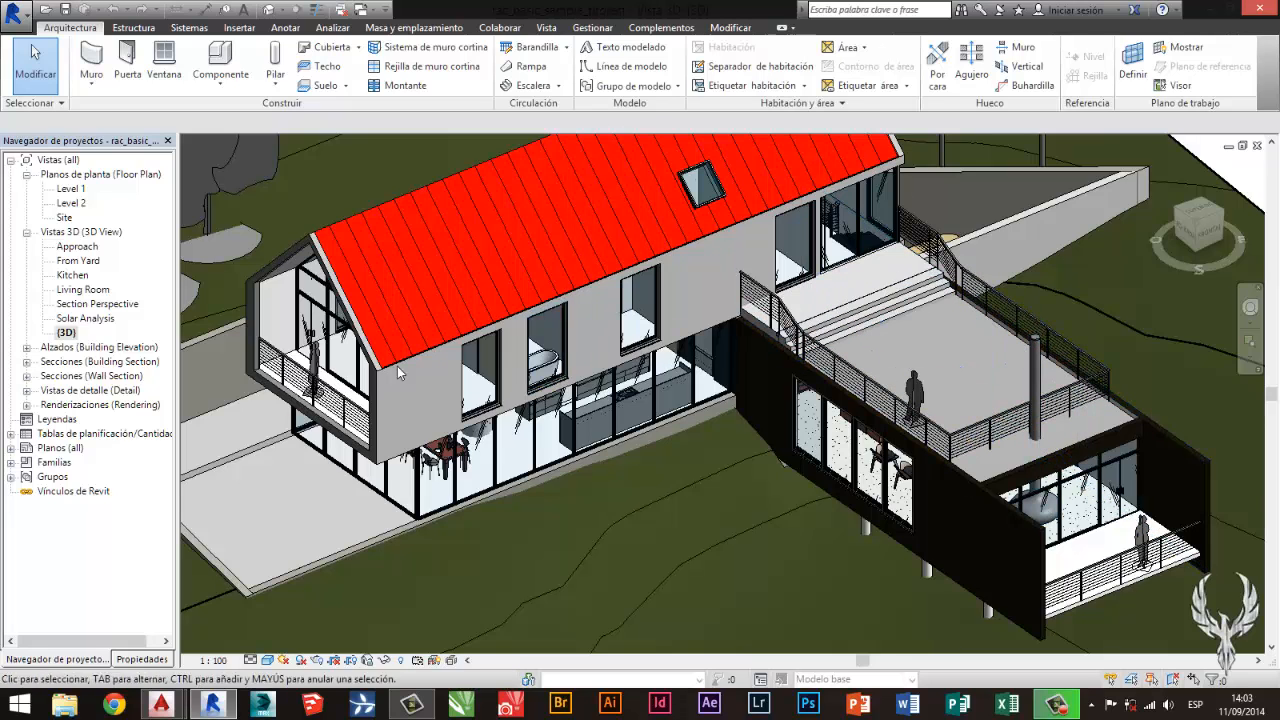
{"action": "scroll", "coordinate": [575, 308], "scroll_direction": "down", "scroll_amount": 3}
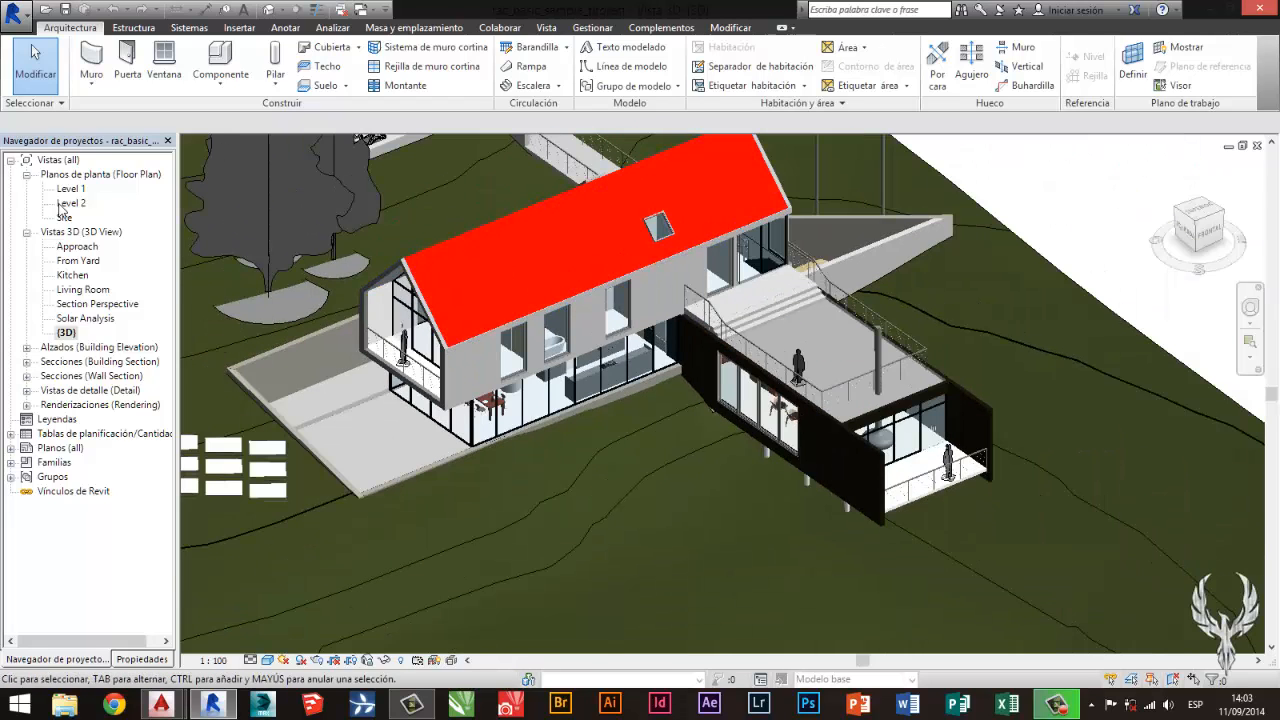
View the From Yard, Section Perspective and Living Room 3D perspectives in turn.
{"action": "double_click", "coordinate": [77, 261]}
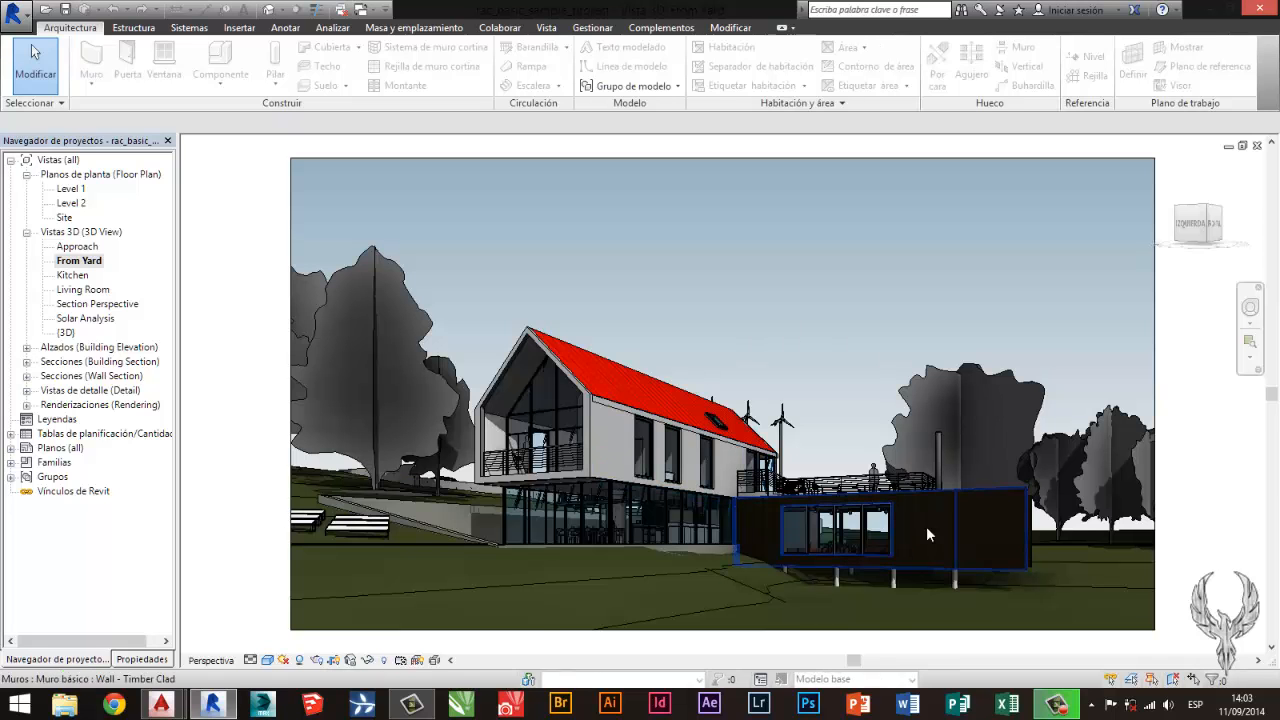
{"action": "double_click", "coordinate": [84, 306]}
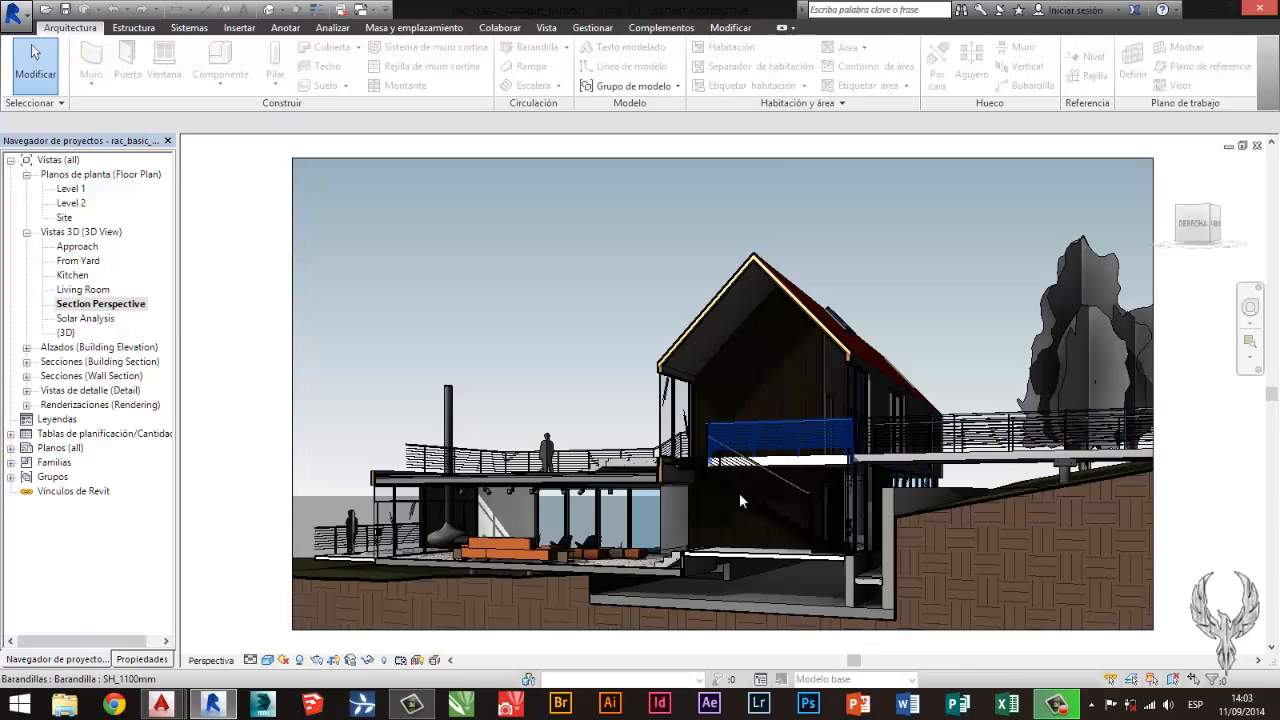
{"action": "double_click", "coordinate": [84, 290]}
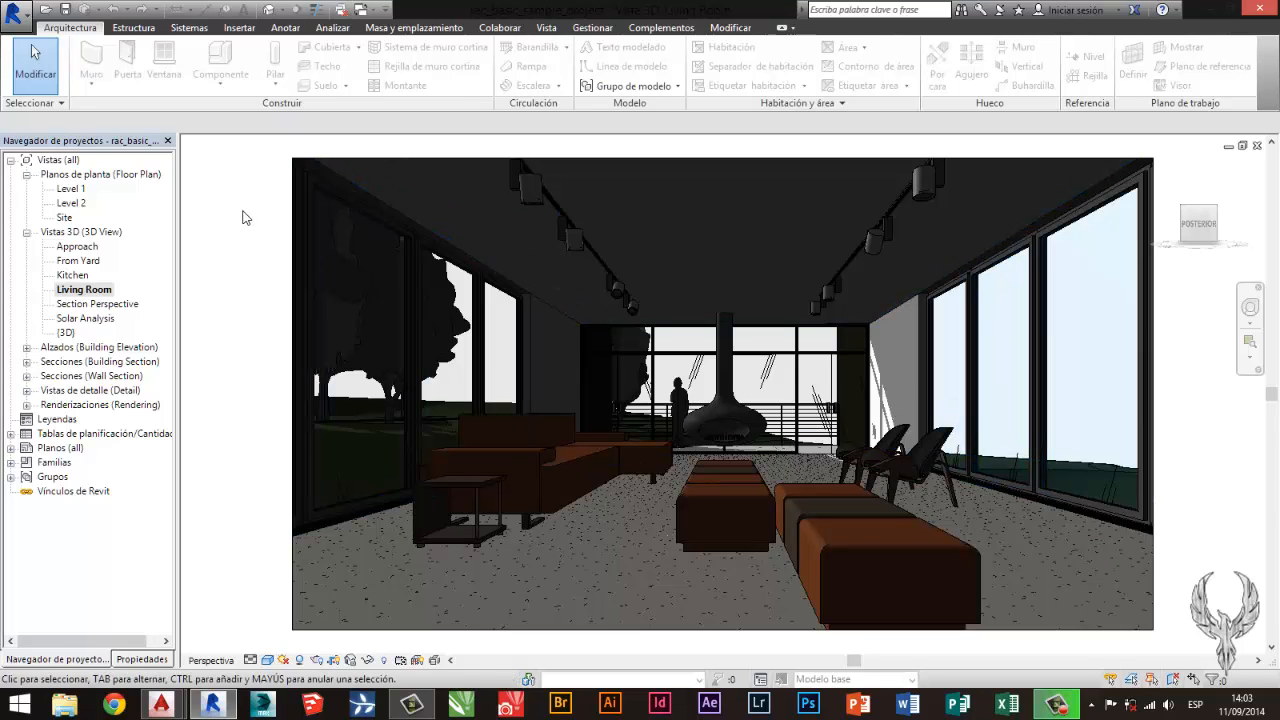
Tile the open view windows, close all except the A001 Title Sheet, and maximize that sheet.
{"action": "key", "text": "t"}
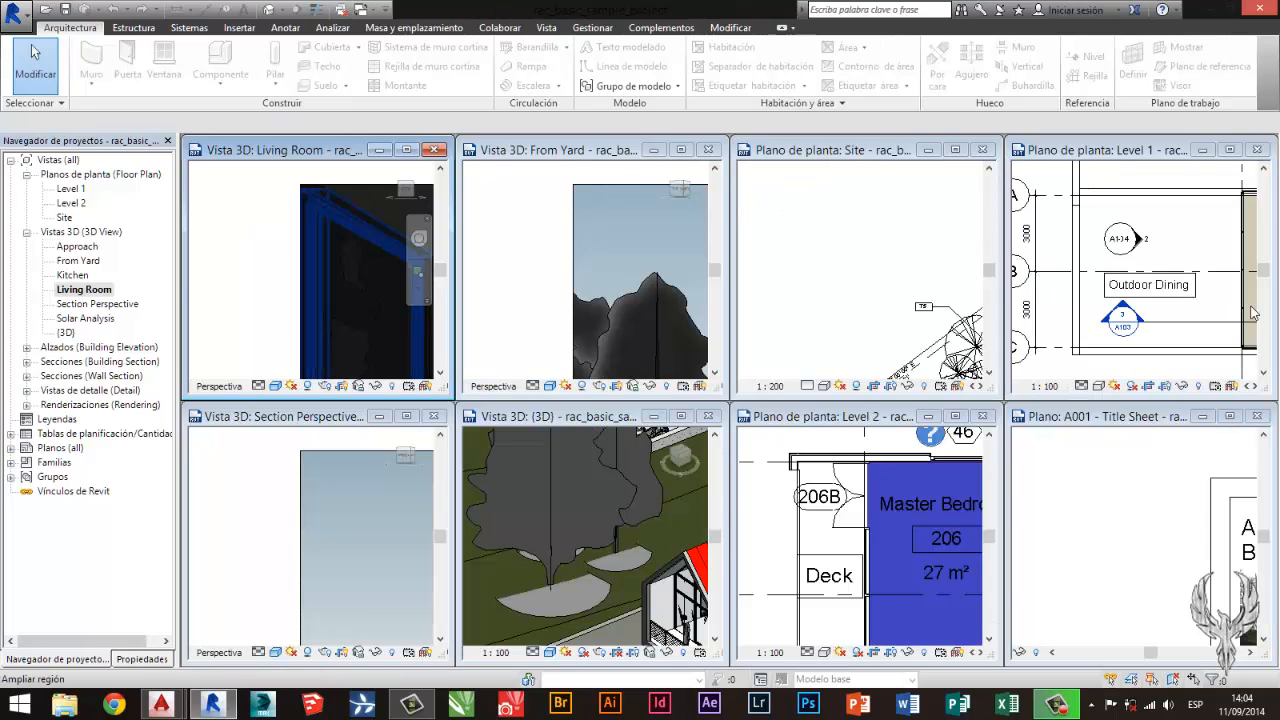
{"action": "left_click", "coordinate": [1261, 149]}
{"action": "left_click", "coordinate": [982, 149]}
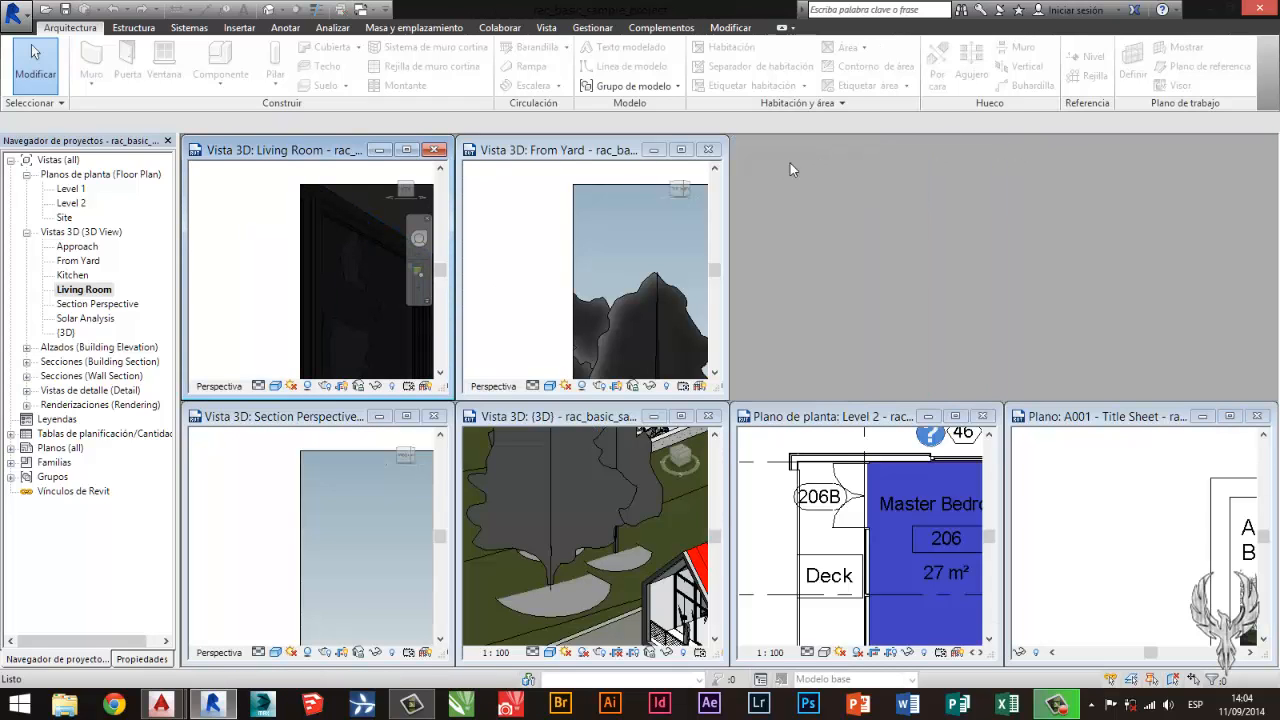
{"action": "left_click", "coordinate": [708, 149]}
{"action": "left_click", "coordinate": [433, 150]}
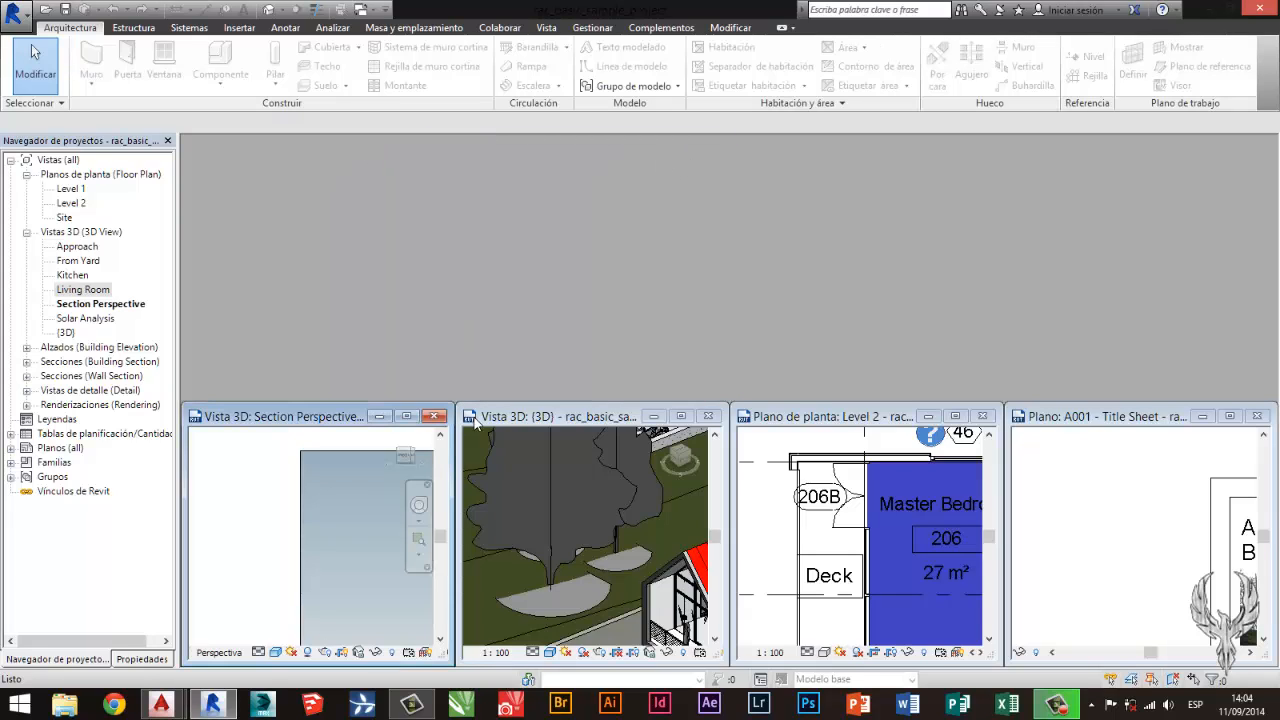
{"action": "left_click", "coordinate": [433, 416]}
{"action": "left_click", "coordinate": [708, 416]}
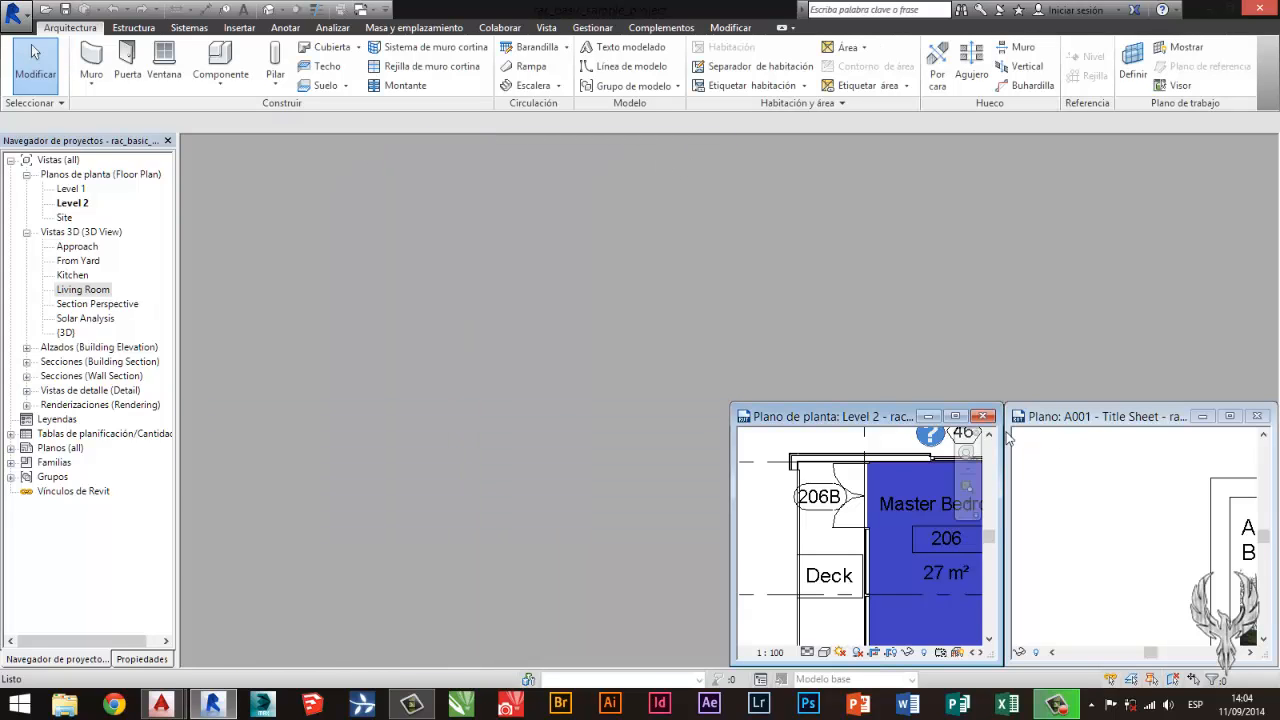
{"action": "left_click", "coordinate": [985, 417]}
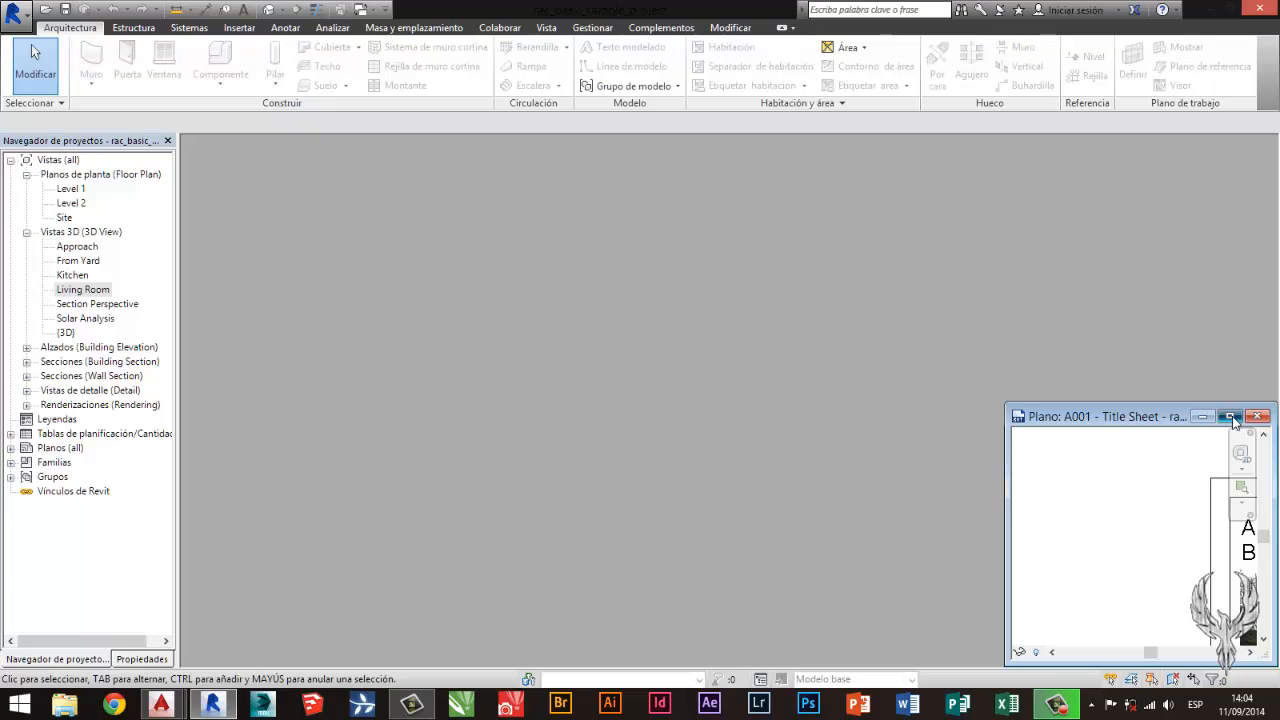
{"action": "left_click", "coordinate": [1229, 416]}
{"action": "middle_click_drag", "start_coordinate": [834, 432], "coordinate": [843, 386]}
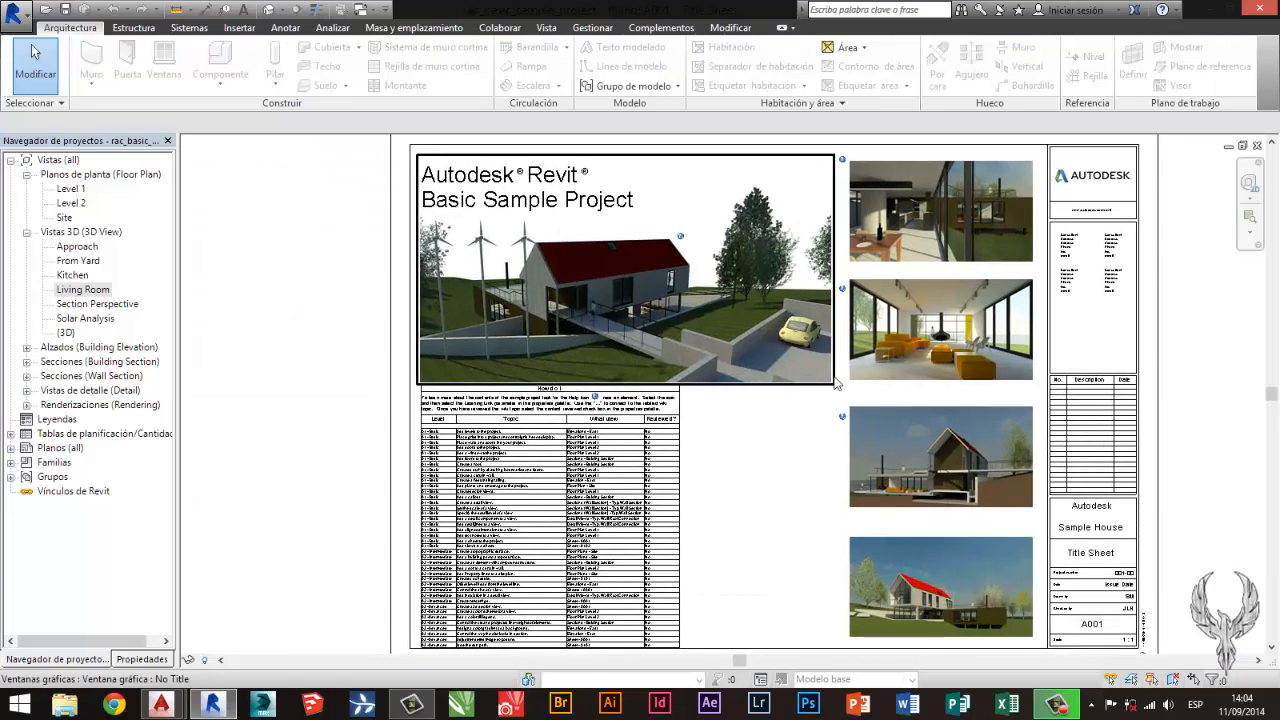
Collapse the 3D views and floor plans categories in the project browser.
{"action": "left_click", "coordinate": [26, 232]}
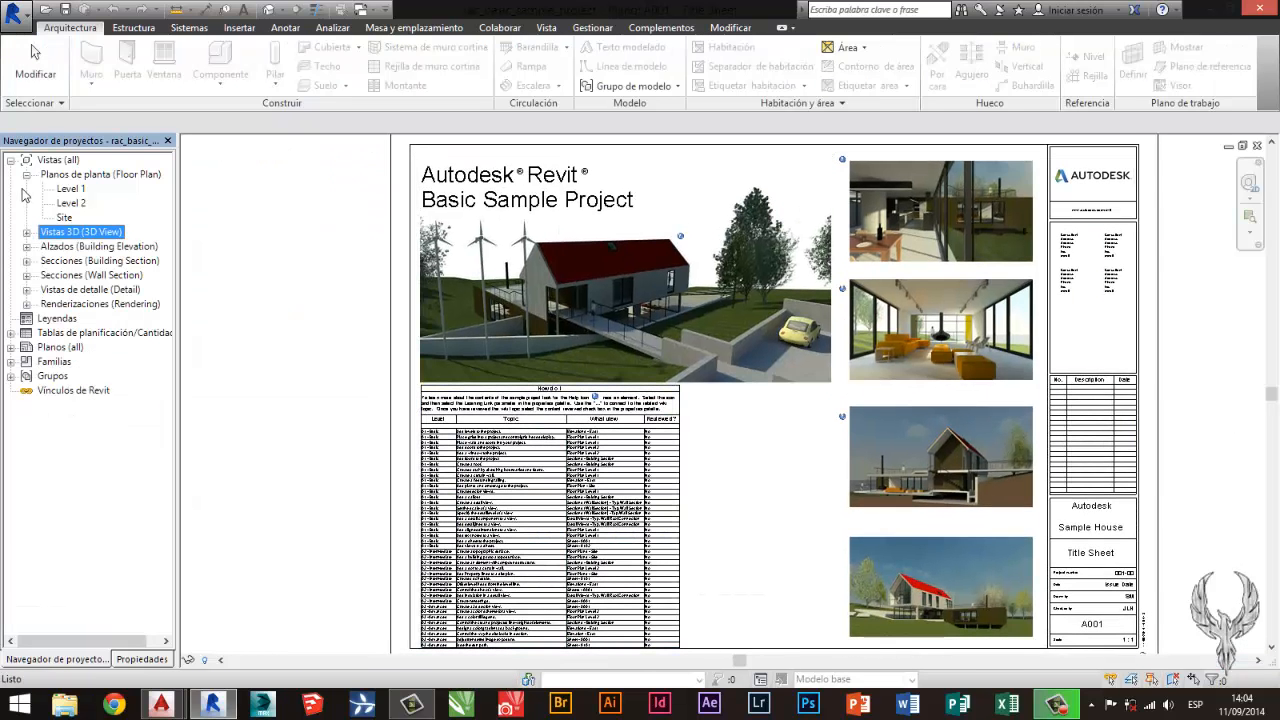
{"action": "left_click", "coordinate": [27, 175]}
{"action": "left_click", "coordinate": [225, 250]}
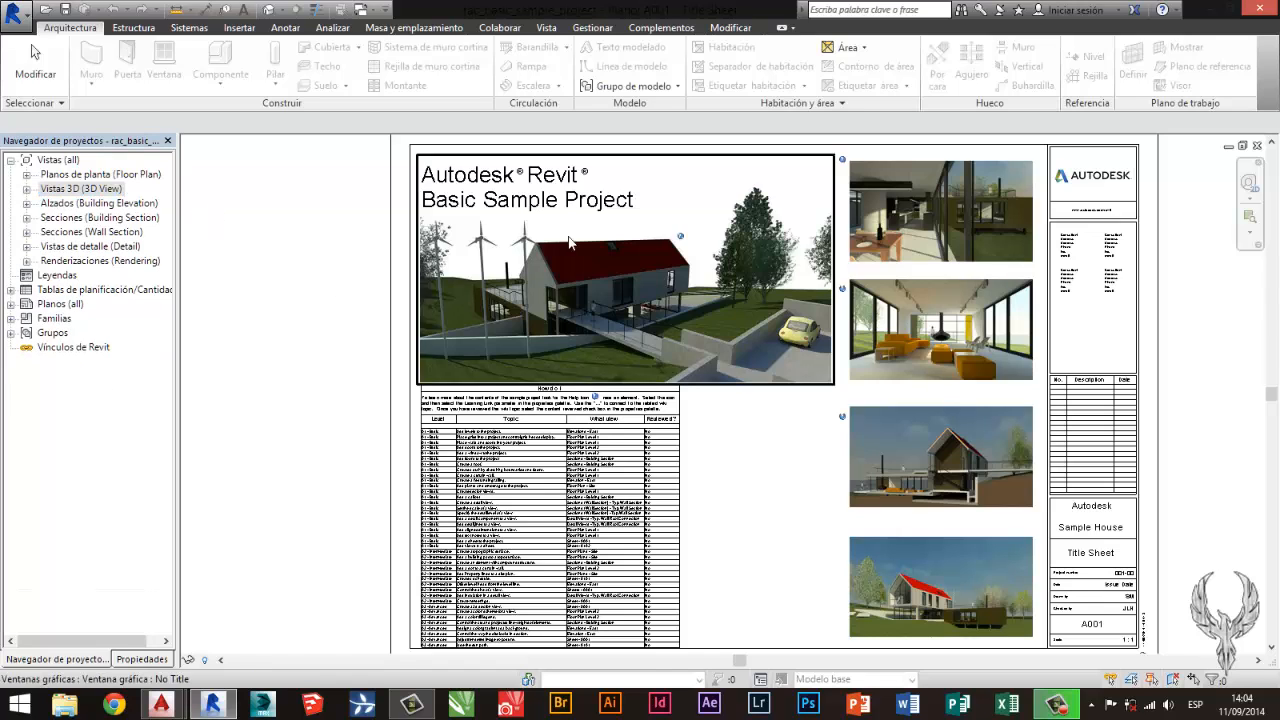
Open the default 3D view, tile it with the title sheet, close the sheet, and maximize the 3D view.
{"action": "left_click", "coordinate": [268, 10]}
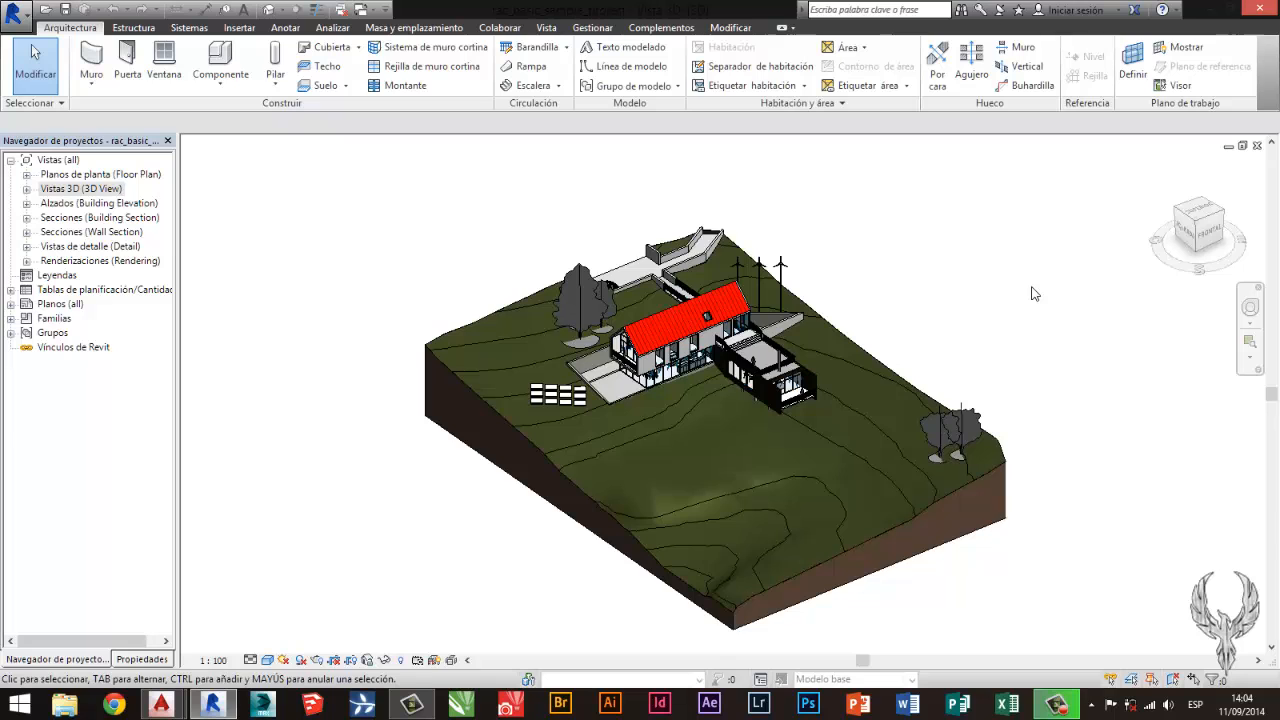
{"action": "key", "text": "w"}
{"action": "key", "text": "t"}
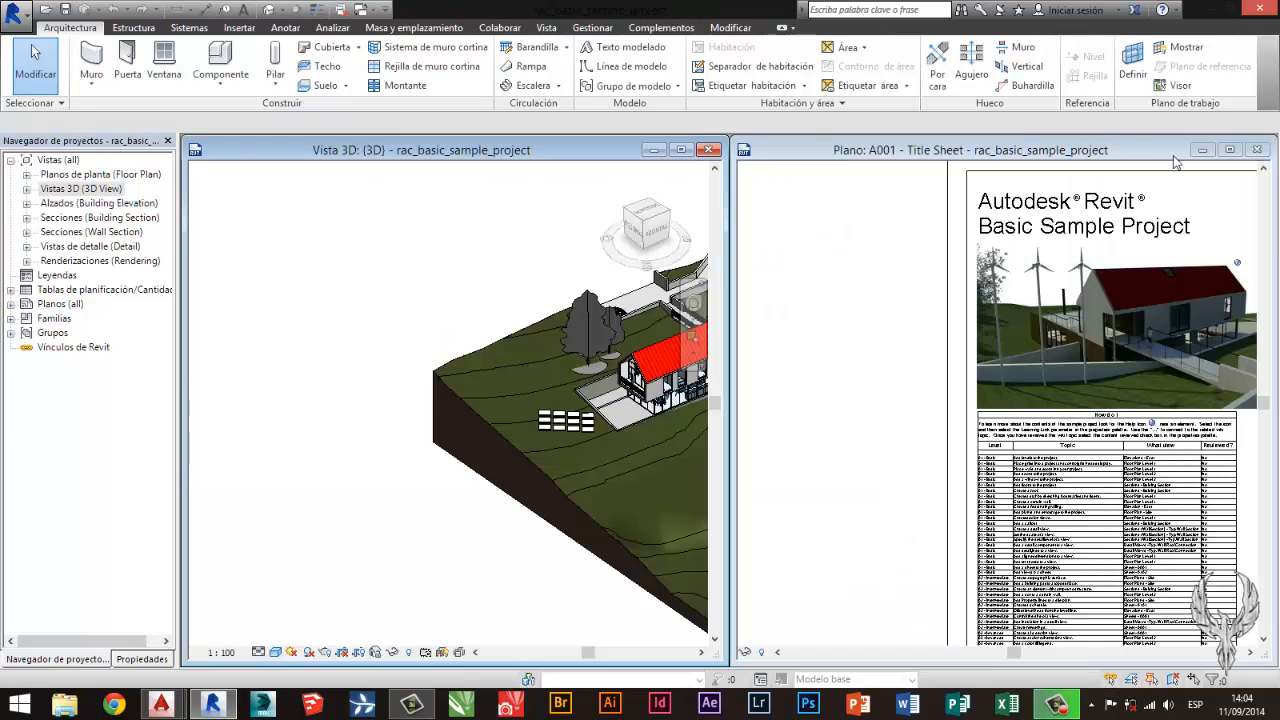
{"action": "left_click", "coordinate": [1258, 150]}
{"action": "left_click", "coordinate": [681, 151]}
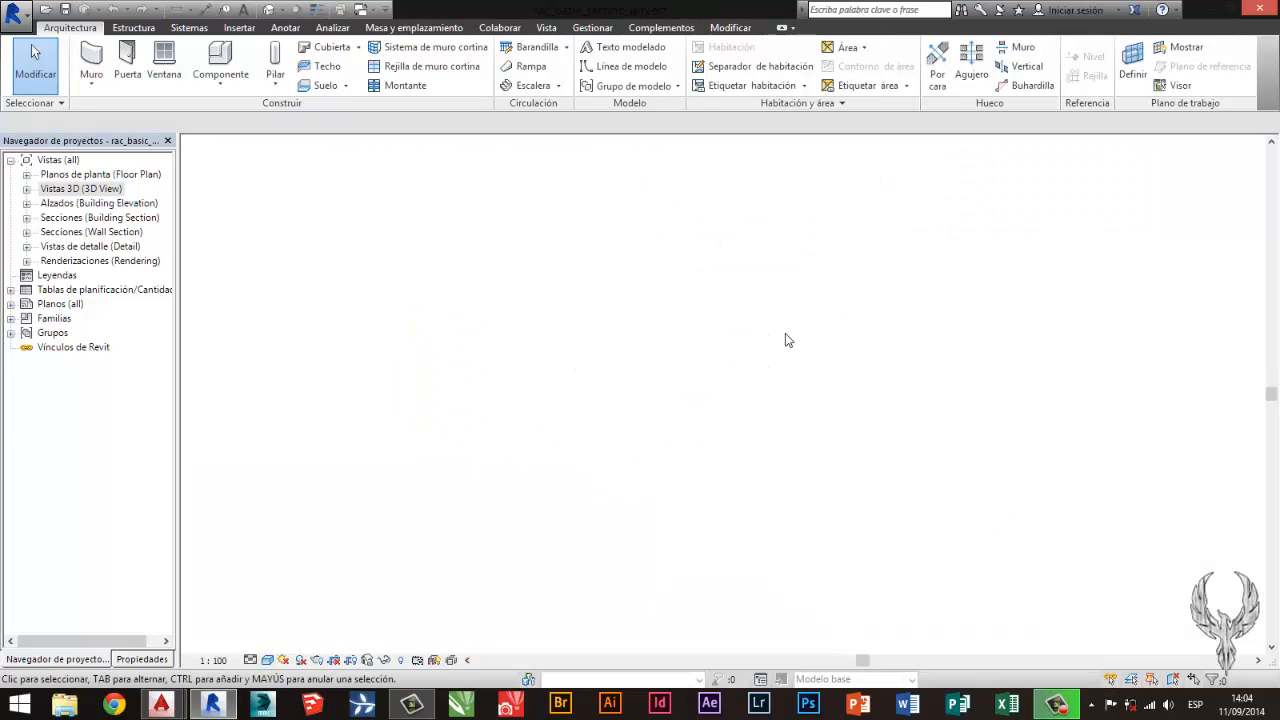
Examine the house and its terrain in 3D from near and far, and from a slightly rotated angle.
{"action": "scroll", "coordinate": [645, 262], "scroll_direction": "up", "scroll_amount": 5}
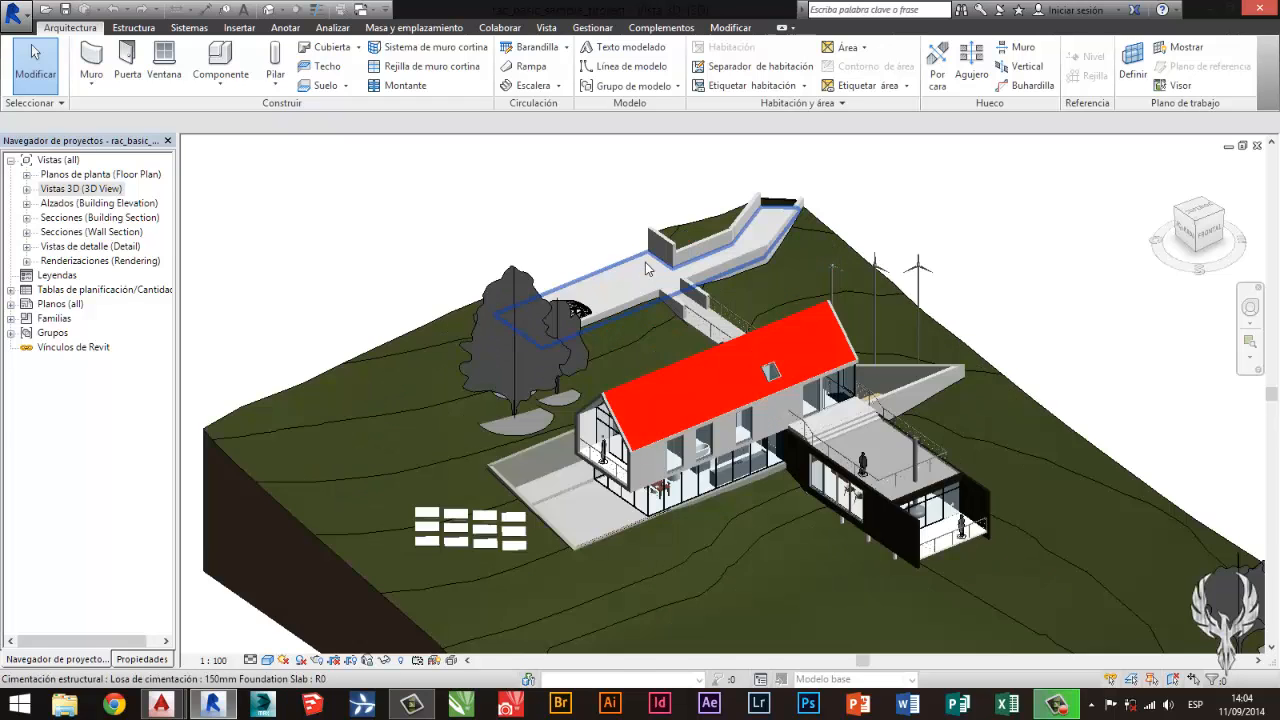
{"action": "scroll", "coordinate": [645, 262], "scroll_direction": "down", "scroll_amount": 6}
{"action": "scroll", "coordinate": [645, 262], "scroll_direction": "down", "scroll_amount": 1}
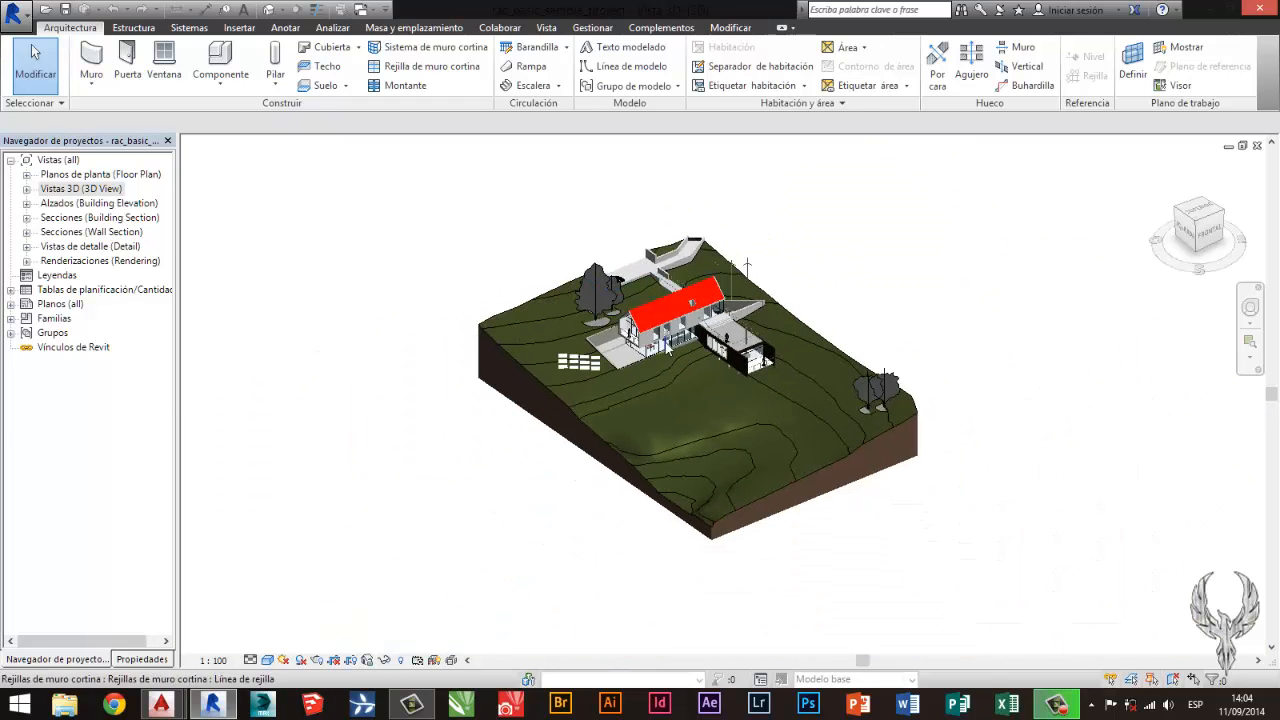
{"action": "middle_click_drag", "start_coordinate": [640, 335], "coordinate": [625, 385]}
{"action": "scroll", "coordinate": [640, 415], "scroll_direction": "up", "scroll_amount": 3}
{"action": "middle_click_drag", "start_coordinate": [651, 436], "coordinate": [748, 422], "text": "shift"}
{"action": "scroll", "coordinate": [748, 422], "scroll_direction": "up", "scroll_amount": 1}
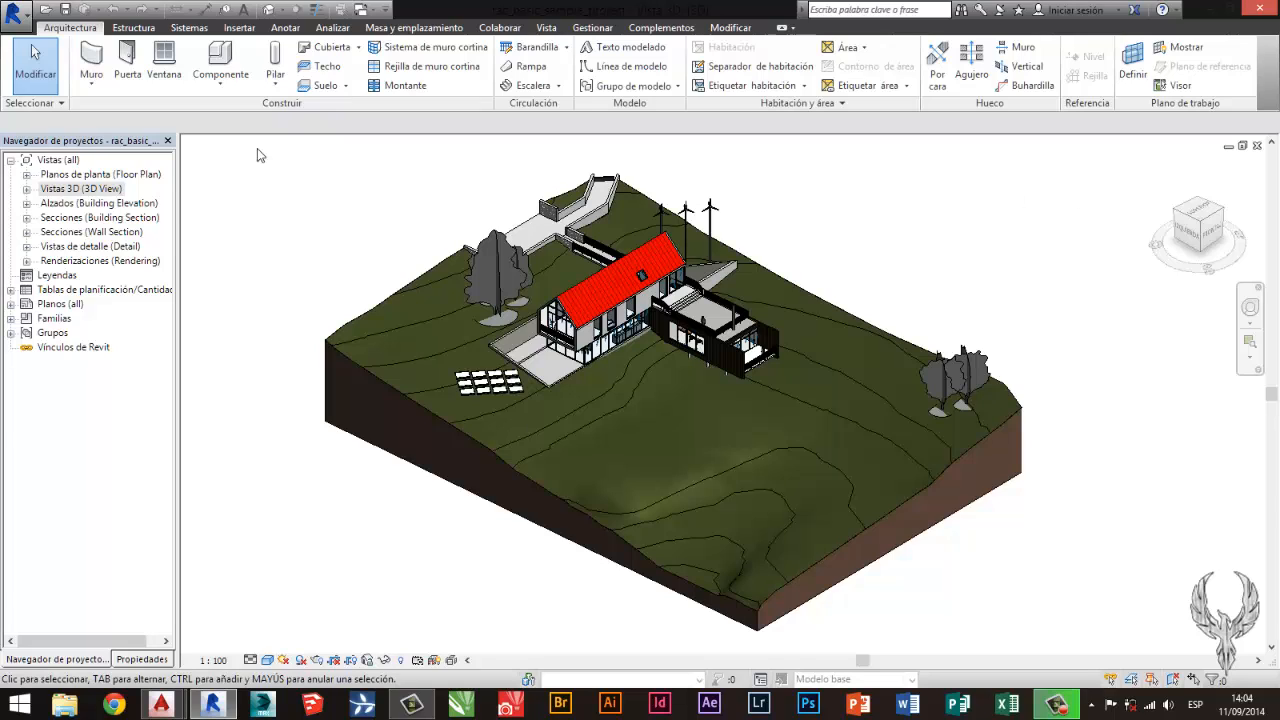
Expand the floor plans category and open the Level 1 plan.
{"action": "left_click", "coordinate": [27, 175]}
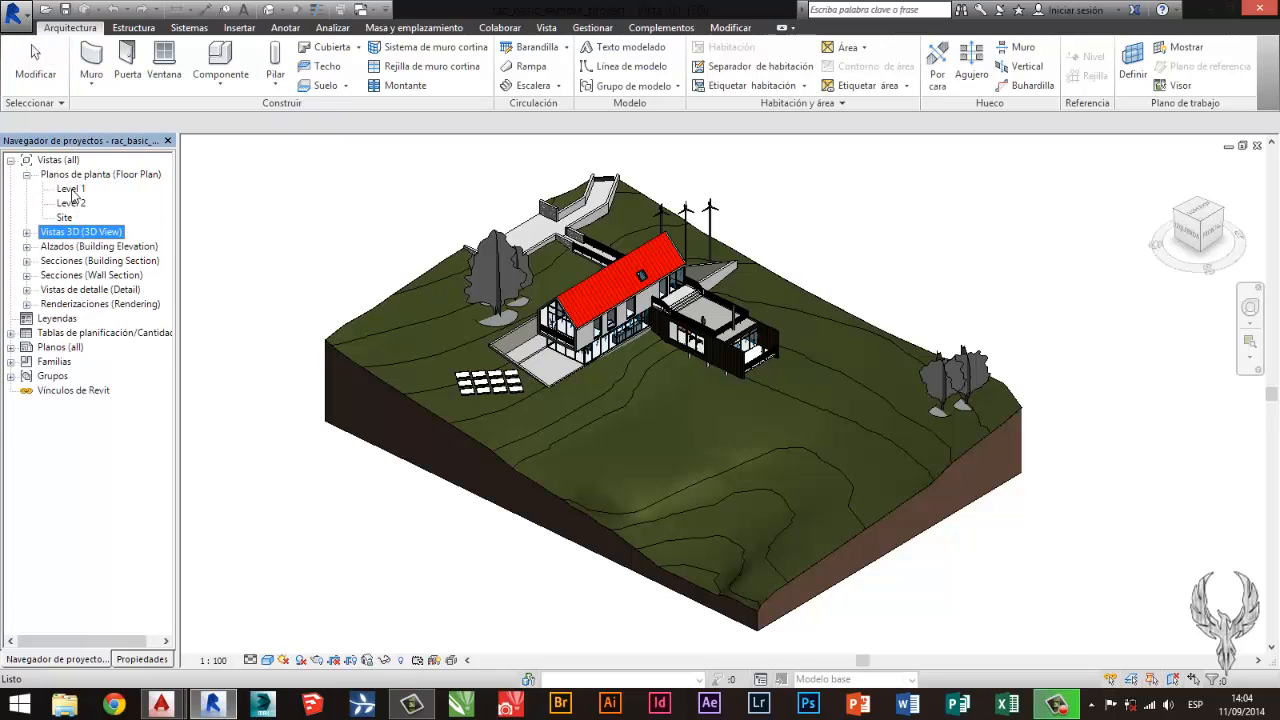
{"action": "double_click", "coordinate": [71, 190]}
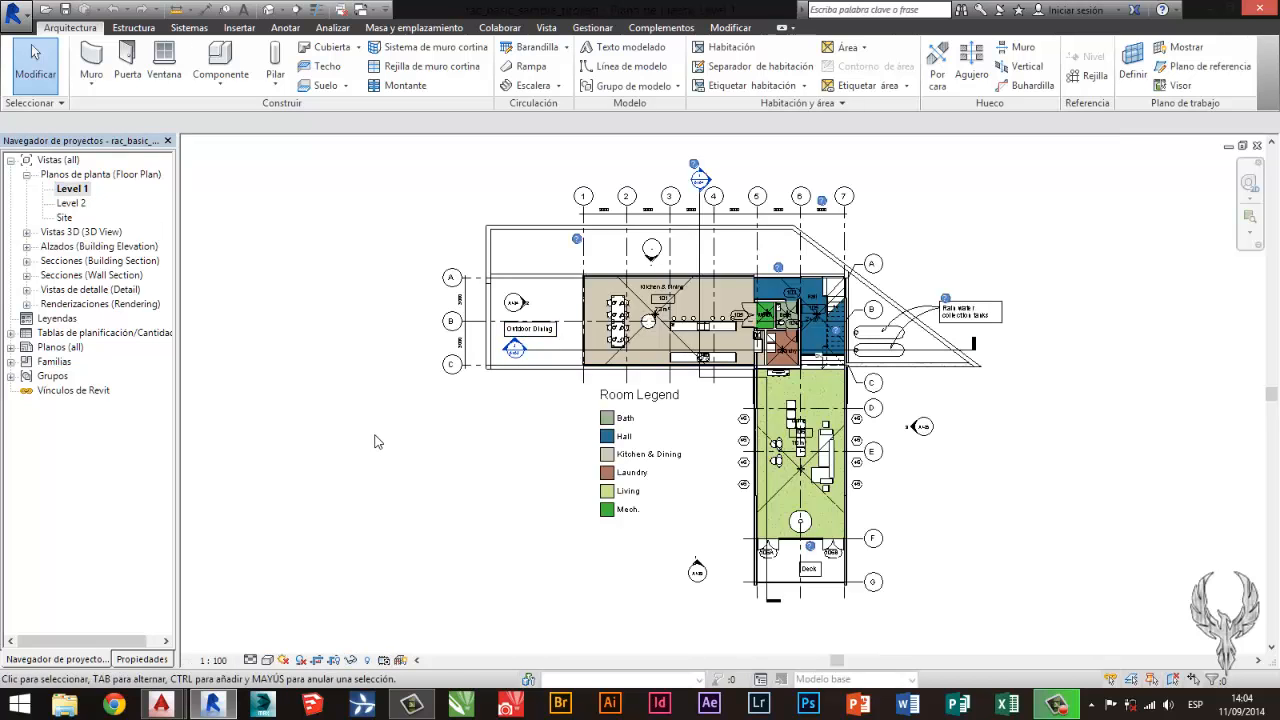
Tile the Level 1 plan beside the 3D view, frame the model in both, and make the plan the active view.
{"action": "key", "text": "w"}
{"action": "key", "text": "t"}
{"action": "scroll", "coordinate": [388, 407], "scroll_direction": "down", "scroll_amount": 4}
{"action": "middle_click_drag", "start_coordinate": [388, 407], "coordinate": [335, 373]}
{"action": "scroll", "coordinate": [335, 373], "scroll_direction": "up", "scroll_amount": 2}
{"action": "left_click", "coordinate": [800, 298]}
{"action": "scroll", "coordinate": [800, 302], "scroll_direction": "down", "scroll_amount": 4}
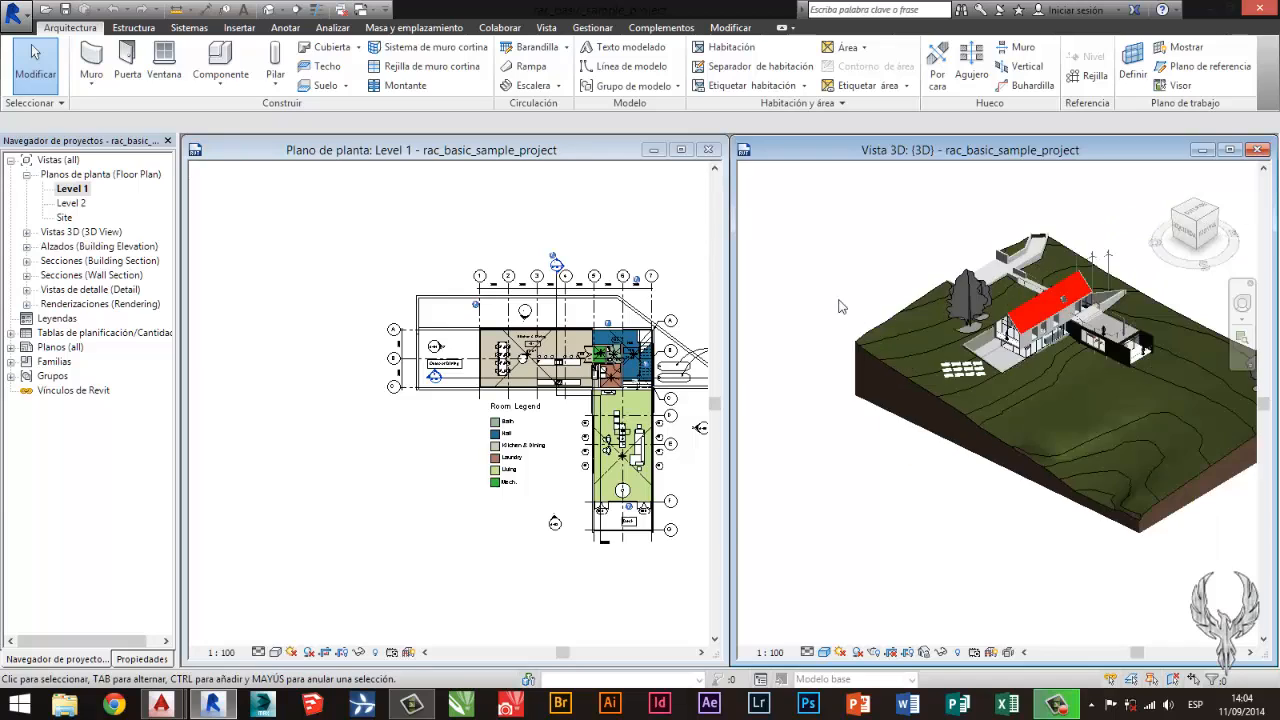
{"action": "left_click", "coordinate": [348, 504]}
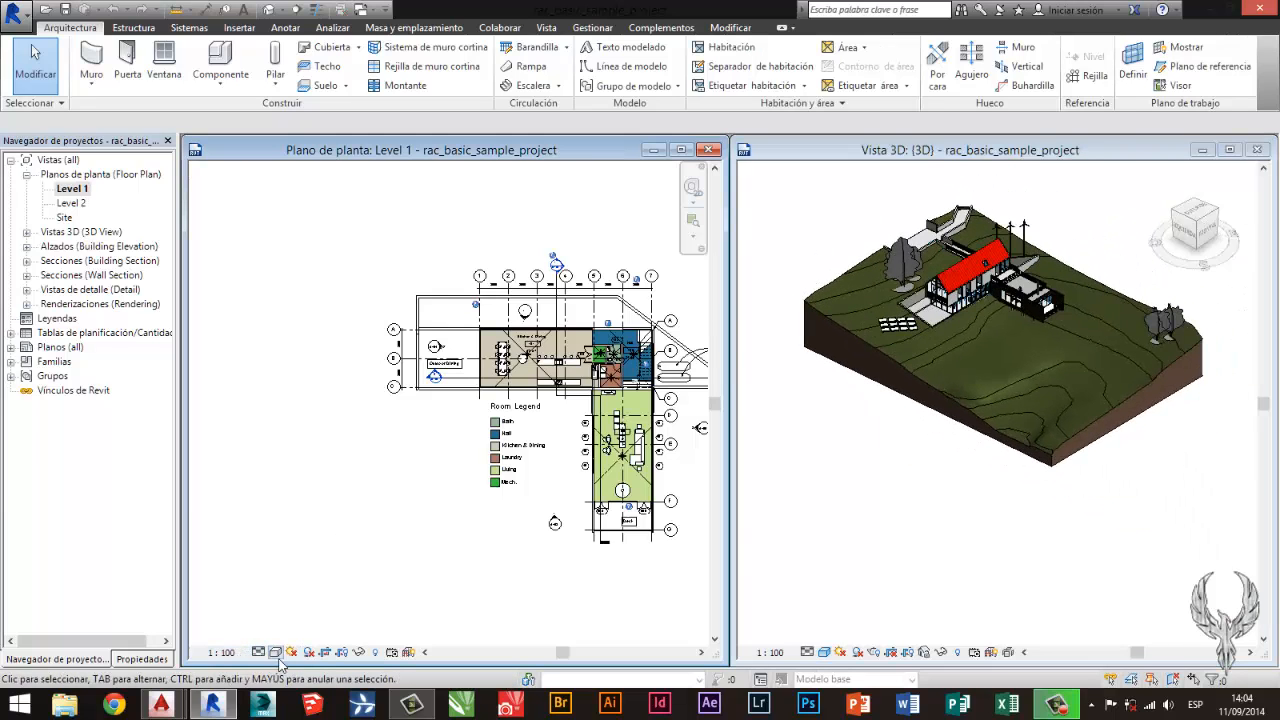
{"action": "middle_click_drag", "start_coordinate": [374, 520], "coordinate": [277, 511]}
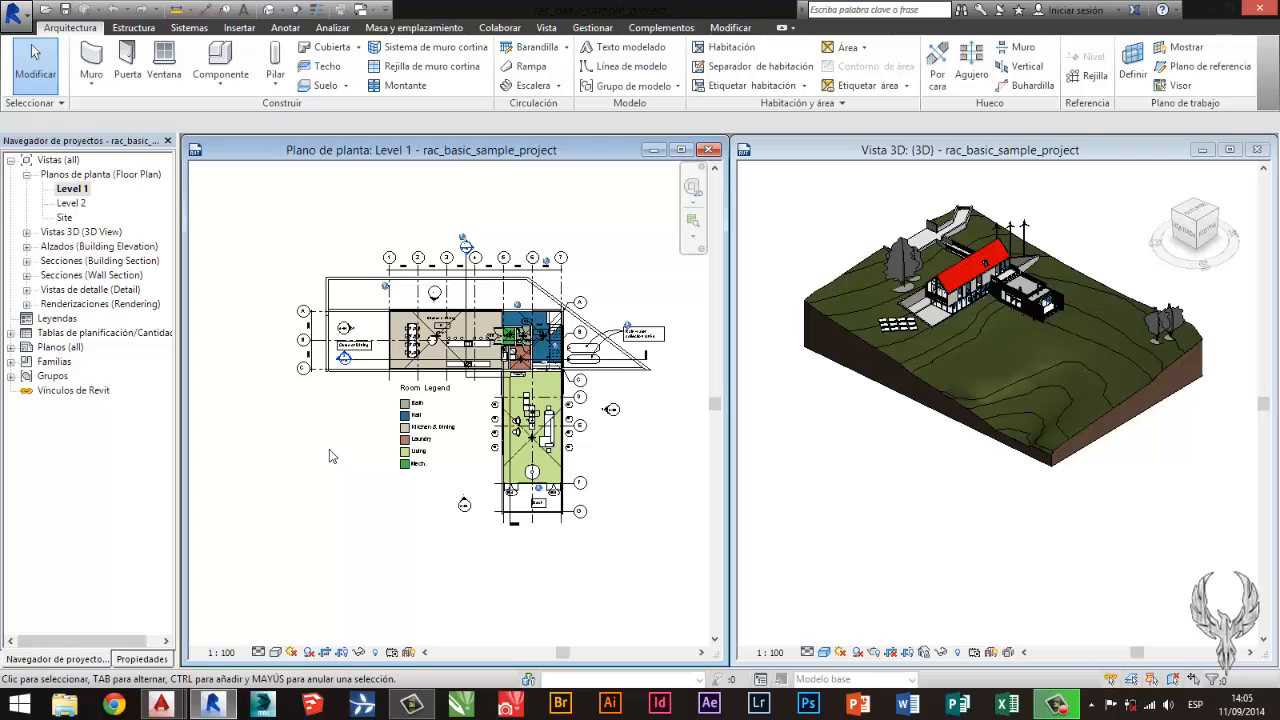
{"action": "scroll", "coordinate": [323, 441], "scroll_direction": "up", "scroll_amount": 1}
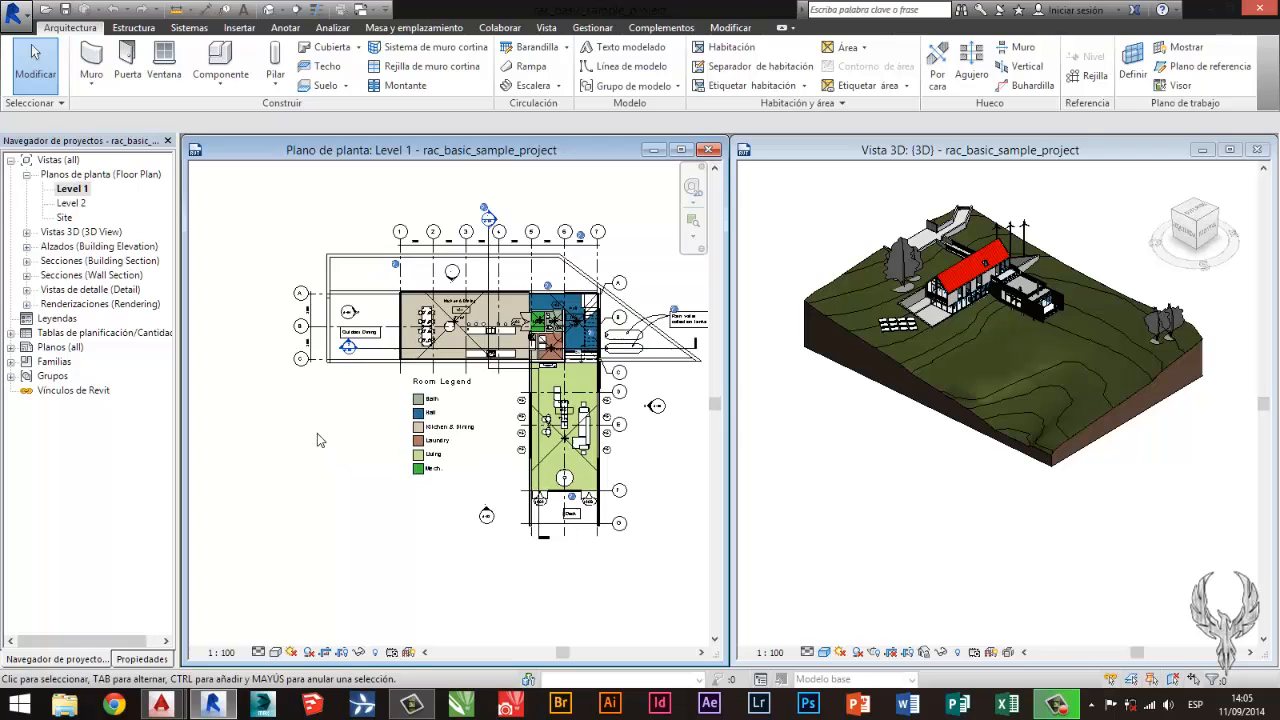
Set the Level 1 plan's view scale to 1:50 and inspect the annotation size around the kitchen and dining area.
{"action": "left_click", "coordinate": [222, 653]}
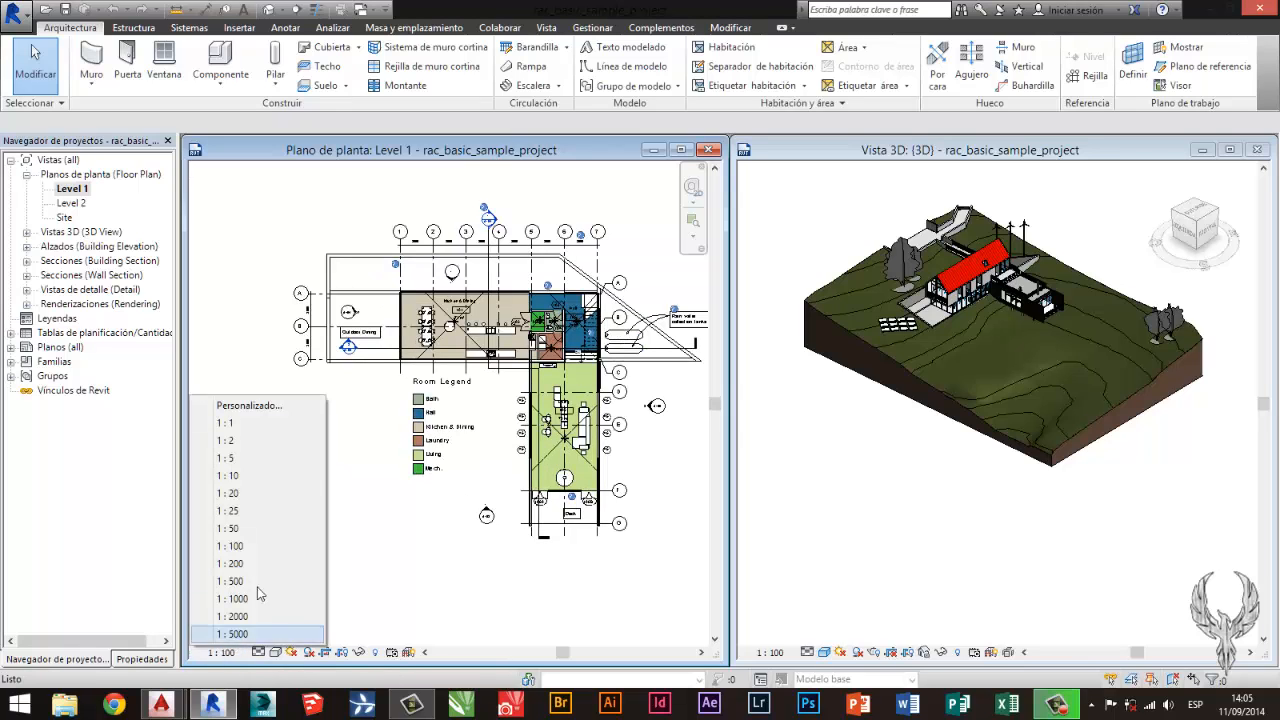
{"action": "left_click", "coordinate": [250, 530]}
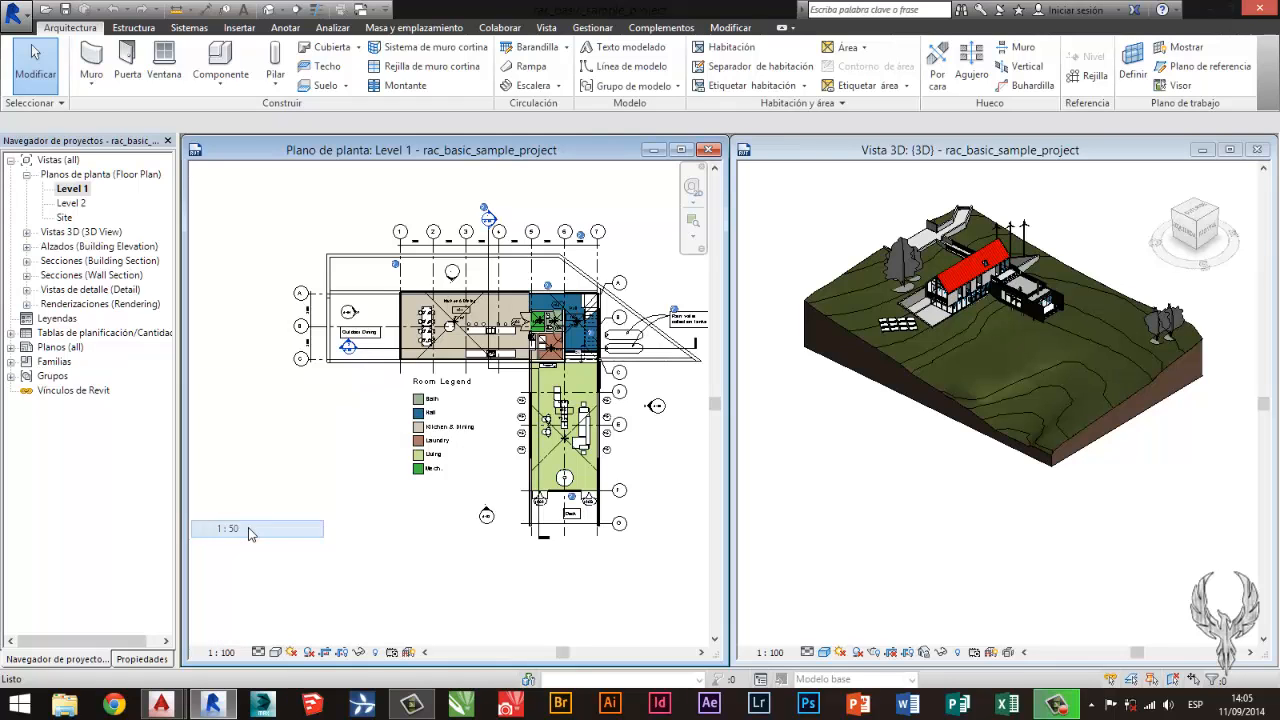
{"action": "scroll", "coordinate": [342, 305], "scroll_direction": "up", "scroll_amount": 5}
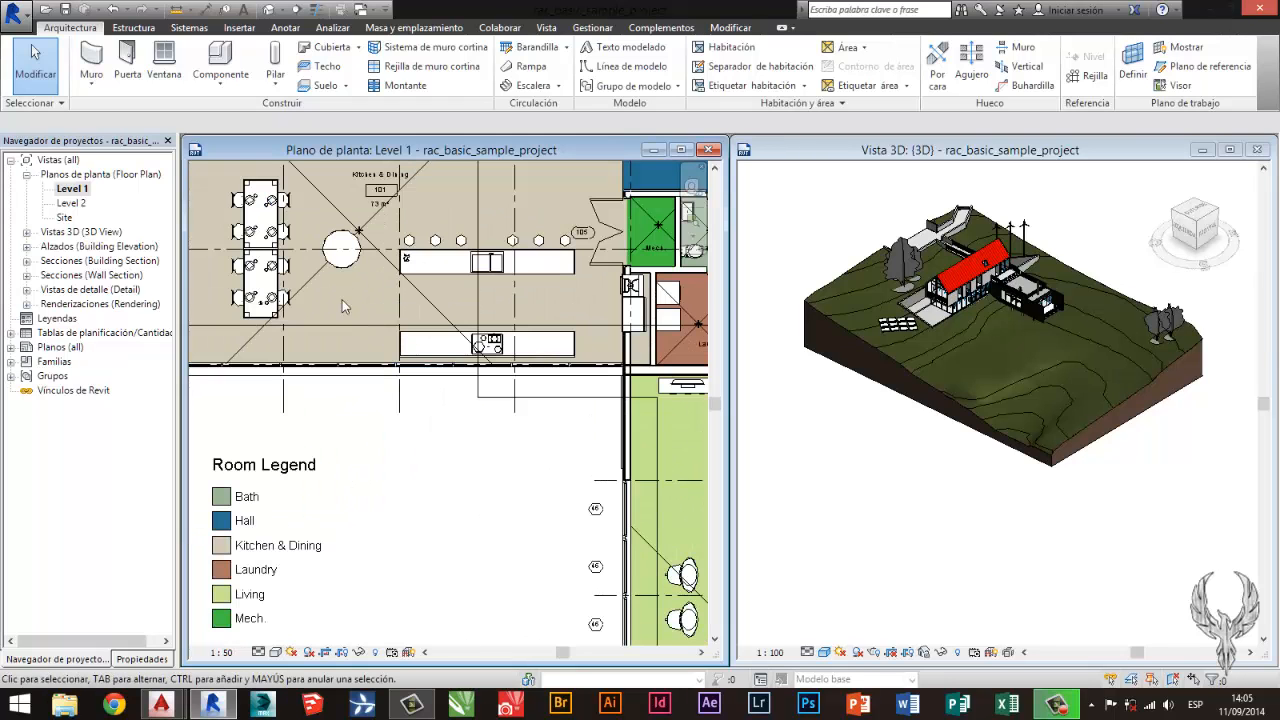
{"action": "scroll", "coordinate": [348, 258], "scroll_direction": "up", "scroll_amount": 5}
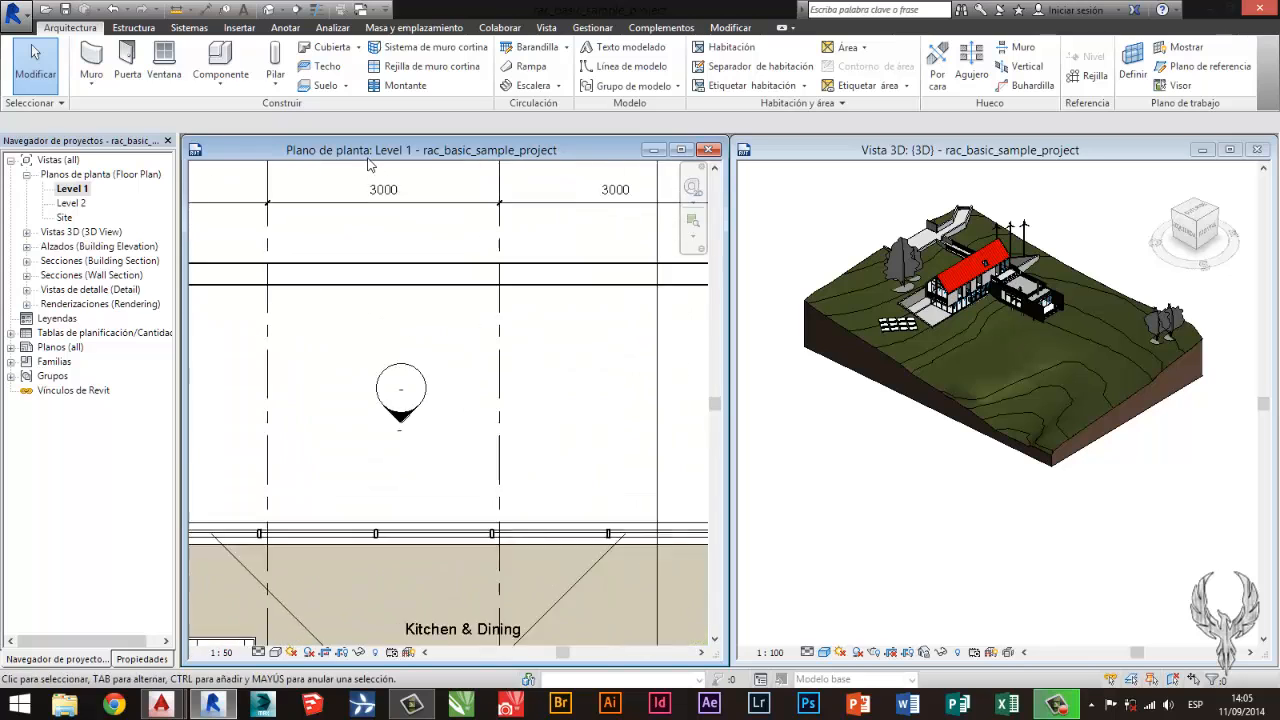
{"action": "scroll", "coordinate": [428, 342], "scroll_direction": "down", "scroll_amount": 10}
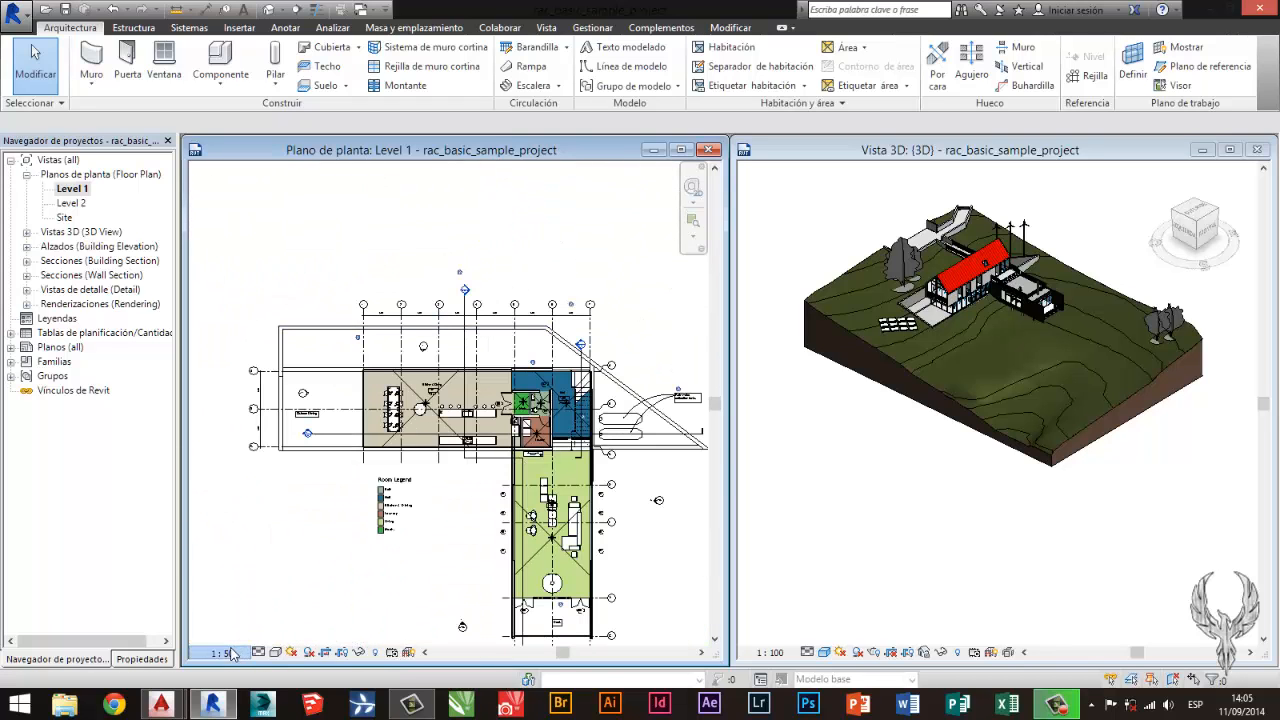
Set the Level 1 plan's view scale to 1:200 and inspect the room tags, grid bubbles and upper dimension string.
{"action": "left_click", "coordinate": [221, 652]}
{"action": "left_click", "coordinate": [259, 564]}
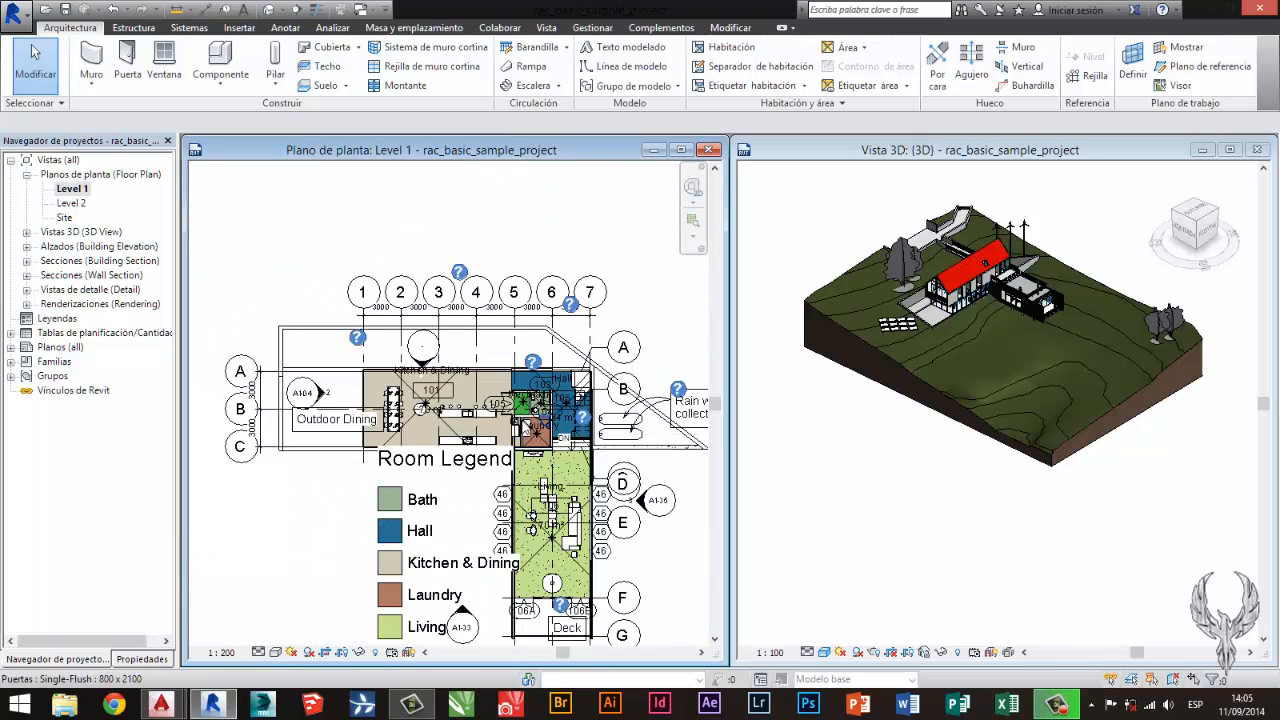
{"action": "scroll", "coordinate": [298, 413], "scroll_direction": "up", "scroll_amount": 4}
{"action": "scroll", "coordinate": [400, 423], "scroll_direction": "down", "scroll_amount": 2}
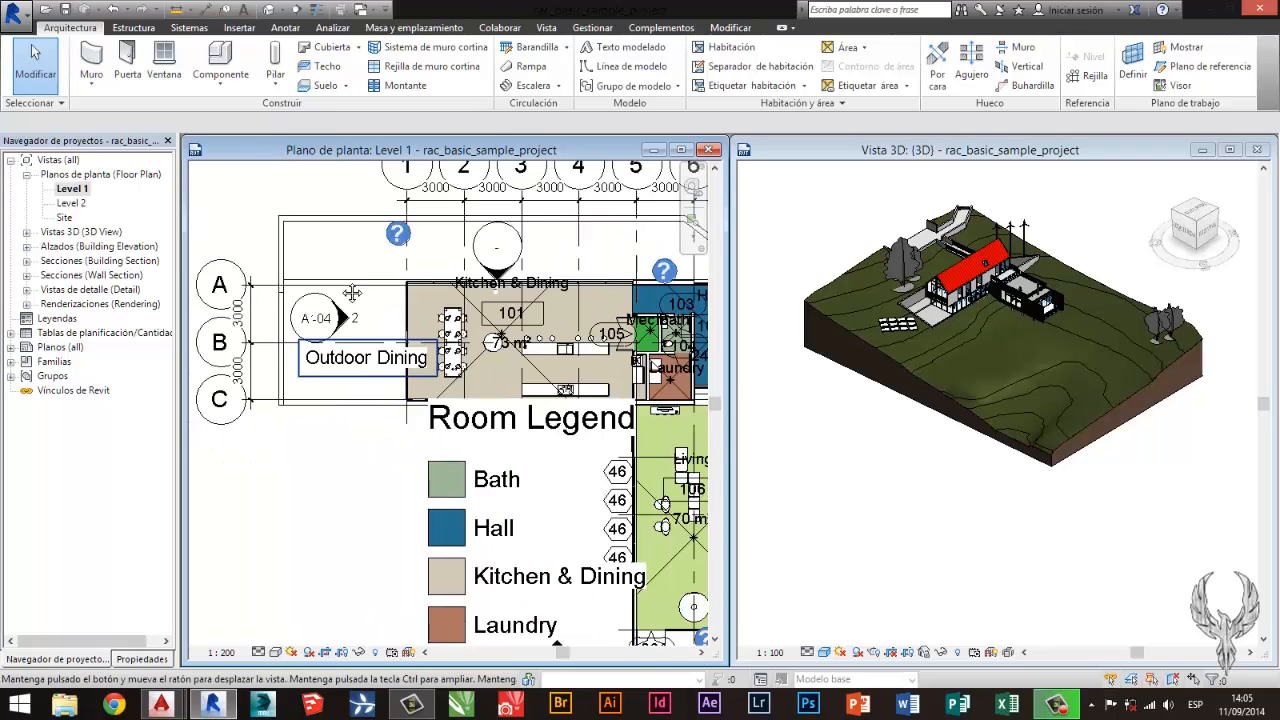
{"action": "scroll", "coordinate": [480, 408], "scroll_direction": "up", "scroll_amount": 2}
{"action": "scroll", "coordinate": [431, 396], "scroll_direction": "down", "scroll_amount": 3}
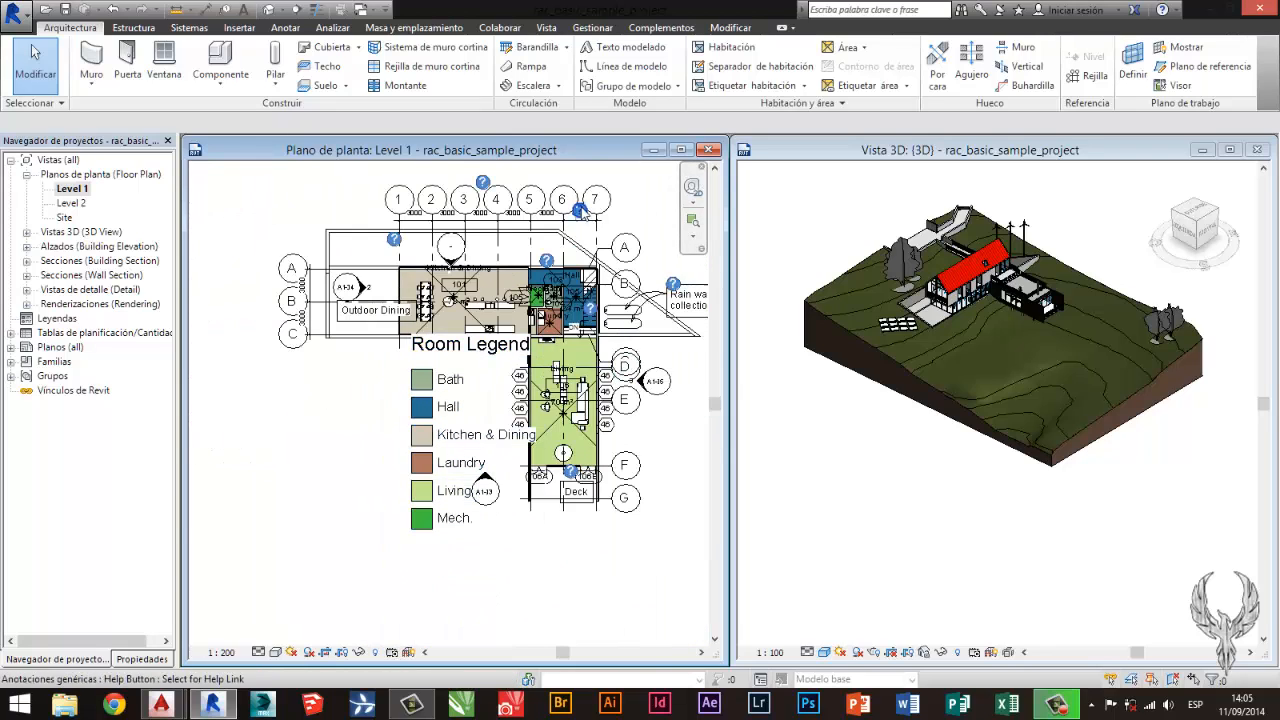
{"action": "scroll", "coordinate": [572, 203], "scroll_direction": "up", "scroll_amount": 3}
{"action": "left_click", "coordinate": [555, 252]}
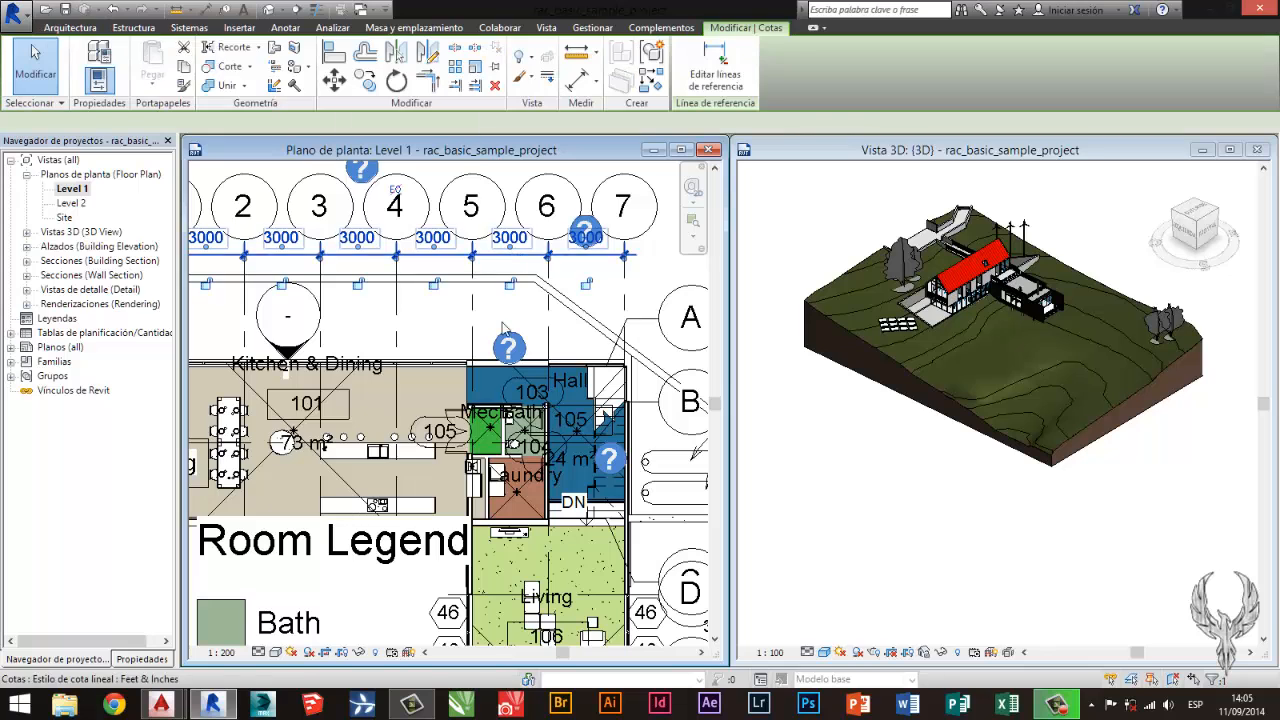
{"action": "middle_click_drag", "start_coordinate": [408, 438], "coordinate": [460, 422]}
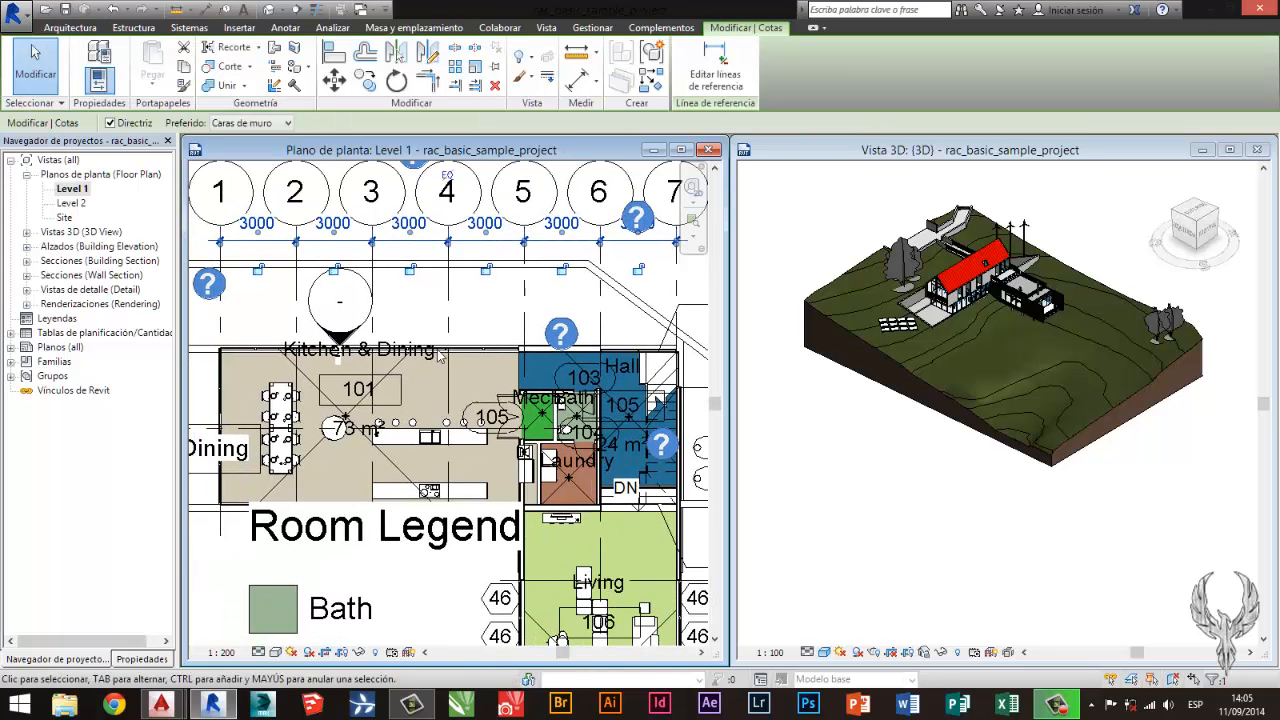
Return the Level 1 plan's view scale to 1:100 and deselect the dimension string.
{"action": "left_click", "coordinate": [221, 652]}
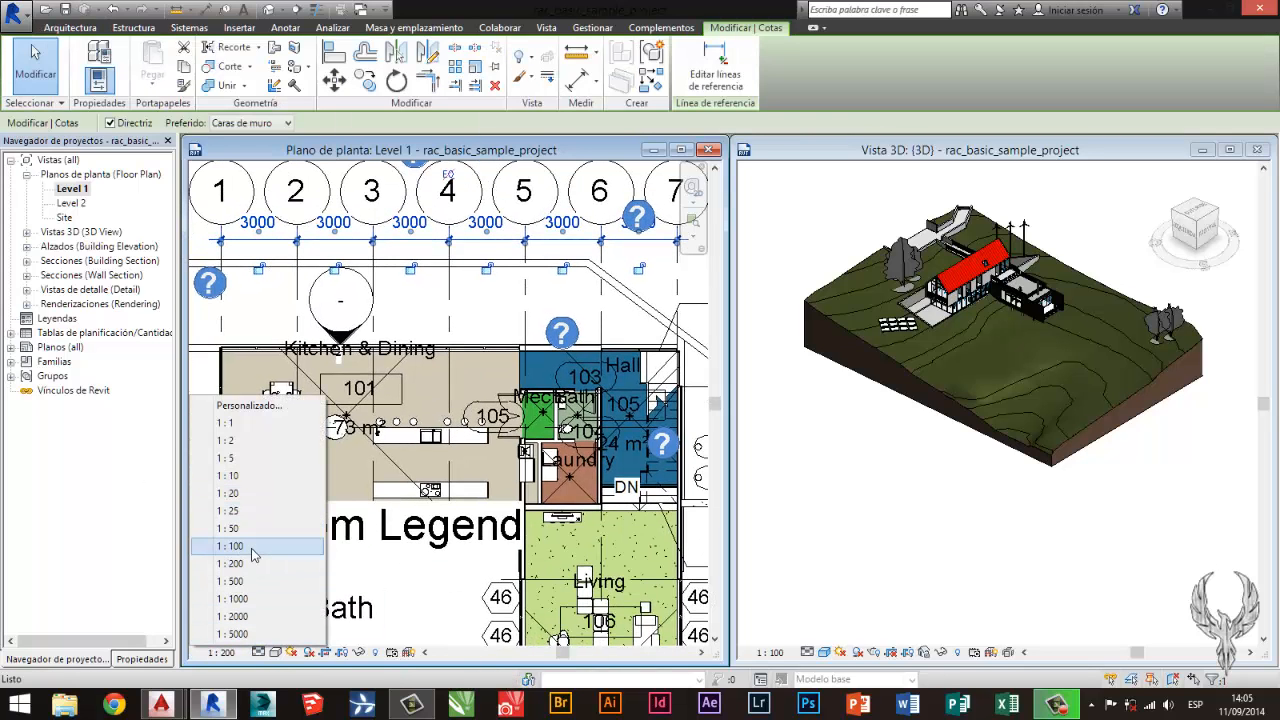
{"action": "left_click", "coordinate": [252, 546]}
{"action": "key", "text": "Escape"}
{"action": "scroll", "coordinate": [543, 410], "scroll_direction": "down", "scroll_amount": 4}
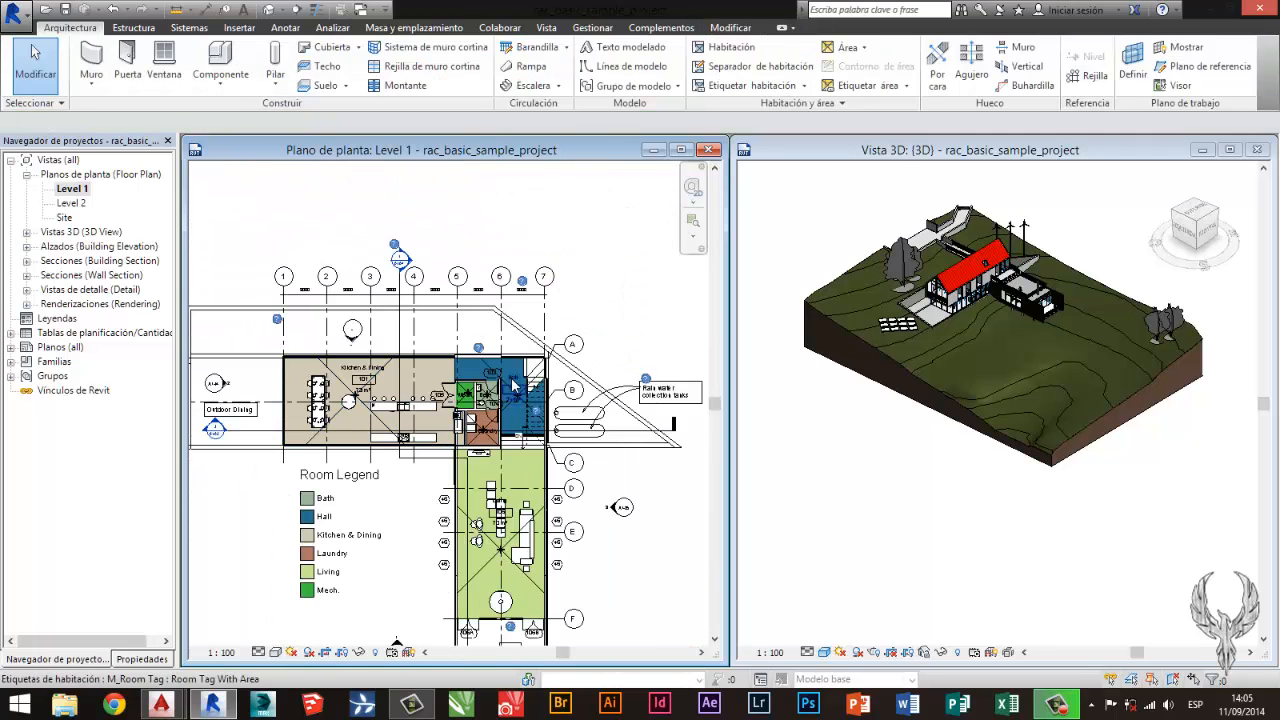
{"action": "middle_click_drag", "start_coordinate": [447, 396], "coordinate": [489, 337]}
Try the view scales 1:10 and 1:1000 on the 3D view and return it to 1:100.
{"action": "left_click", "coordinate": [1089, 503]}
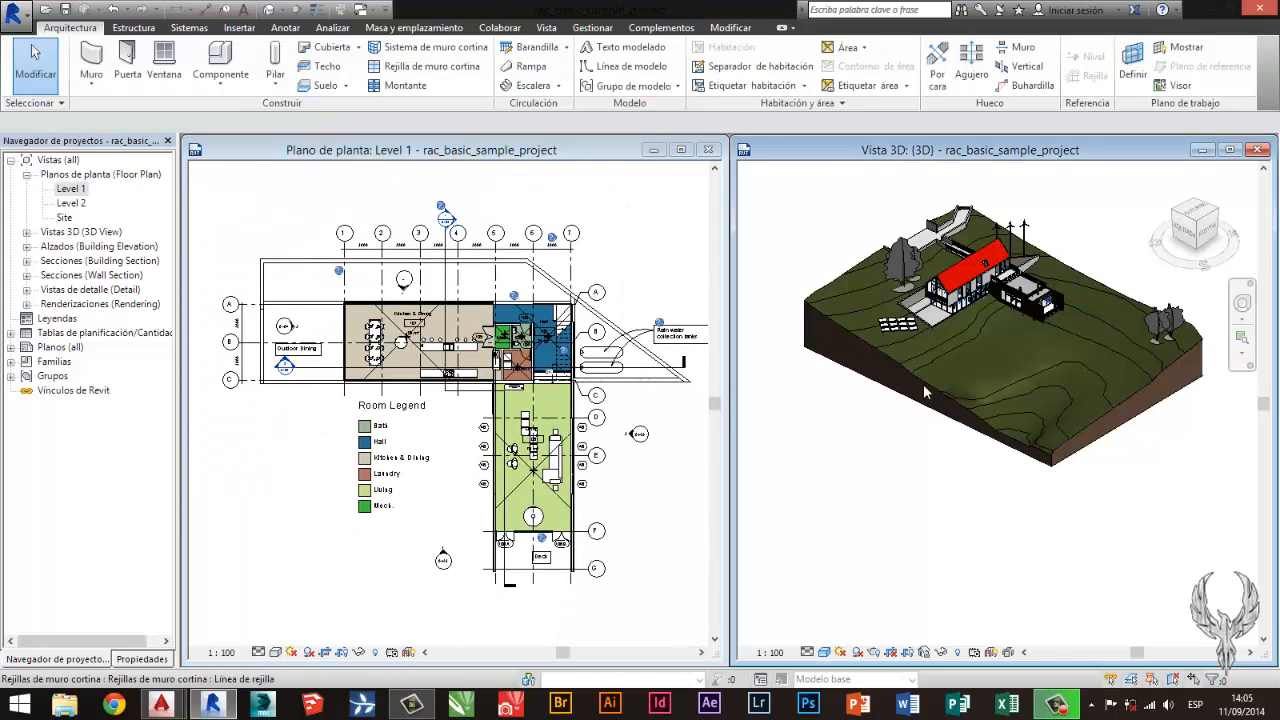
{"action": "left_click", "coordinate": [781, 655]}
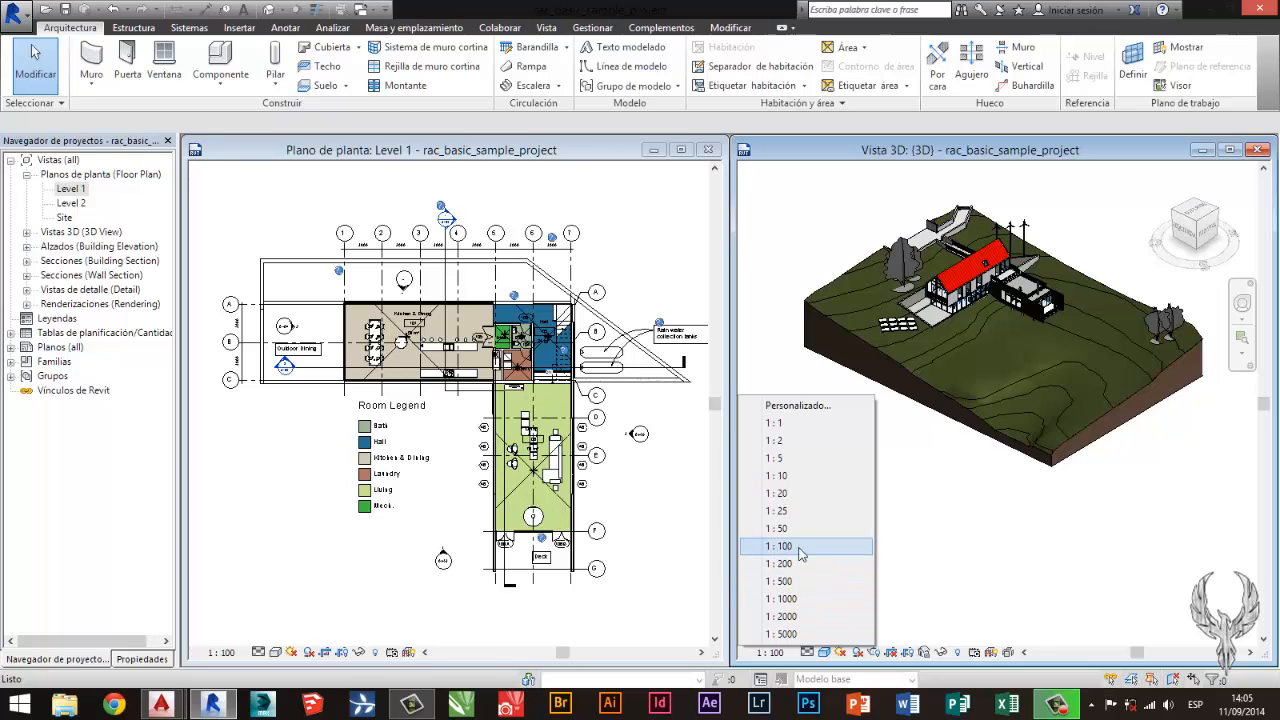
{"action": "left_click", "coordinate": [828, 478]}
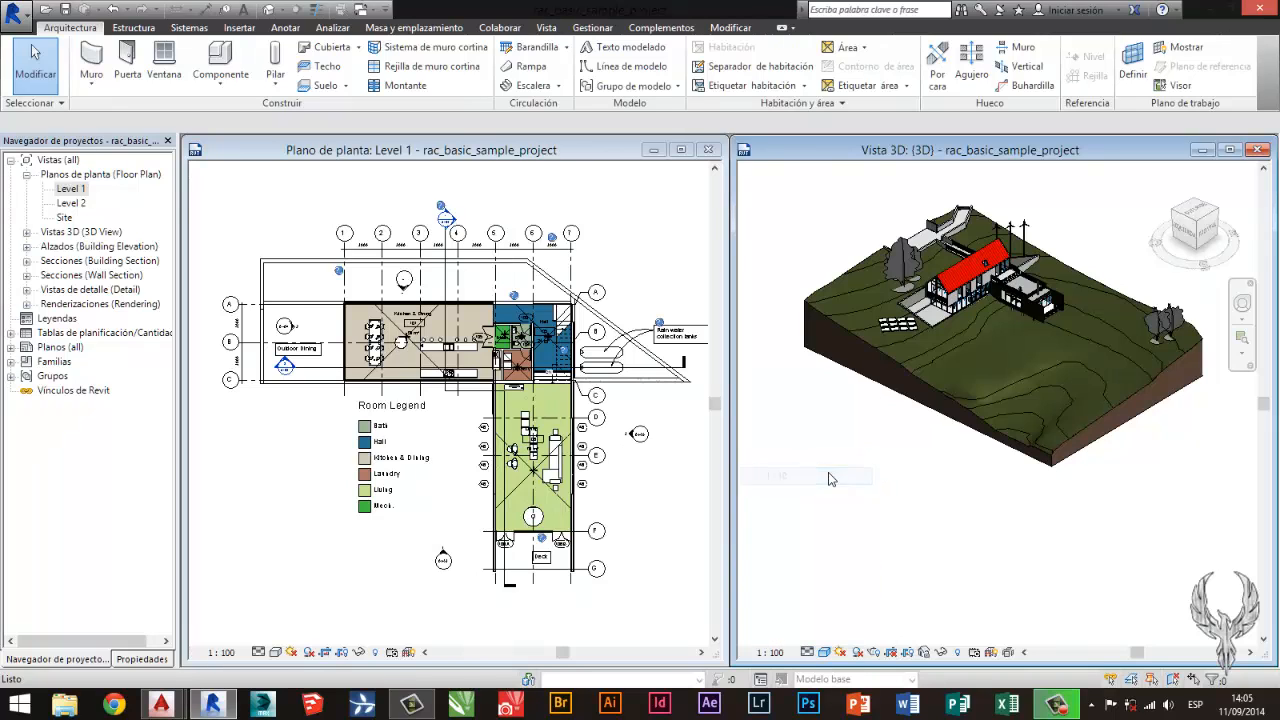
{"action": "left_click", "coordinate": [783, 652]}
{"action": "left_click", "coordinate": [803, 604]}
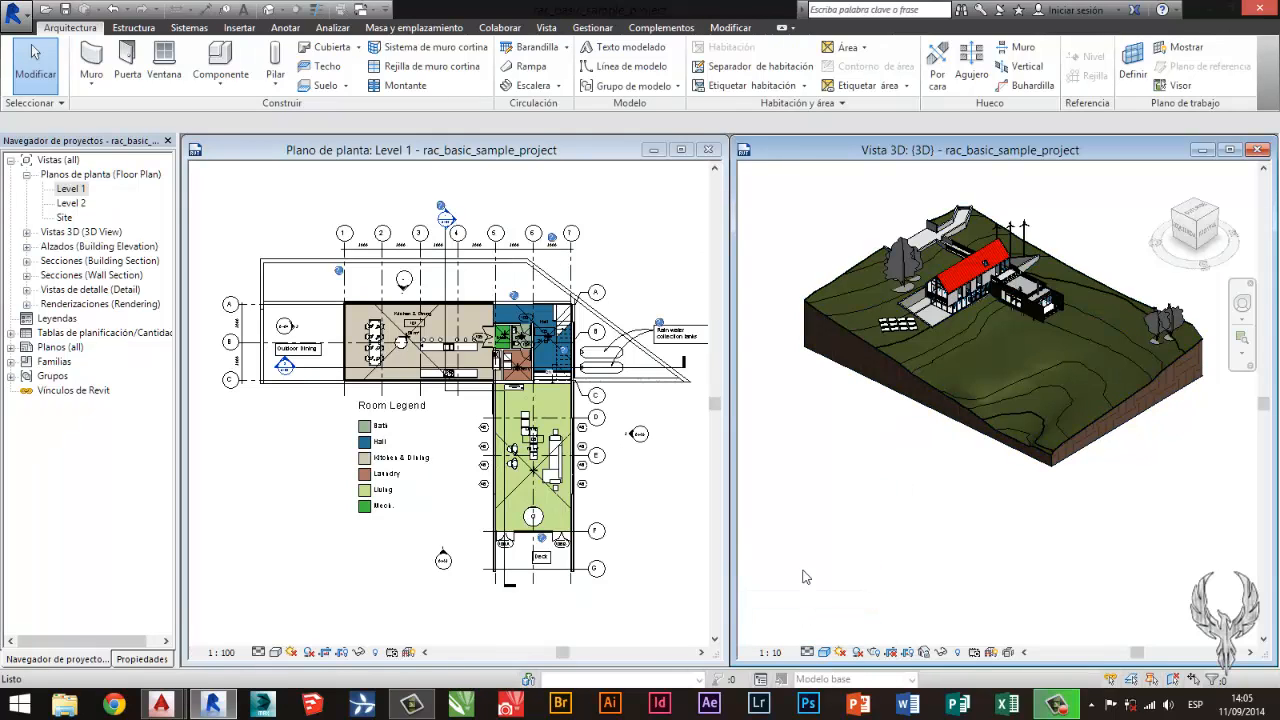
{"action": "left_click", "coordinate": [781, 655]}
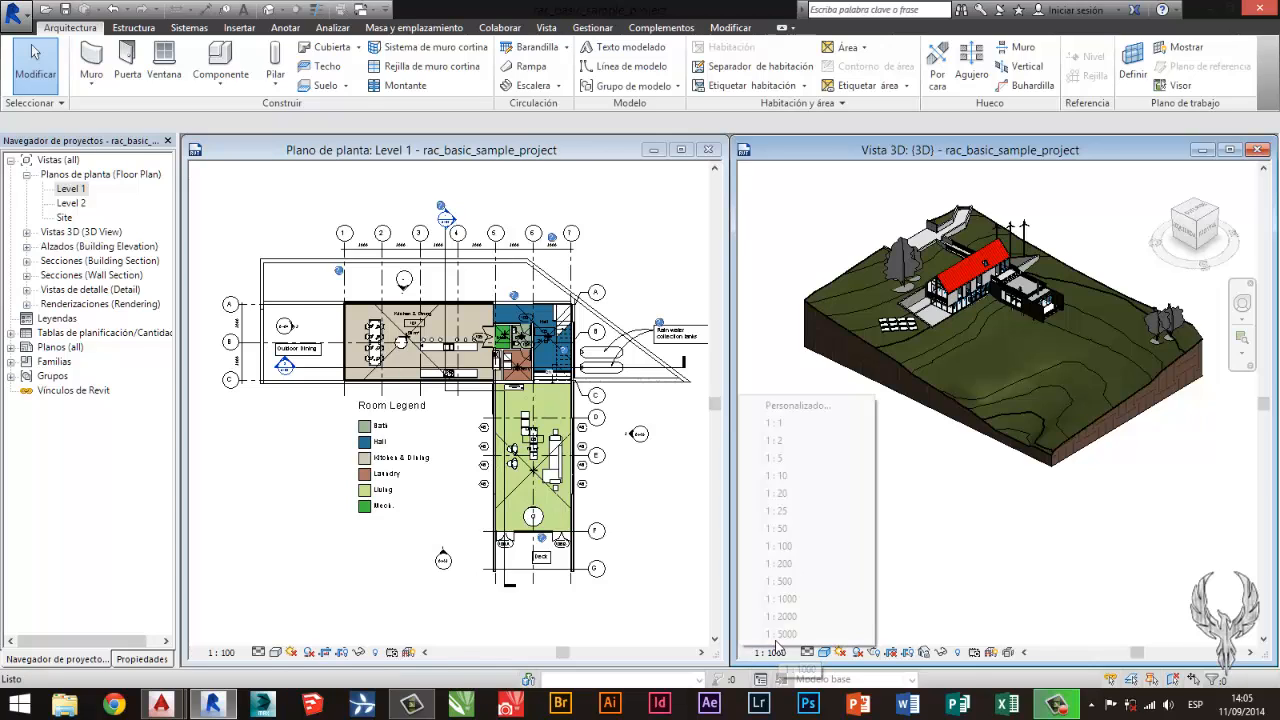
{"action": "left_click", "coordinate": [786, 546]}
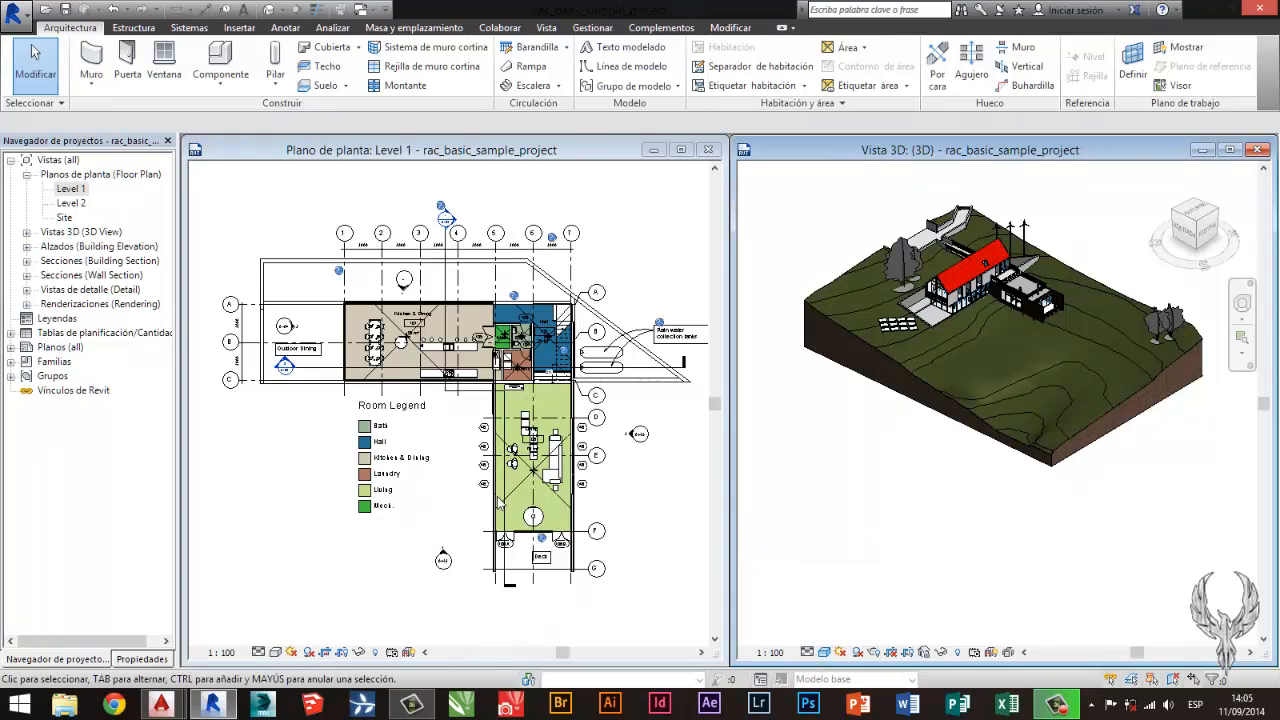
Set the Level 1 plan's detail level to Bajo and inspect the exterior wall above the hall up close.
{"action": "left_click", "coordinate": [372, 532]}
{"action": "middle_click_drag", "start_coordinate": [308, 553], "coordinate": [310, 555]}
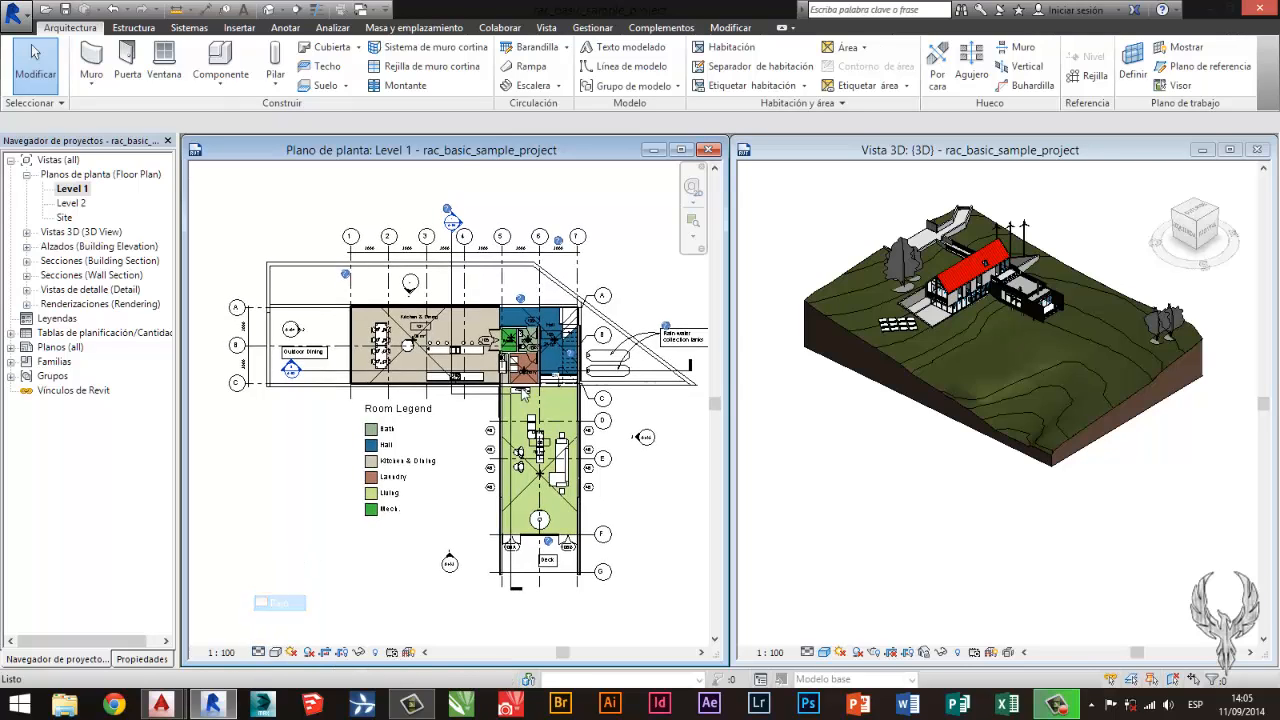
{"action": "scroll", "coordinate": [522, 392], "scroll_direction": "up", "scroll_amount": 6}
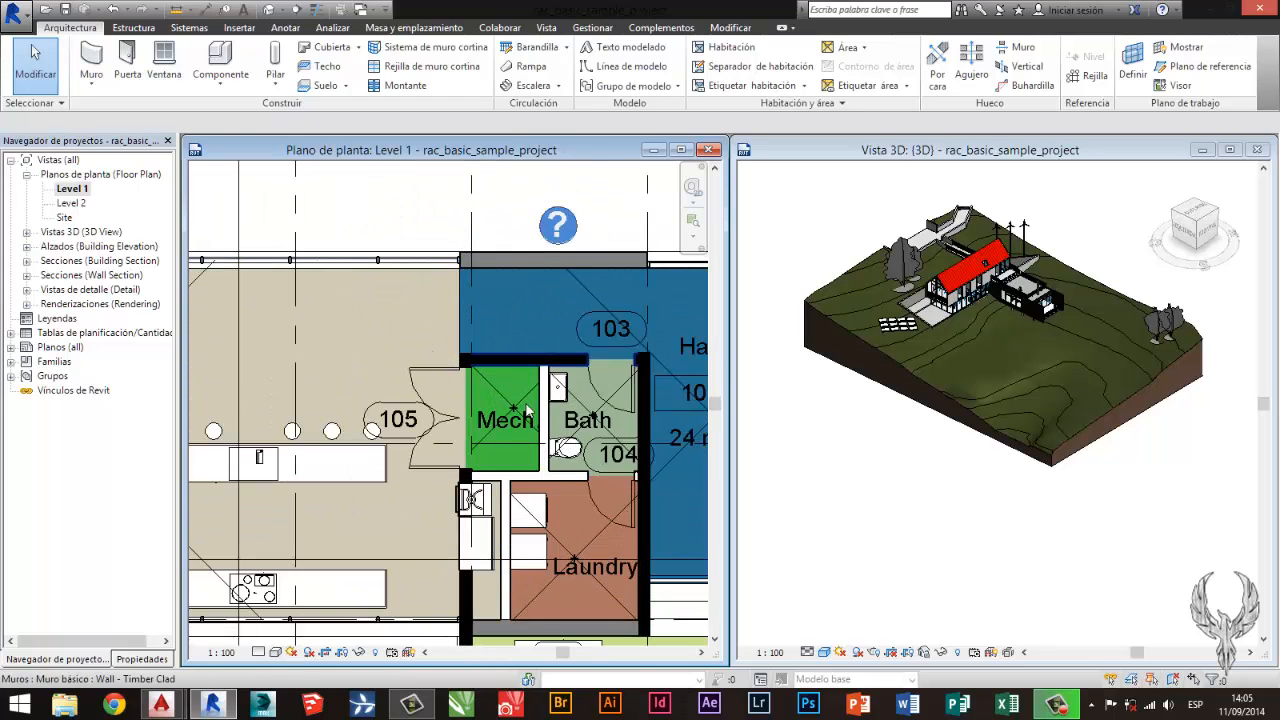
{"action": "scroll", "coordinate": [528, 410], "scroll_direction": "up", "scroll_amount": 2}
{"action": "scroll", "coordinate": [418, 176], "scroll_direction": "up", "scroll_amount": 5}
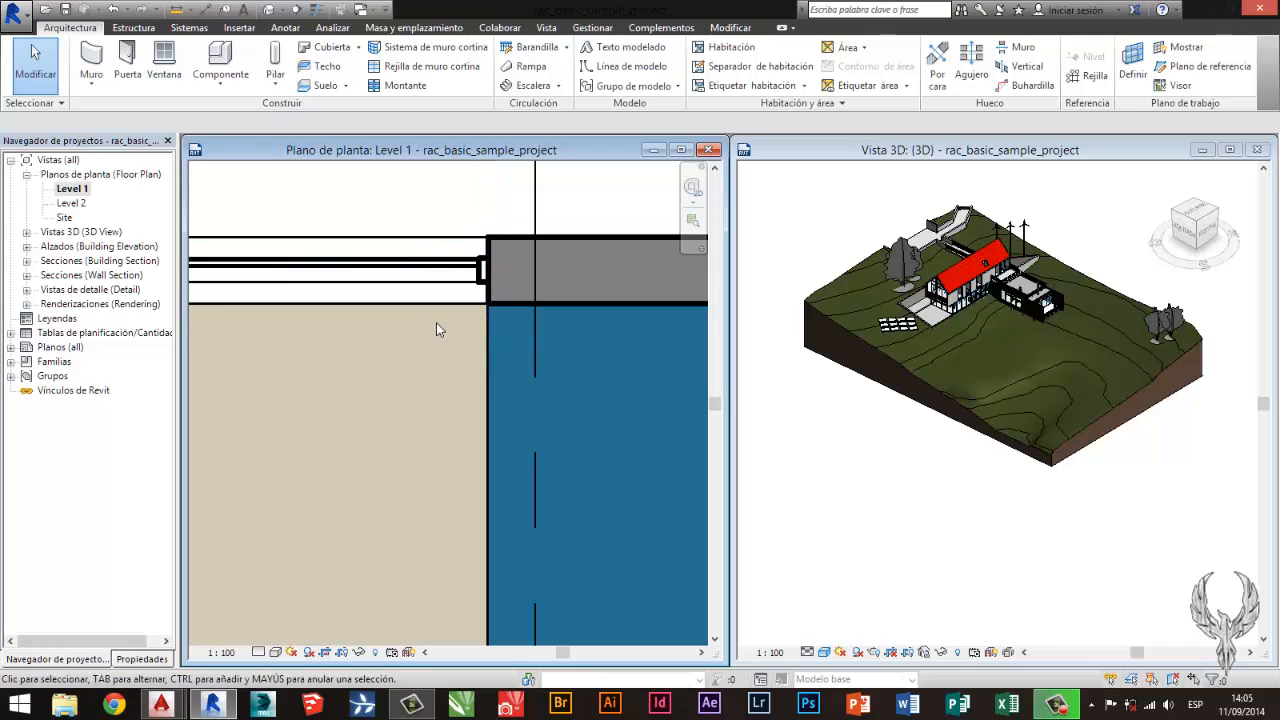
{"action": "middle_click_drag", "start_coordinate": [436, 322], "coordinate": [408, 360]}
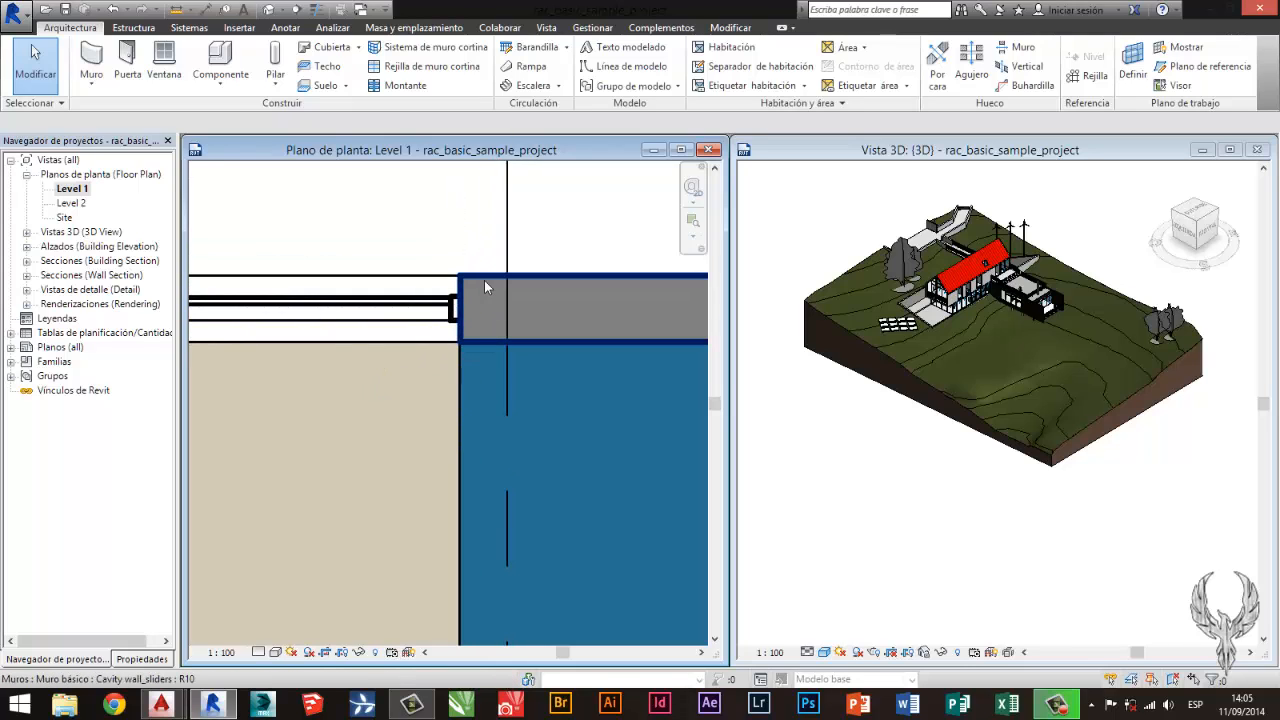
Set the Level 1 plan's detail level to Medio and inspect the layers of the walls around the hall and Mech room.
{"action": "left_click", "coordinate": [258, 652]}
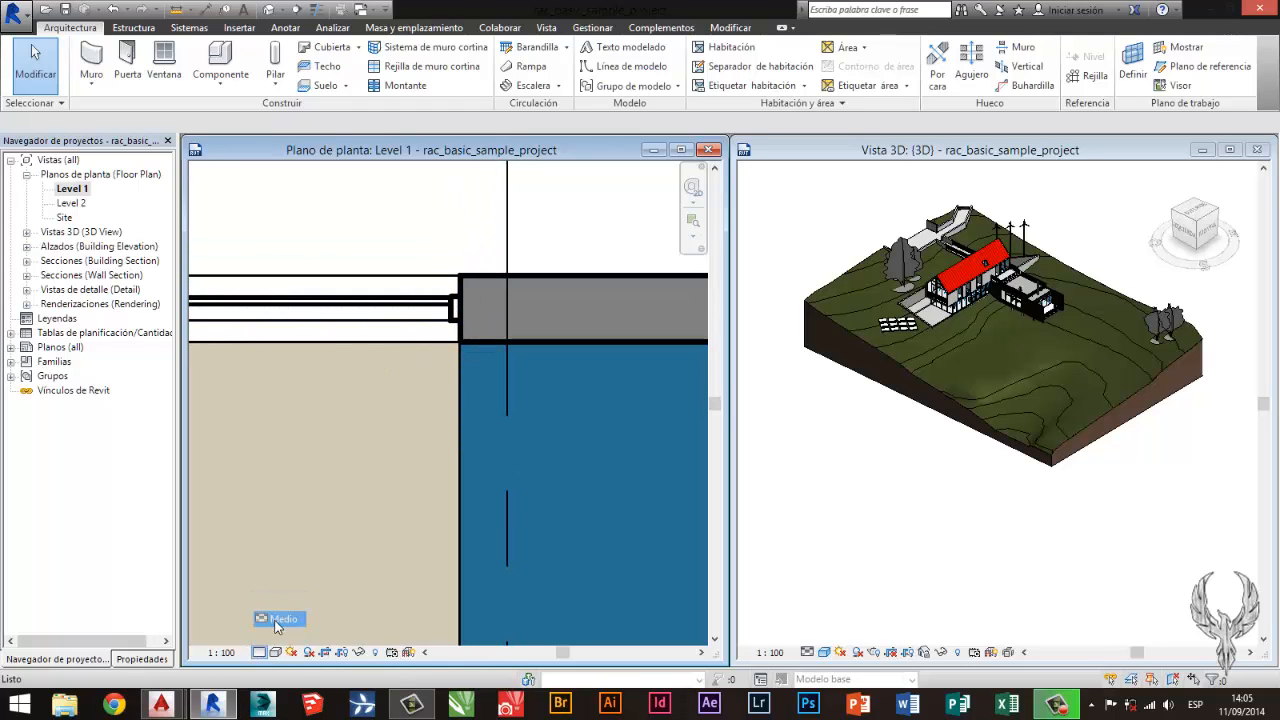
{"action": "left_click", "coordinate": [277, 621]}
{"action": "middle_click_drag", "start_coordinate": [543, 317], "coordinate": [398, 384]}
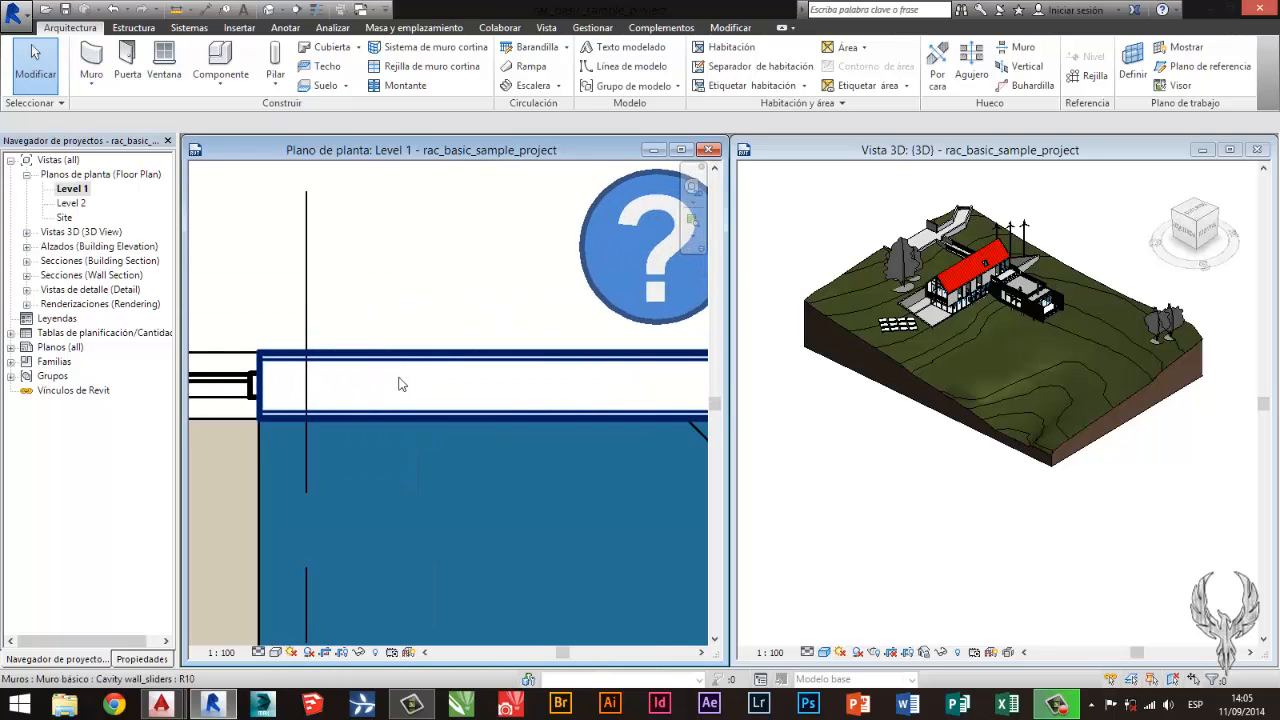
{"action": "scroll", "coordinate": [443, 369], "scroll_direction": "down", "scroll_amount": 2}
{"action": "left_click", "coordinate": [553, 276]}
{"action": "left_click", "coordinate": [433, 309]}
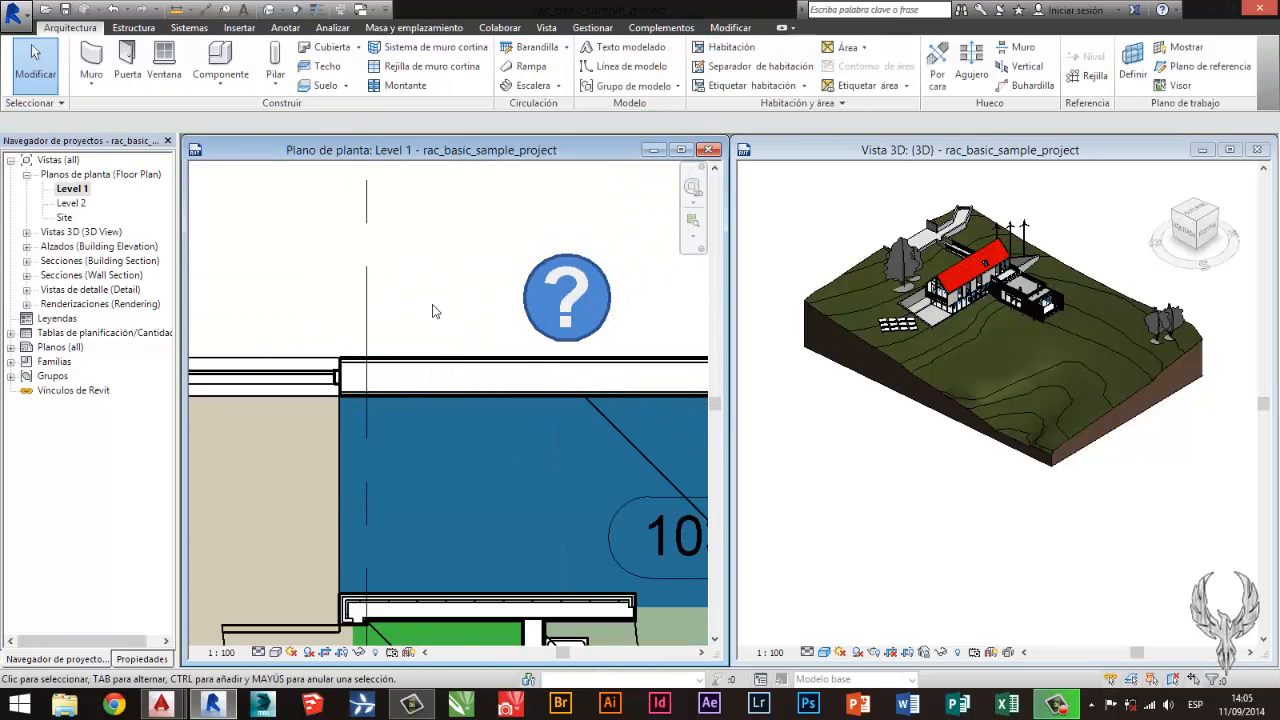
{"action": "scroll", "coordinate": [433, 311], "scroll_direction": "down", "scroll_amount": 2}
{"action": "scroll", "coordinate": [410, 430], "scroll_direction": "up", "scroll_amount": 4}
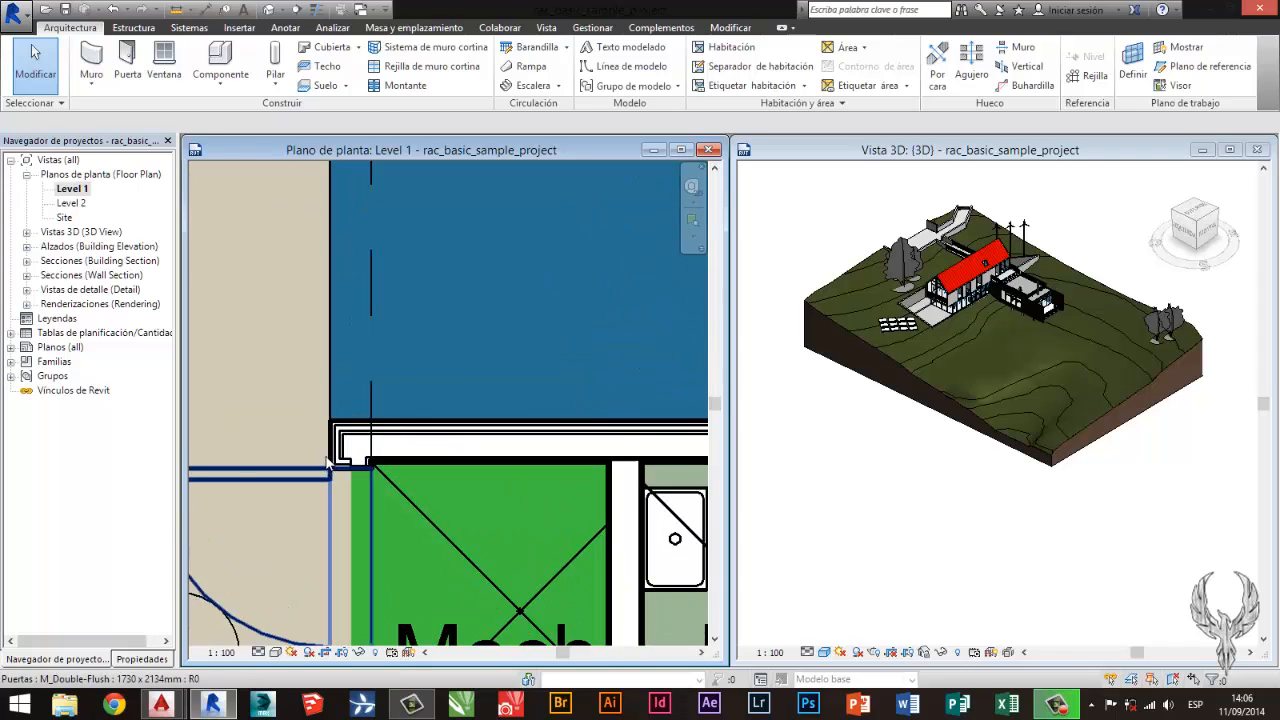
{"action": "scroll", "coordinate": [328, 462], "scroll_direction": "up", "scroll_amount": 2}
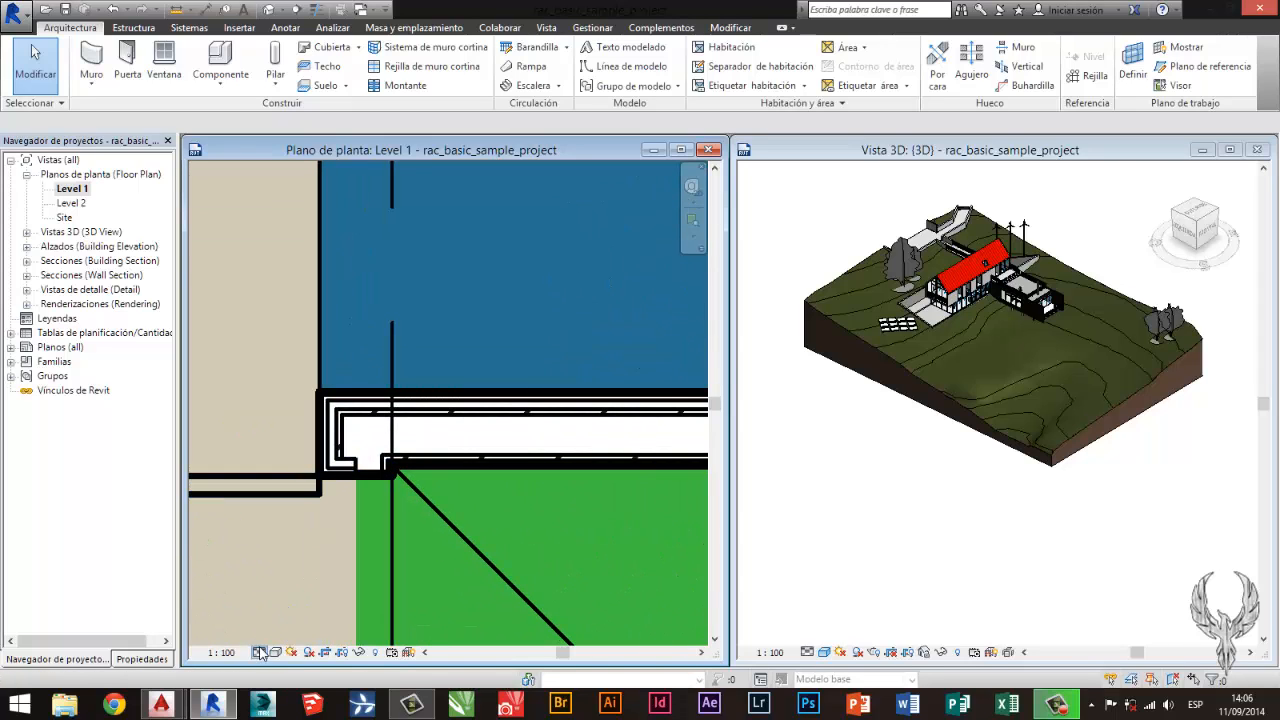
Compare the low detail level in the Level 1 plan, set it to the finest level, and inspect the walls near the Mech and Laundry rooms.
{"action": "left_click", "coordinate": [278, 604]}
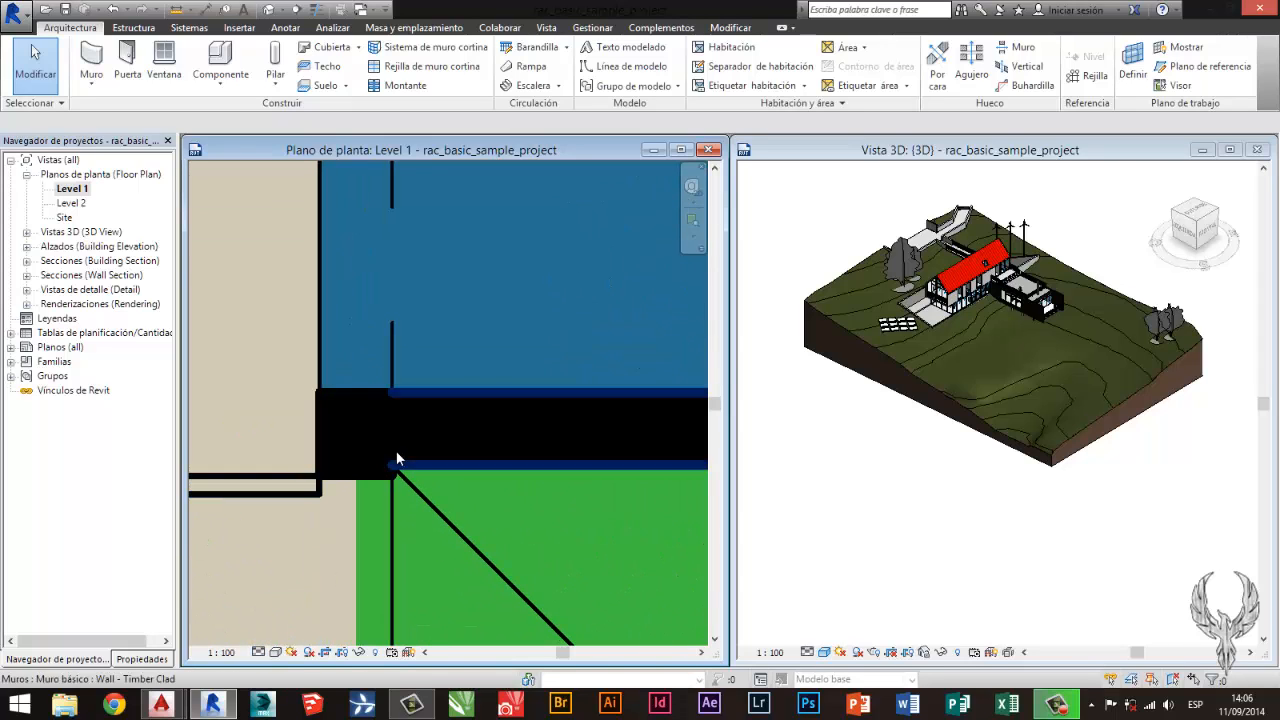
{"action": "left_click", "coordinate": [258, 652]}
{"action": "left_click", "coordinate": [272, 631]}
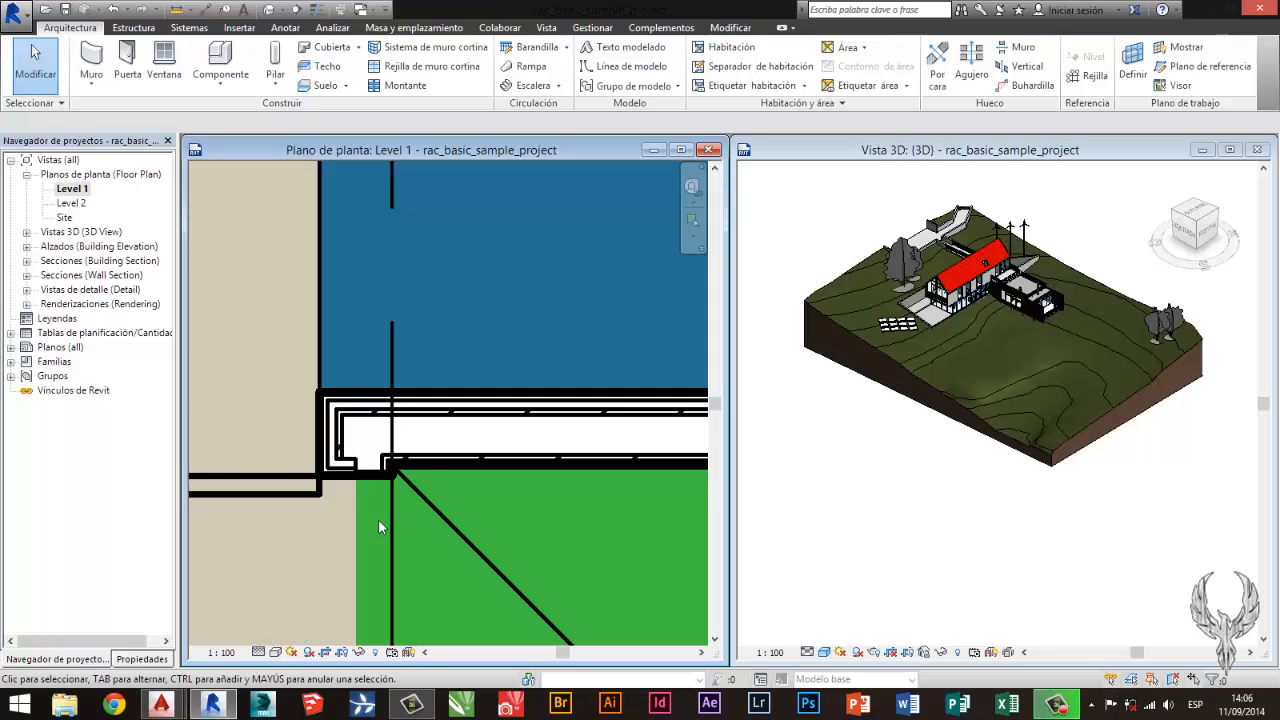
{"action": "scroll", "coordinate": [412, 300], "scroll_direction": "down", "scroll_amount": 4}
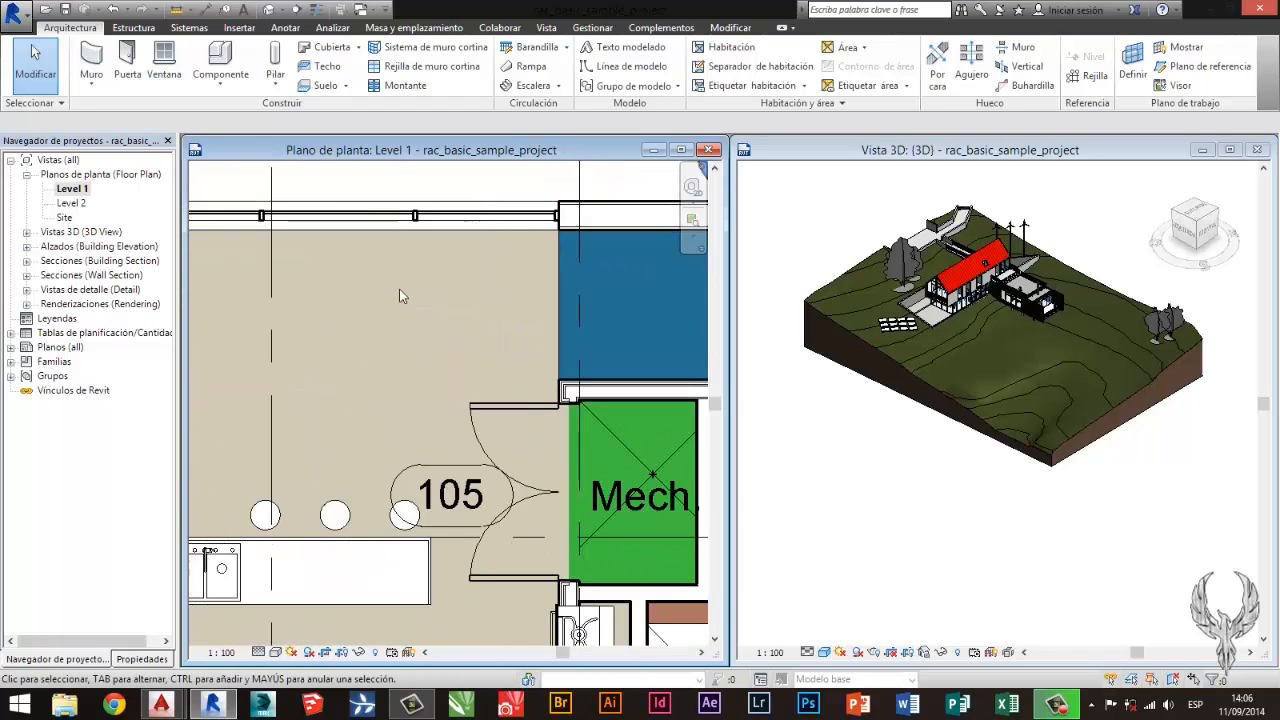
{"action": "scroll", "coordinate": [399, 290], "scroll_direction": "down", "scroll_amount": 3}
{"action": "scroll", "coordinate": [497, 498], "scroll_direction": "up", "scroll_amount": 5}
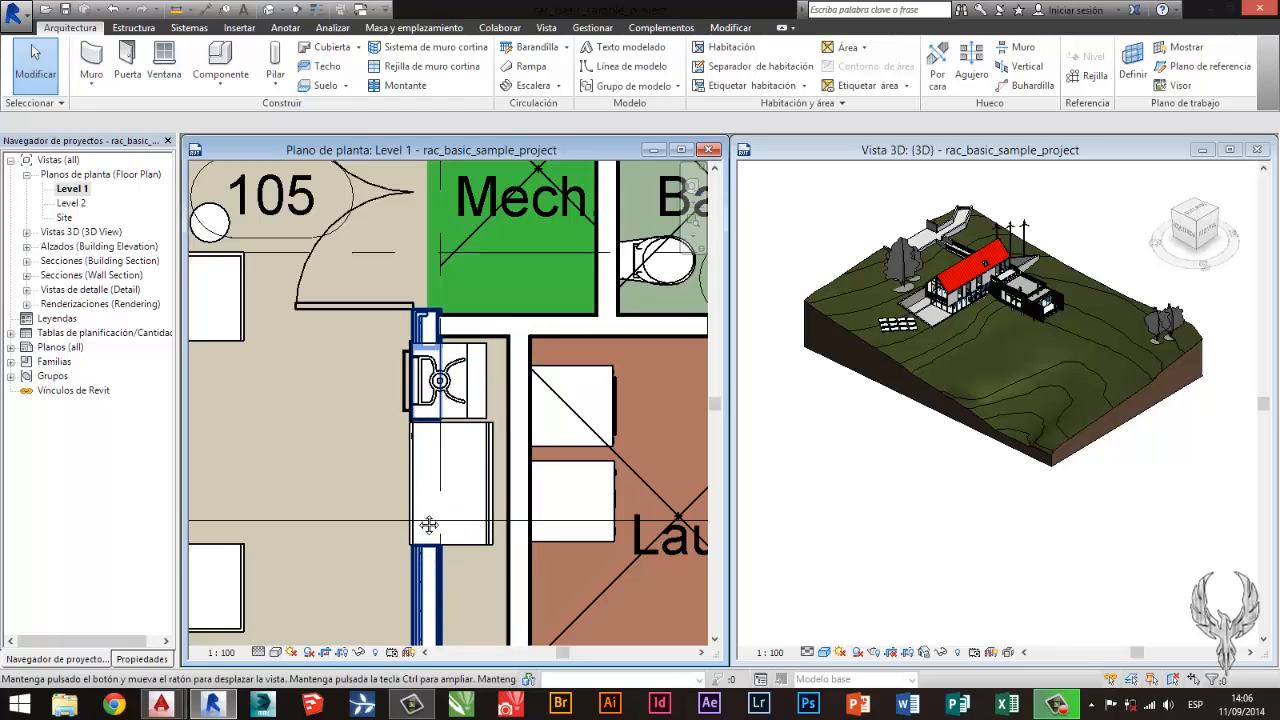
Set the 3D view's detail level to Bajo and inspect the house's gable balcony and its railing up close.
{"action": "scroll", "coordinate": [429, 523], "scroll_direction": "down", "scroll_amount": 5}
{"action": "scroll", "coordinate": [429, 323], "scroll_direction": "up", "scroll_amount": 3}
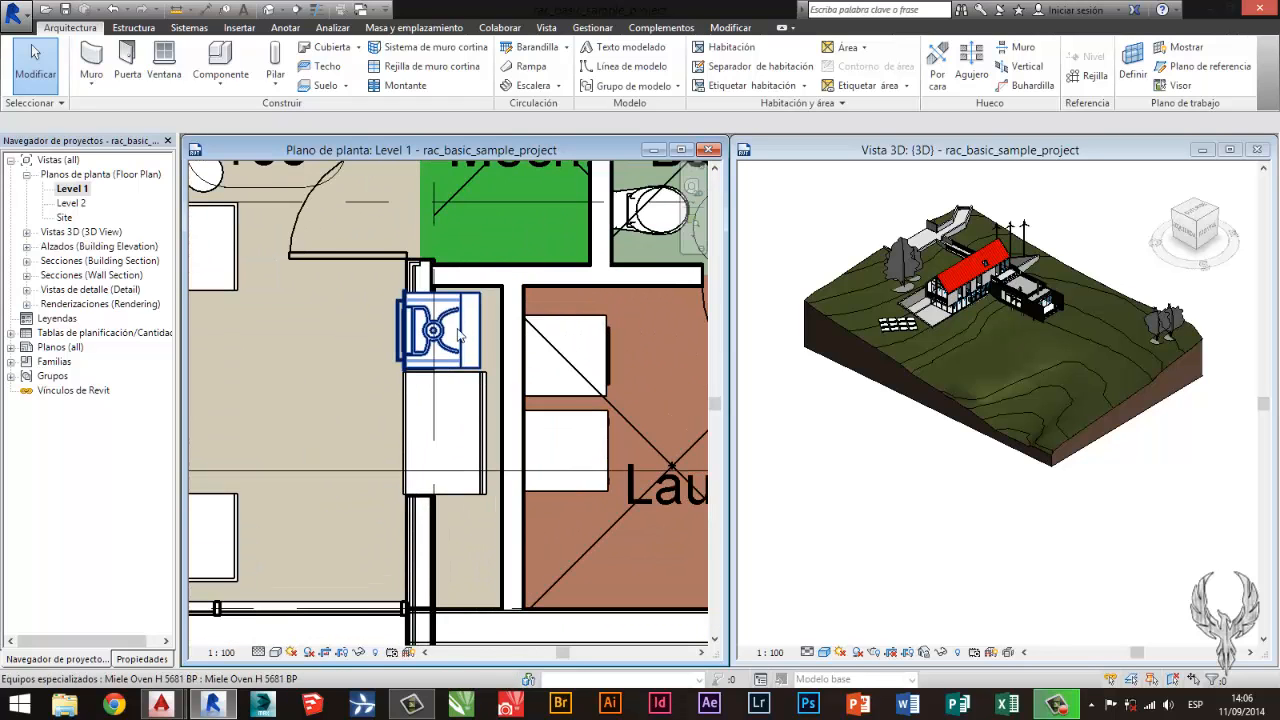
{"action": "scroll", "coordinate": [516, 362], "scroll_direction": "down", "scroll_amount": 3}
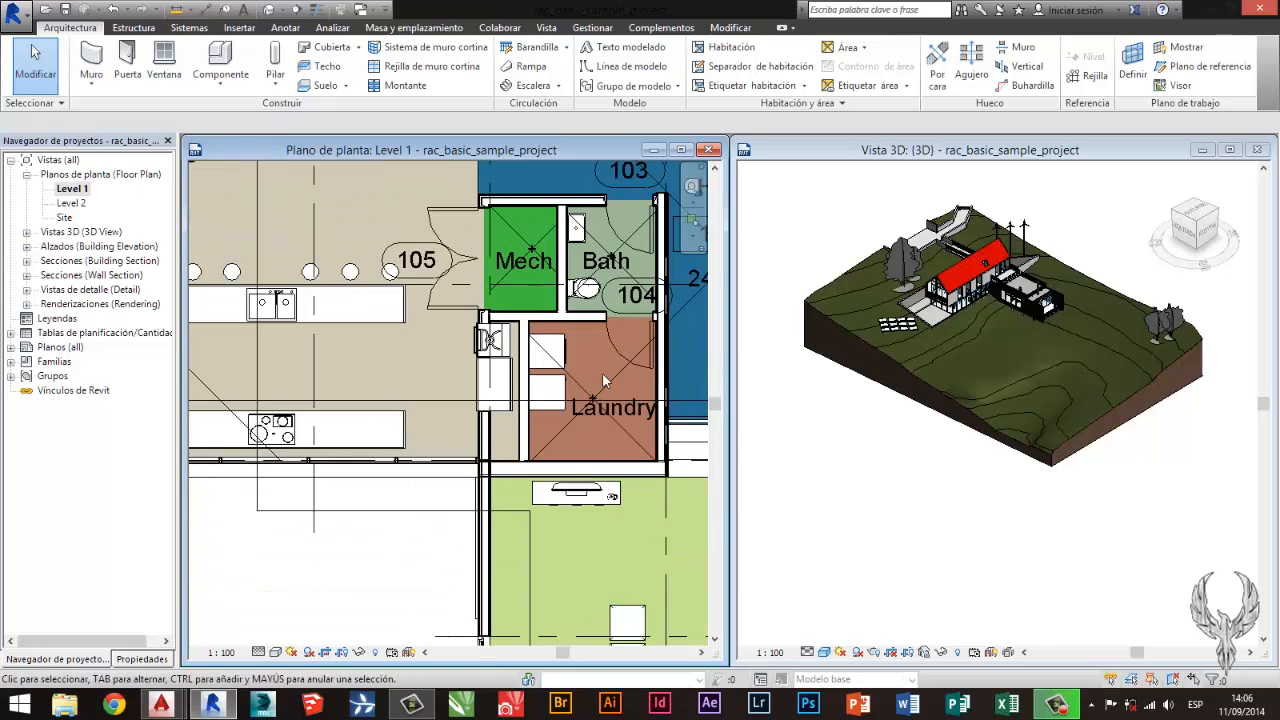
{"action": "scroll", "coordinate": [578, 383], "scroll_direction": "down", "scroll_amount": 4}
{"action": "scroll", "coordinate": [1020, 283], "scroll_direction": "up", "scroll_amount": 5}
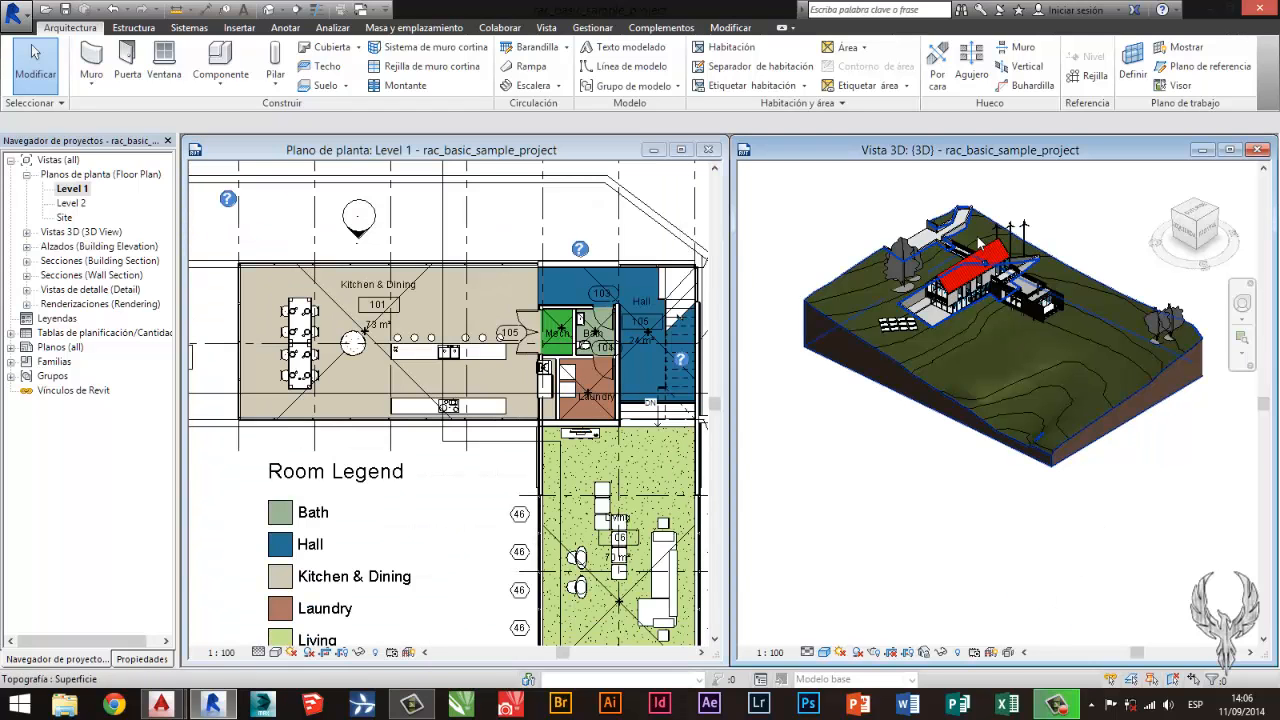
{"action": "left_click", "coordinate": [808, 652]}
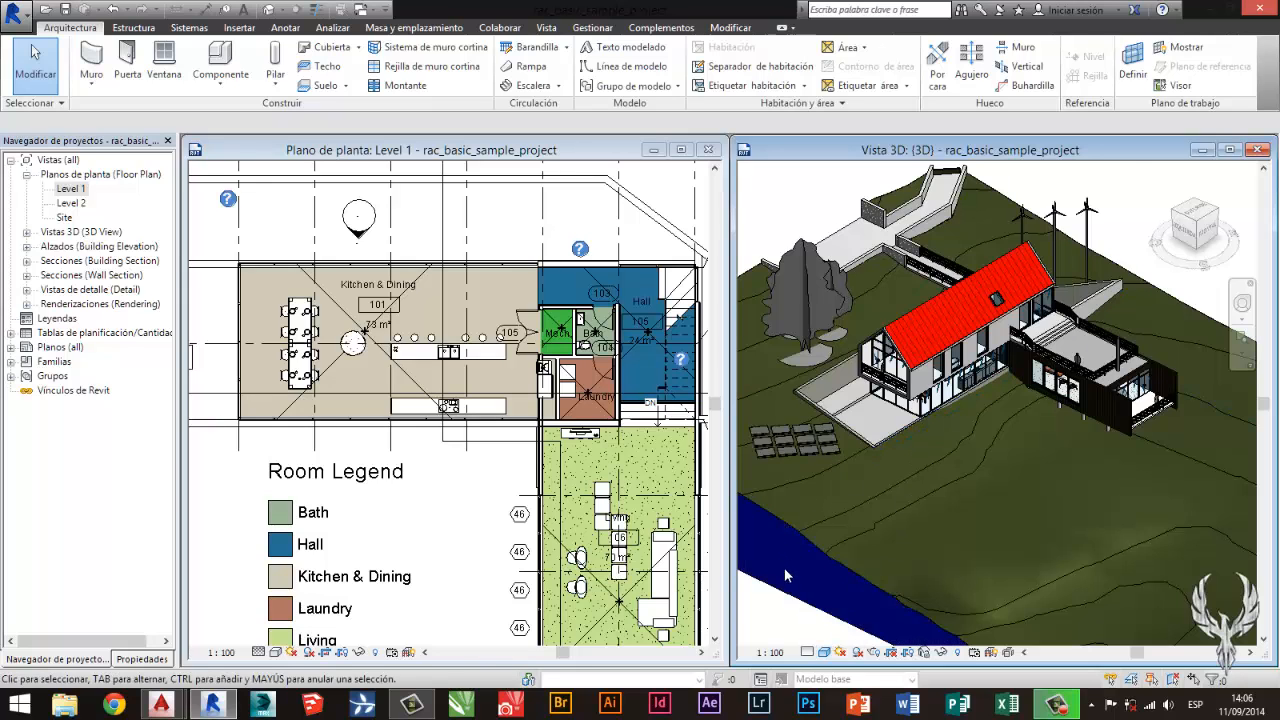
{"action": "middle_click_drag", "start_coordinate": [784, 567], "coordinate": [828, 359], "text": "shift"}
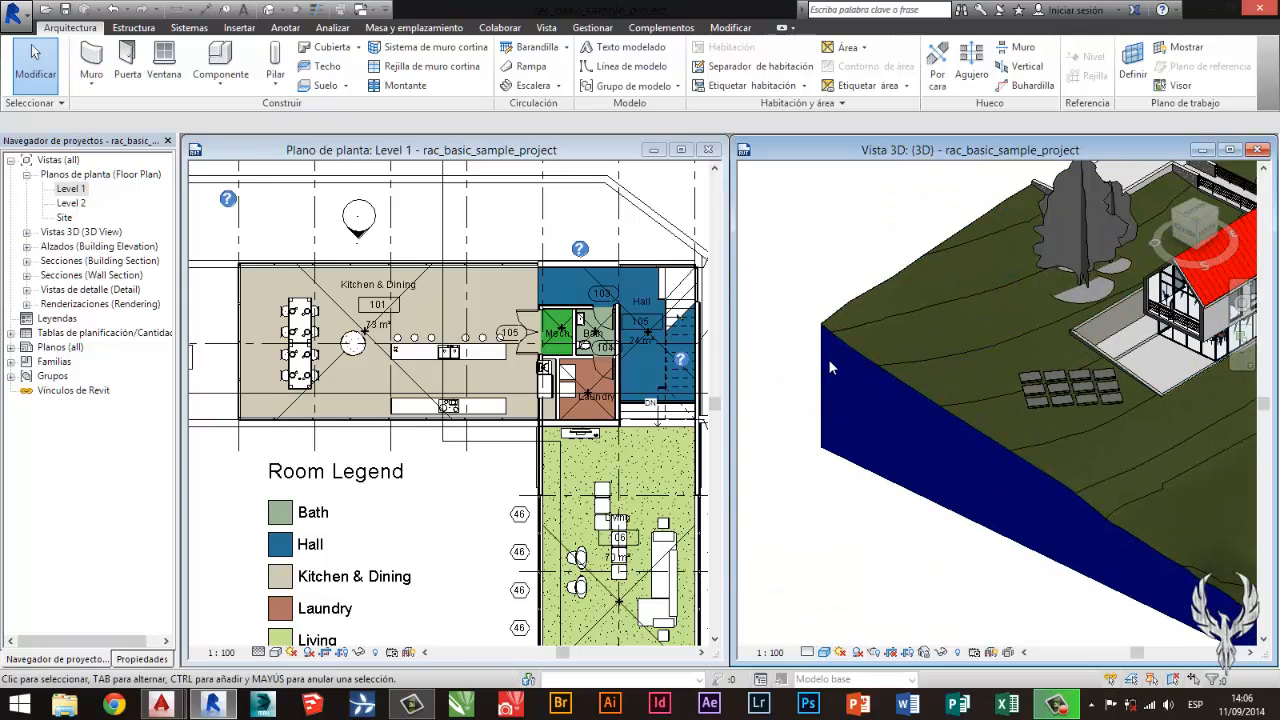
{"action": "middle_click_drag", "start_coordinate": [1053, 435], "coordinate": [736, 548]}
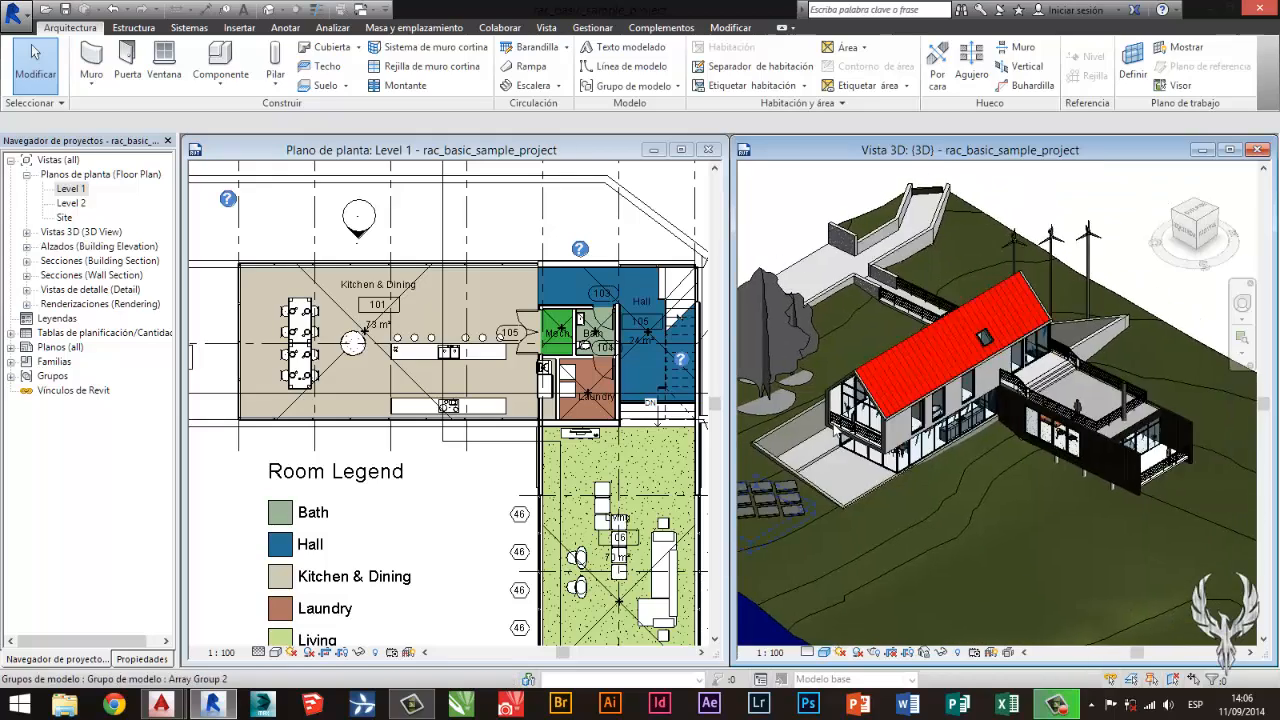
{"action": "scroll", "coordinate": [858, 366], "scroll_direction": "up", "scroll_amount": 10}
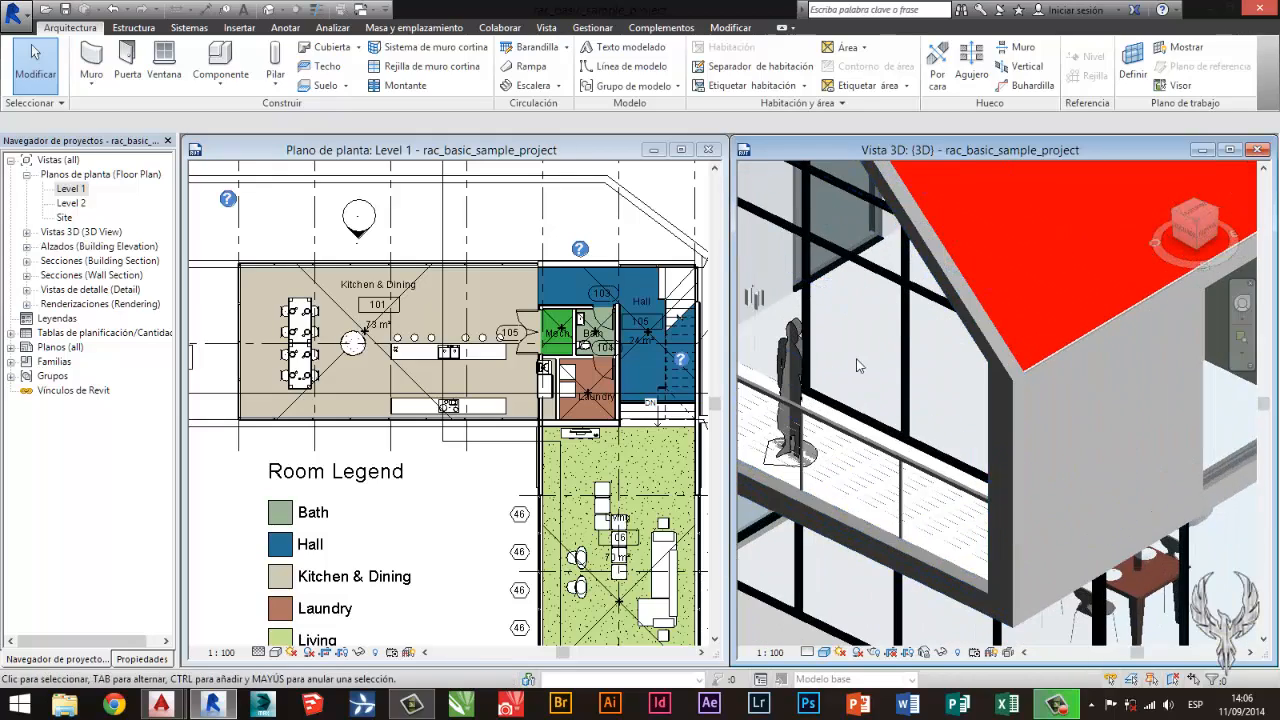
{"action": "middle_click_drag", "start_coordinate": [858, 366], "coordinate": [1006, 457], "text": "shift"}
{"action": "scroll", "coordinate": [975, 448], "scroll_direction": "up", "scroll_amount": 6}
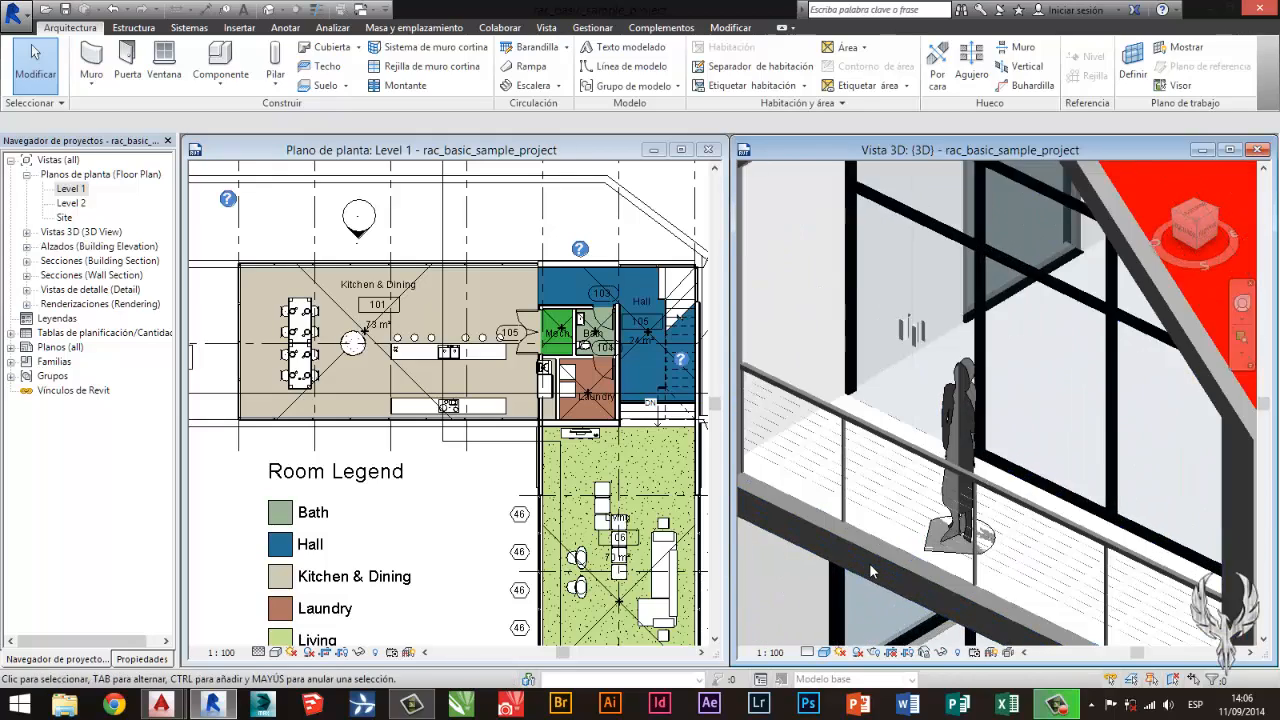
{"action": "scroll", "coordinate": [857, 481], "scroll_direction": "down", "scroll_amount": 8}
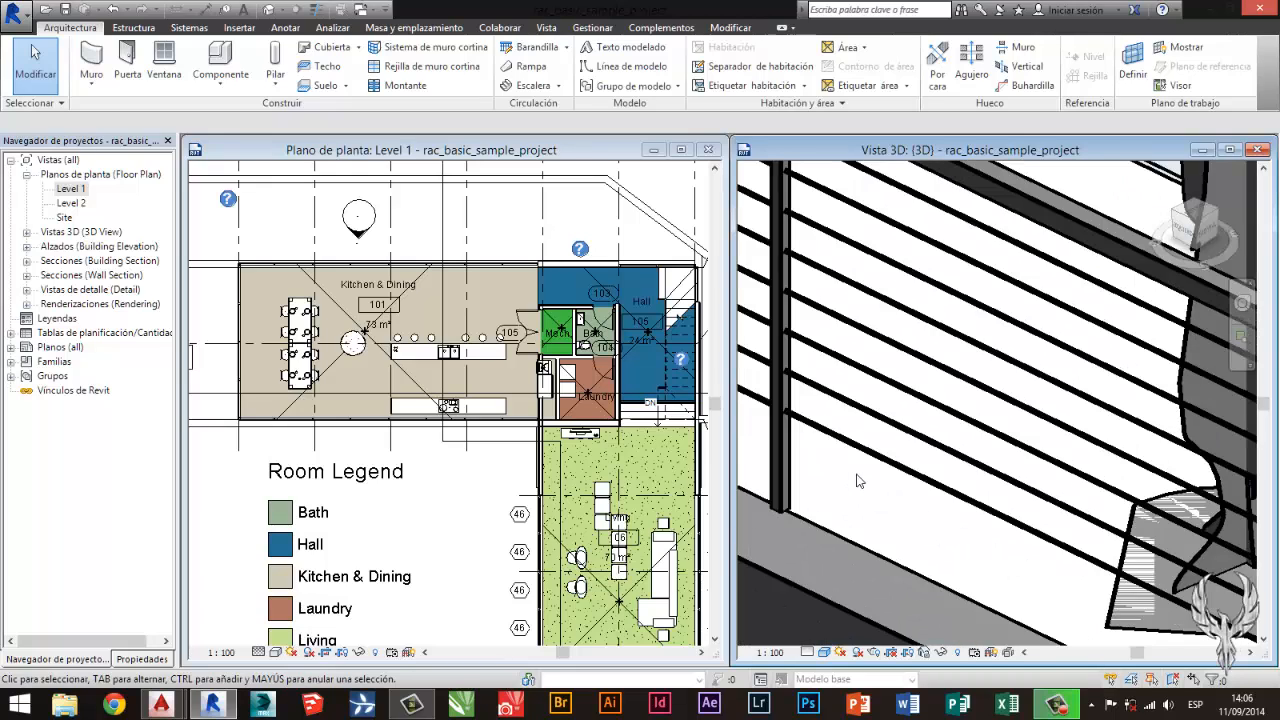
{"action": "middle_click_drag", "start_coordinate": [840, 438], "coordinate": [970, 338]}
Set the 3D view's detail level to Medio and examine the solar panel array on the terrain beside the house.
{"action": "left_click", "coordinate": [808, 652]}
{"action": "left_click", "coordinate": [820, 622]}
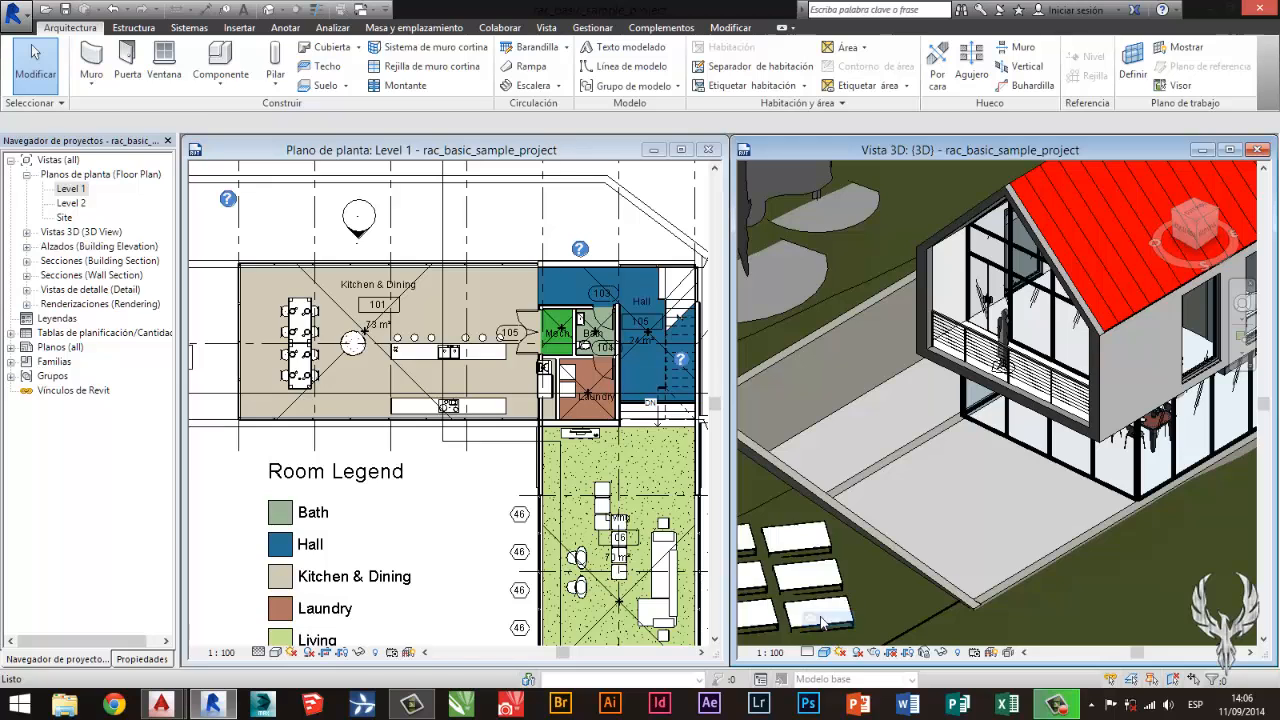
{"action": "scroll", "coordinate": [932, 534], "scroll_direction": "down", "scroll_amount": 2}
{"action": "middle_click_drag", "start_coordinate": [770, 580], "coordinate": [941, 499]}
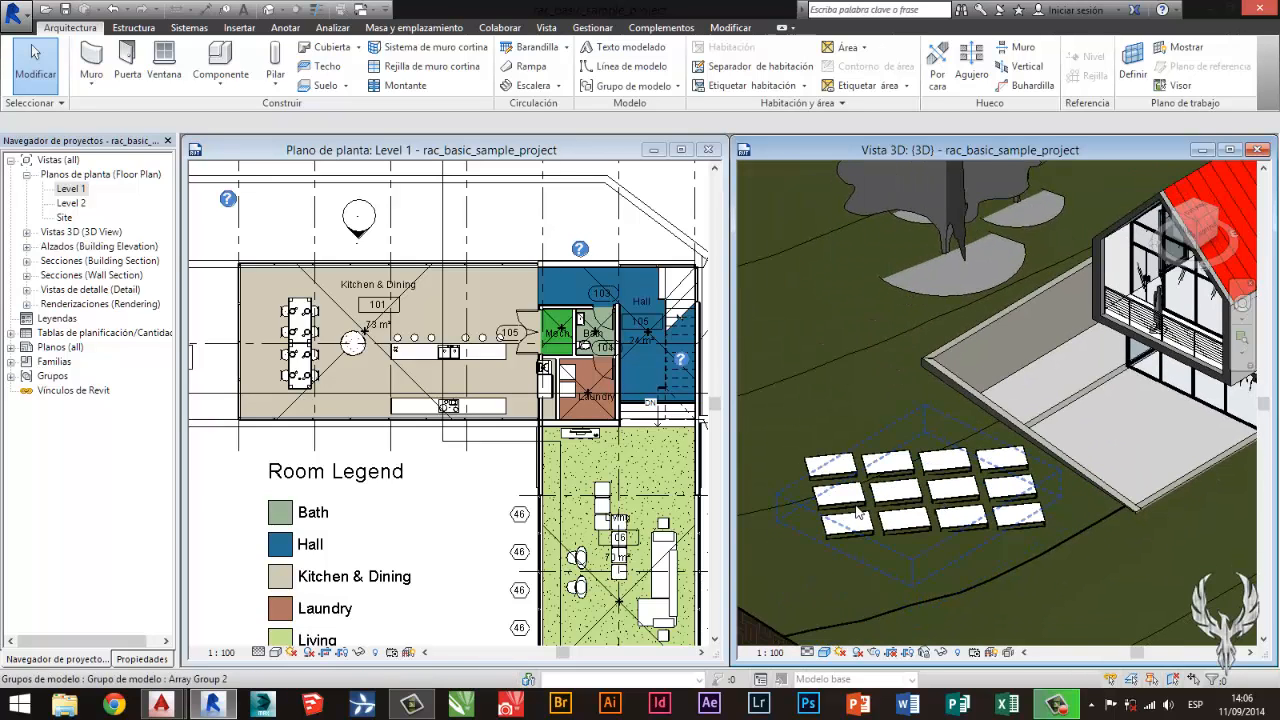
{"action": "middle_click_drag", "start_coordinate": [857, 512], "coordinate": [937, 497]}
Compare the solar panels at the Bajo, Medio and Alto detail levels and leave the 3D view at Alto.
{"action": "left_click", "coordinate": [812, 604]}
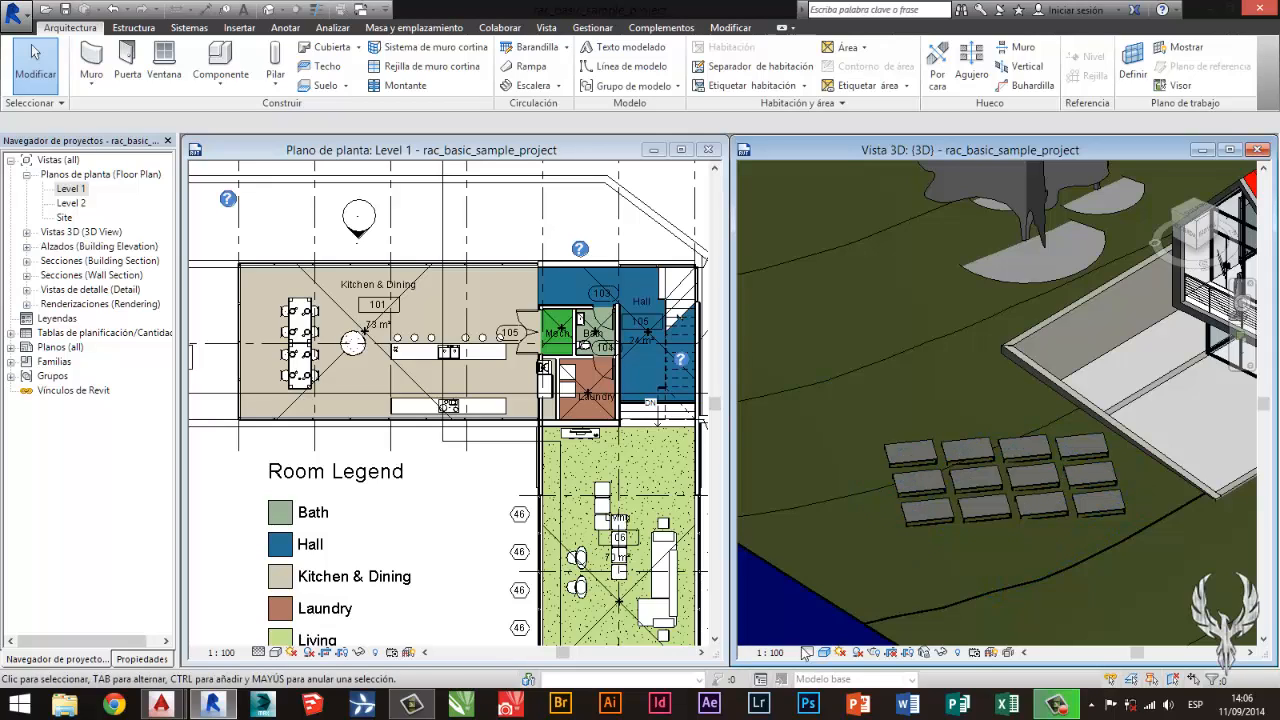
{"action": "left_click", "coordinate": [818, 619]}
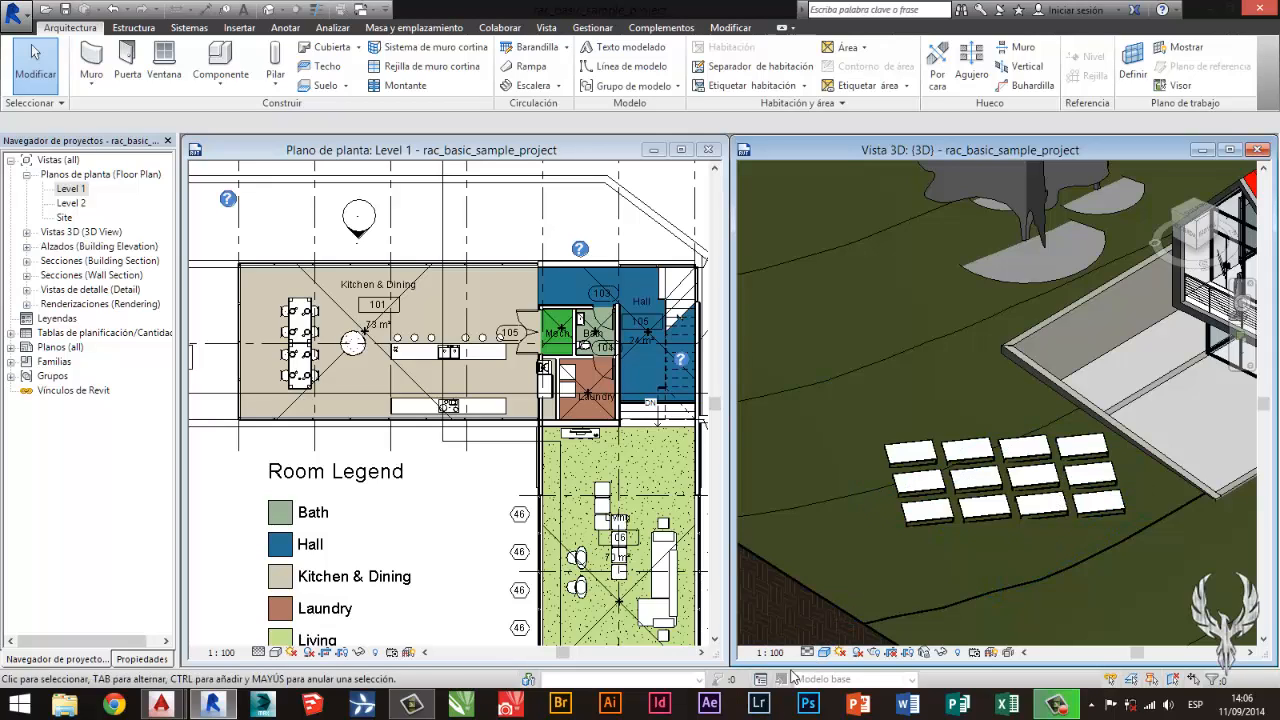
{"action": "left_click", "coordinate": [822, 635]}
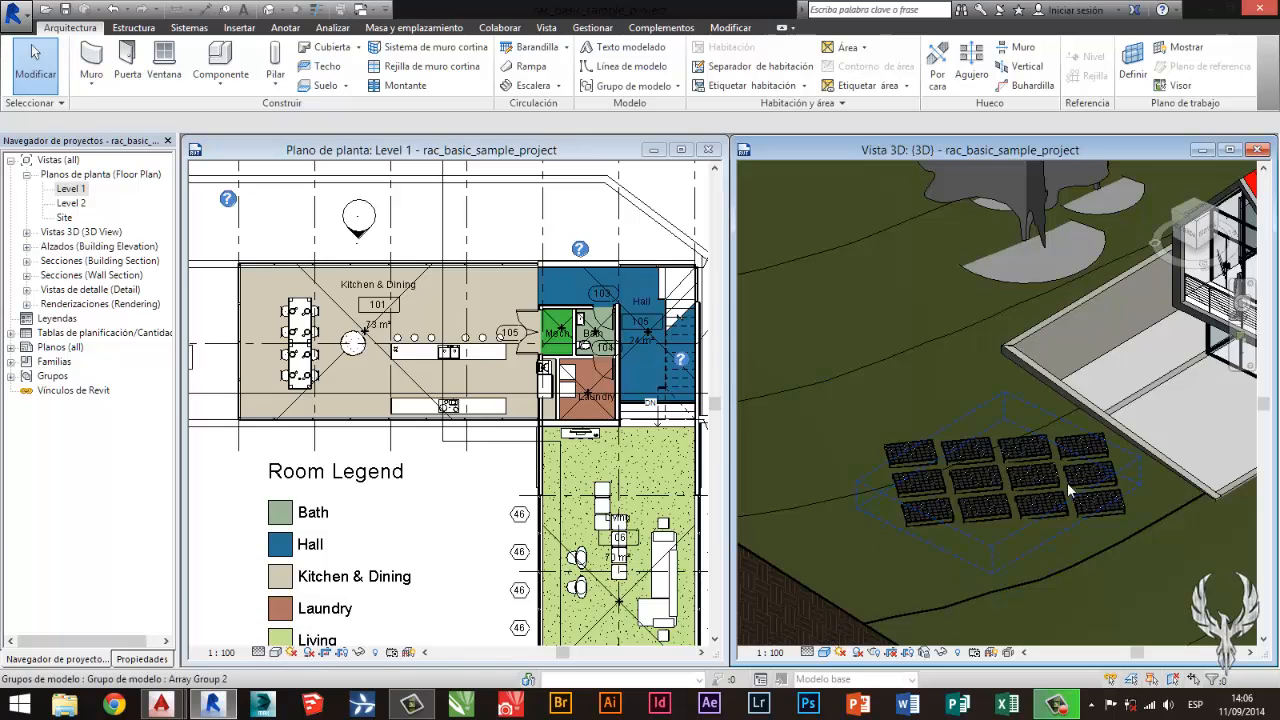
{"action": "scroll", "coordinate": [1067, 482], "scroll_direction": "up", "scroll_amount": 5}
{"action": "scroll", "coordinate": [1126, 492], "scroll_direction": "up", "scroll_amount": 4}
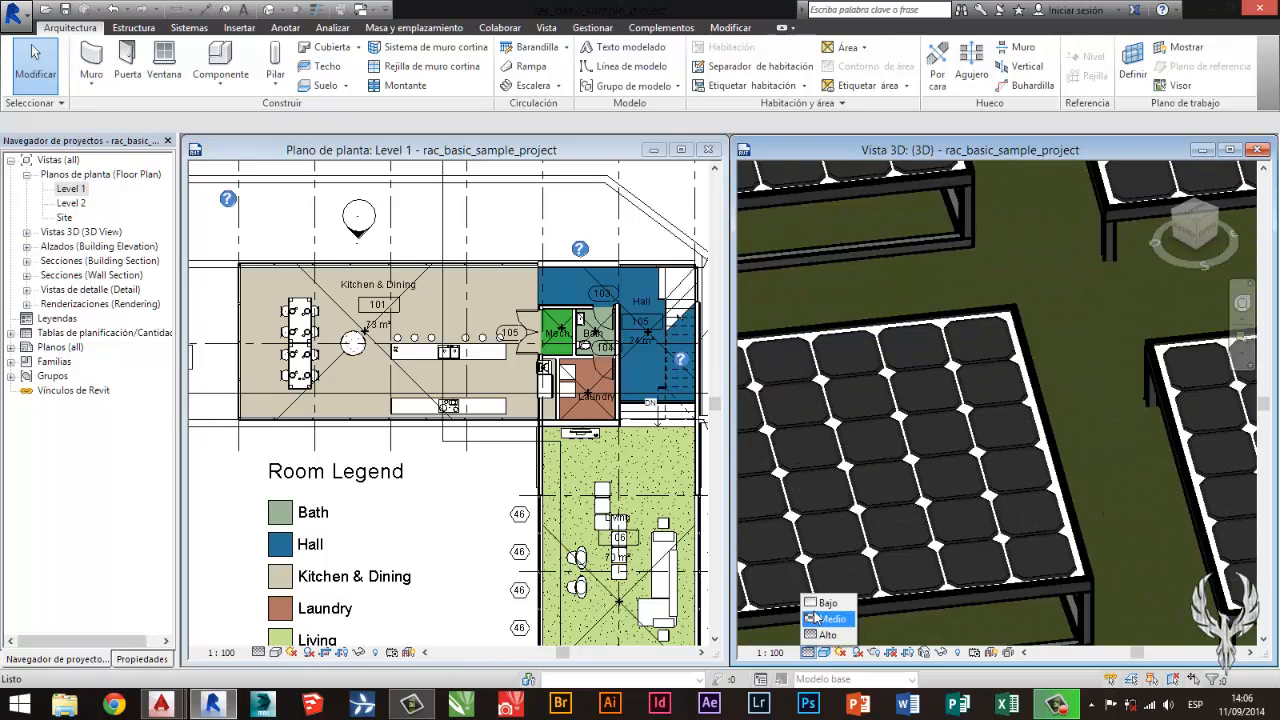
{"action": "left_click", "coordinate": [824, 603]}
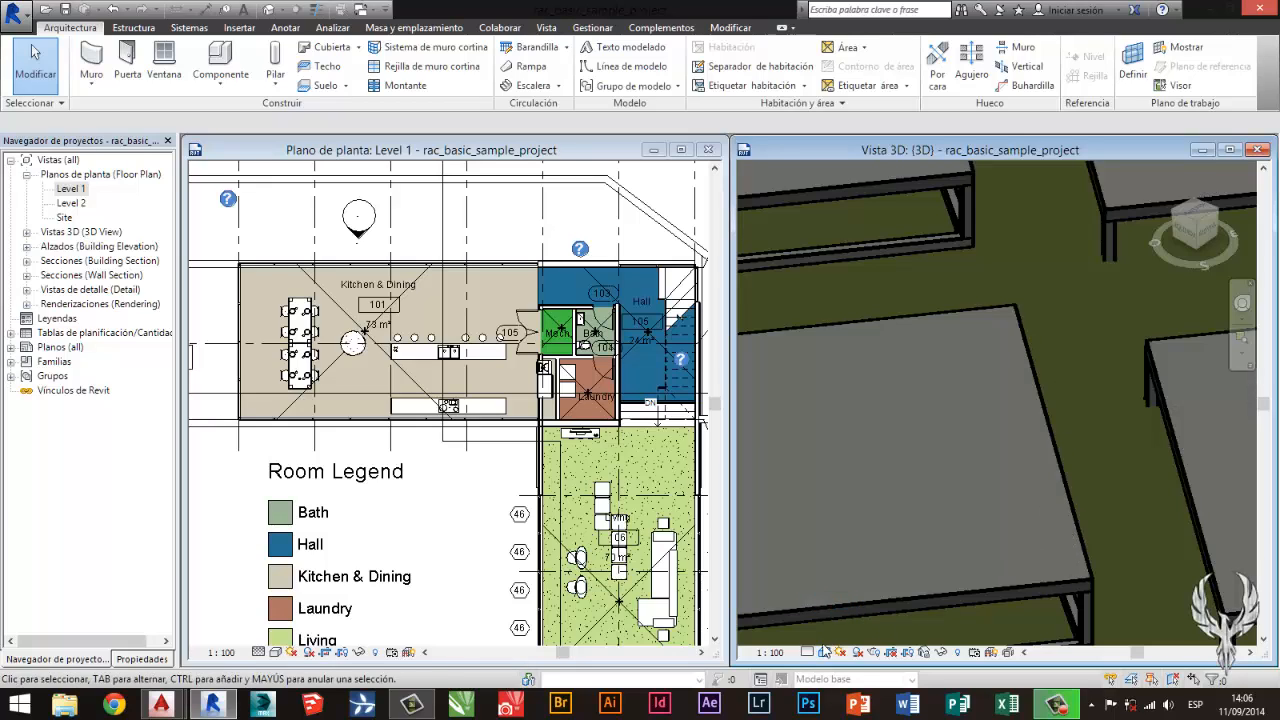
{"action": "left_click", "coordinate": [809, 652]}
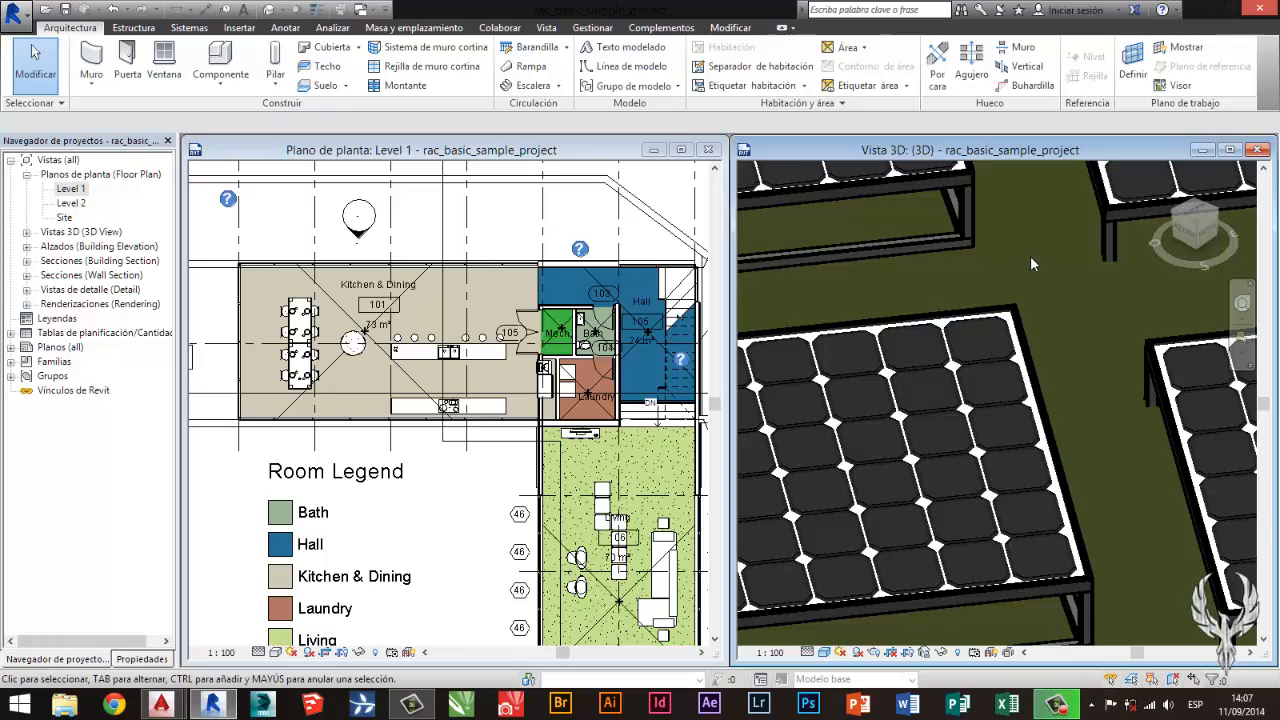
Examine the detailed solar panels, the whole 3D site and the full Level 1 plan.
{"action": "scroll", "coordinate": [1030, 256], "scroll_direction": "down", "scroll_amount": 2}
{"action": "middle_click_drag", "start_coordinate": [1030, 257], "coordinate": [1091, 354]}
{"action": "left_click", "coordinate": [1068, 338]}
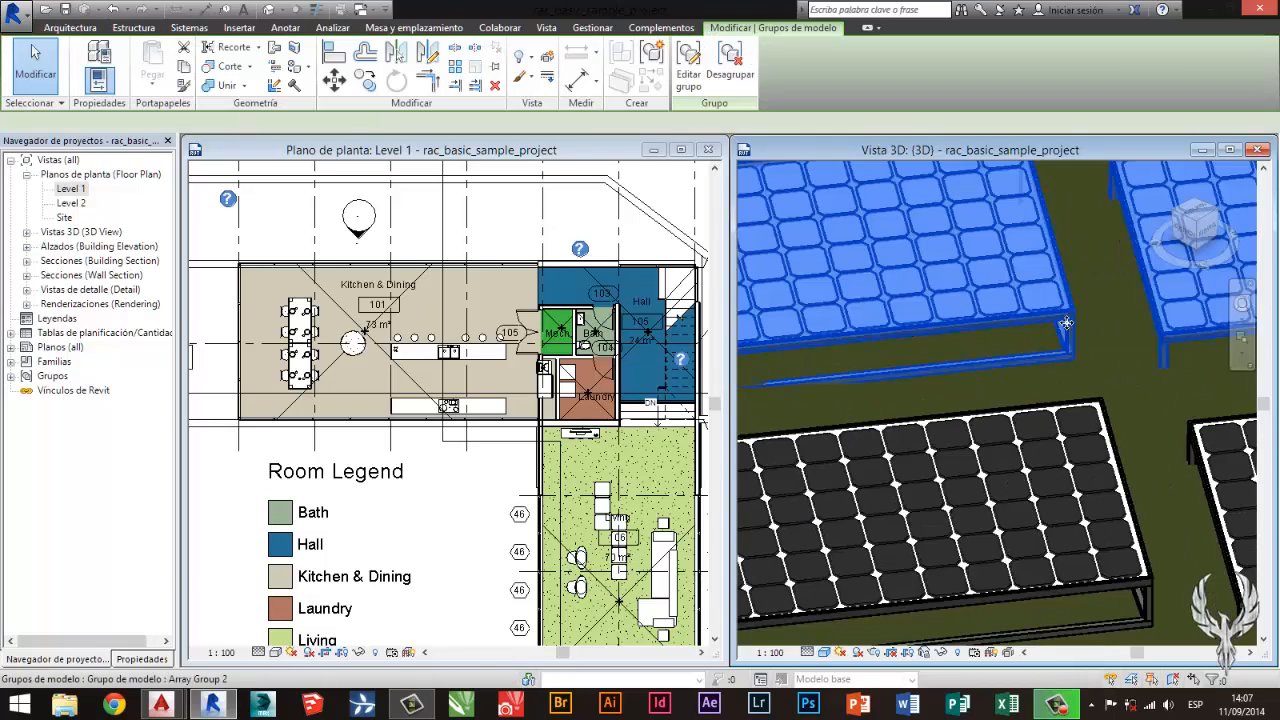
{"action": "scroll", "coordinate": [1102, 309], "scroll_direction": "down", "scroll_amount": 3}
{"action": "key", "text": "Escape"}
{"action": "scroll", "coordinate": [1021, 434], "scroll_direction": "down", "scroll_amount": 6}
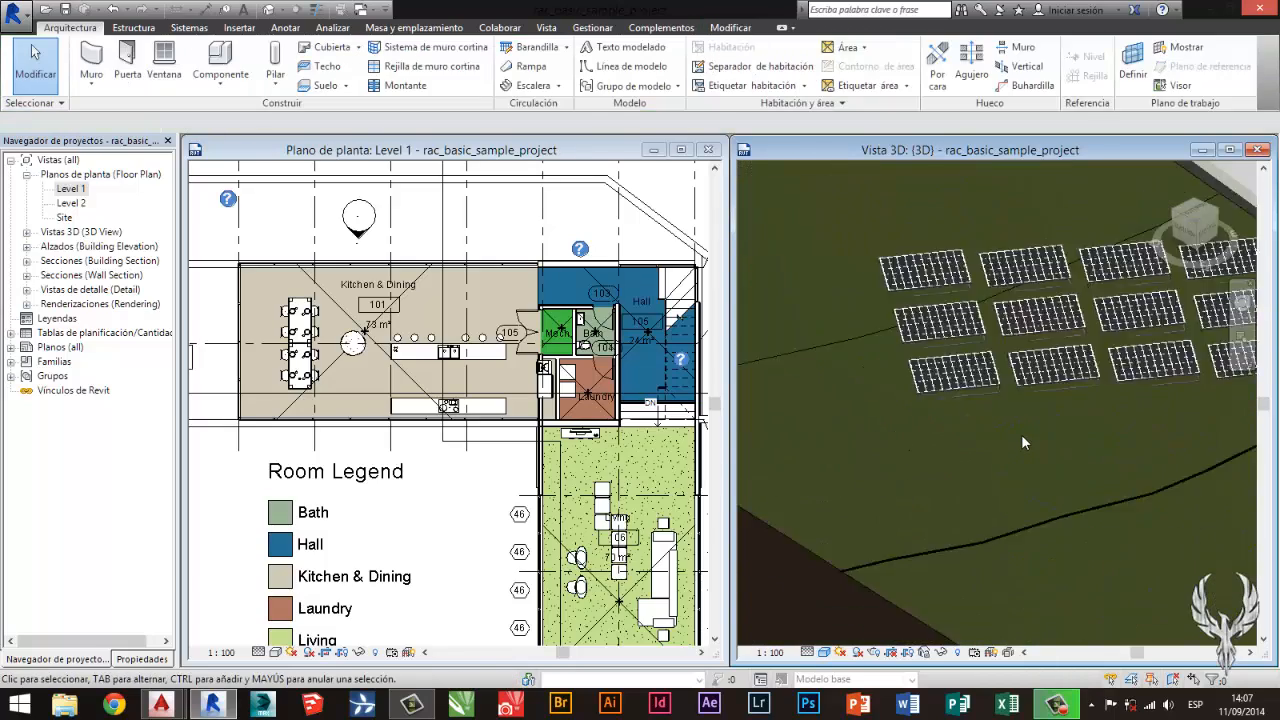
{"action": "scroll", "coordinate": [988, 462], "scroll_direction": "down", "scroll_amount": 2}
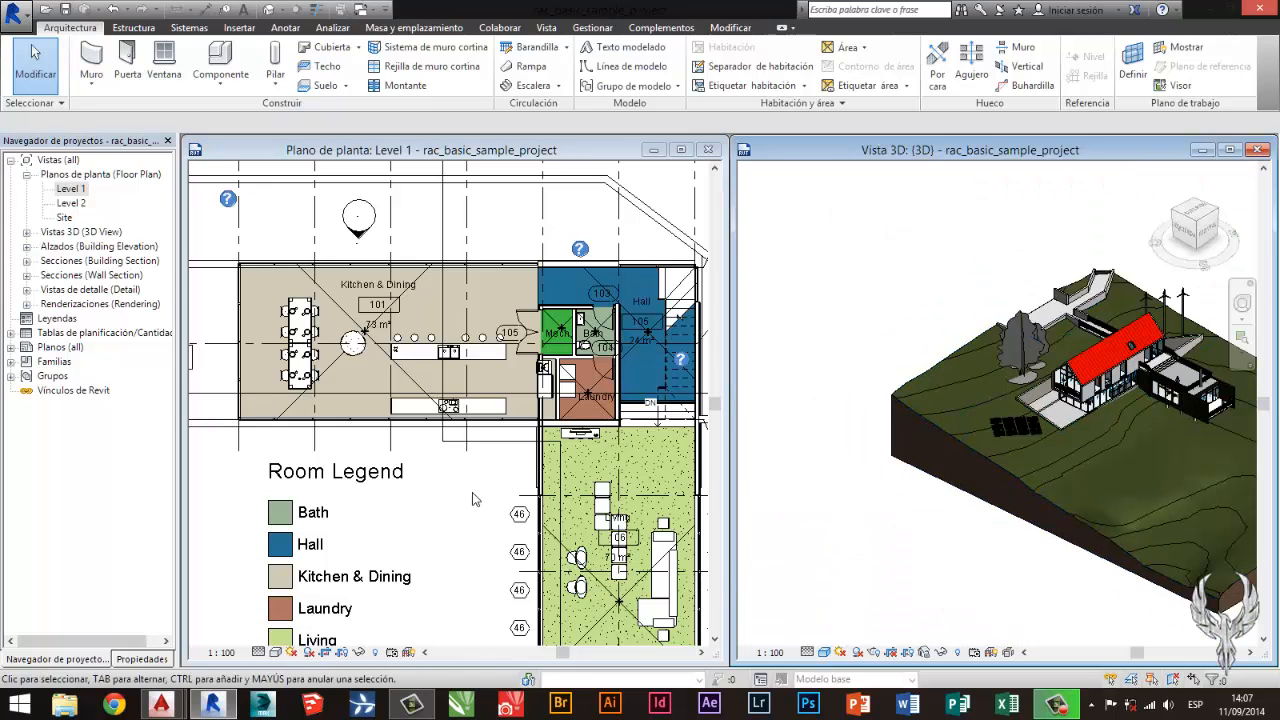
{"action": "scroll", "coordinate": [510, 480], "scroll_direction": "down", "scroll_amount": 3}
{"action": "scroll", "coordinate": [450, 492], "scroll_direction": "down", "scroll_amount": 2}
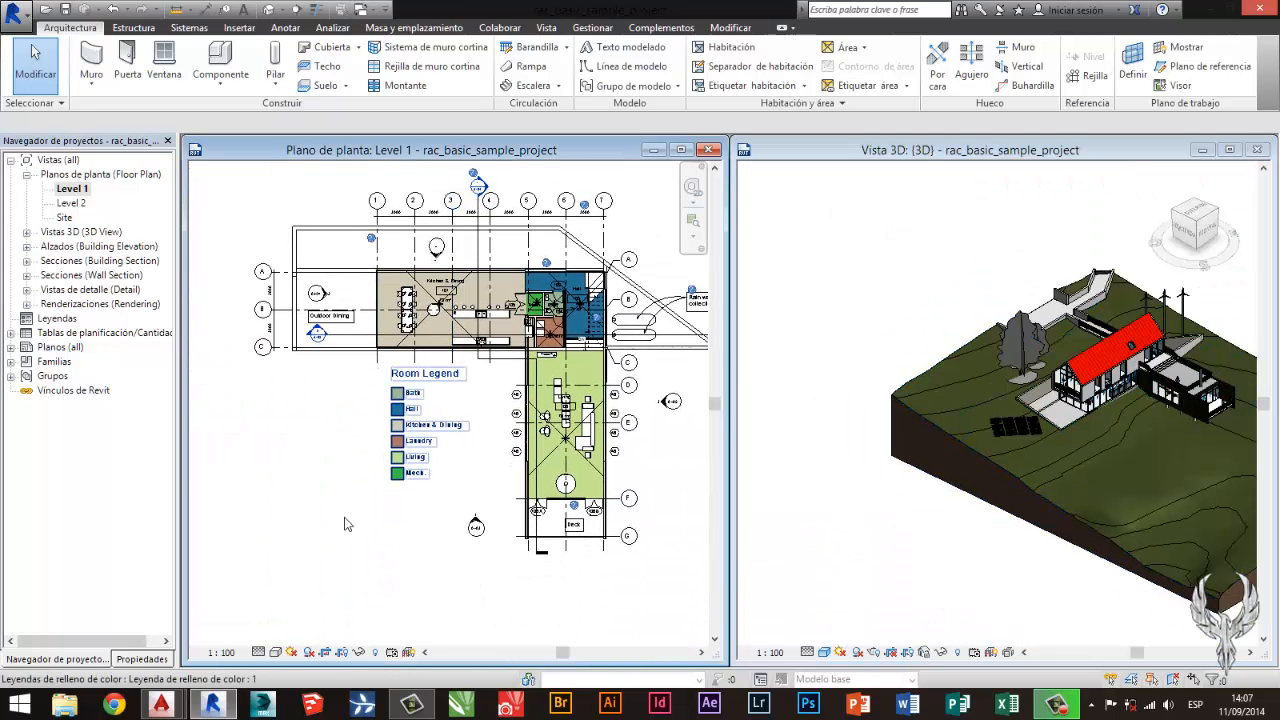
{"action": "middle_click_drag", "start_coordinate": [883, 606], "coordinate": [773, 541]}
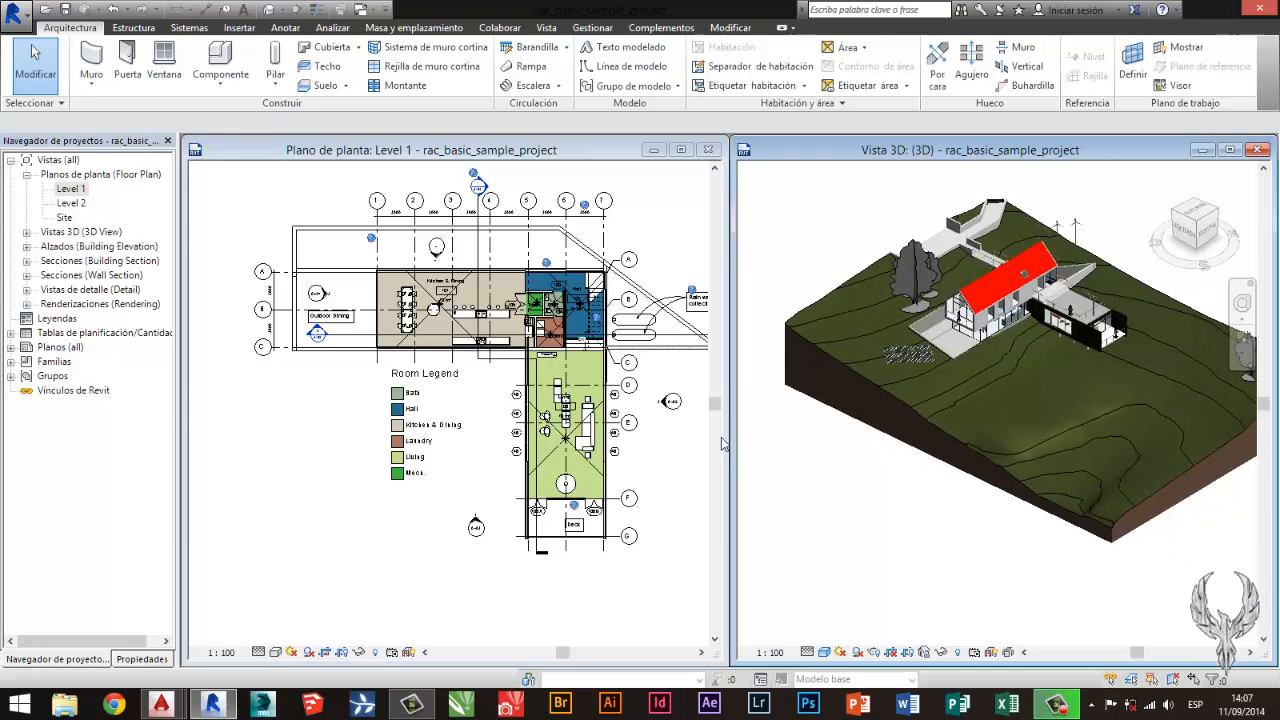
Set the Level 1 plan's visual style to Estructura alámbrica and inspect the Living, Mech and Laundry rooms.
{"action": "left_click", "coordinate": [276, 652]}
{"action": "left_click", "coordinate": [302, 556]}
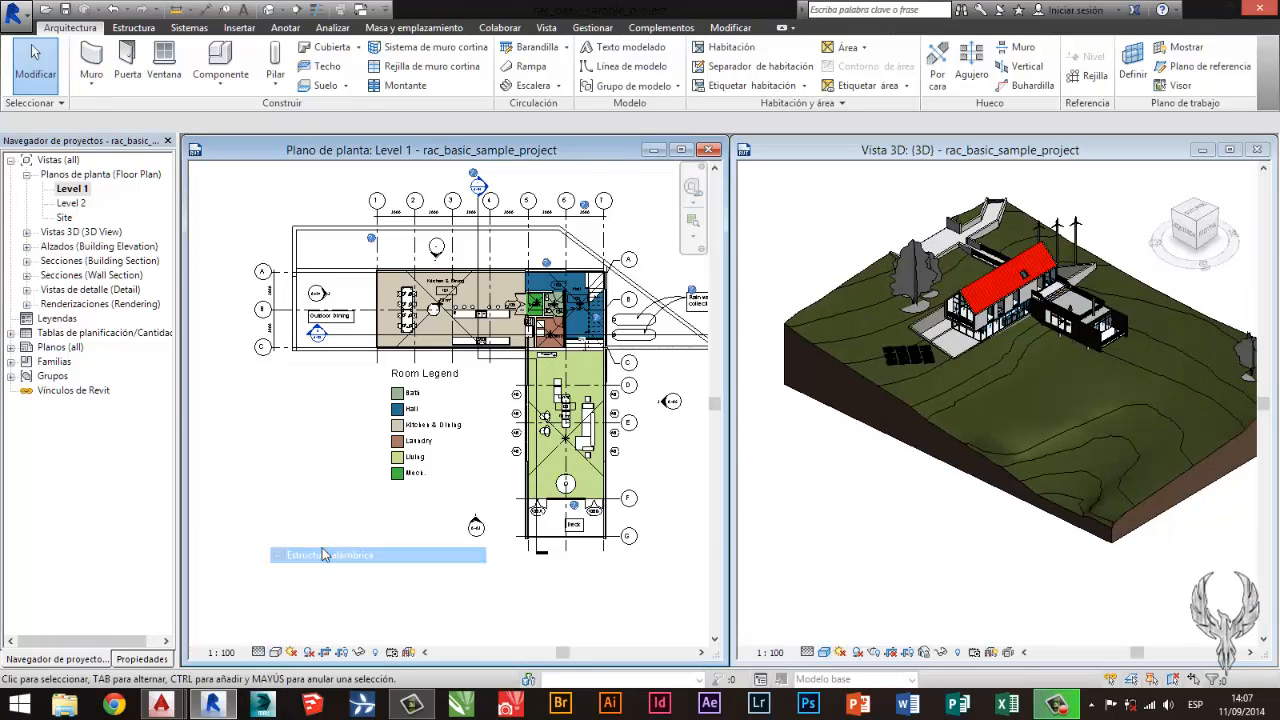
{"action": "scroll", "coordinate": [544, 357], "scroll_direction": "up", "scroll_amount": 3}
{"action": "scroll", "coordinate": [594, 482], "scroll_direction": "up", "scroll_amount": 5}
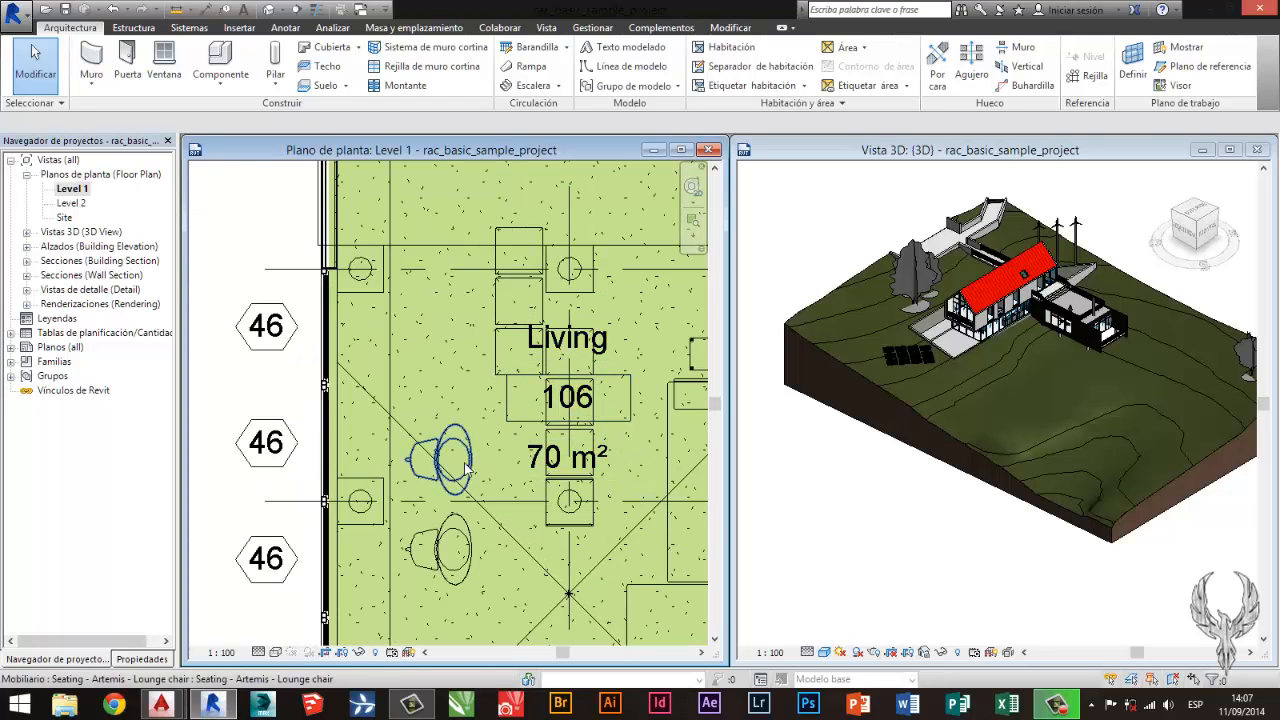
{"action": "scroll", "coordinate": [458, 474], "scroll_direction": "down", "scroll_amount": 5}
{"action": "scroll", "coordinate": [336, 263], "scroll_direction": "up", "scroll_amount": 4}
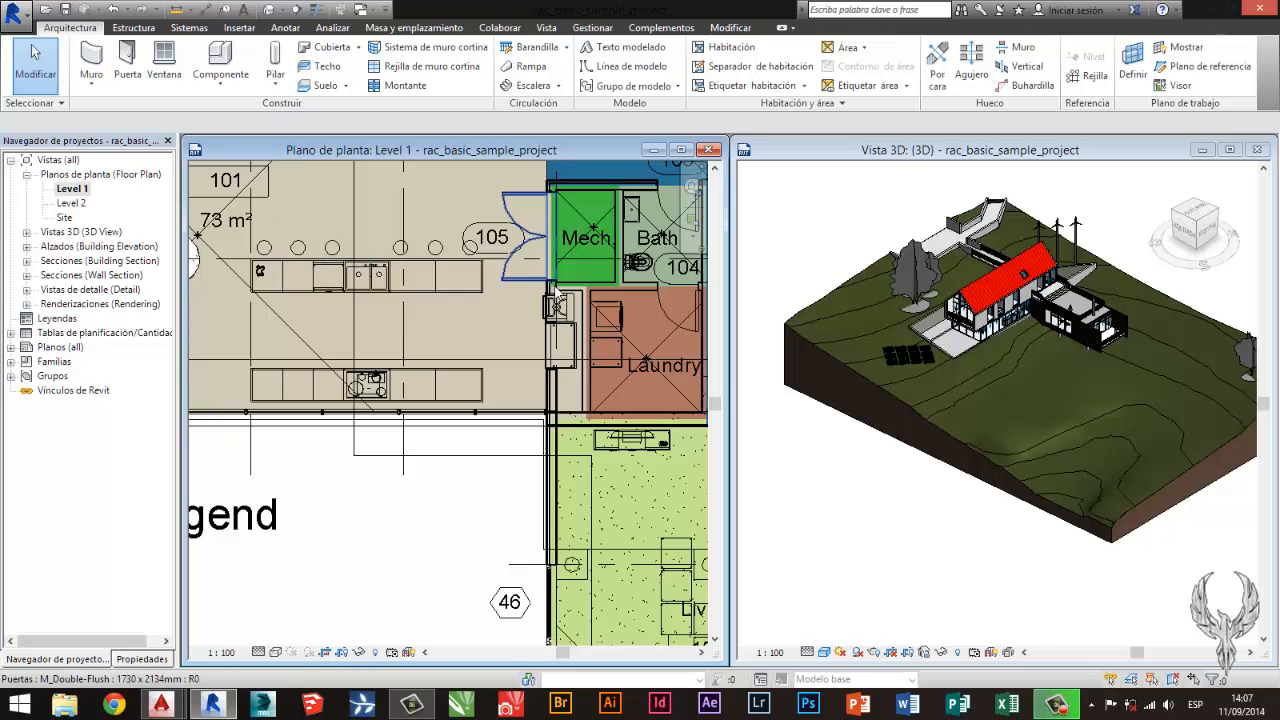
{"action": "scroll", "coordinate": [560, 330], "scroll_direction": "down", "scroll_amount": 3}
{"action": "middle_click_drag", "start_coordinate": [563, 328], "coordinate": [455, 305]}
{"action": "scroll", "coordinate": [528, 396], "scroll_direction": "up", "scroll_amount": 1}
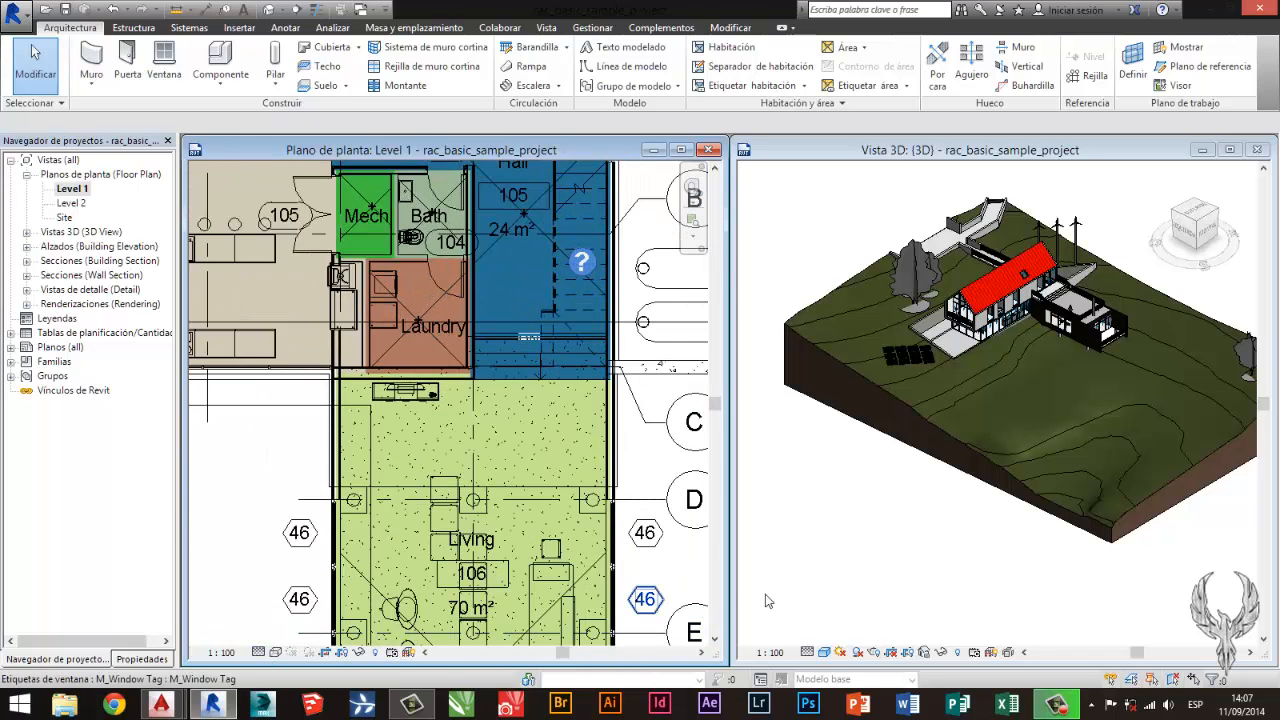
Set the 3D view's visual style to Estructura alámbrica and inspect the house through its curtain walls.
{"action": "left_click", "coordinate": [873, 533]}
{"action": "middle_click_drag", "start_coordinate": [873, 535], "coordinate": [840, 574]}
{"action": "scroll", "coordinate": [840, 570], "scroll_direction": "down", "scroll_amount": 1}
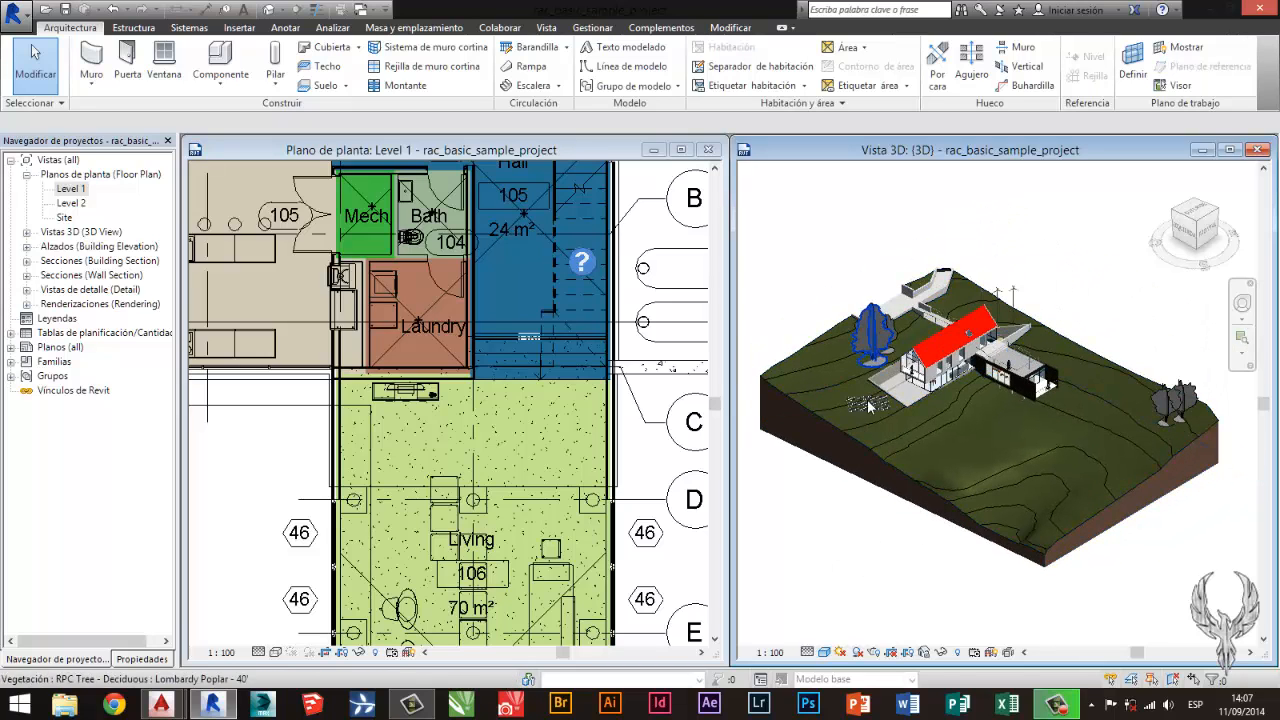
{"action": "left_click", "coordinate": [824, 652]}
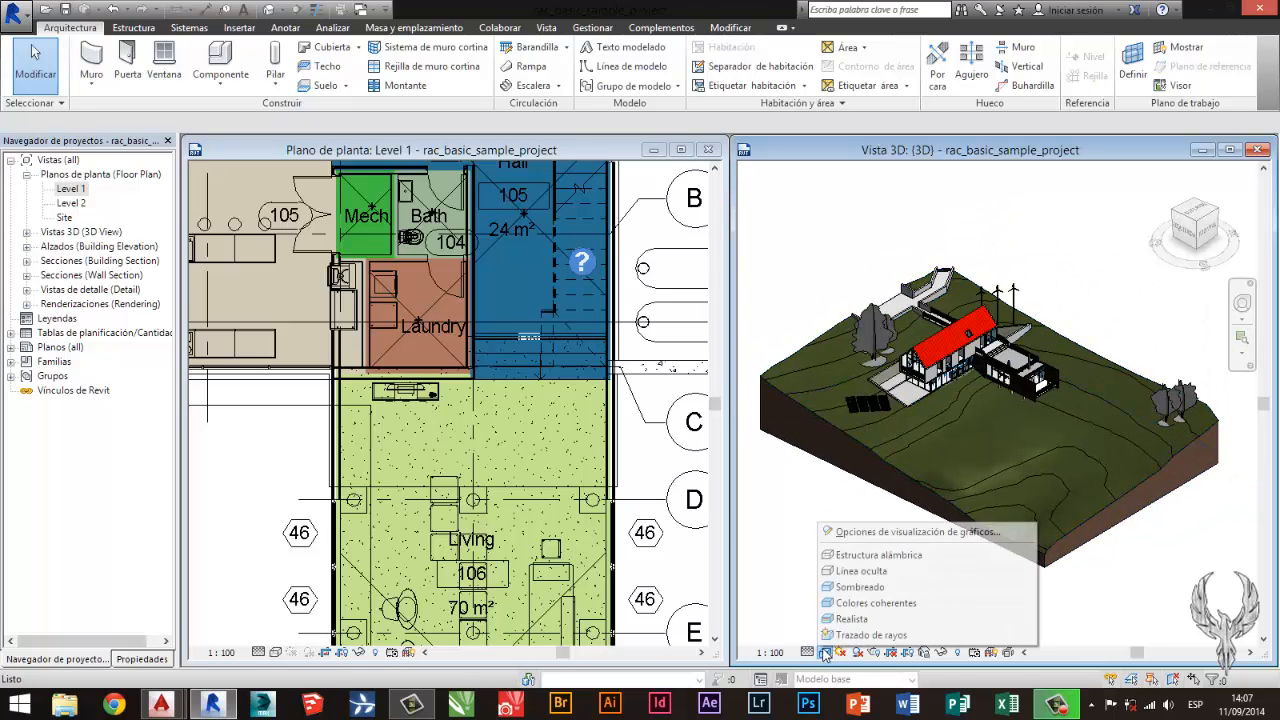
{"action": "left_click", "coordinate": [860, 551]}
{"action": "scroll", "coordinate": [977, 468], "scroll_direction": "up", "scroll_amount": 6}
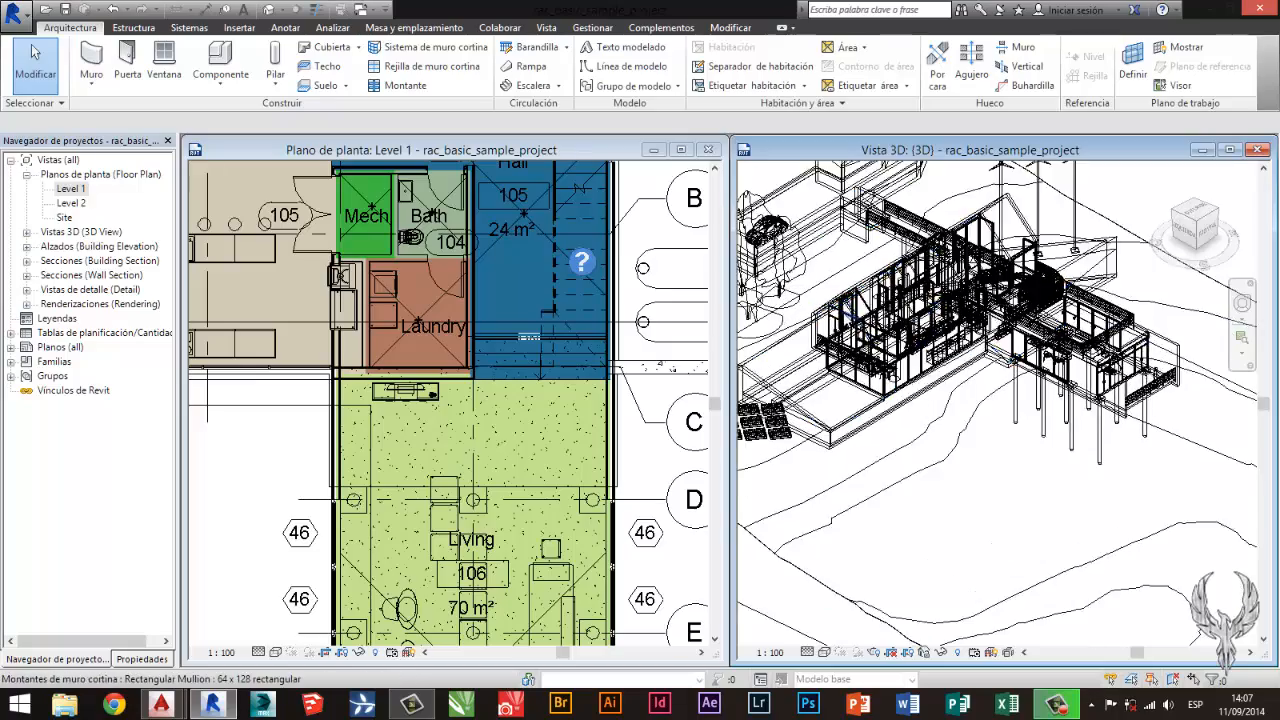
{"action": "scroll", "coordinate": [988, 430], "scroll_direction": "up", "scroll_amount": 3}
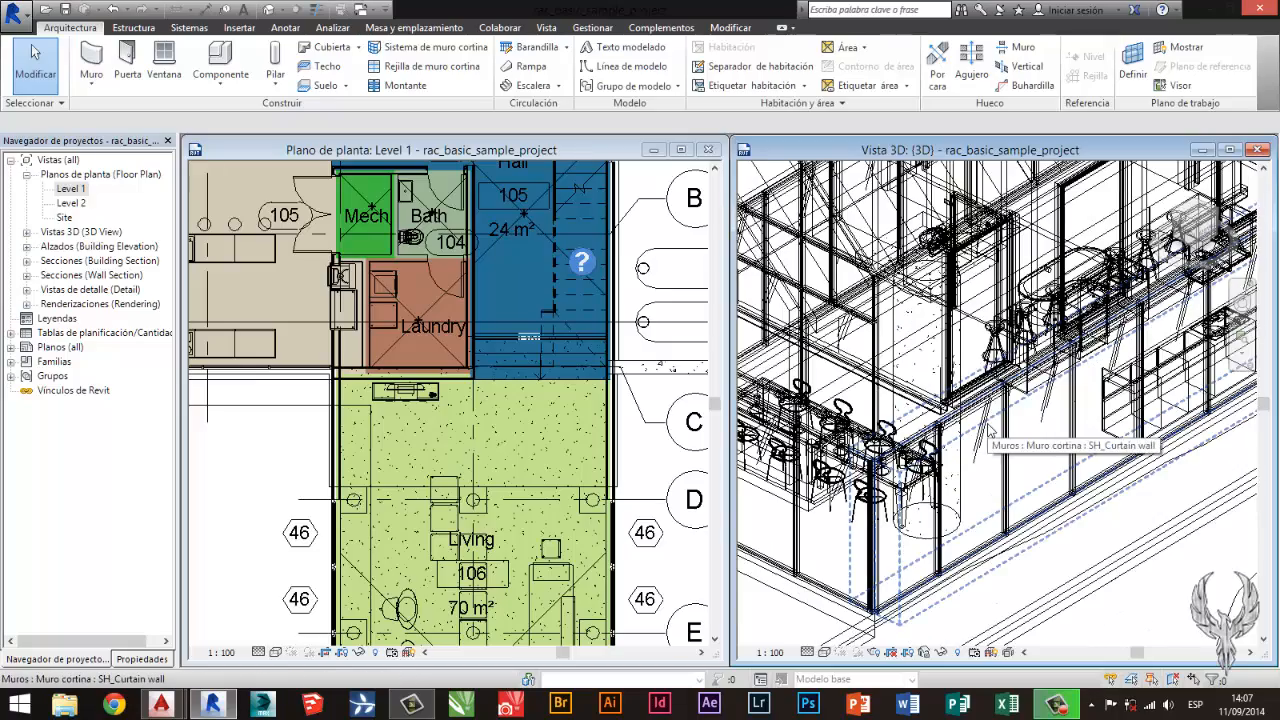
{"action": "scroll", "coordinate": [988, 430], "scroll_direction": "down", "scroll_amount": 10}
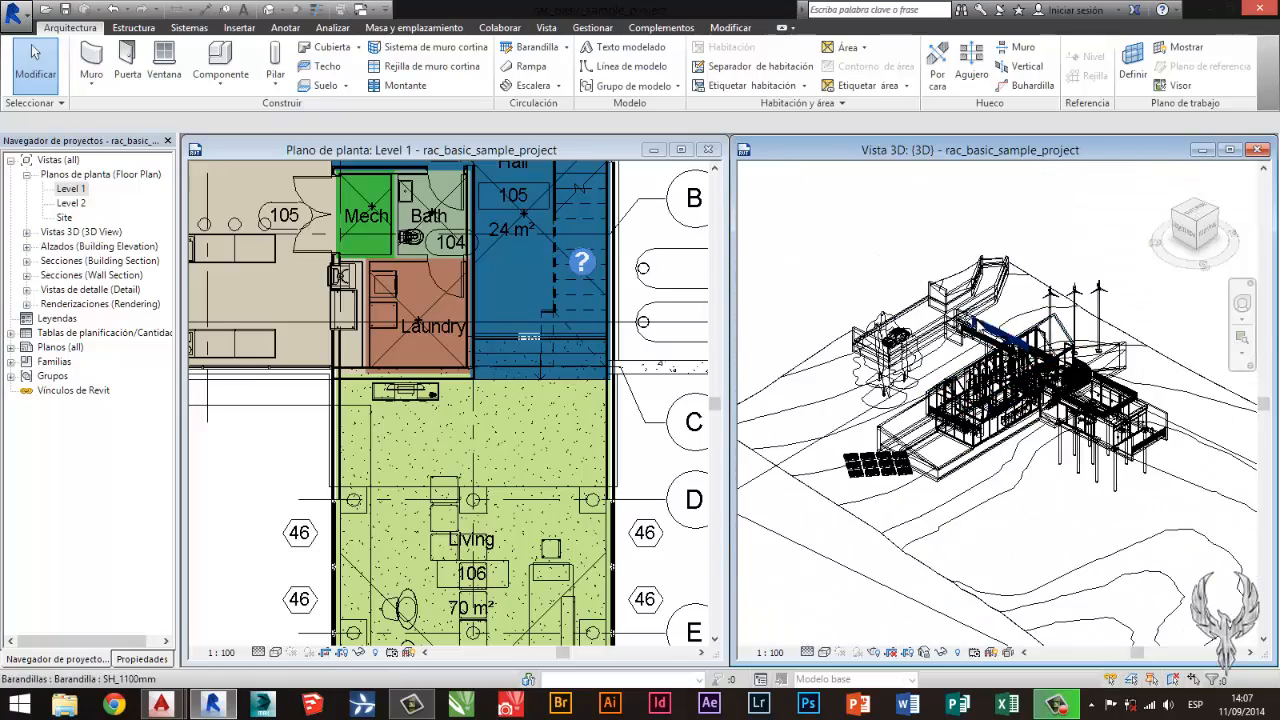
{"action": "scroll", "coordinate": [988, 430], "scroll_direction": "down", "scroll_amount": 4}
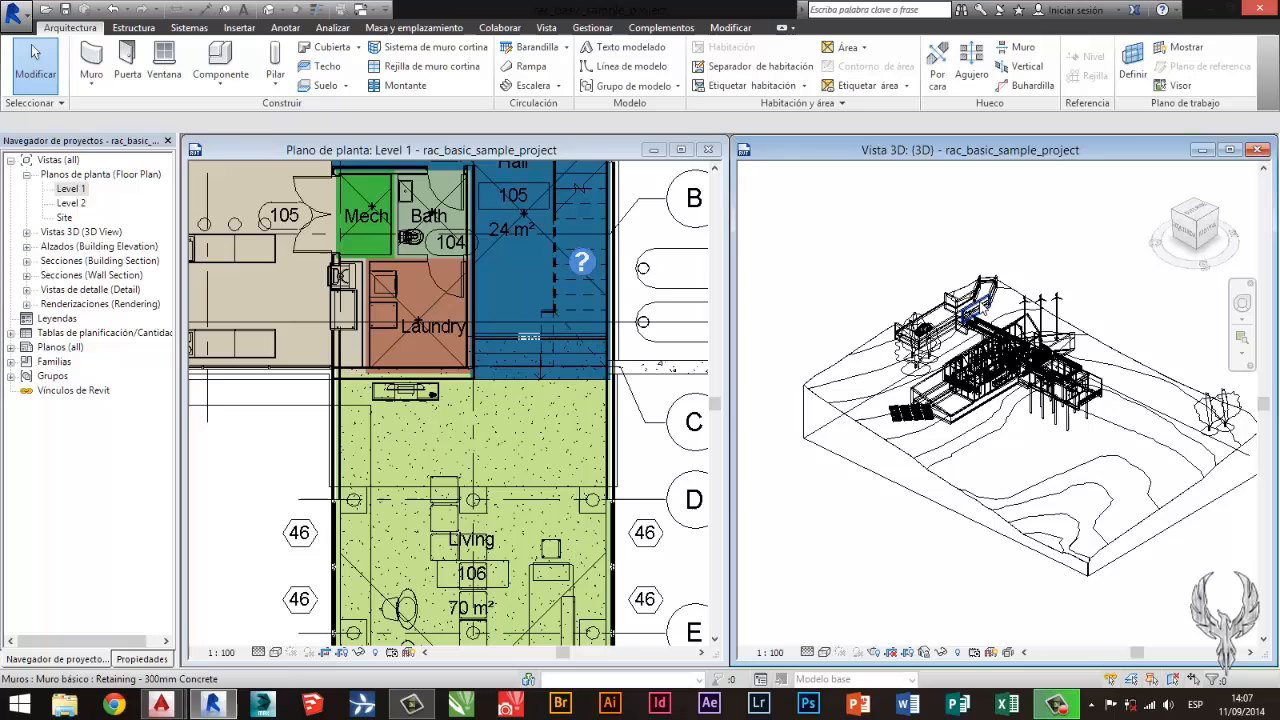
Set the 3D view's visual style to Línea oculta and look over the house and the full Level 1 plan.
{"action": "left_click", "coordinate": [827, 652]}
{"action": "left_click", "coordinate": [890, 569]}
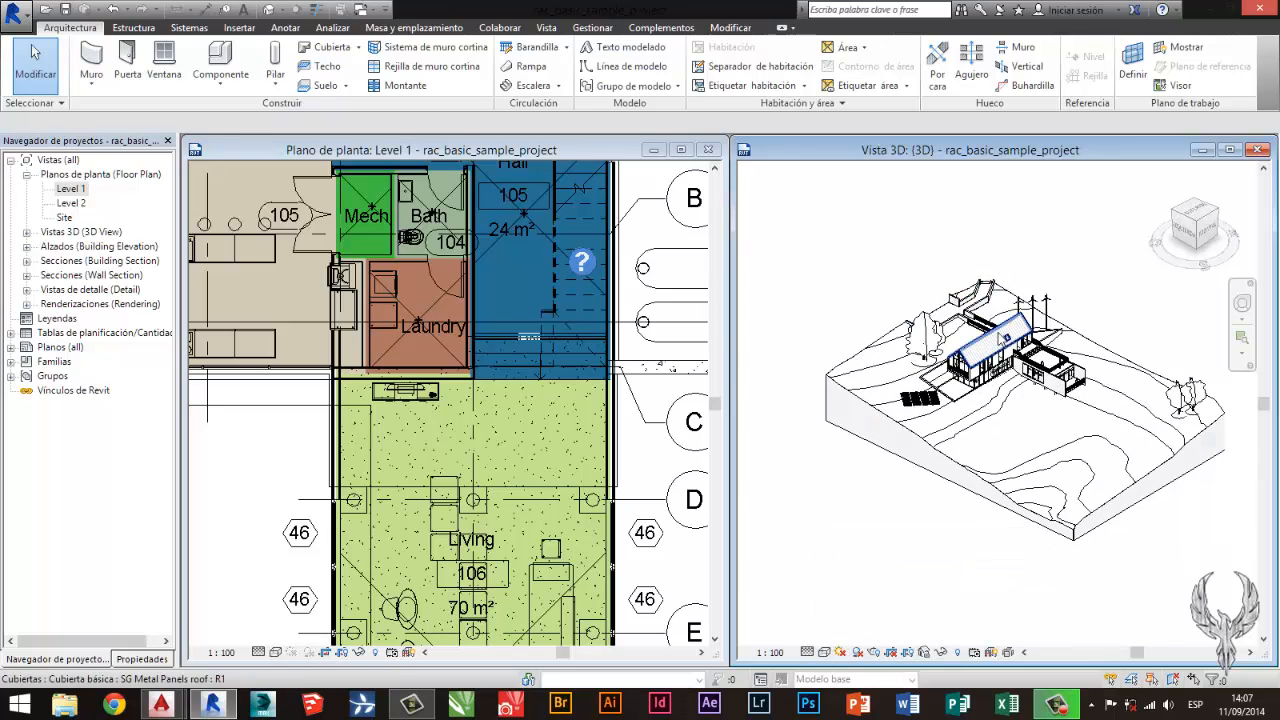
{"action": "scroll", "coordinate": [1003, 339], "scroll_direction": "up", "scroll_amount": 5}
{"action": "left_click", "coordinate": [347, 480]}
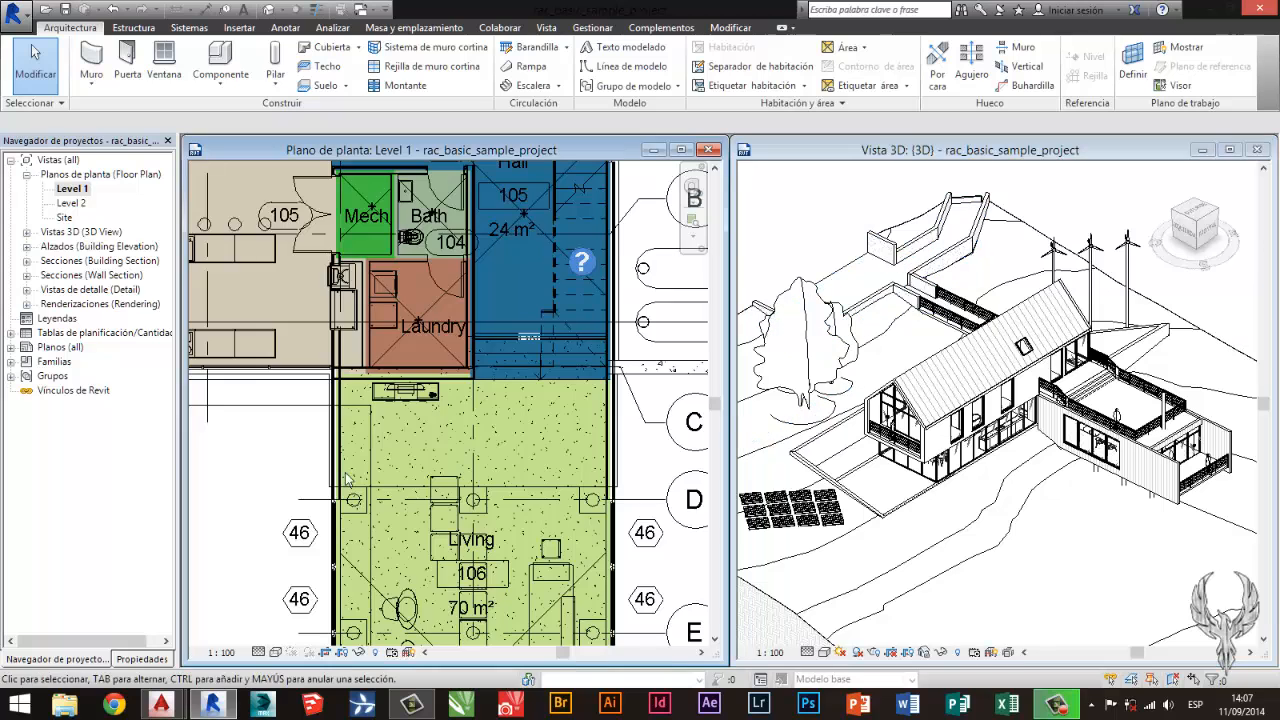
{"action": "scroll", "coordinate": [347, 480], "scroll_direction": "down", "scroll_amount": 6}
{"action": "scroll", "coordinate": [503, 363], "scroll_direction": "up", "scroll_amount": 2}
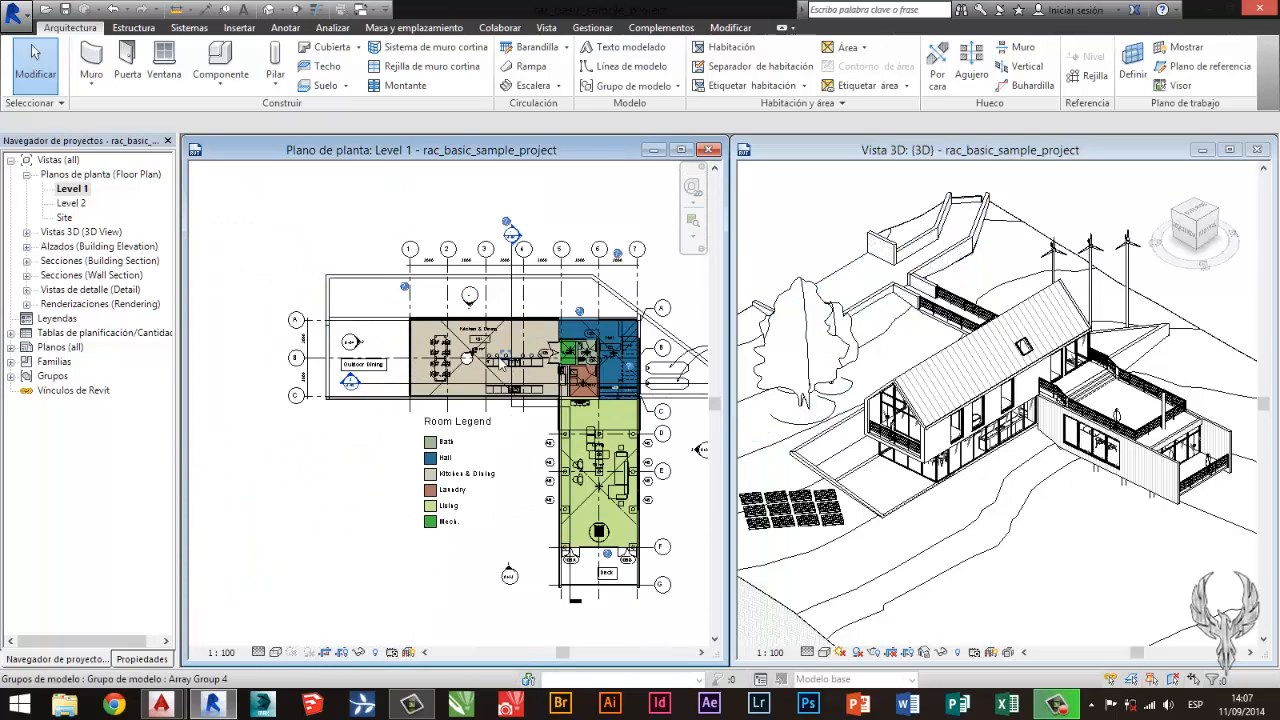
Set the Level 1 plan's visual style to Línea oculta, then select and deselect the room legend.
{"action": "scroll", "coordinate": [501, 363], "scroll_direction": "up", "scroll_amount": 2}
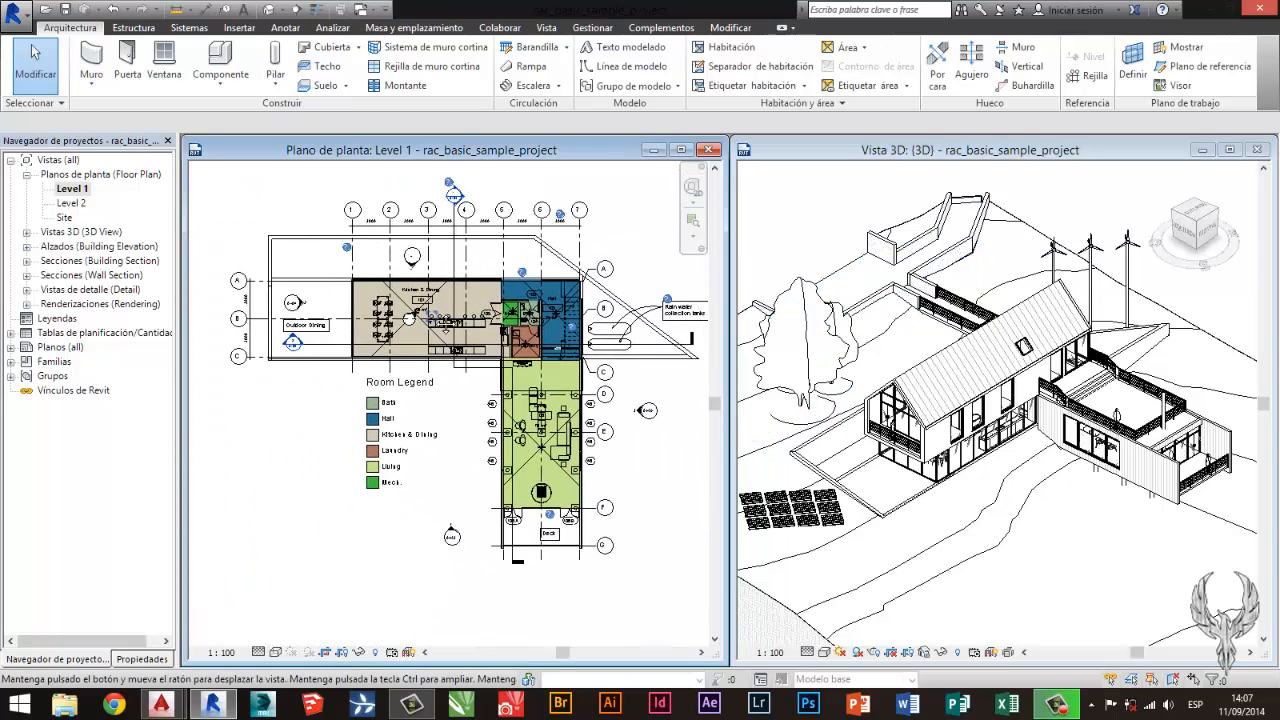
{"action": "left_click", "coordinate": [277, 652]}
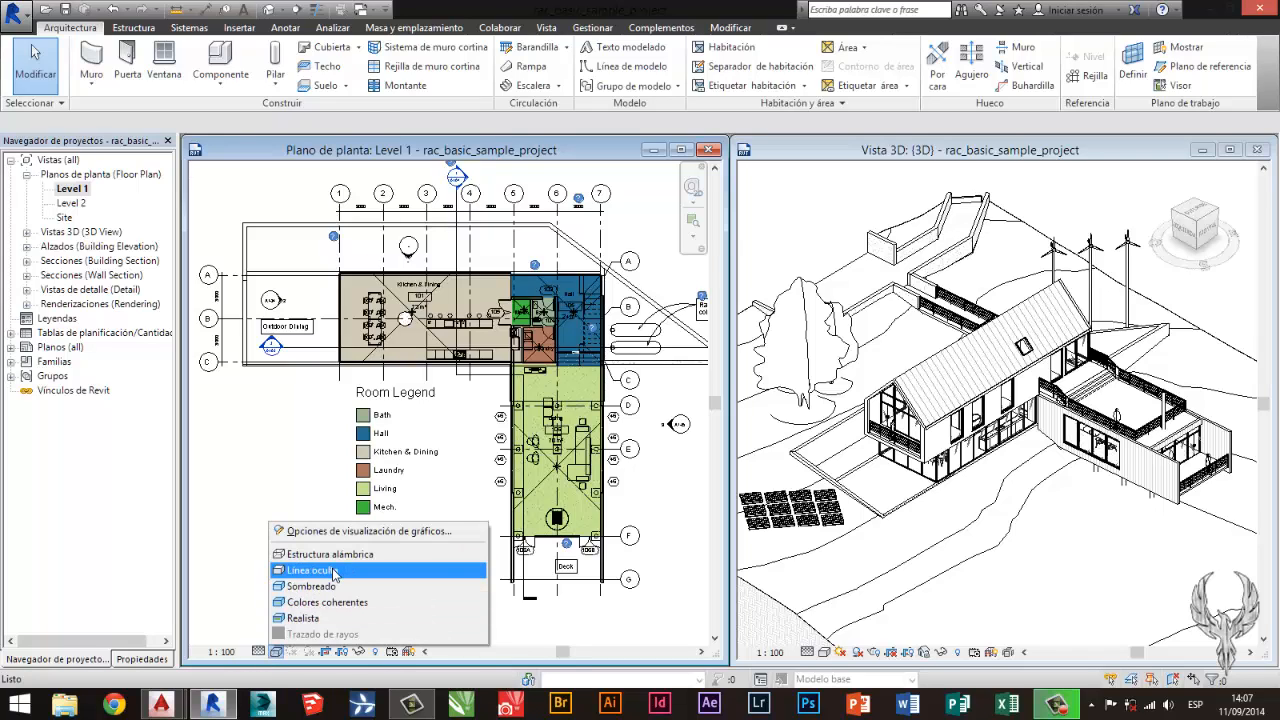
{"action": "left_click", "coordinate": [334, 571]}
{"action": "scroll", "coordinate": [583, 306], "scroll_direction": "up", "scroll_amount": 2}
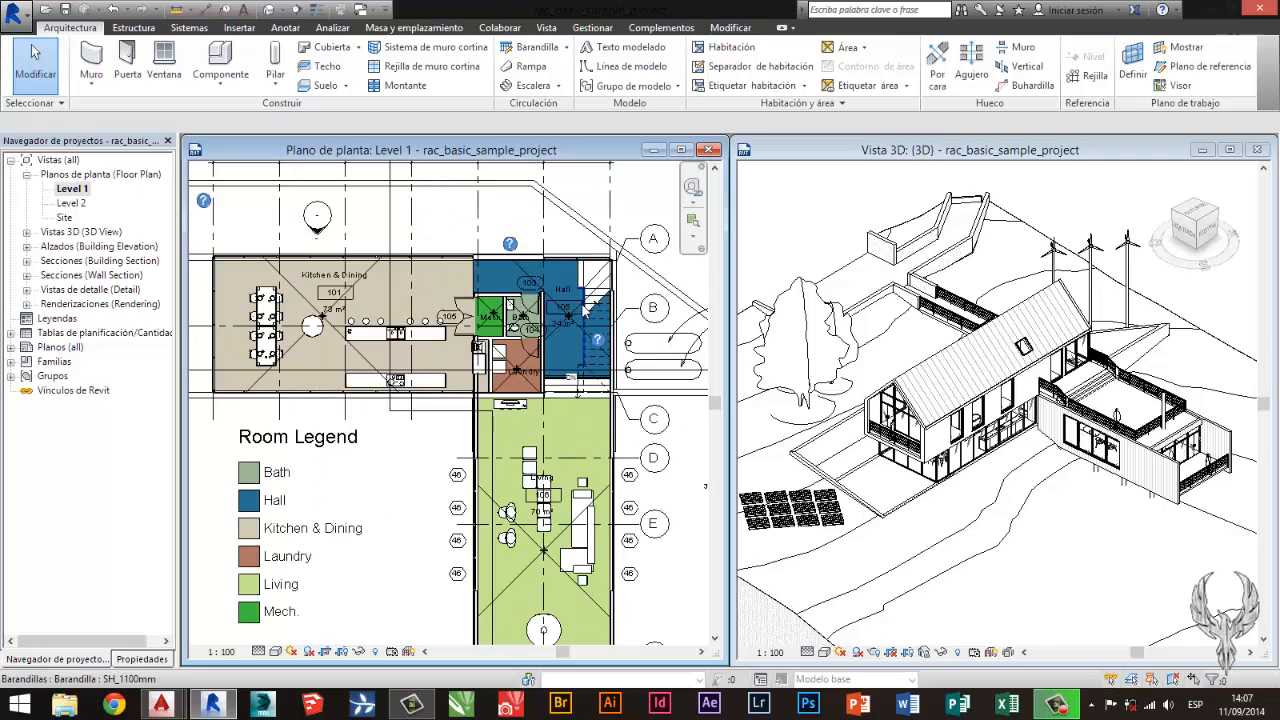
{"action": "left_click", "coordinate": [356, 478]}
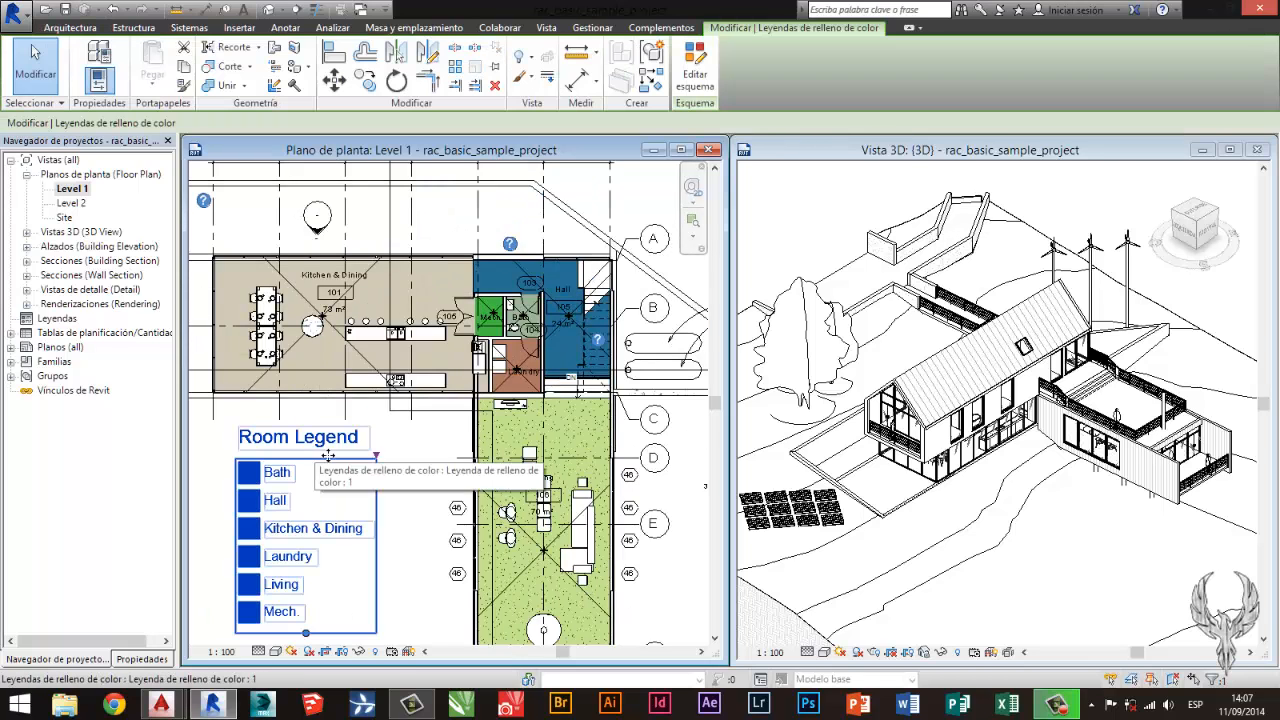
{"action": "left_click", "coordinate": [684, 508]}
Inspect the Bath and Laundry rooms and the Laundry wall corner up close, then the full Level 1 plan.
{"action": "scroll", "coordinate": [510, 335], "scroll_direction": "up", "scroll_amount": 3}
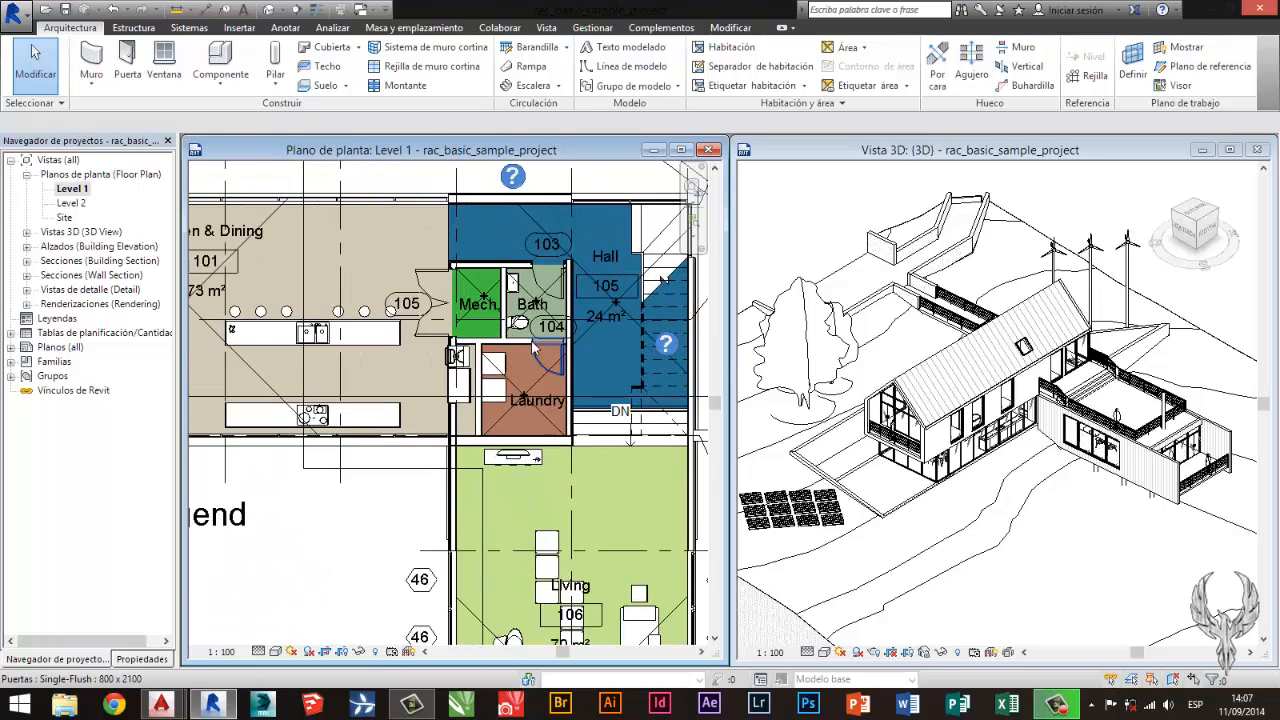
{"action": "scroll", "coordinate": [532, 347], "scroll_direction": "up", "scroll_amount": 4}
{"action": "scroll", "coordinate": [637, 513], "scroll_direction": "up", "scroll_amount": 2}
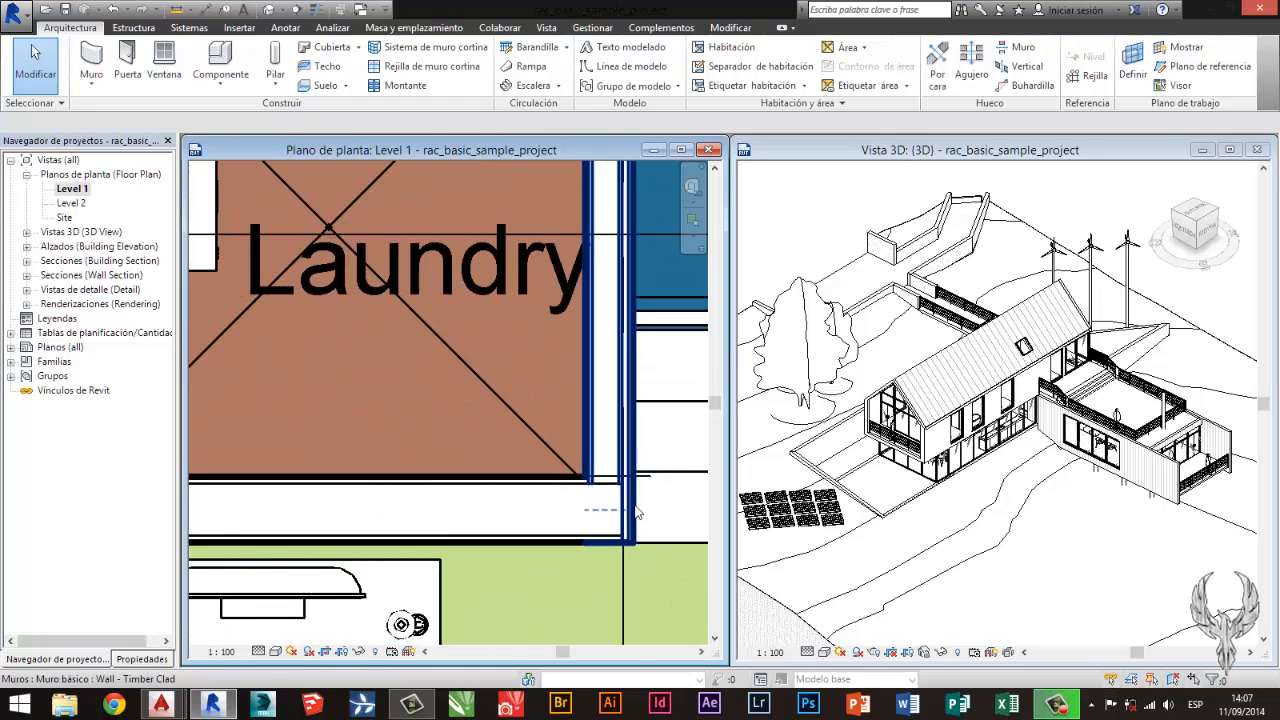
{"action": "scroll", "coordinate": [637, 513], "scroll_direction": "up", "scroll_amount": 1}
{"action": "scroll", "coordinate": [523, 439], "scroll_direction": "down", "scroll_amount": 5}
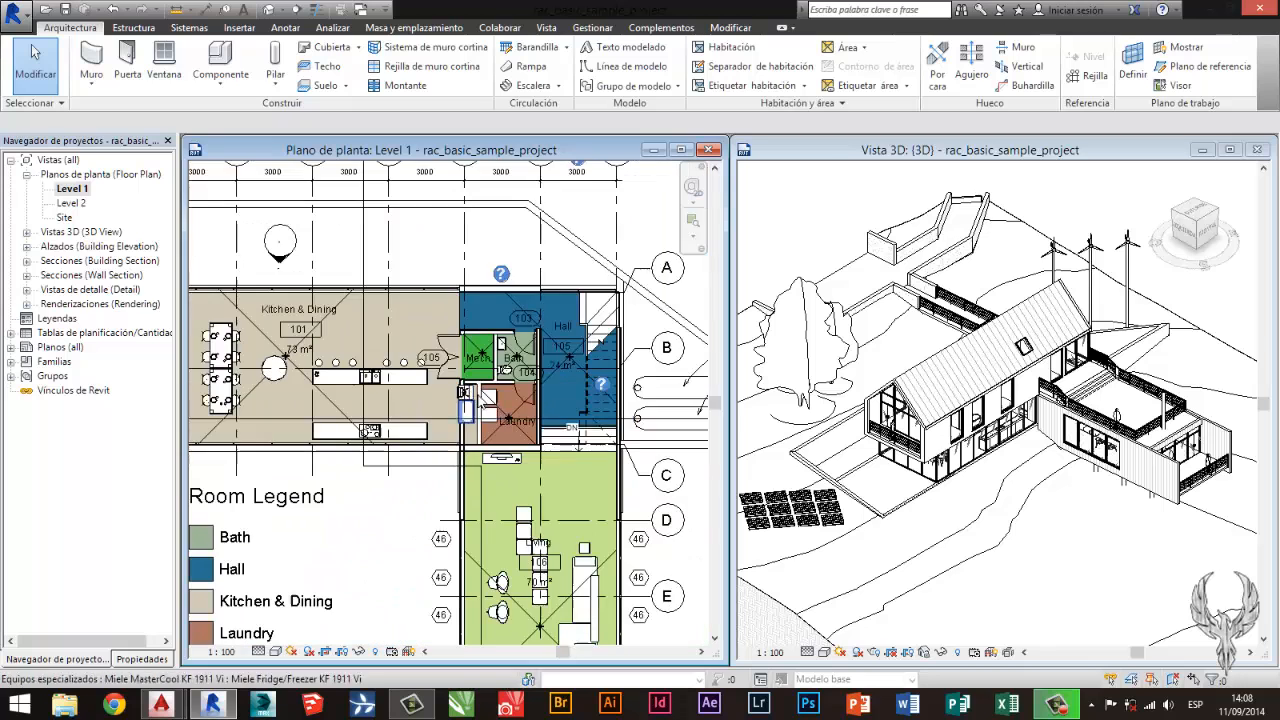
{"action": "scroll", "coordinate": [395, 215], "scroll_direction": "down", "scroll_amount": 3}
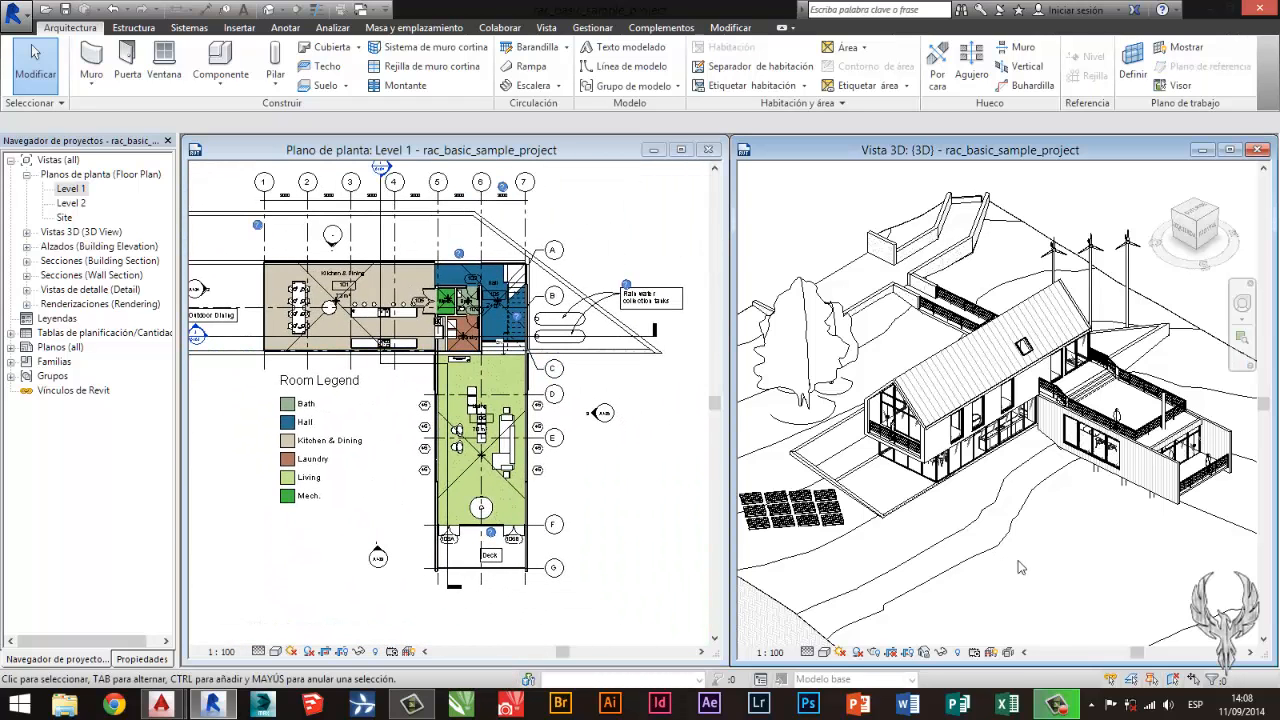
Set the 3D view's visual style to Sombreado and look over the whole shaded site.
{"action": "scroll", "coordinate": [1020, 567], "scroll_direction": "down", "scroll_amount": 1}
{"action": "left_click", "coordinate": [824, 652]}
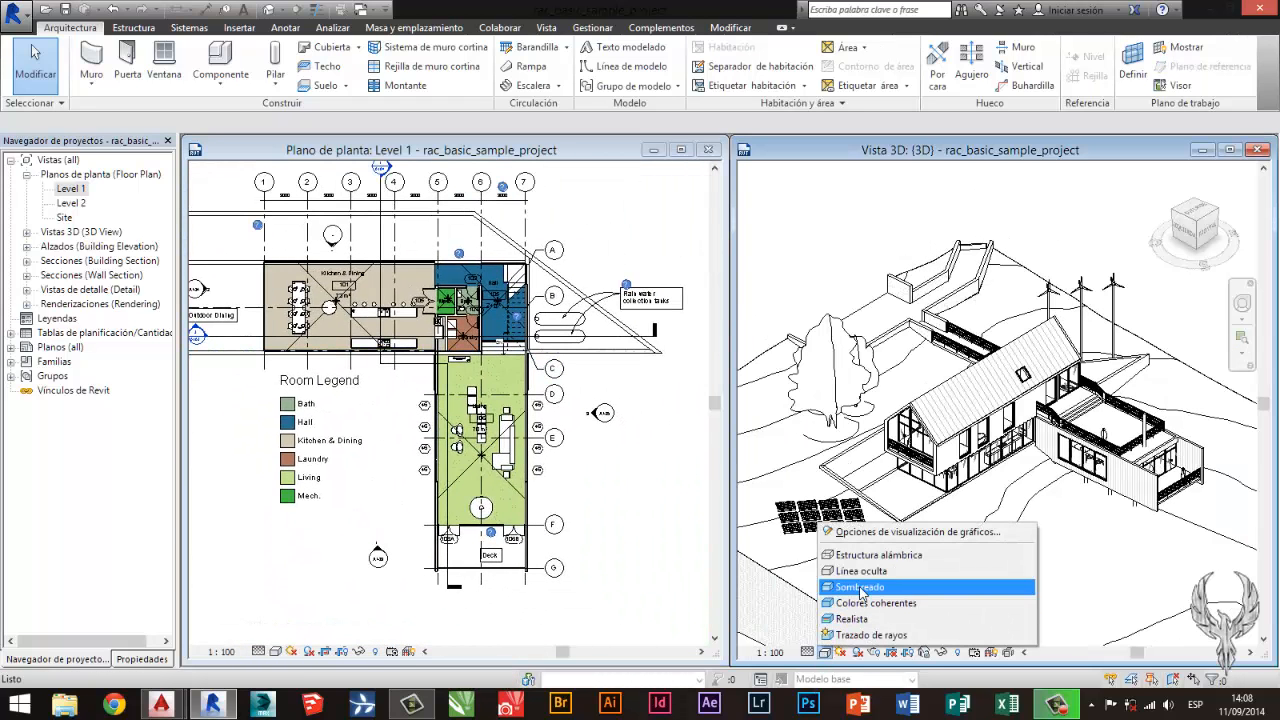
{"action": "left_click", "coordinate": [860, 588]}
{"action": "scroll", "coordinate": [1100, 356], "scroll_direction": "down", "scroll_amount": 3}
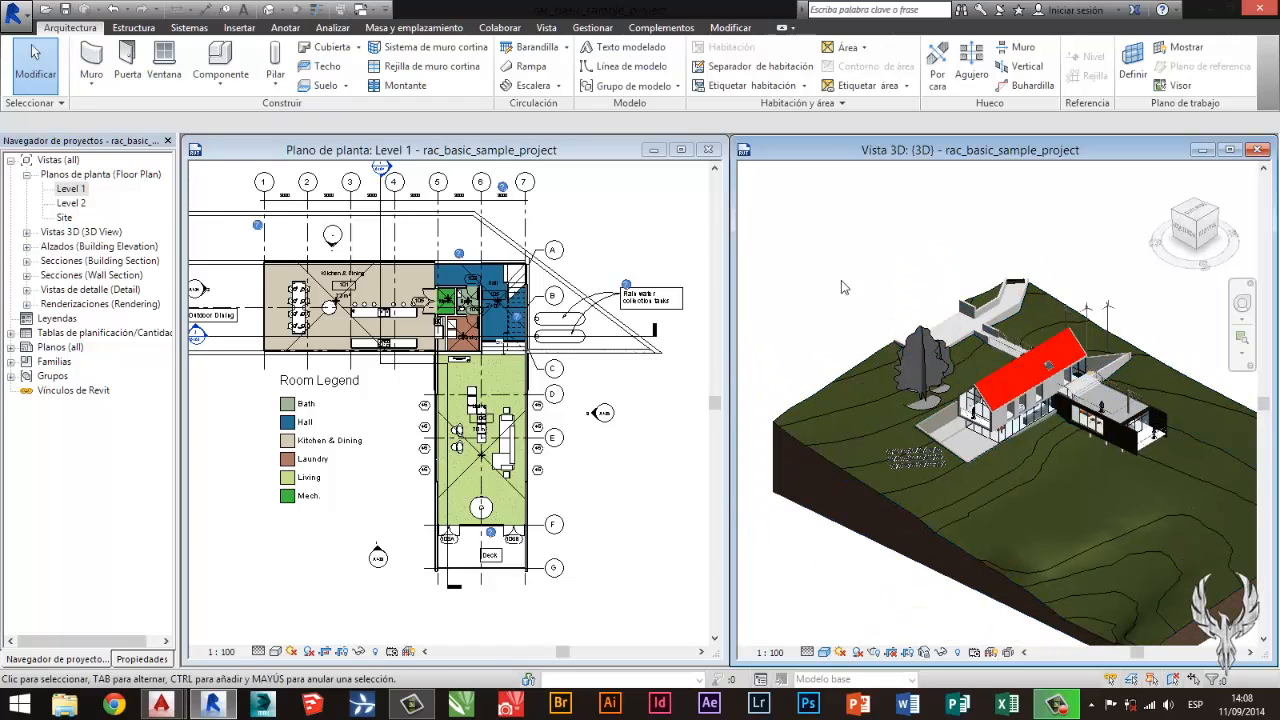
{"action": "scroll", "coordinate": [1165, 420], "scroll_direction": "up", "scroll_amount": 3}
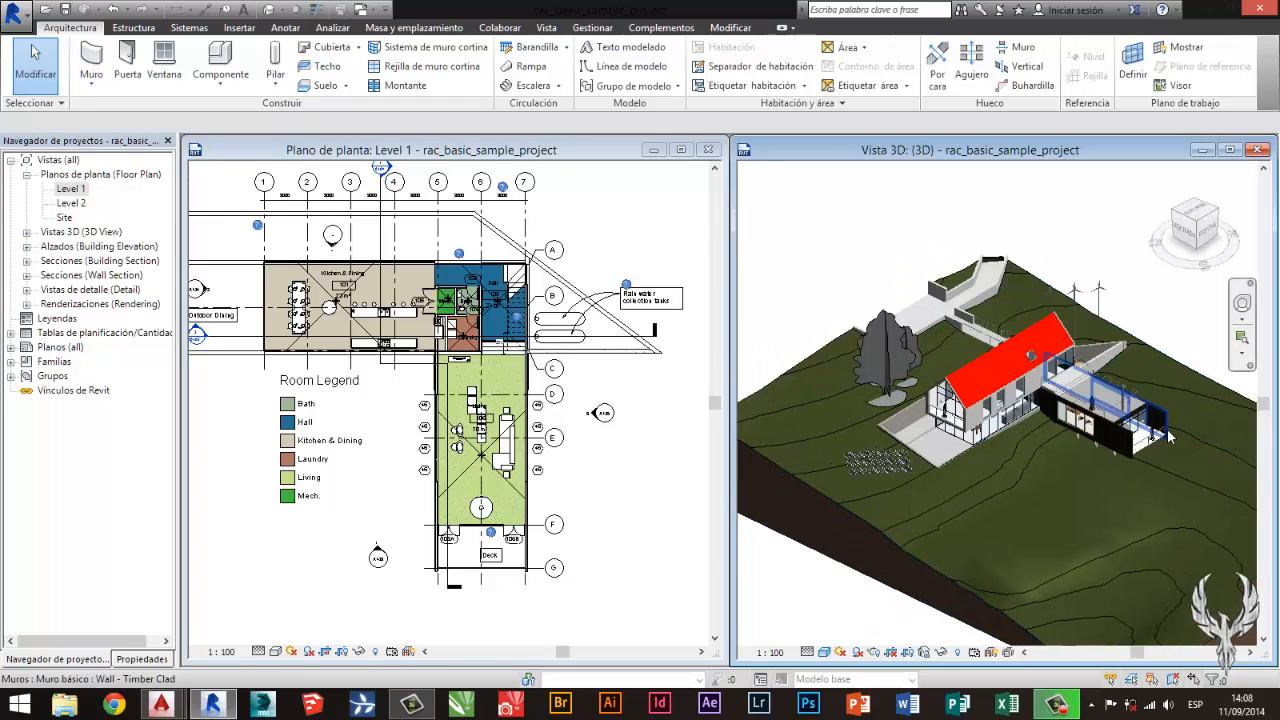
Set the 3D view's visual style to Colores coherentes and inspect the house's gable end and roof corner.
{"action": "left_click", "coordinate": [824, 655]}
{"action": "left_click", "coordinate": [880, 601]}
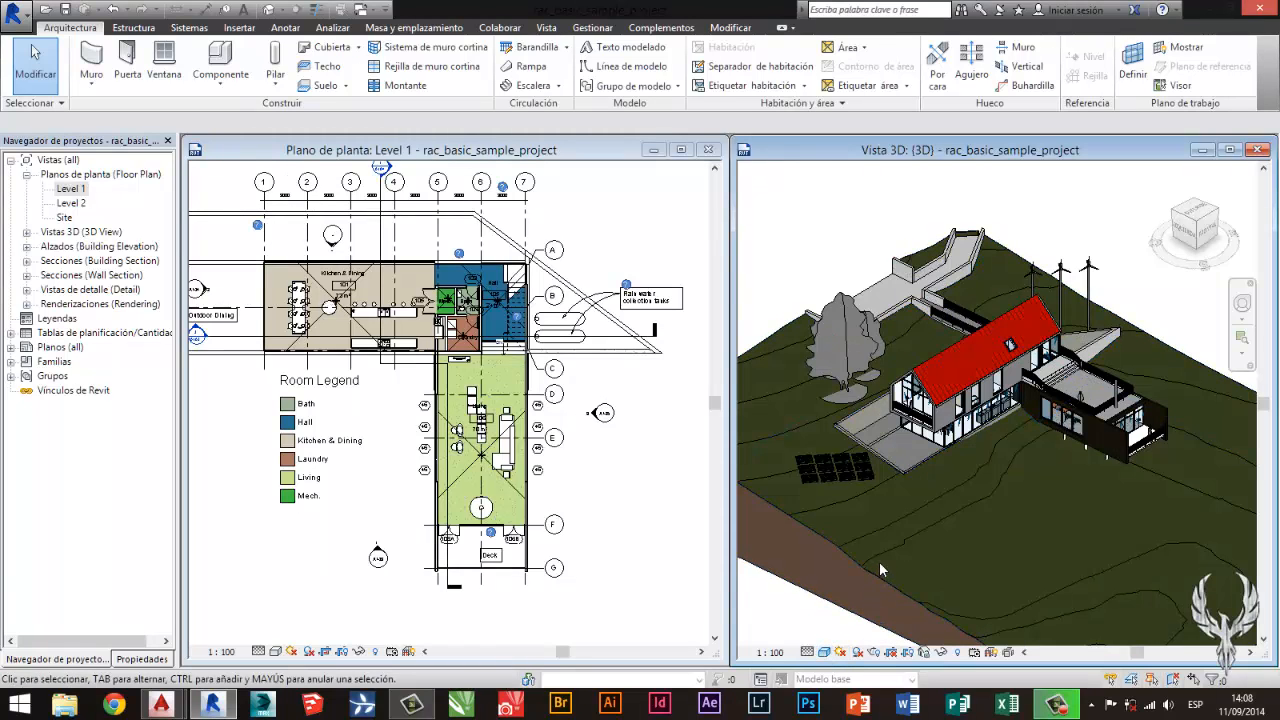
{"action": "scroll", "coordinate": [966, 480], "scroll_direction": "up", "scroll_amount": 5}
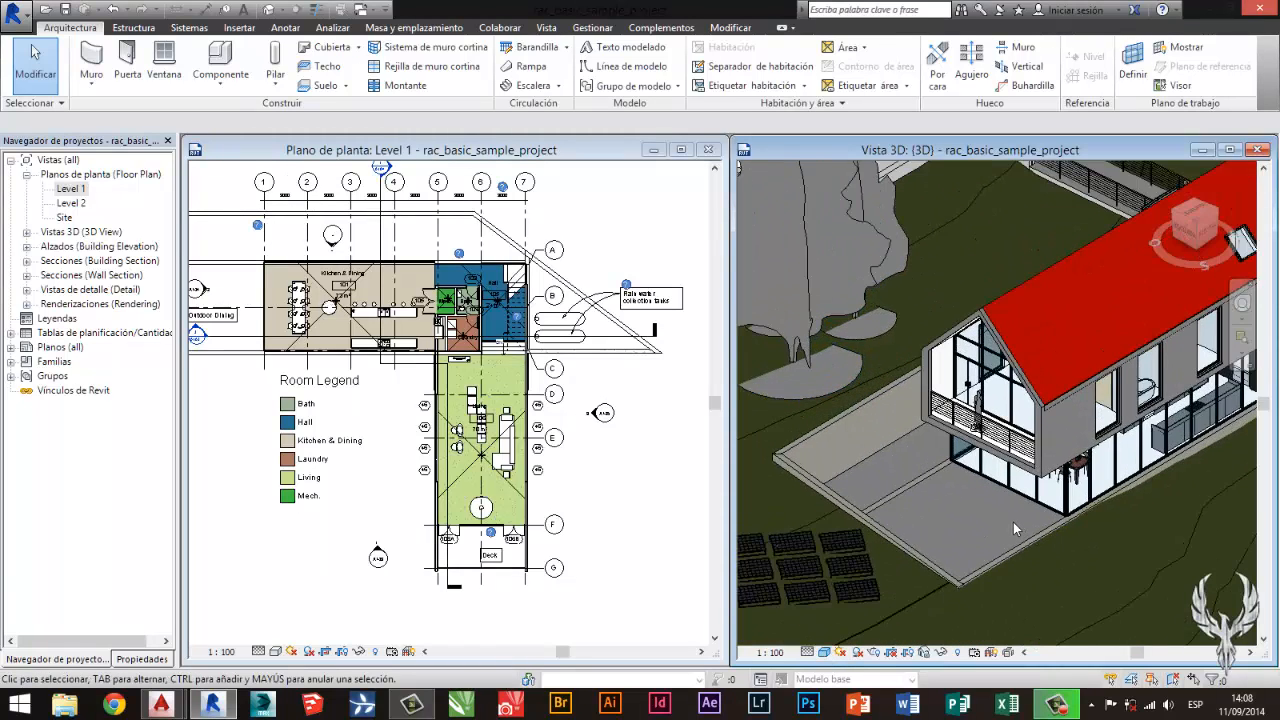
{"action": "scroll", "coordinate": [1106, 302], "scroll_direction": "up", "scroll_amount": 5}
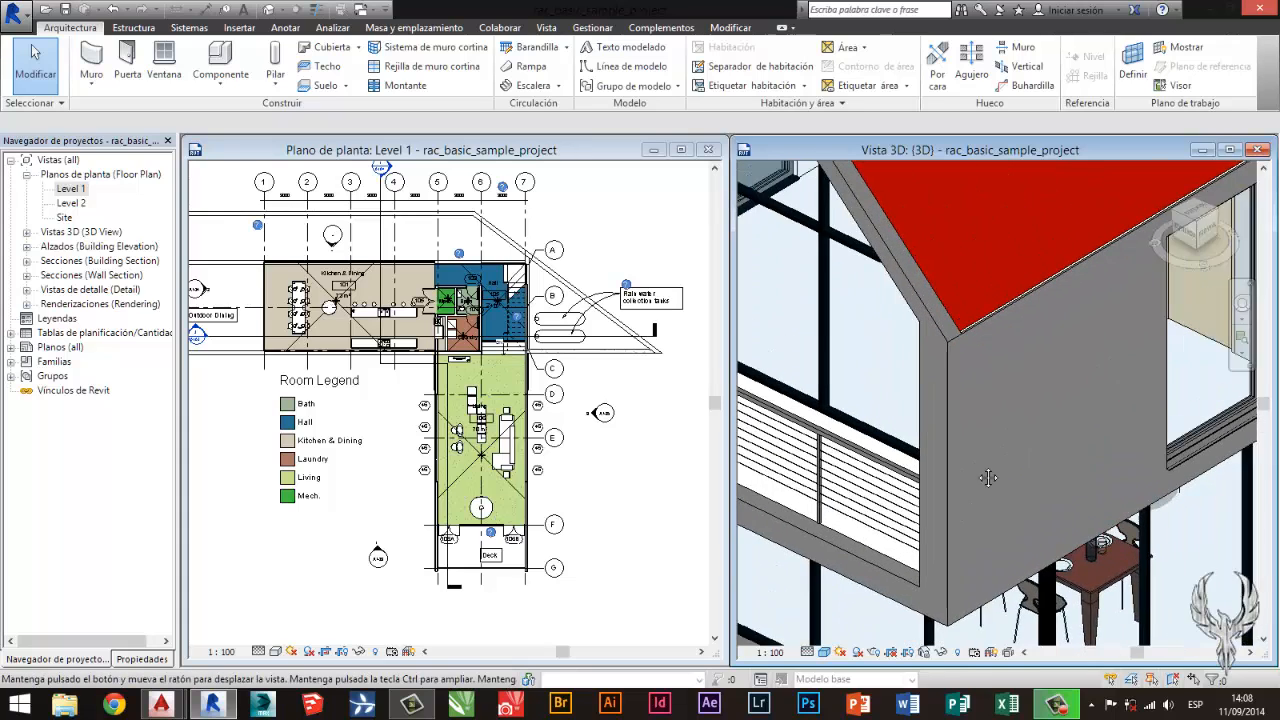
{"action": "scroll", "coordinate": [970, 331], "scroll_direction": "up", "scroll_amount": 4}
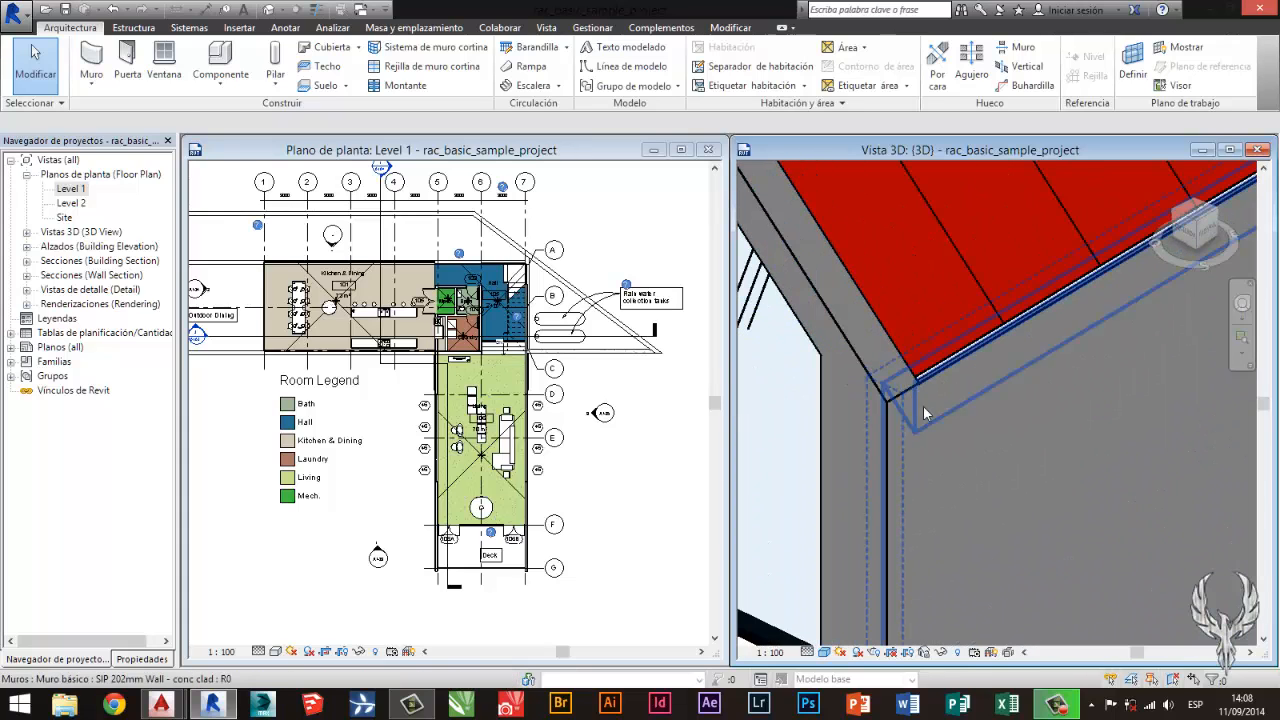
{"action": "scroll", "coordinate": [913, 392], "scroll_direction": "down", "scroll_amount": 8}
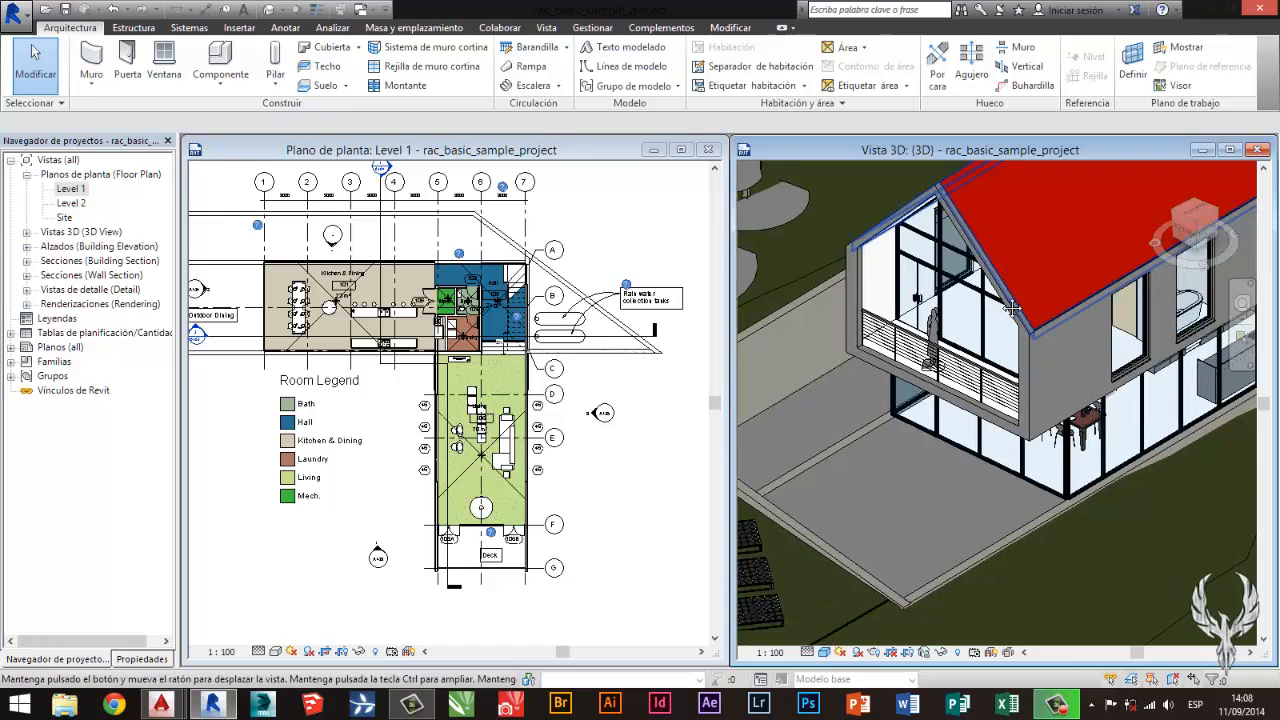
{"action": "scroll", "coordinate": [993, 342], "scroll_direction": "down", "scroll_amount": 6}
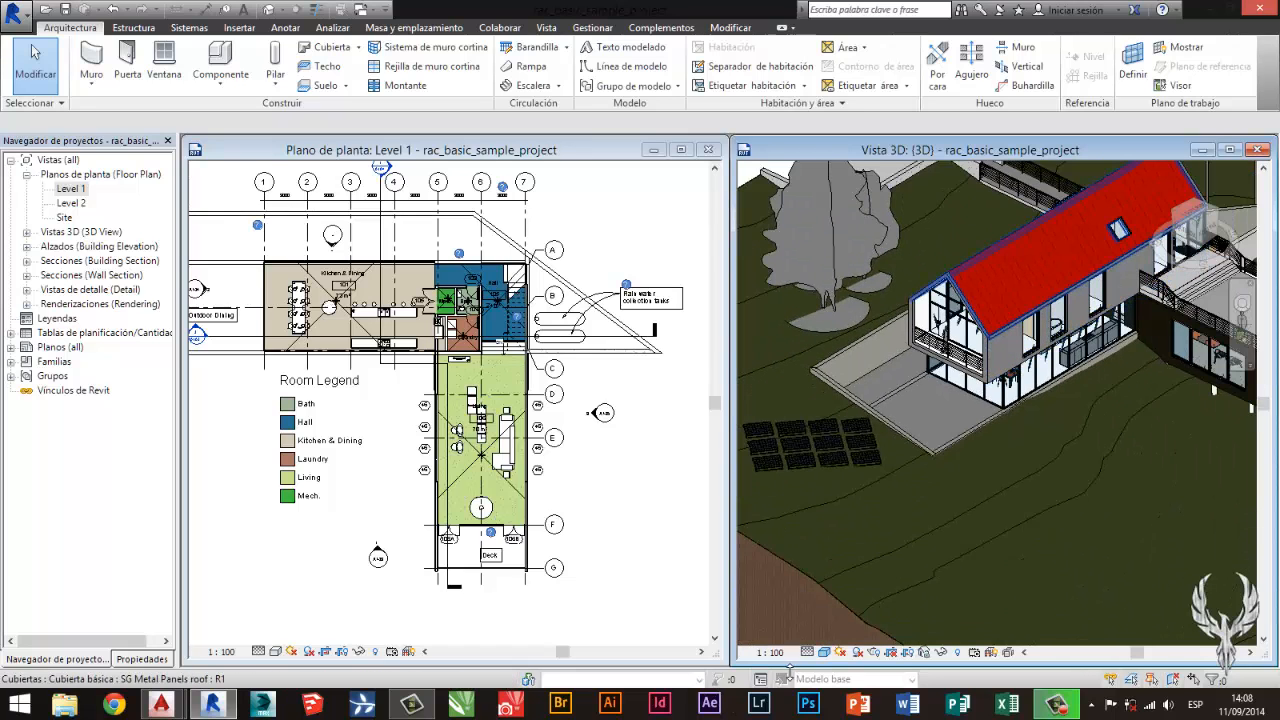
Set the 3D view's visual style to Realista and maximize its window.
{"action": "left_click", "coordinate": [832, 653]}
{"action": "left_click", "coordinate": [880, 618]}
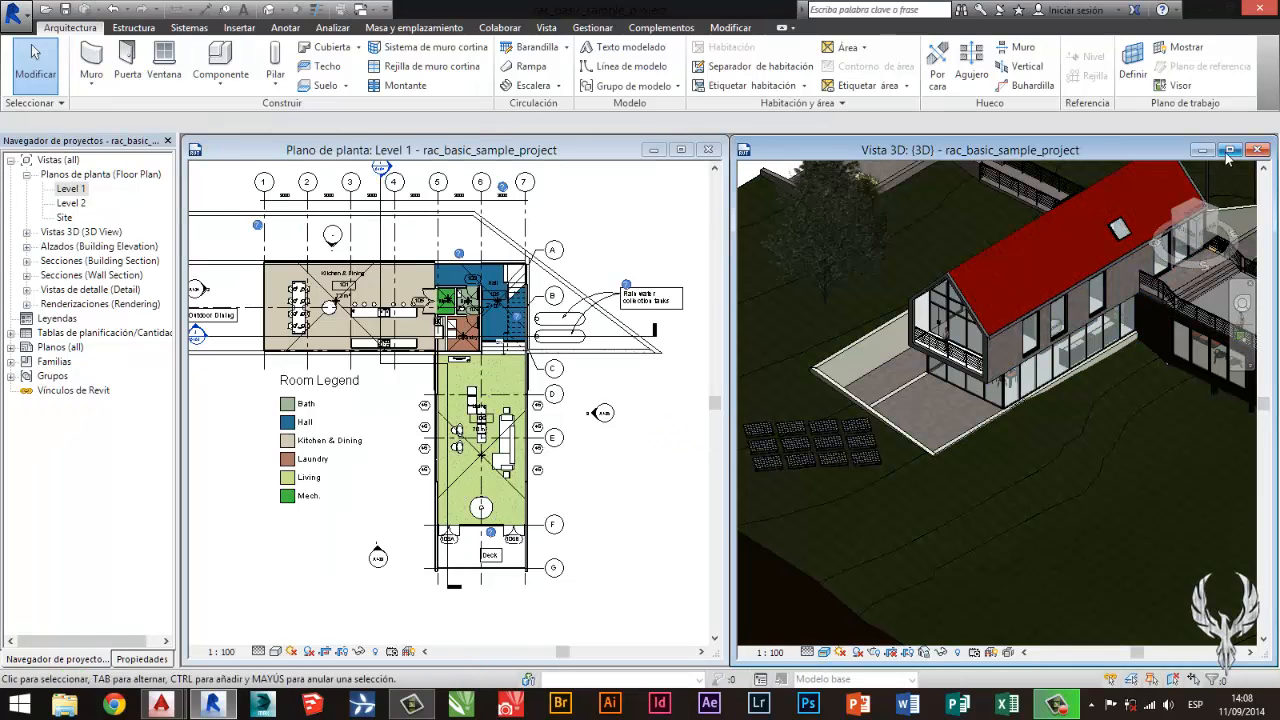
{"action": "left_click", "coordinate": [1230, 150]}
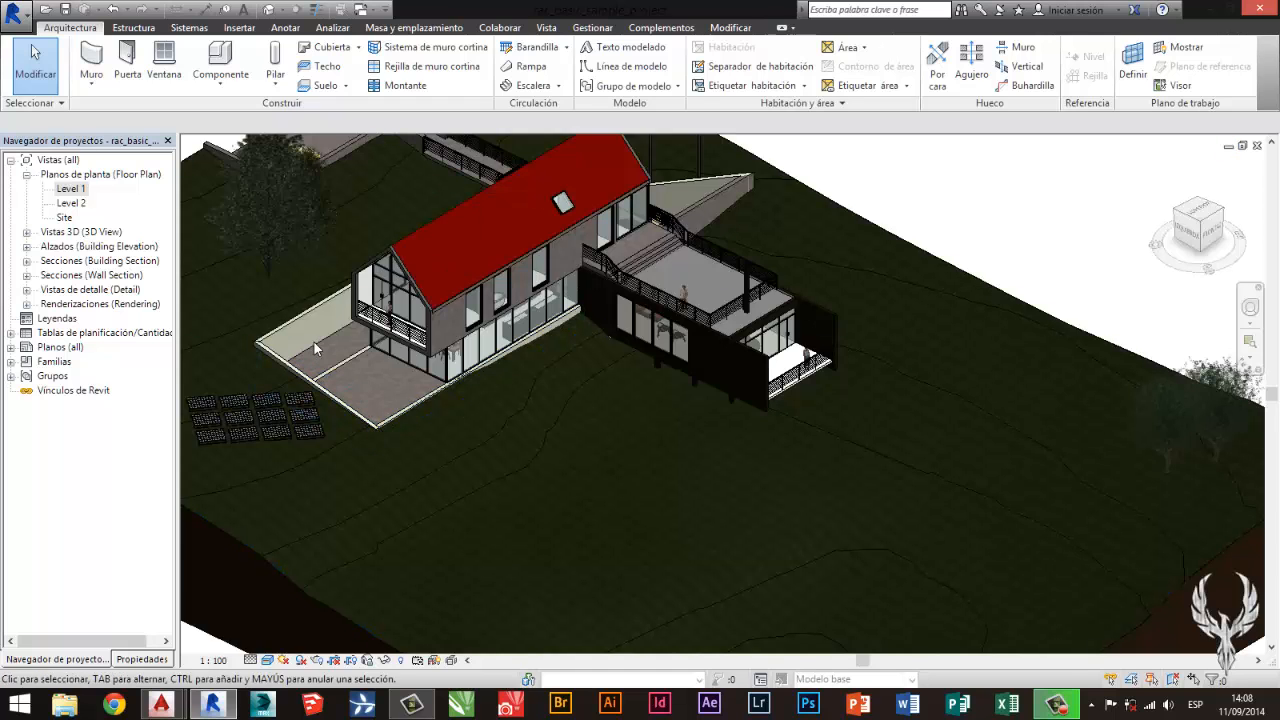
Examine the balcony with its railing and human figure, and the material textures of the adjoining walls.
{"action": "scroll", "coordinate": [549, 305], "scroll_direction": "up", "scroll_amount": 6}
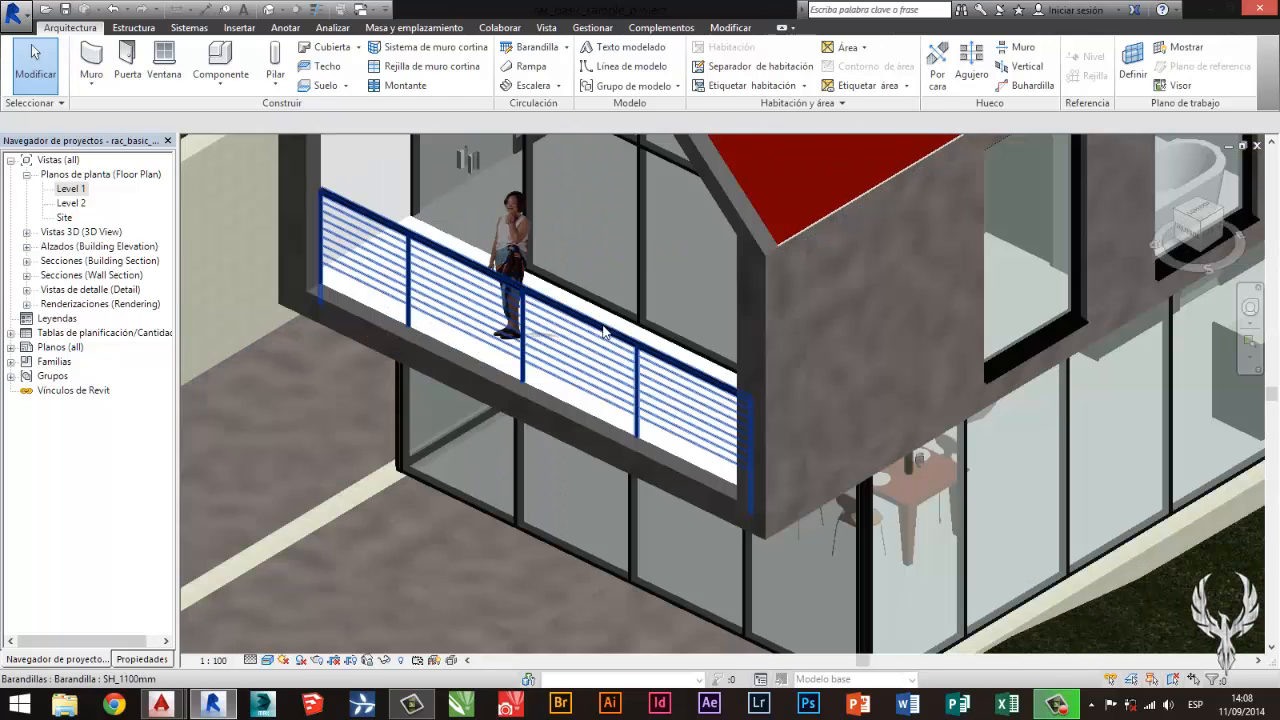
{"action": "scroll", "coordinate": [603, 332], "scroll_direction": "up", "scroll_amount": 2}
{"action": "middle_click_drag", "start_coordinate": [469, 252], "coordinate": [523, 248]}
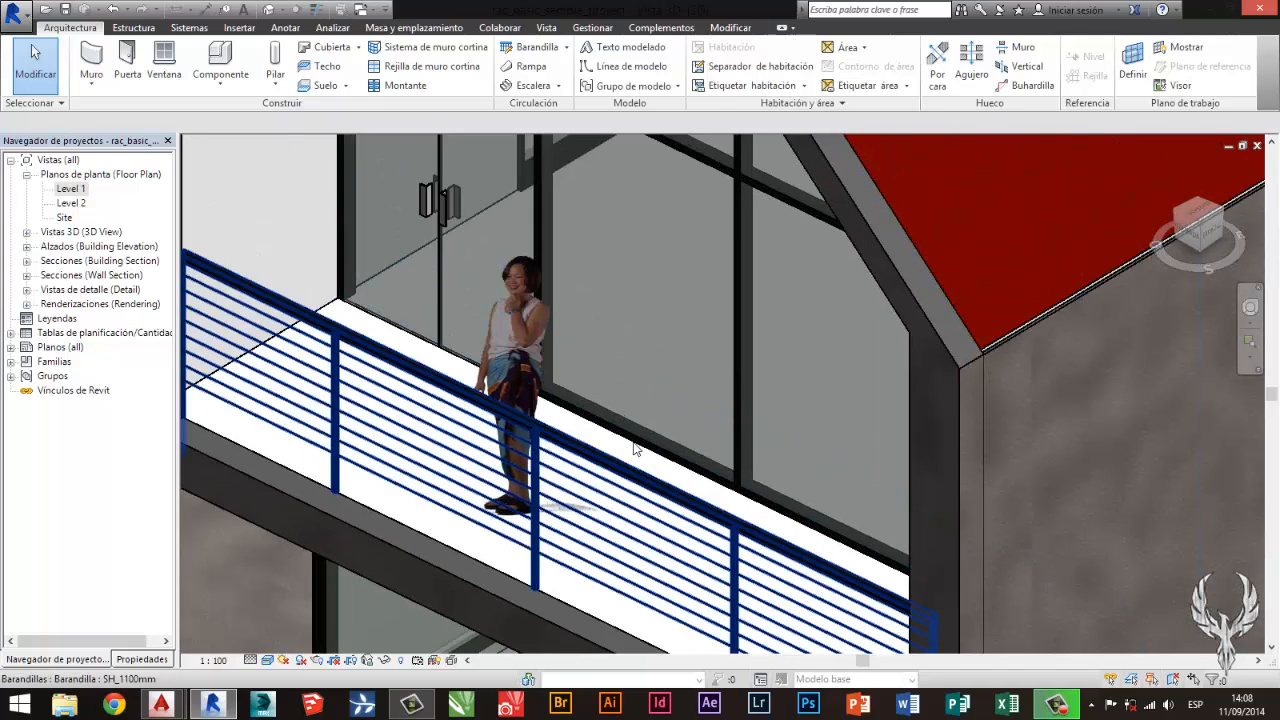
{"action": "scroll", "coordinate": [873, 408], "scroll_direction": "down", "scroll_amount": 1}
{"action": "middle_click_drag", "start_coordinate": [868, 408], "coordinate": [639, 313]}
{"action": "scroll", "coordinate": [792, 418], "scroll_direction": "up", "scroll_amount": 5}
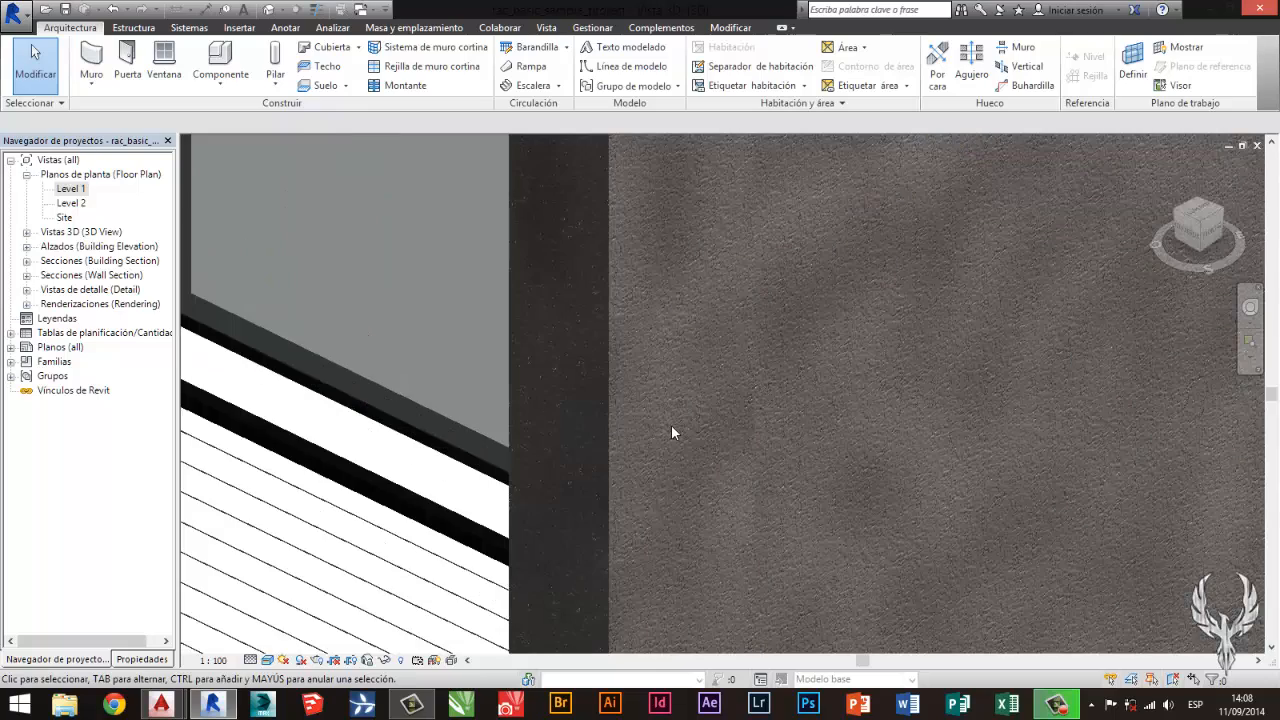
{"action": "scroll", "coordinate": [671, 424], "scroll_direction": "up", "scroll_amount": 2}
{"action": "scroll", "coordinate": [639, 463], "scroll_direction": "up", "scroll_amount": 2}
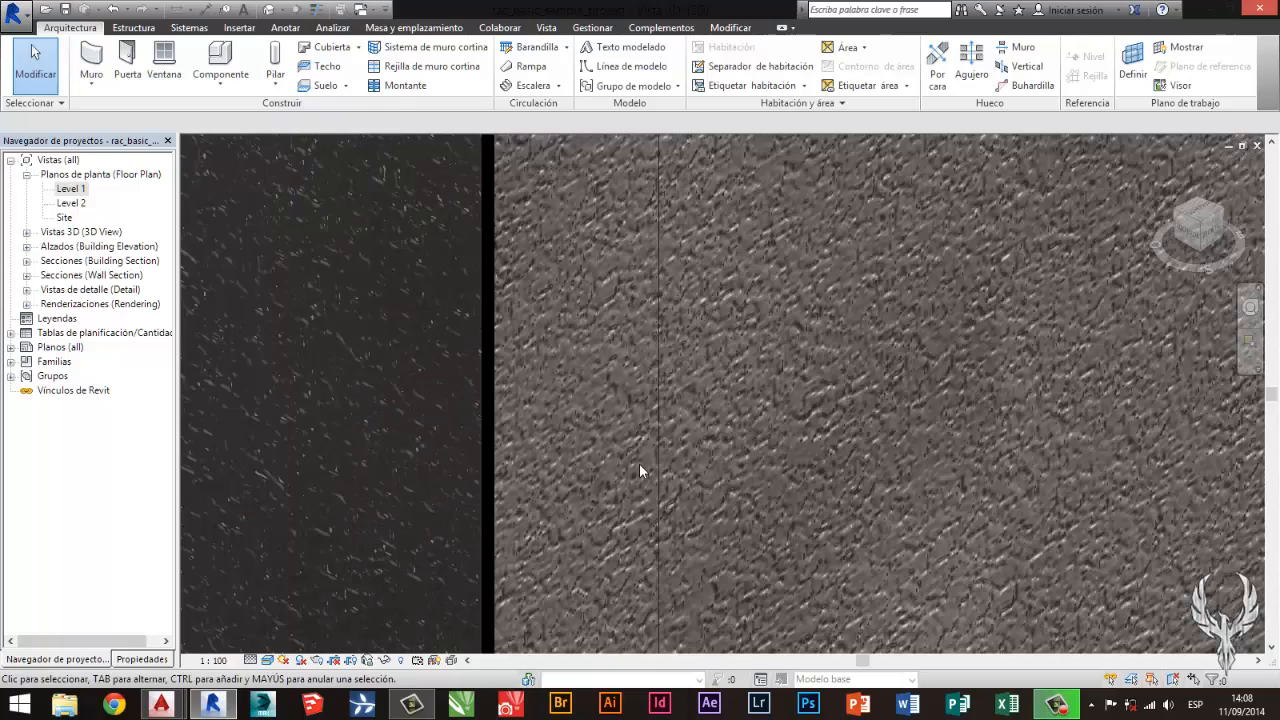
{"action": "scroll", "coordinate": [639, 463], "scroll_direction": "down", "scroll_amount": 4}
Look over the realistic house, solar panels and terrain, ending at the long ground-floor curtain wall.
{"action": "scroll", "coordinate": [593, 509], "scroll_direction": "down", "scroll_amount": 10}
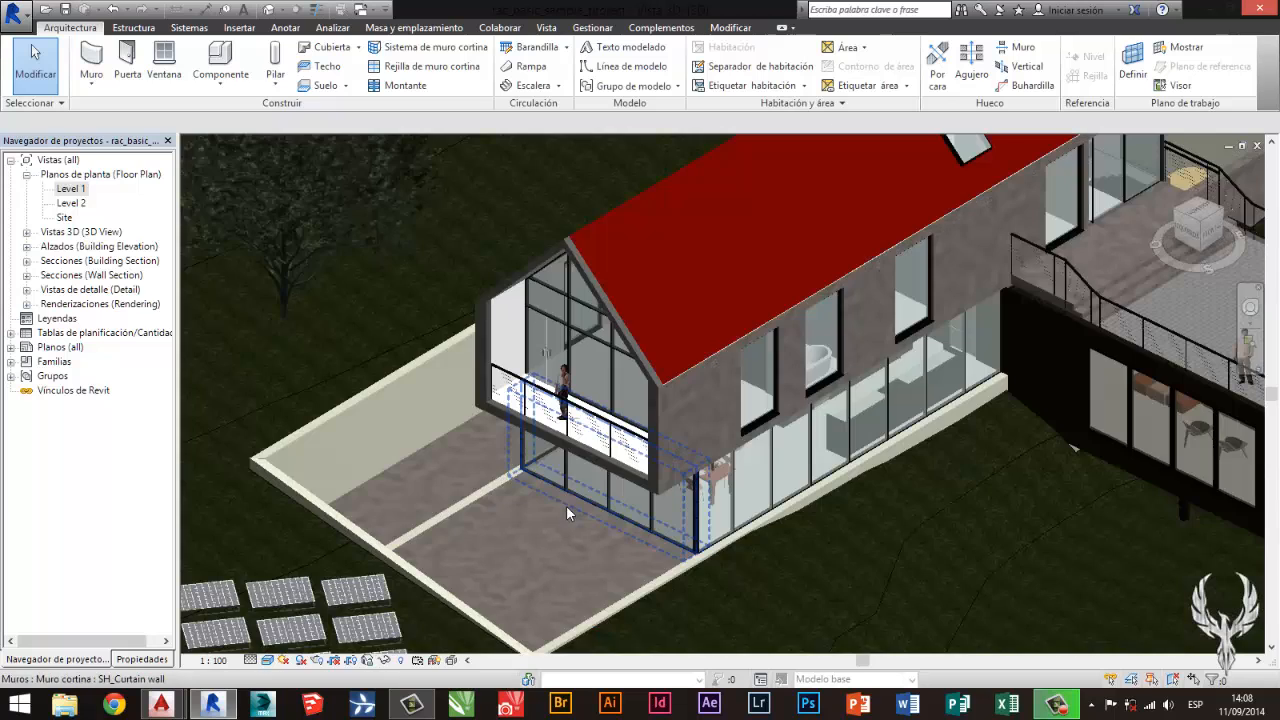
{"action": "middle_click_drag", "start_coordinate": [711, 331], "coordinate": [771, 246]}
{"action": "scroll", "coordinate": [771, 246], "scroll_direction": "down", "scroll_amount": 3}
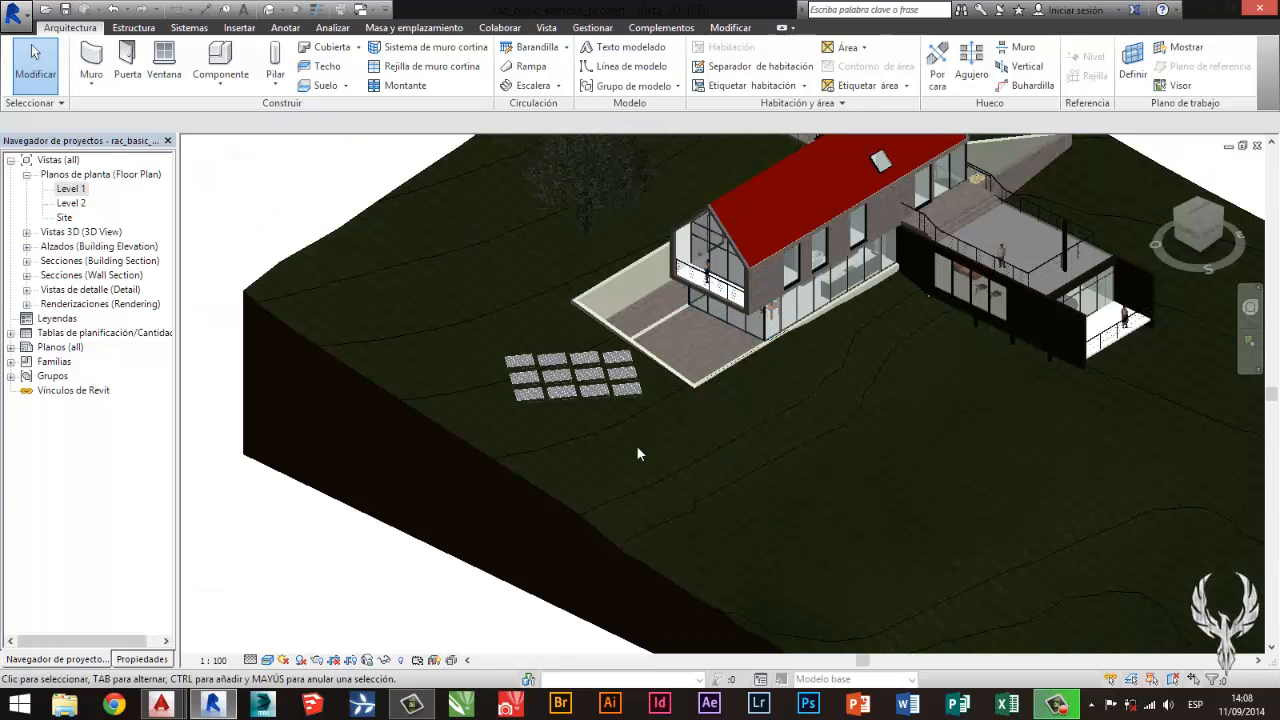
{"action": "middle_click_drag", "start_coordinate": [600, 290], "coordinate": [481, 379]}
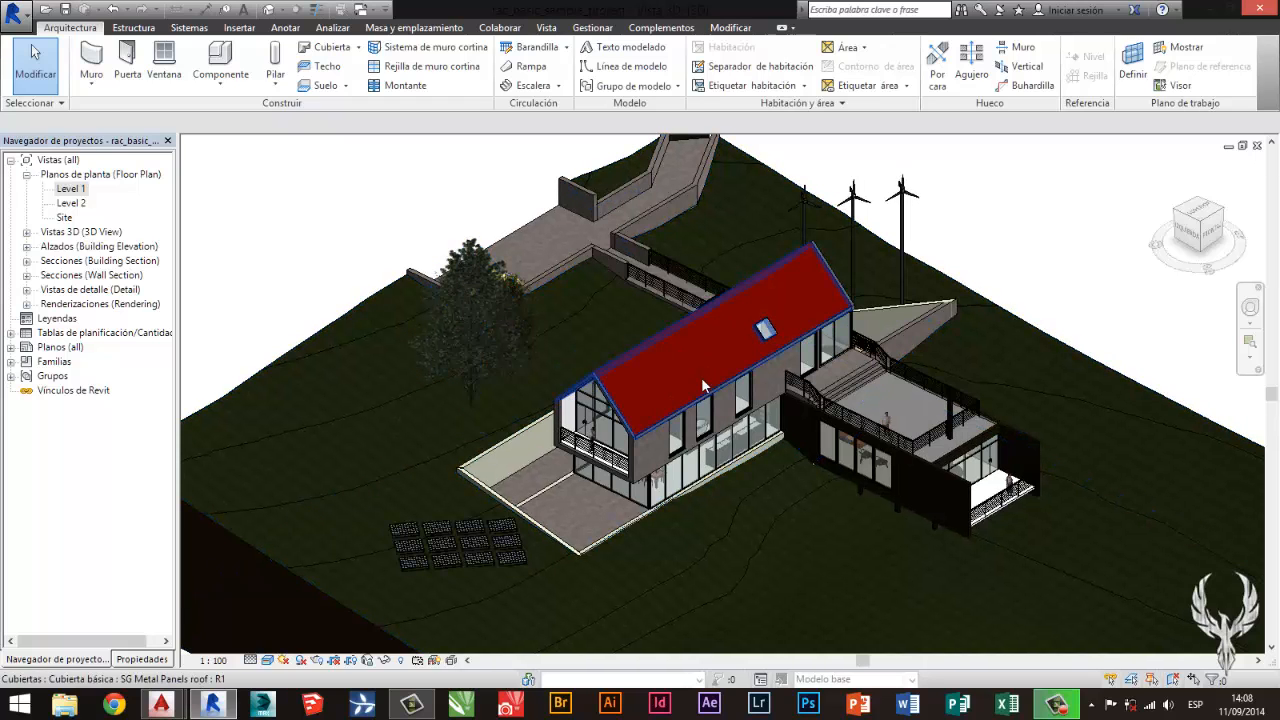
{"action": "scroll", "coordinate": [722, 510], "scroll_direction": "up", "scroll_amount": 5}
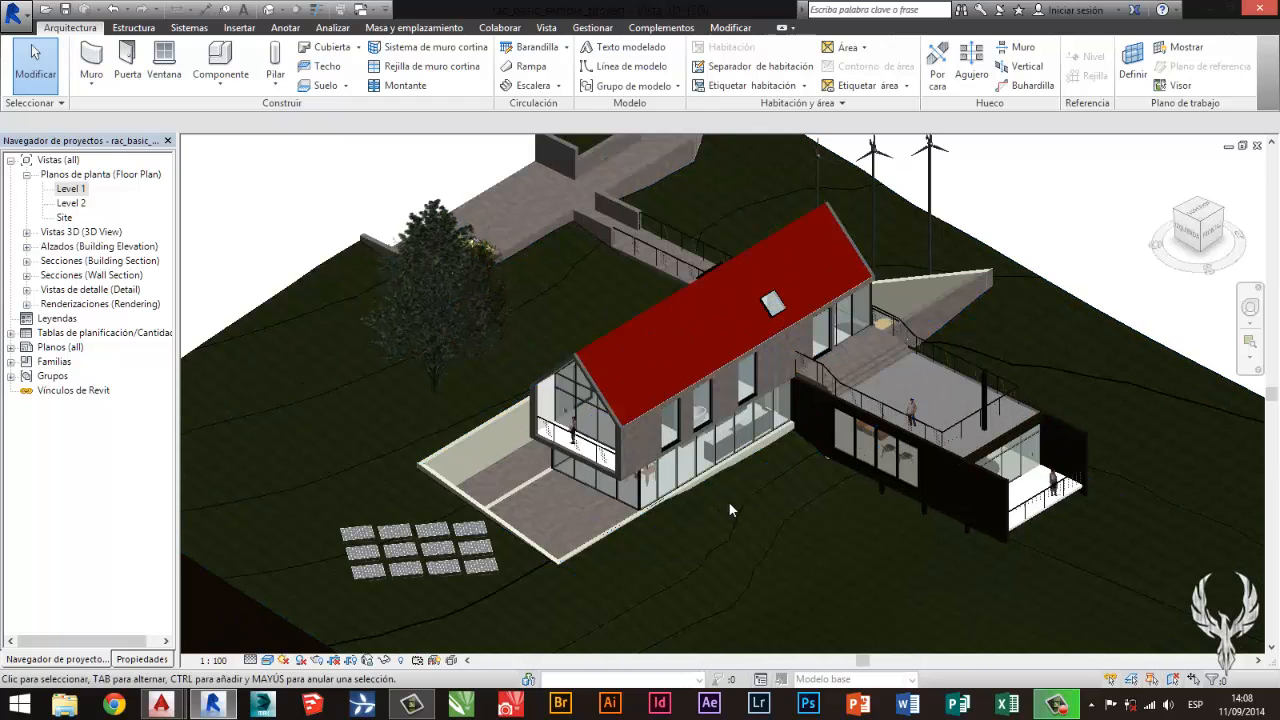
{"action": "left_click", "coordinate": [680, 452]}
{"action": "middle_click_drag", "start_coordinate": [730, 482], "coordinate": [790, 522]}
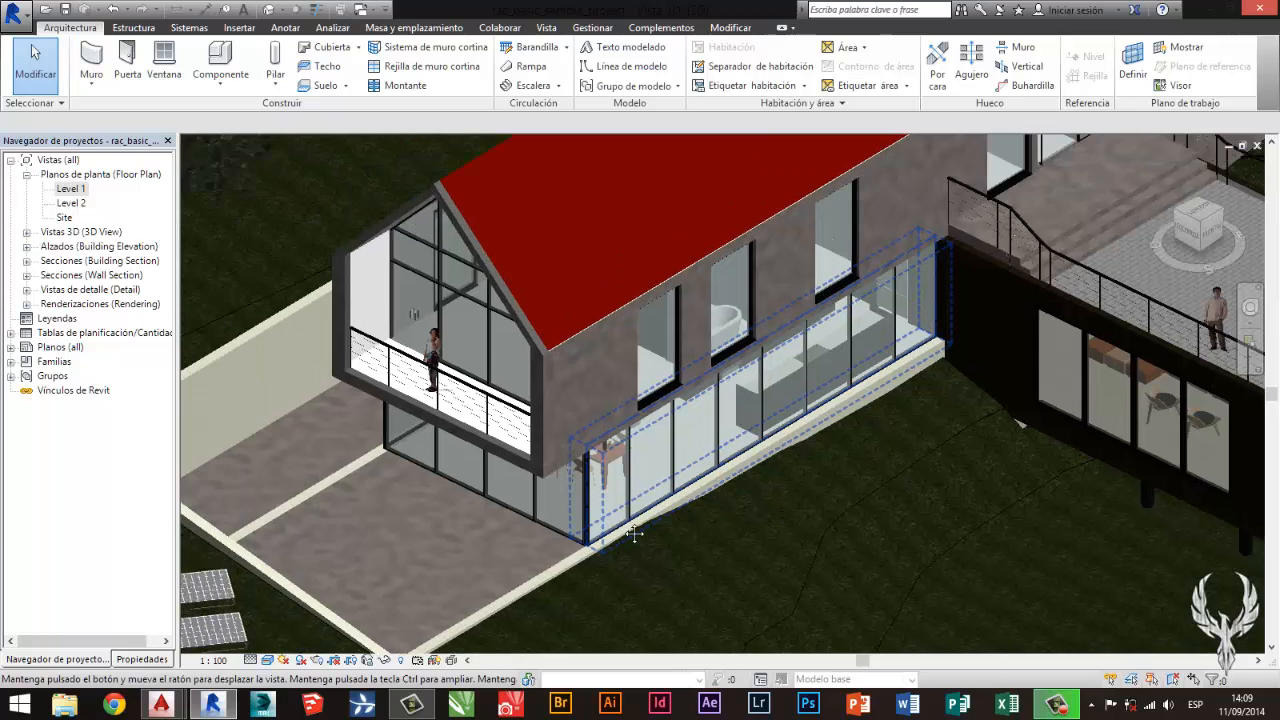
Set the 3D view's visual style to Trazado de rayos, view the ray-traced site and close the interactive ray trace mode.
{"action": "left_click", "coordinate": [268, 661]}
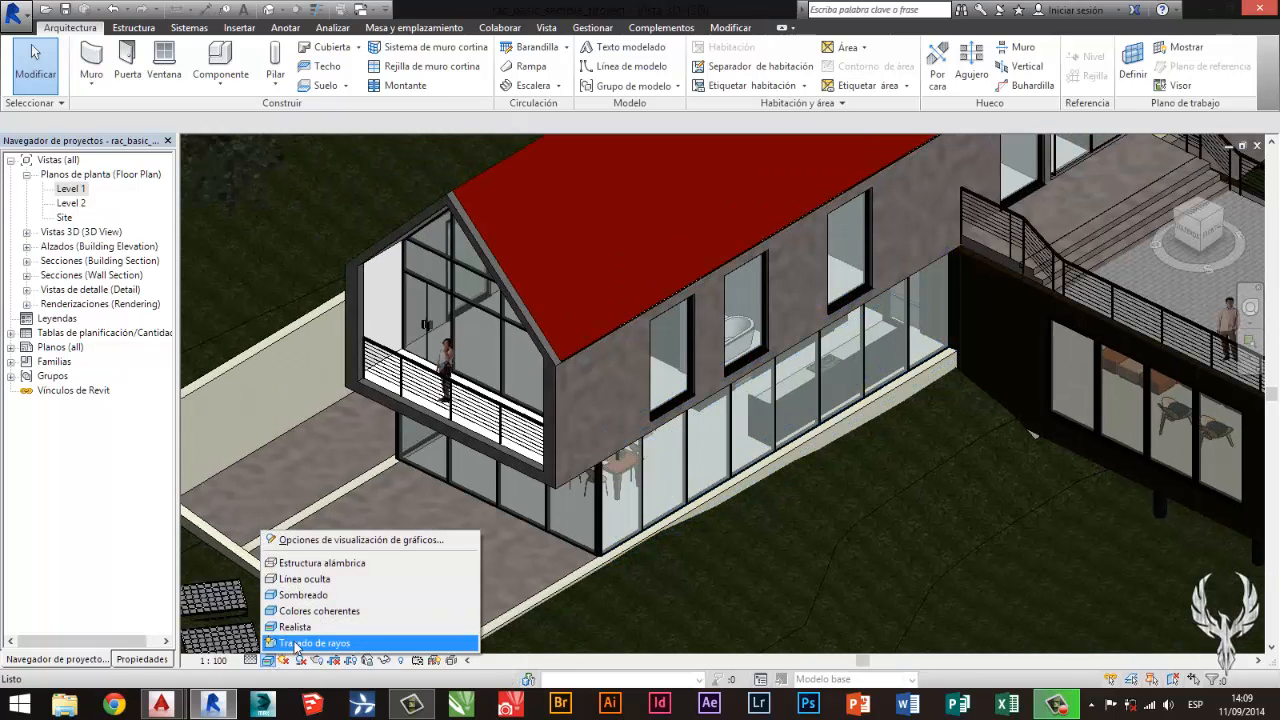
{"action": "left_click", "coordinate": [294, 645]}
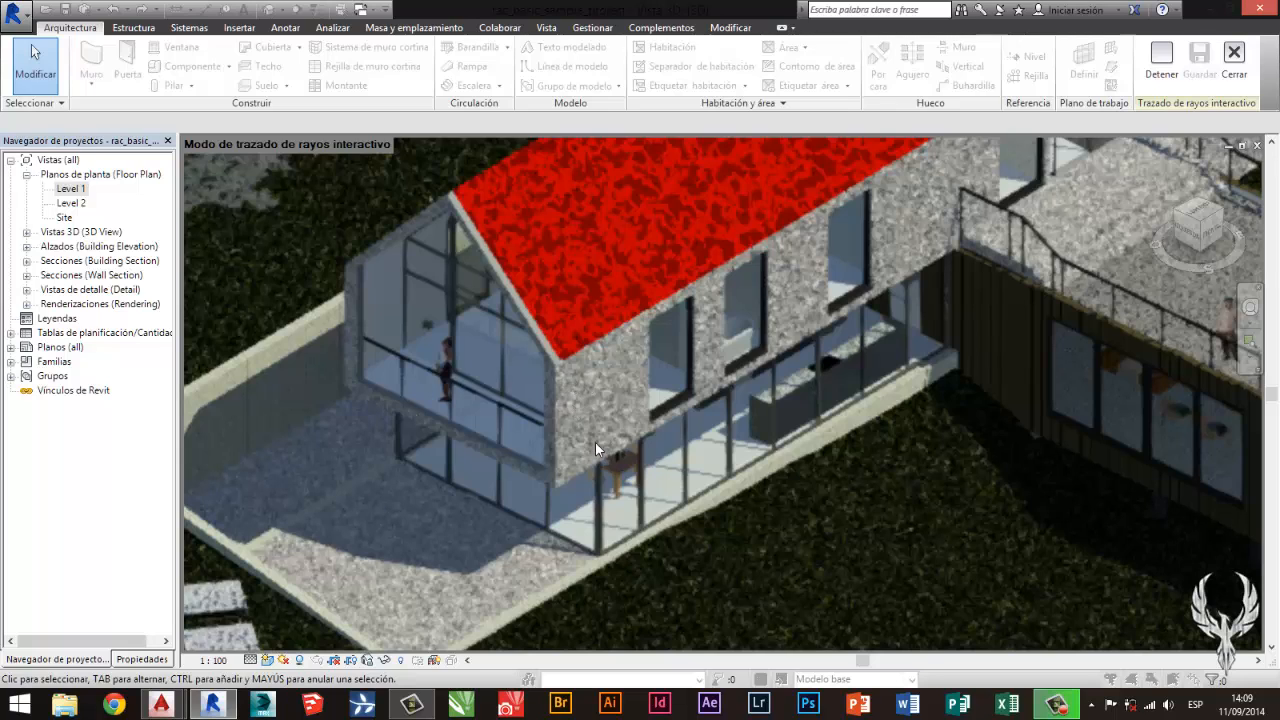
{"action": "scroll", "coordinate": [560, 463], "scroll_direction": "down", "scroll_amount": 5}
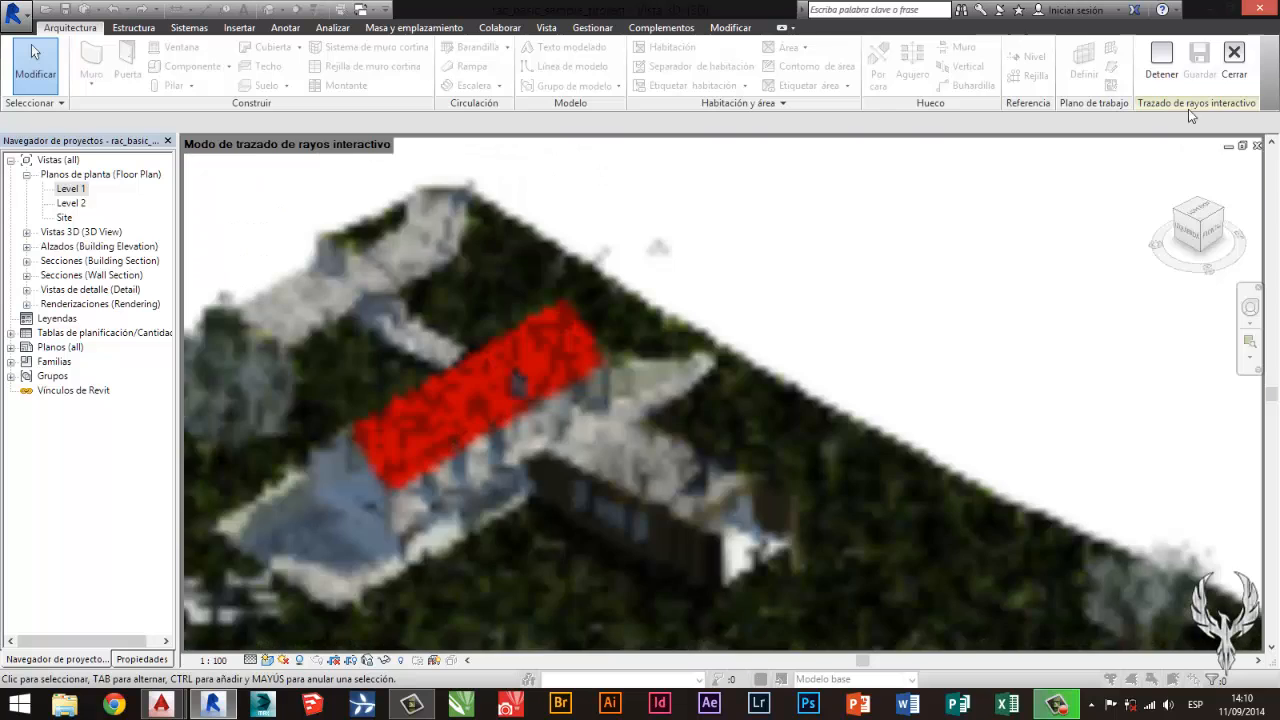
{"action": "scroll", "coordinate": [600, 450], "scroll_direction": "down", "scroll_amount": 3}
{"action": "scroll", "coordinate": [460, 492], "scroll_direction": "up", "scroll_amount": 3}
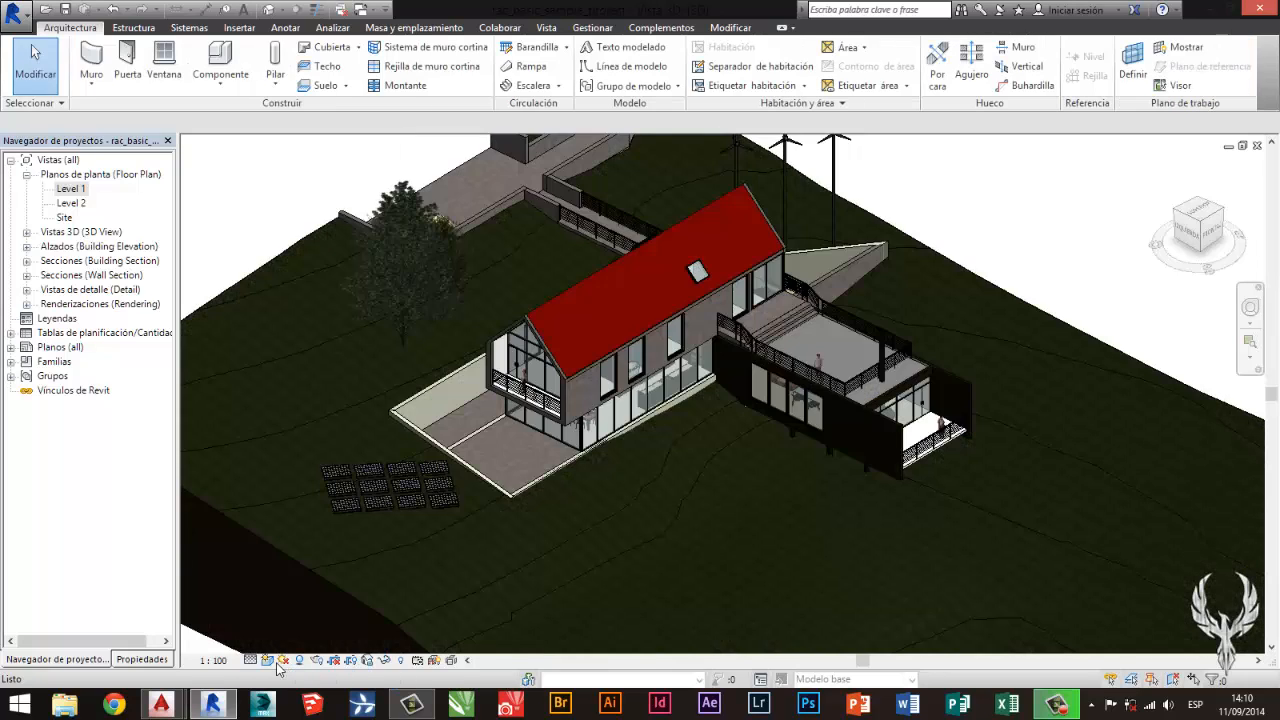
Set the 3D view's visual style to Línea oculta and inspect the curtain wall corner below the balcony.
{"action": "left_click", "coordinate": [267, 661]}
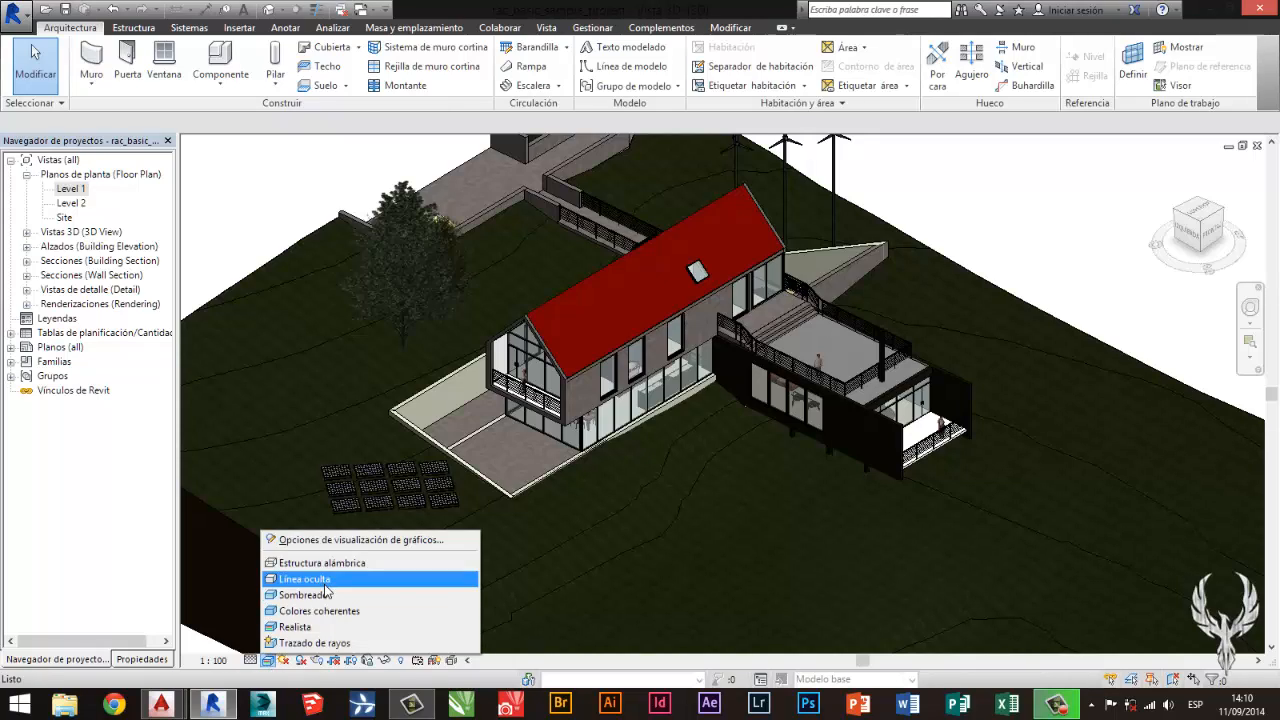
{"action": "left_click", "coordinate": [324, 580]}
{"action": "scroll", "coordinate": [572, 443], "scroll_direction": "up", "scroll_amount": 5}
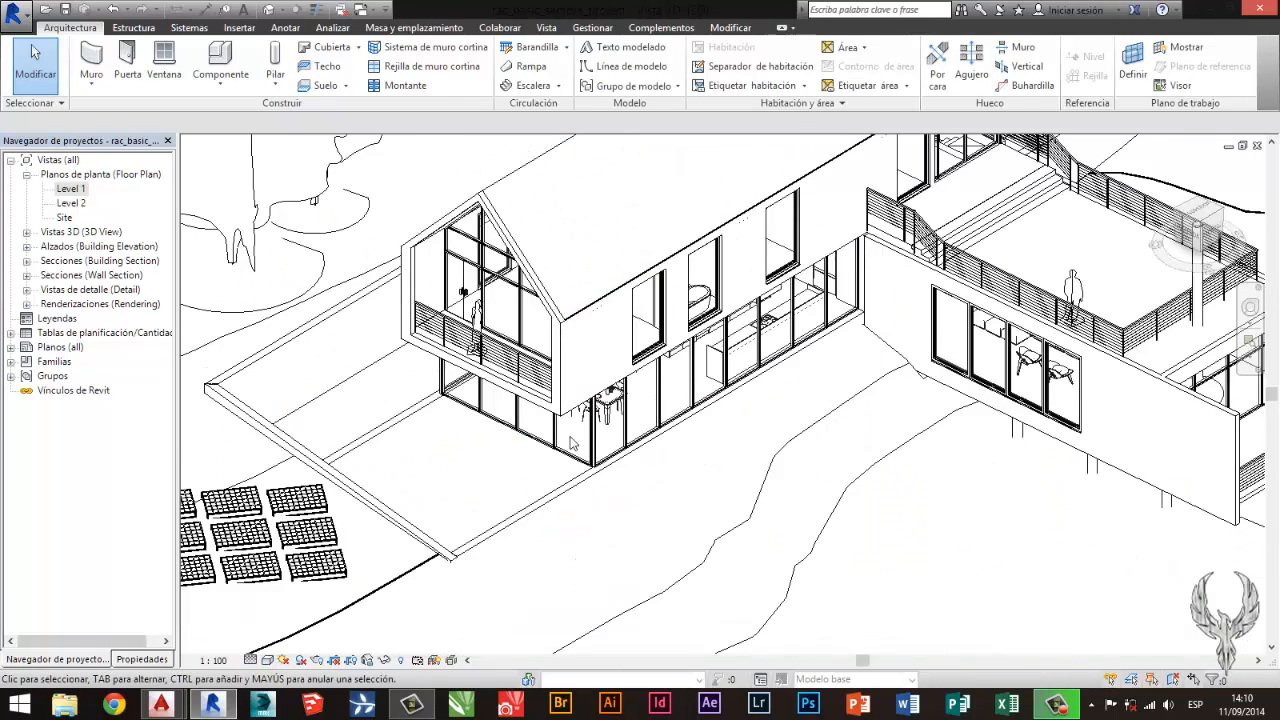
{"action": "scroll", "coordinate": [572, 443], "scroll_direction": "up", "scroll_amount": 4}
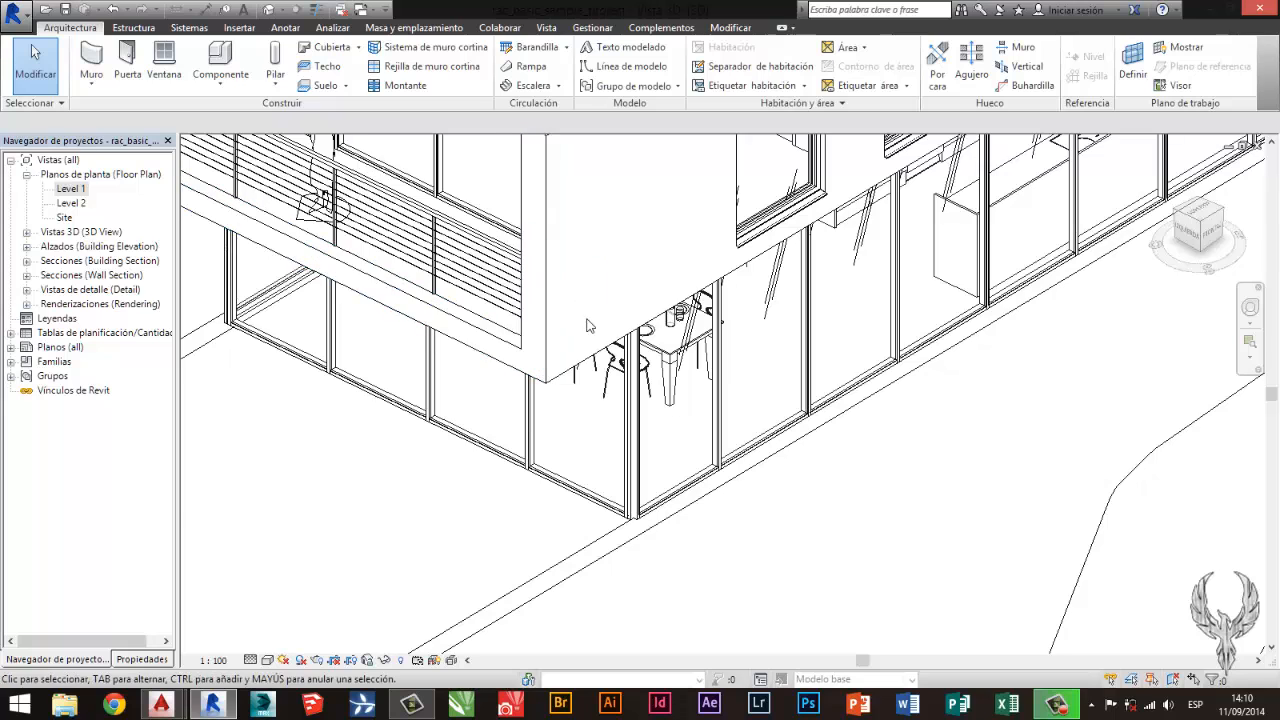
Tile the open windows to close the 3D view and maximize the Level 1 floor plan.
{"action": "scroll", "coordinate": [588, 325], "scroll_direction": "down", "scroll_amount": 5}
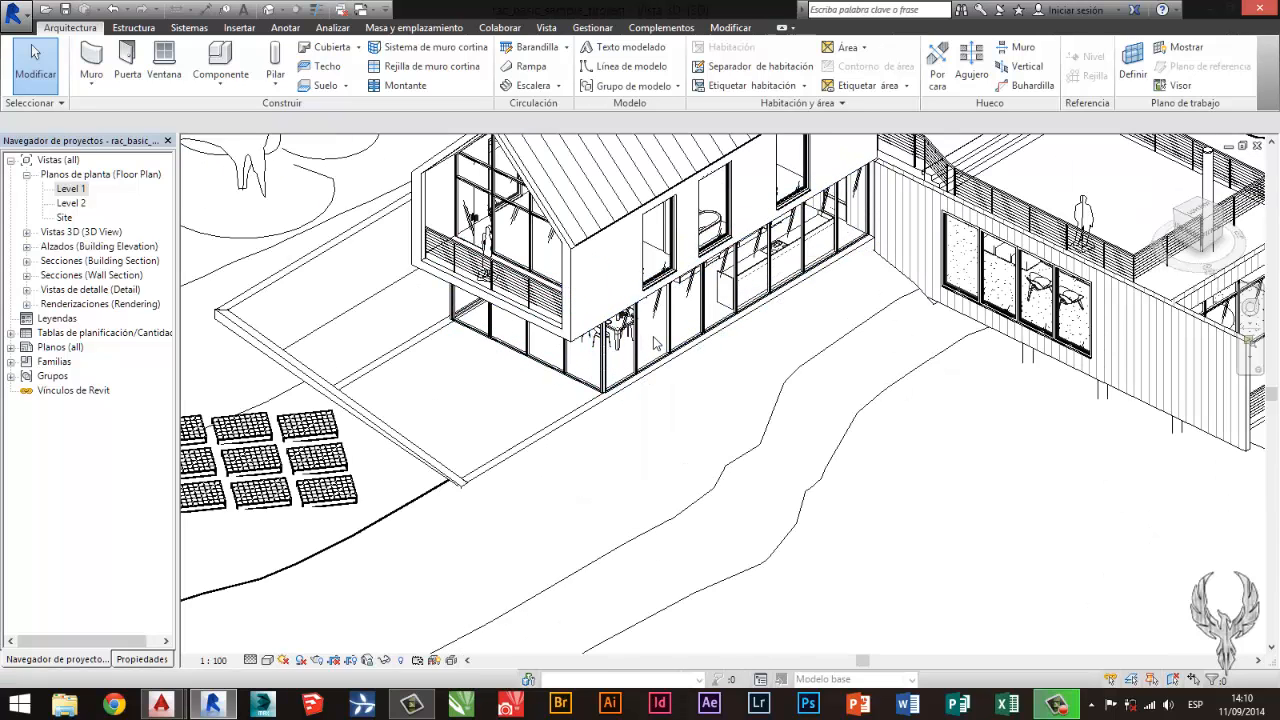
{"action": "key", "text": "w"}
{"action": "key", "text": "t"}
{"action": "left_click", "coordinate": [793, 436]}
{"action": "key", "text": "w"}
{"action": "key", "text": "t"}
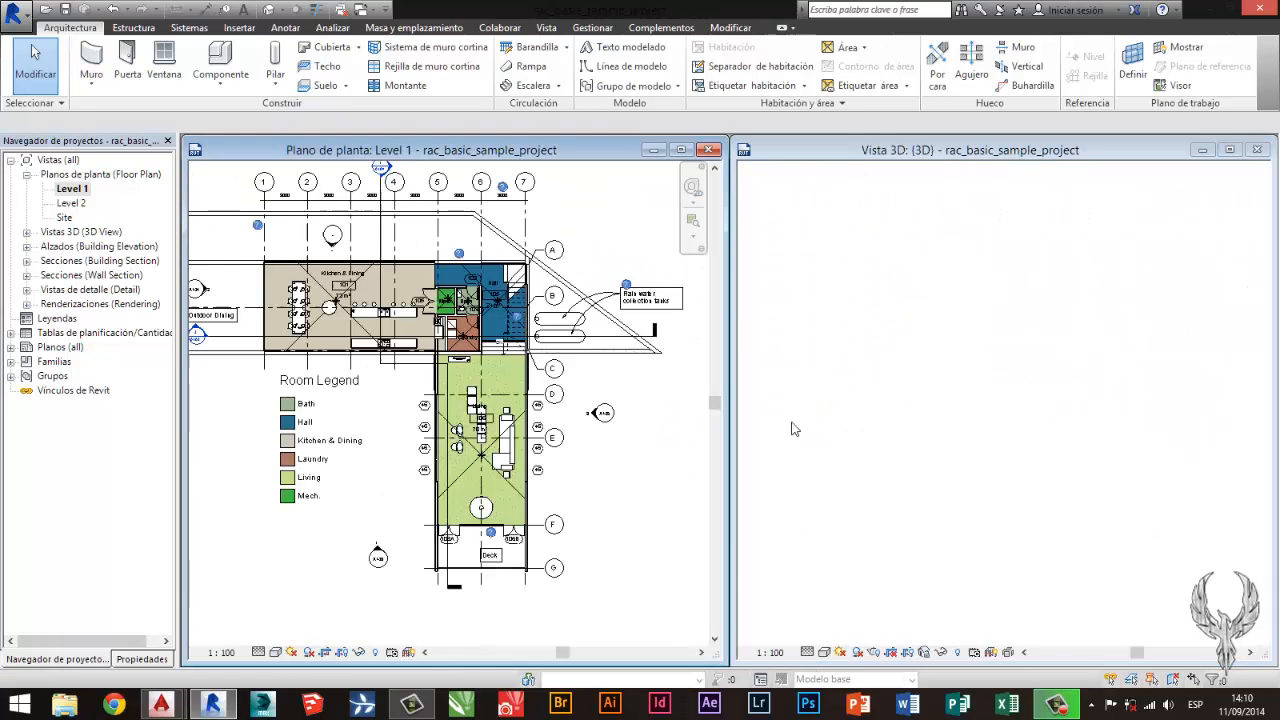
{"action": "left_click", "coordinate": [1257, 149]}
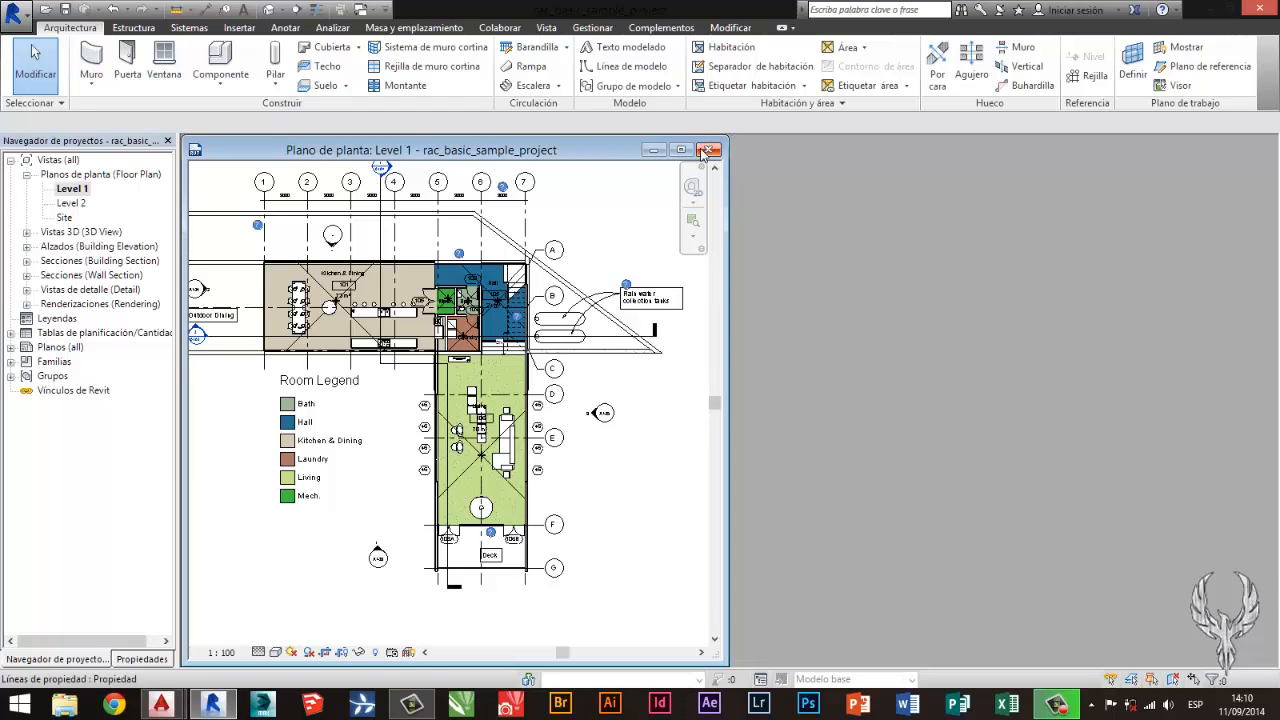
{"action": "left_click", "coordinate": [682, 150]}
Set the Level 1 floor plan's visual style to Realista.
{"action": "middle_click_drag", "start_coordinate": [700, 309], "coordinate": [960, 260]}
{"action": "scroll", "coordinate": [748, 256], "scroll_direction": "up", "scroll_amount": 1}
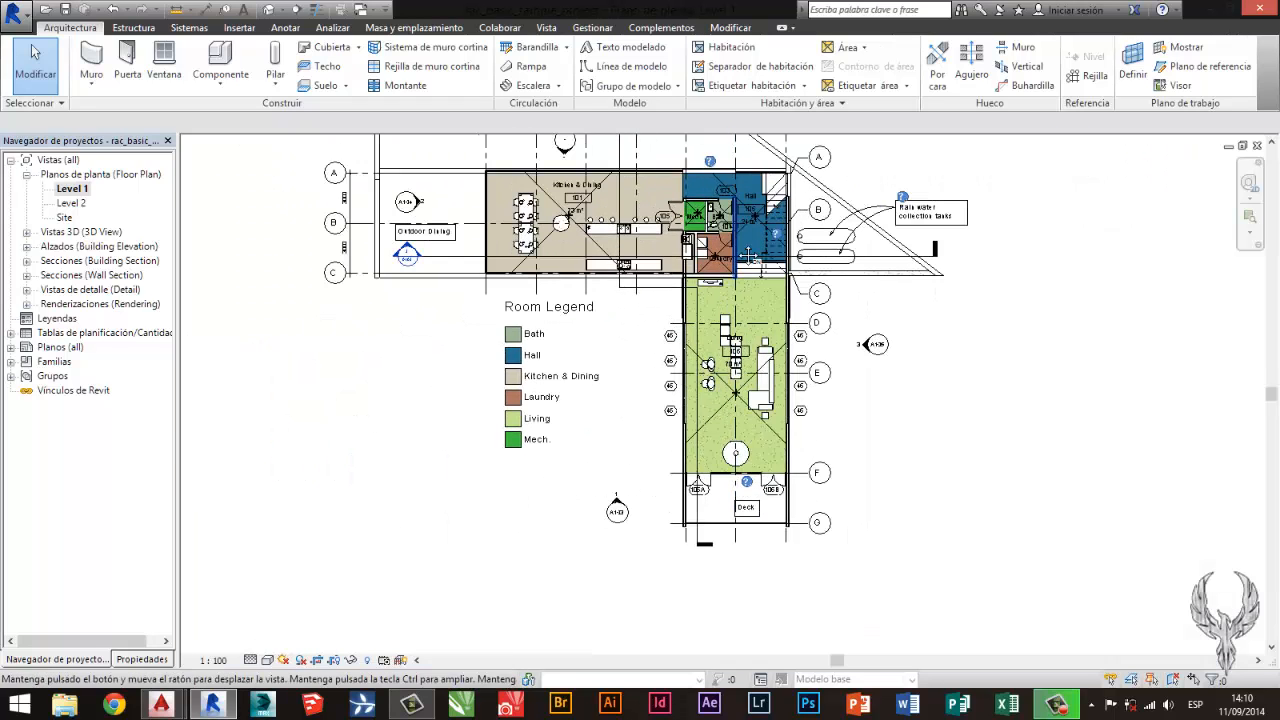
{"action": "scroll", "coordinate": [748, 256], "scroll_direction": "down", "scroll_amount": 1}
{"action": "left_click", "coordinate": [284, 660]}
{"action": "left_click", "coordinate": [342, 625]}
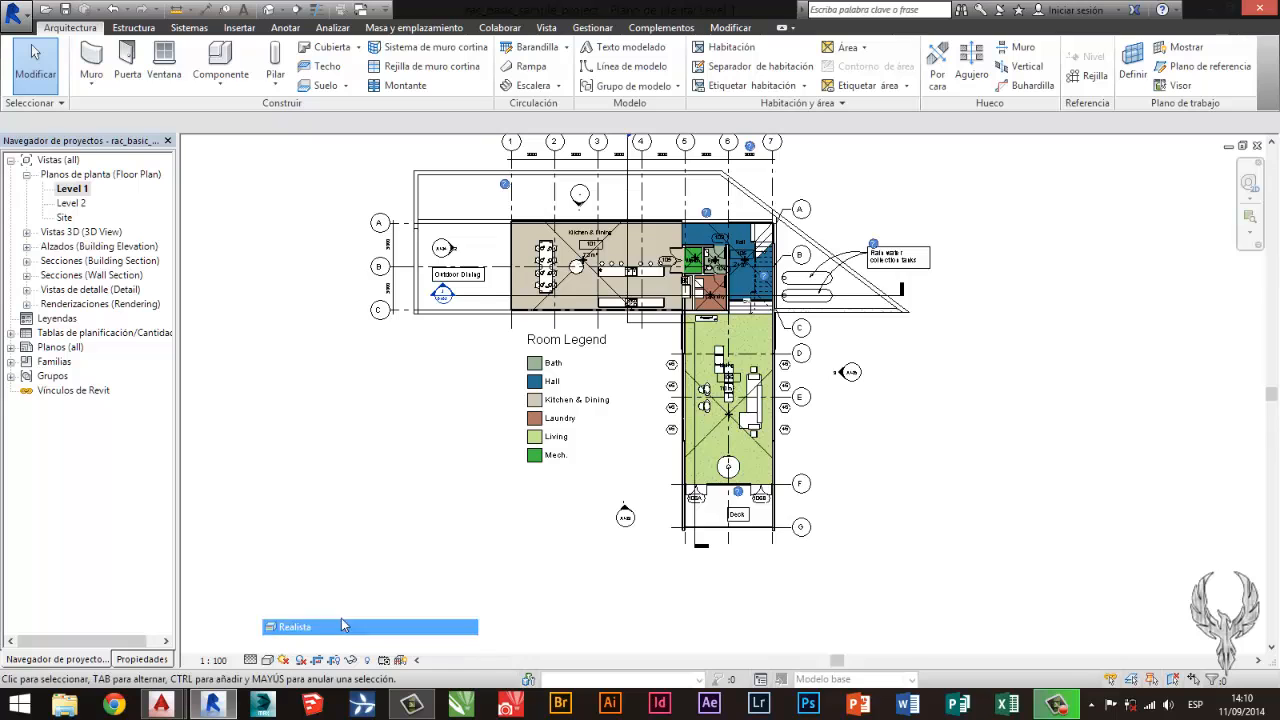
Examine the realistic plan from the outdoor dining area through Kitchen & Dining to the laundry.
{"action": "scroll", "coordinate": [590, 239], "scroll_direction": "up", "scroll_amount": 2}
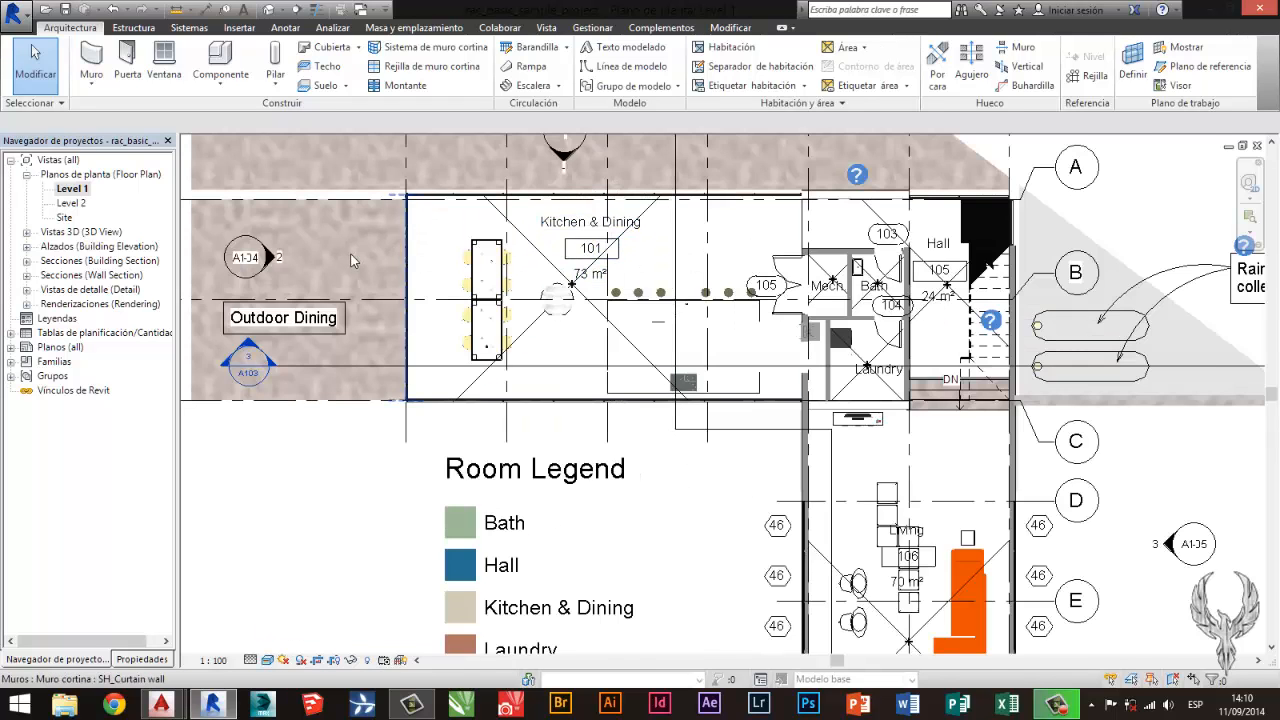
{"action": "scroll", "coordinate": [350, 260], "scroll_direction": "up", "scroll_amount": 2}
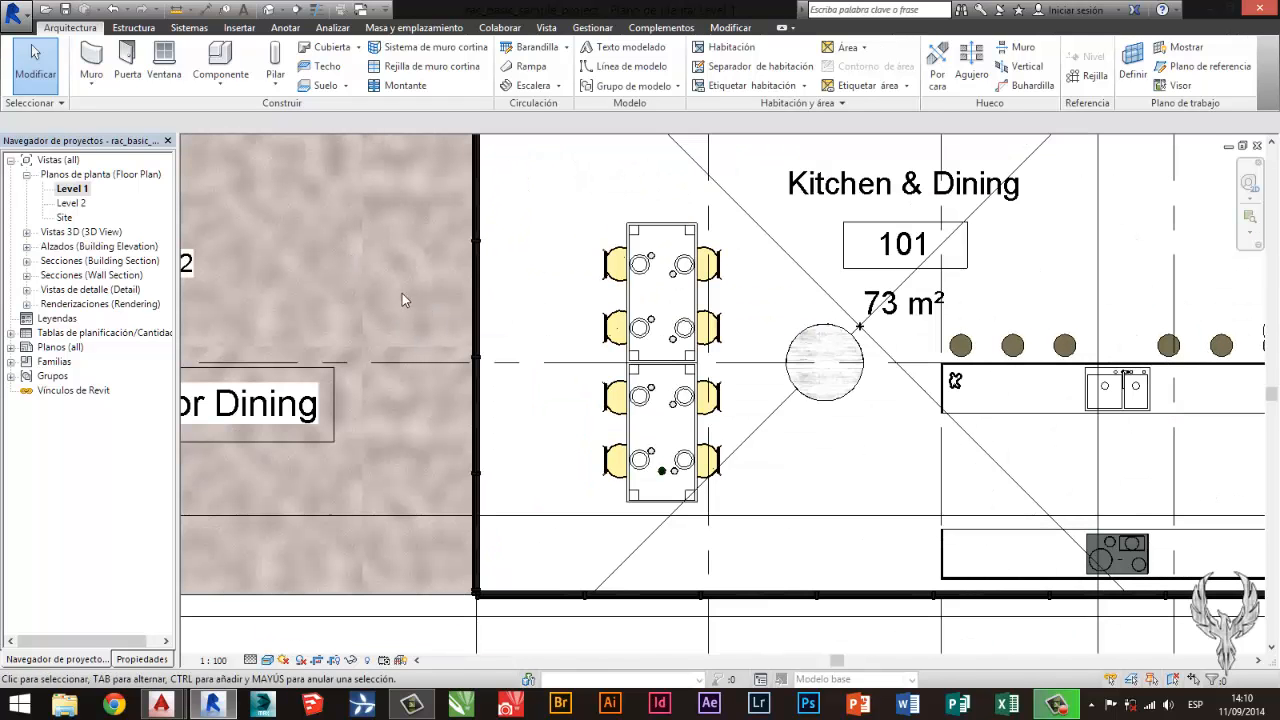
{"action": "scroll", "coordinate": [402, 300], "scroll_direction": "down", "scroll_amount": 2}
{"action": "scroll", "coordinate": [538, 378], "scroll_direction": "up", "scroll_amount": 3}
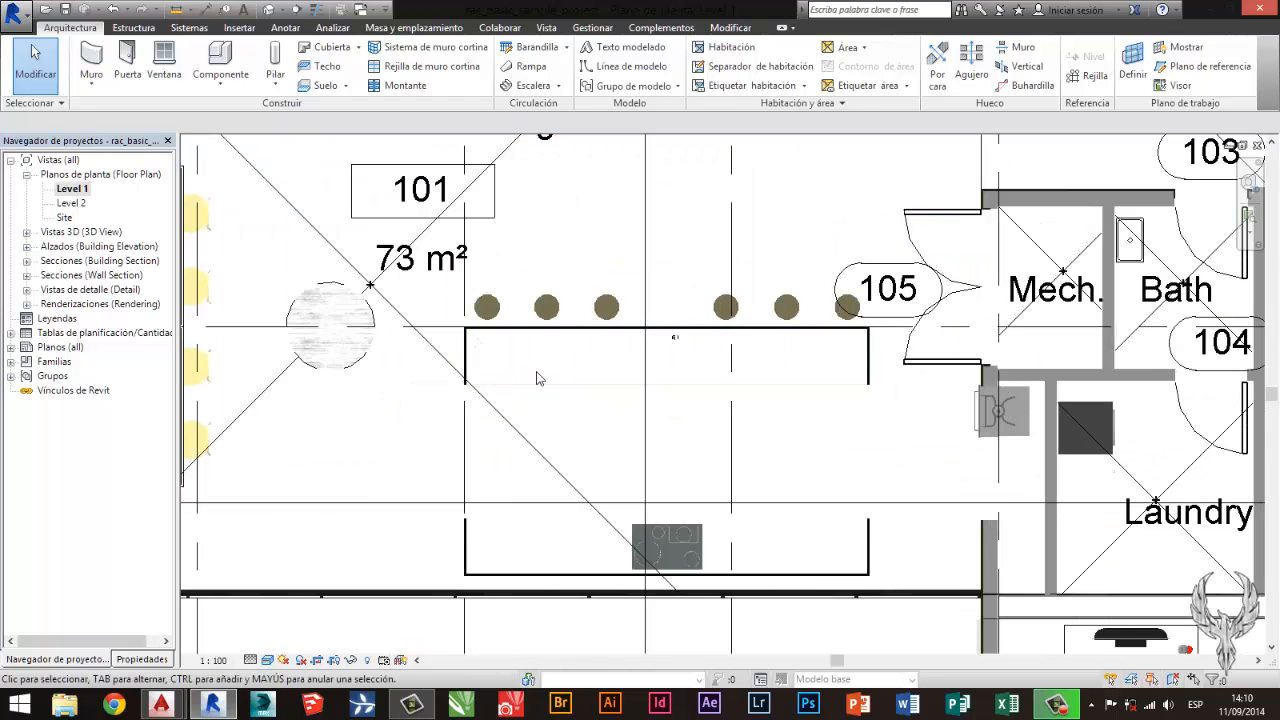
{"action": "middle_click_drag", "start_coordinate": [1220, 453], "coordinate": [630, 312]}
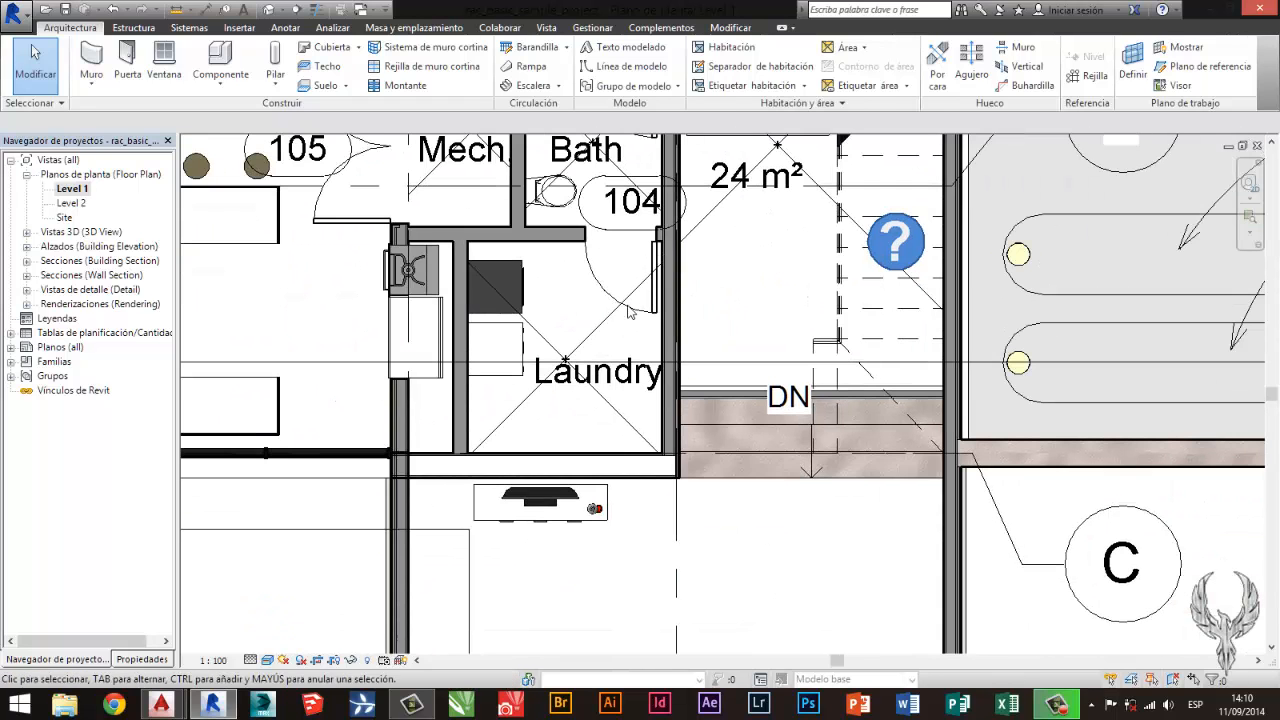
{"action": "scroll", "coordinate": [558, 322], "scroll_direction": "down", "scroll_amount": 4}
Inspect the furniture around the orange sofa in the living room, including a brief selection of the room tag.
{"action": "middle_click_drag", "start_coordinate": [927, 502], "coordinate": [673, 293]}
{"action": "scroll", "coordinate": [436, 478], "scroll_direction": "up", "scroll_amount": 1}
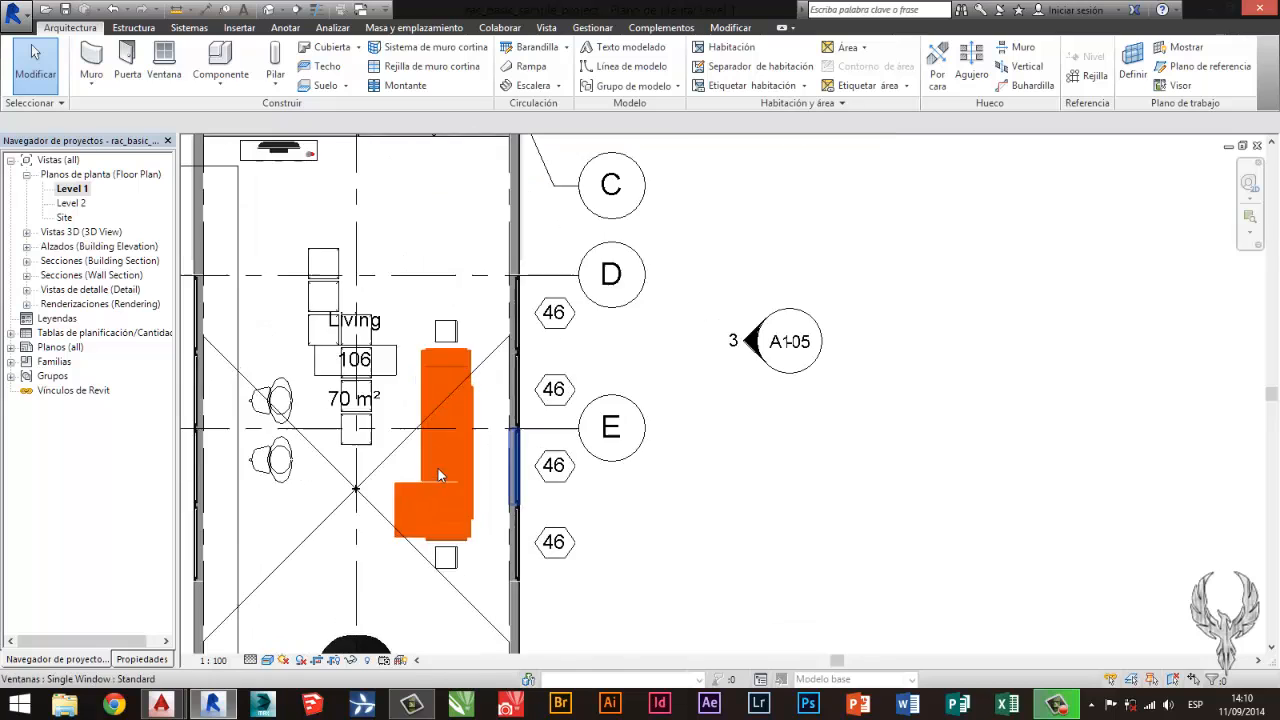
{"action": "scroll", "coordinate": [438, 468], "scroll_direction": "up", "scroll_amount": 5}
{"action": "scroll", "coordinate": [297, 378], "scroll_direction": "down", "scroll_amount": 2}
{"action": "middle_click_drag", "start_coordinate": [301, 348], "coordinate": [550, 358]}
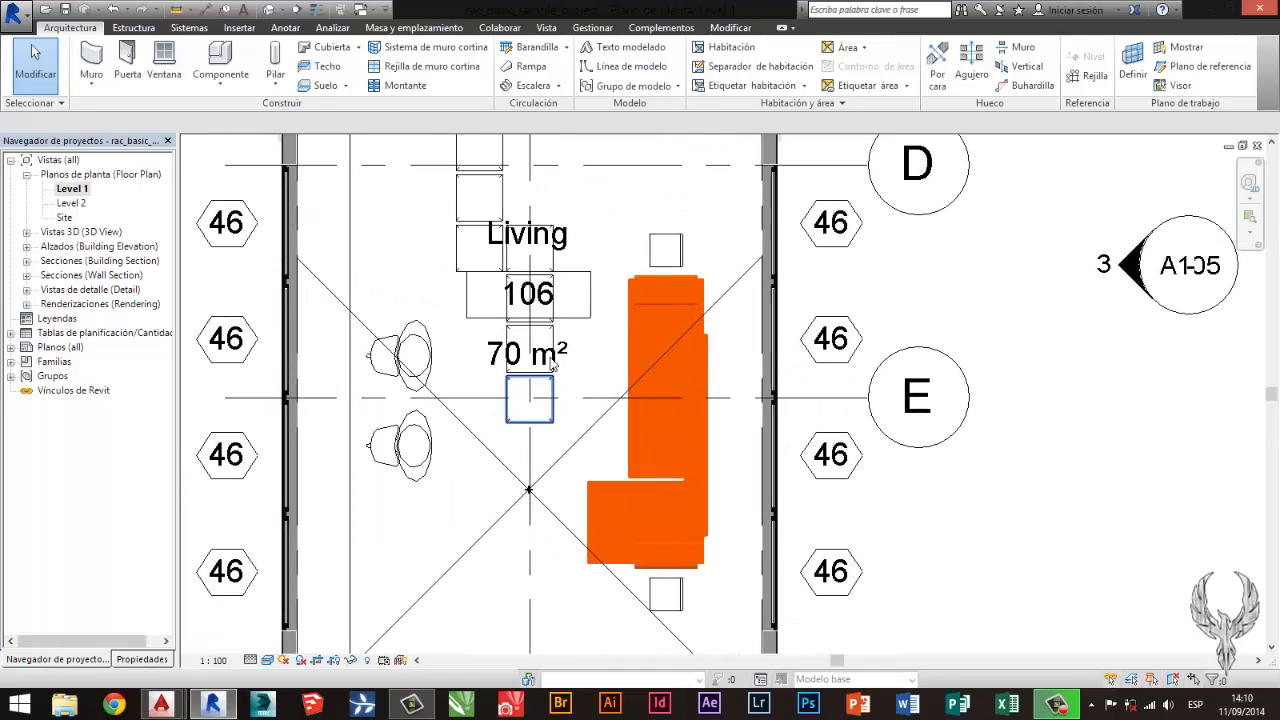
{"action": "left_click", "coordinate": [575, 279]}
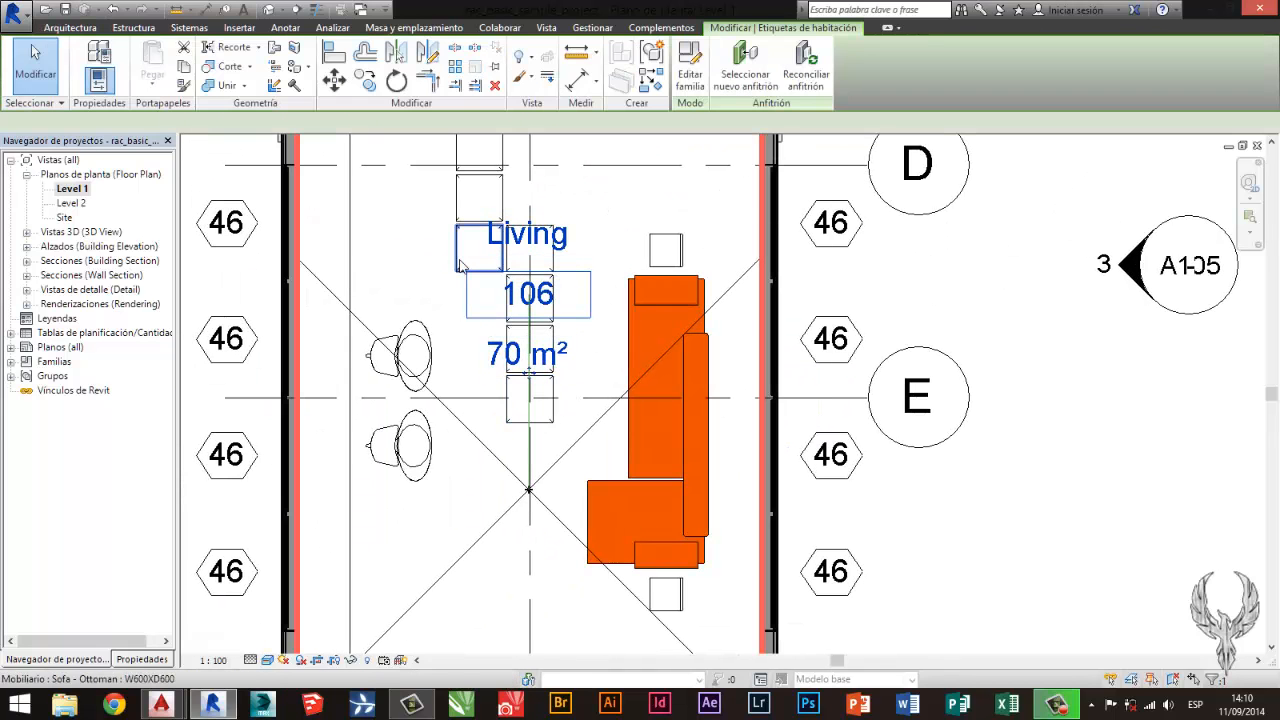
{"action": "key", "text": "Escape"}
{"action": "scroll", "coordinate": [392, 441], "scroll_direction": "down", "scroll_amount": 7}
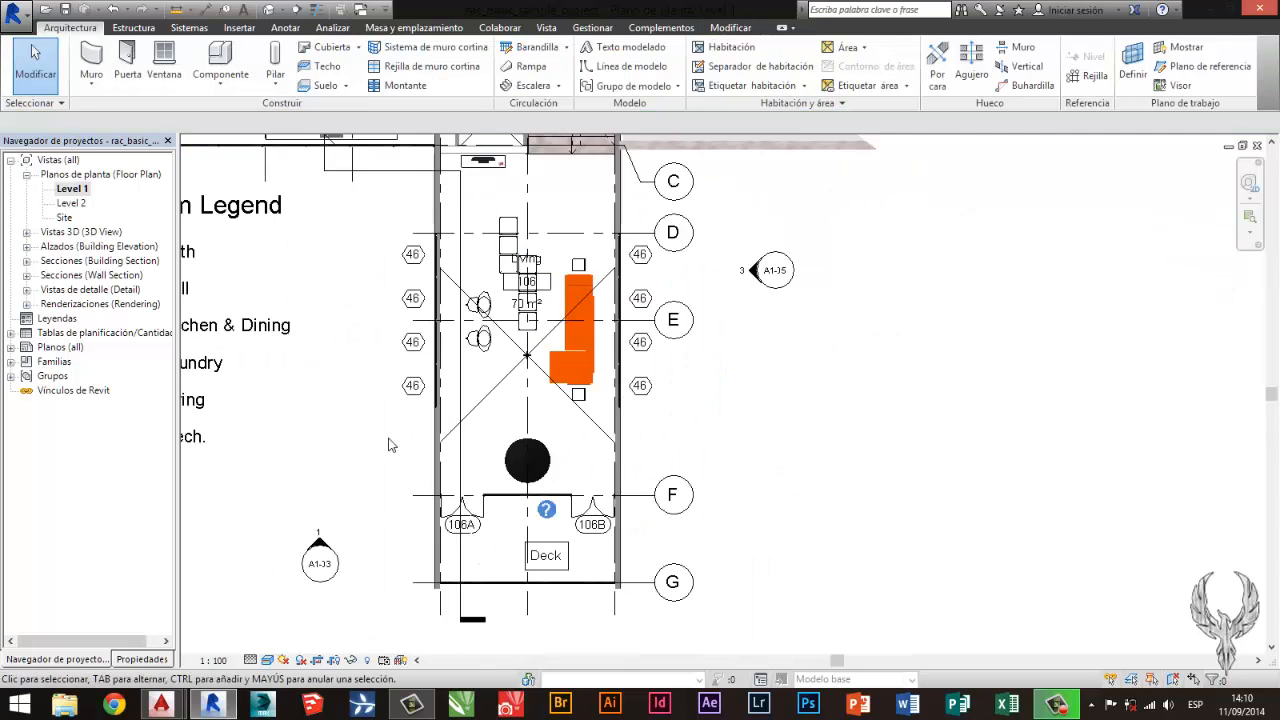
Open the default 3D view and tile it side by side with the Level 1 floor plan.
{"action": "left_click", "coordinate": [269, 10]}
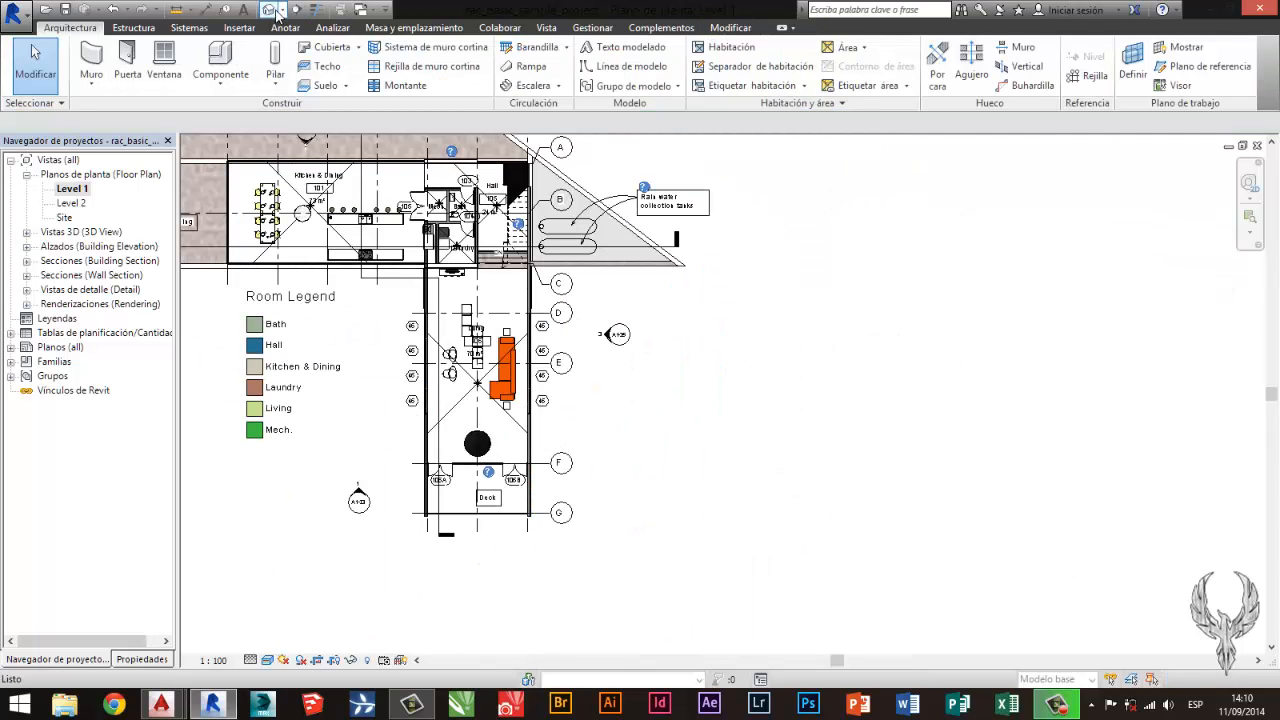
{"action": "key", "text": "w"}
{"action": "key", "text": "t"}
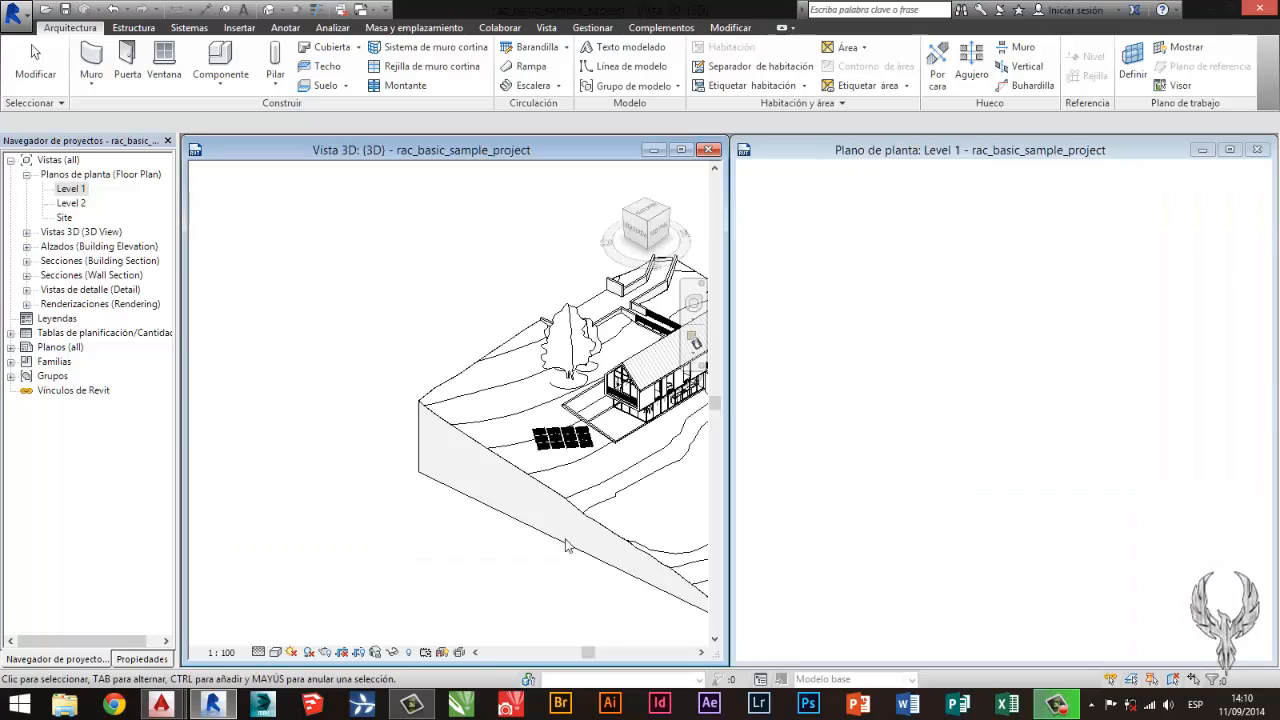
{"action": "left_click", "coordinate": [847, 539]}
{"action": "key", "text": "t"}
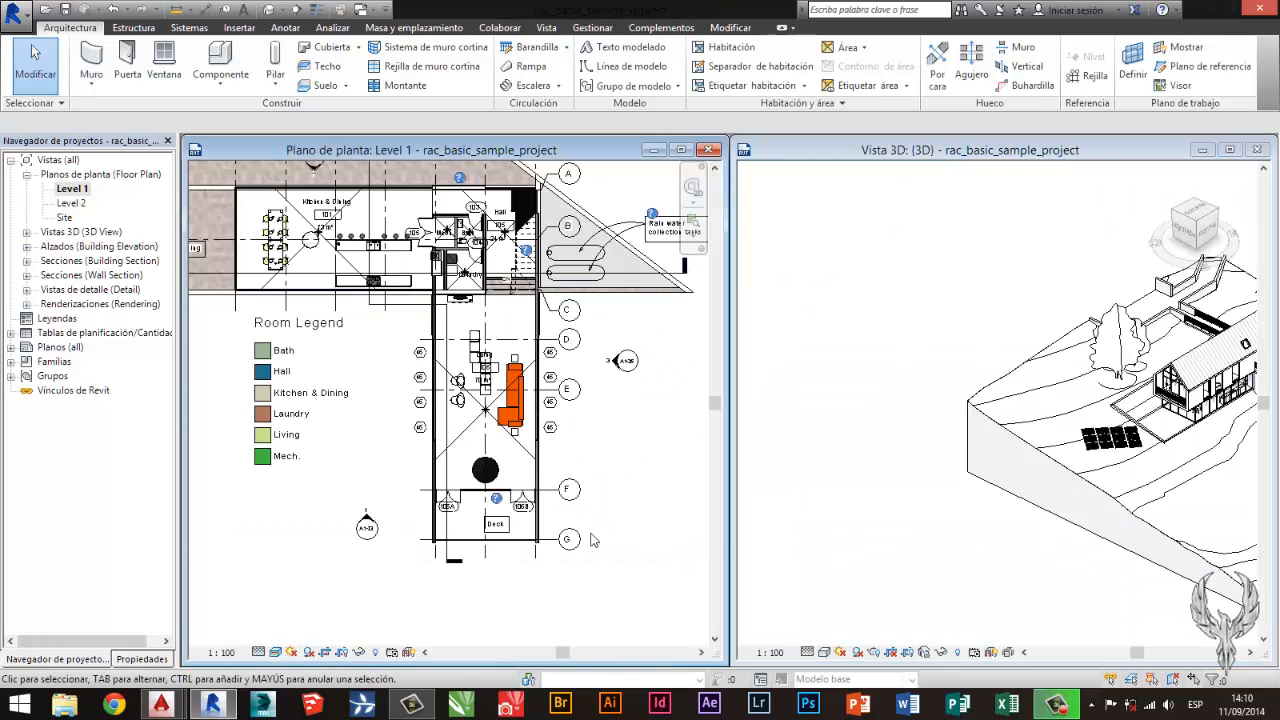
Turn on the sun path in the 3D view, using the project location, date and time.
{"action": "left_click", "coordinate": [897, 455]}
{"action": "scroll", "coordinate": [813, 350], "scroll_direction": "down", "scroll_amount": 2}
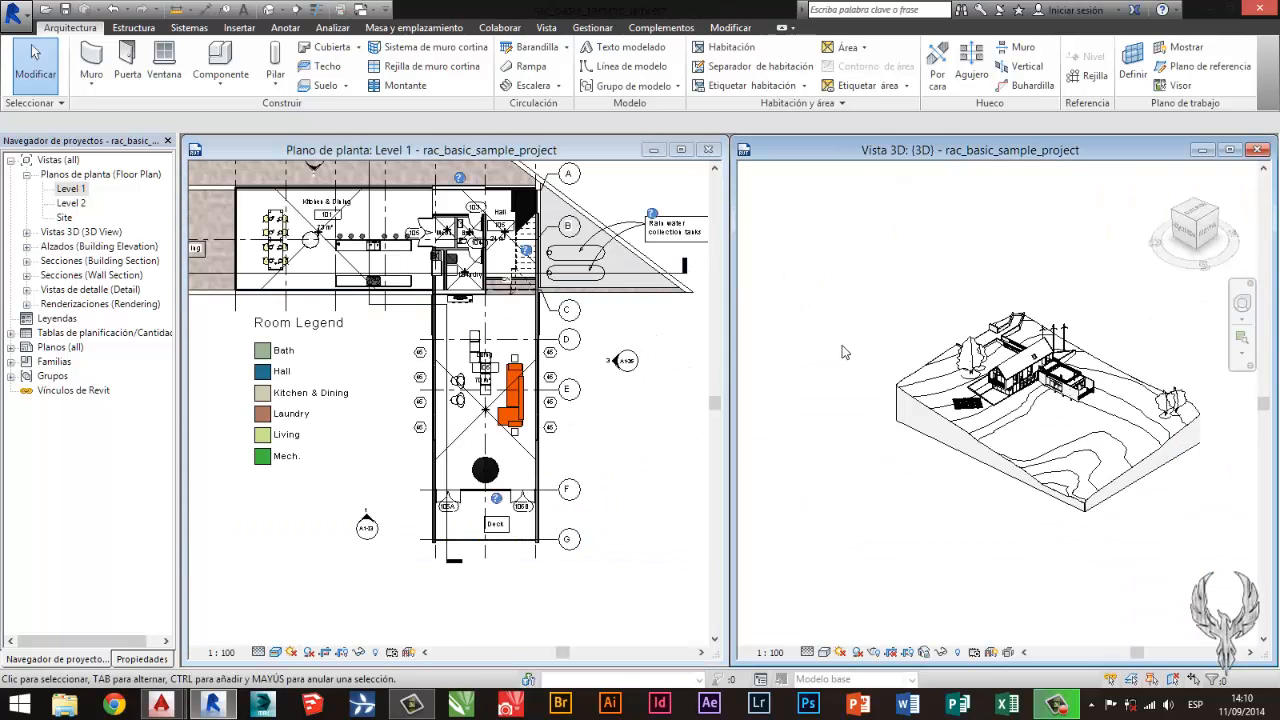
{"action": "middle_click_drag", "start_coordinate": [1148, 521], "coordinate": [1025, 455]}
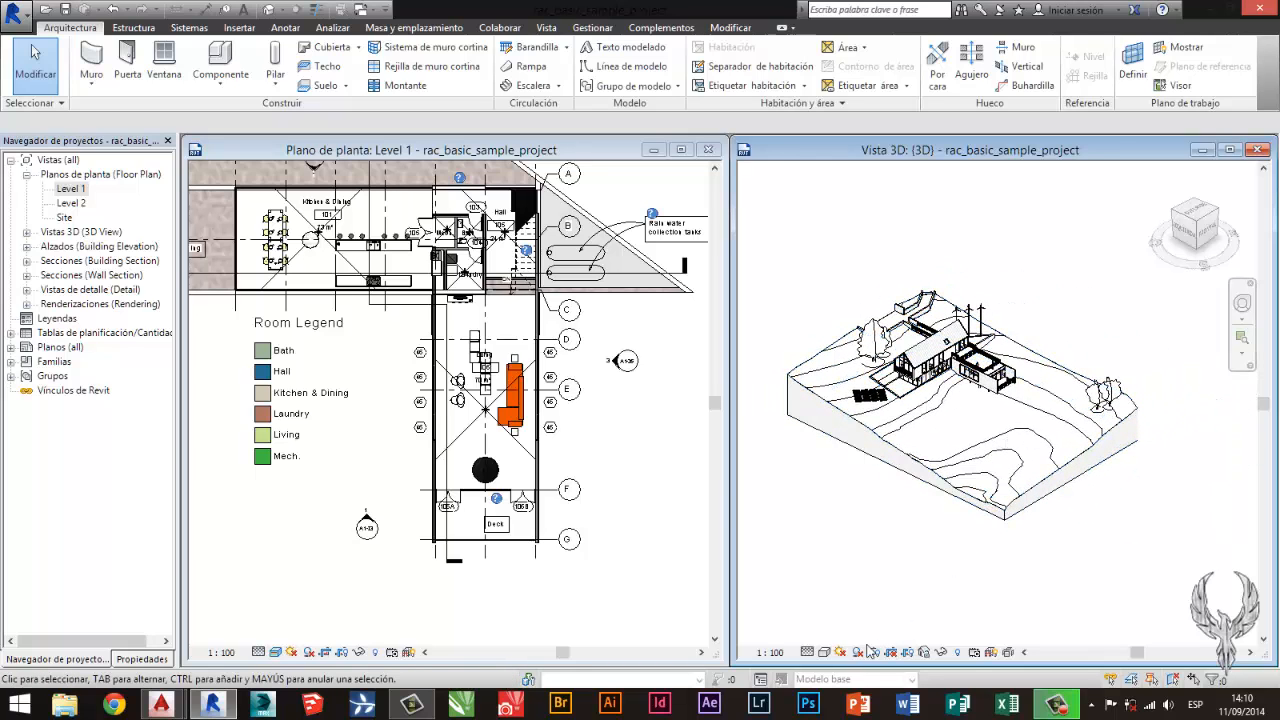
{"action": "left_click", "coordinate": [841, 652]}
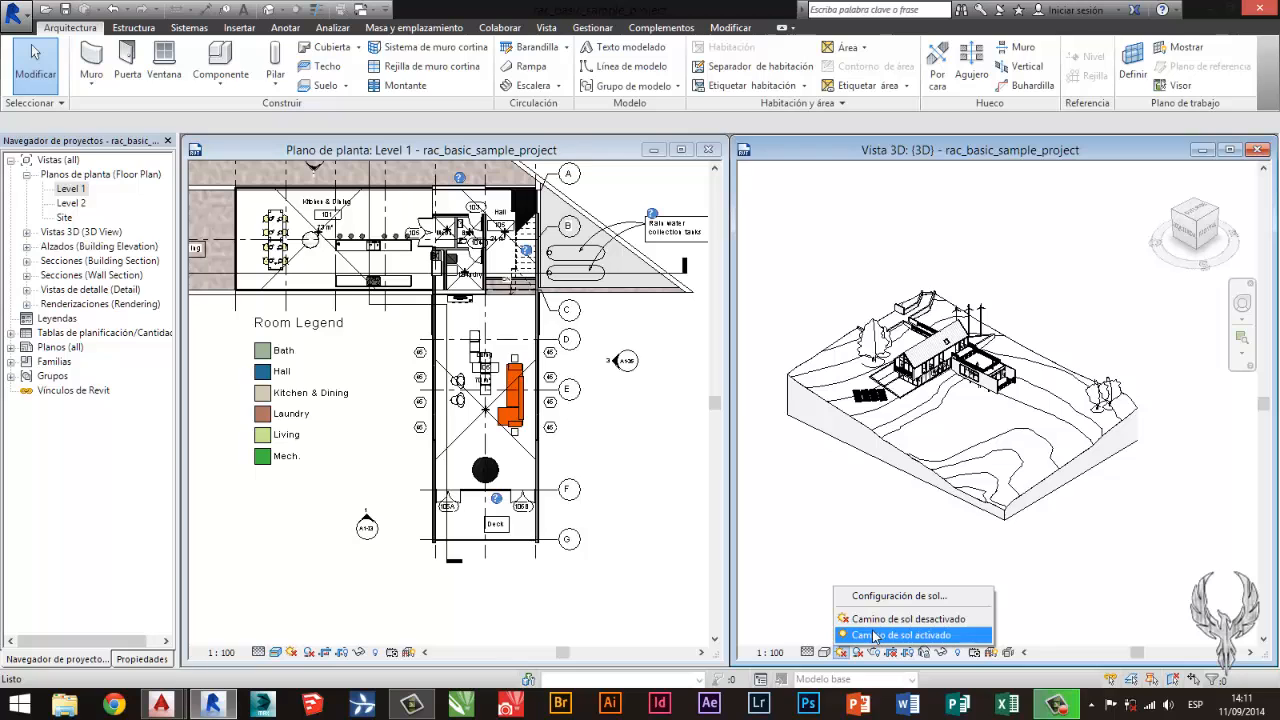
{"action": "left_click", "coordinate": [872, 636]}
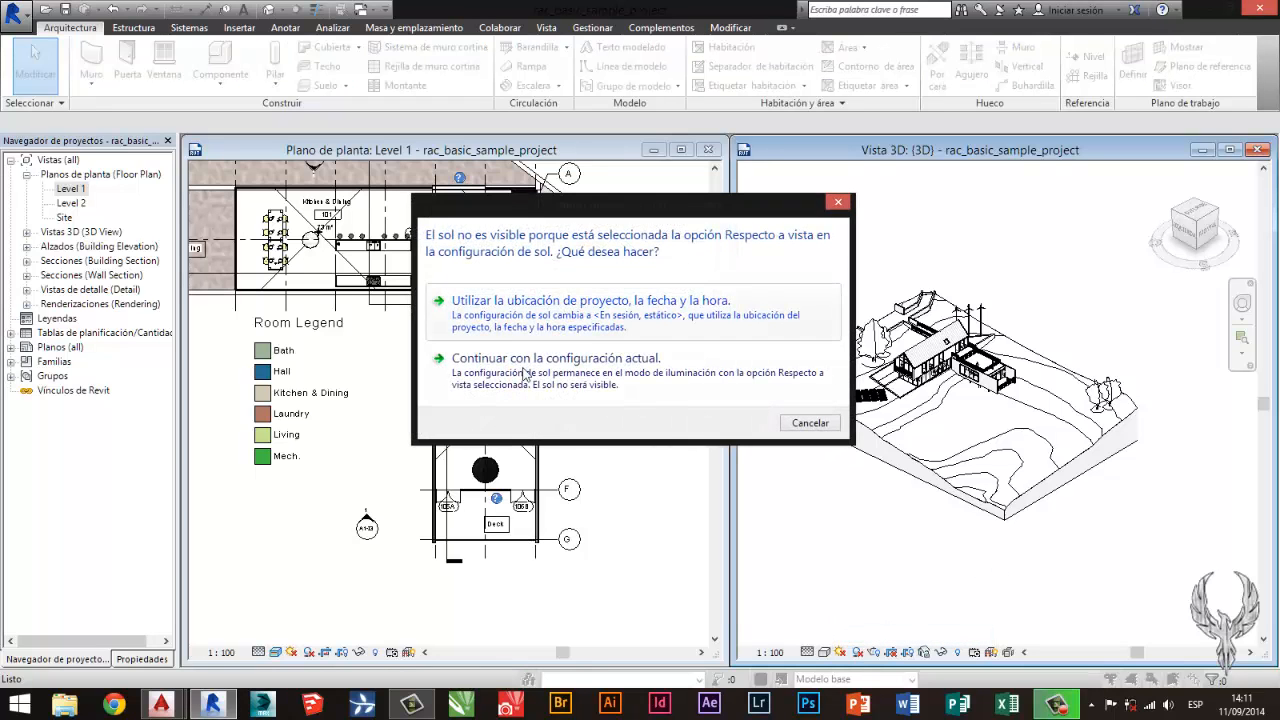
{"action": "left_click", "coordinate": [648, 322]}
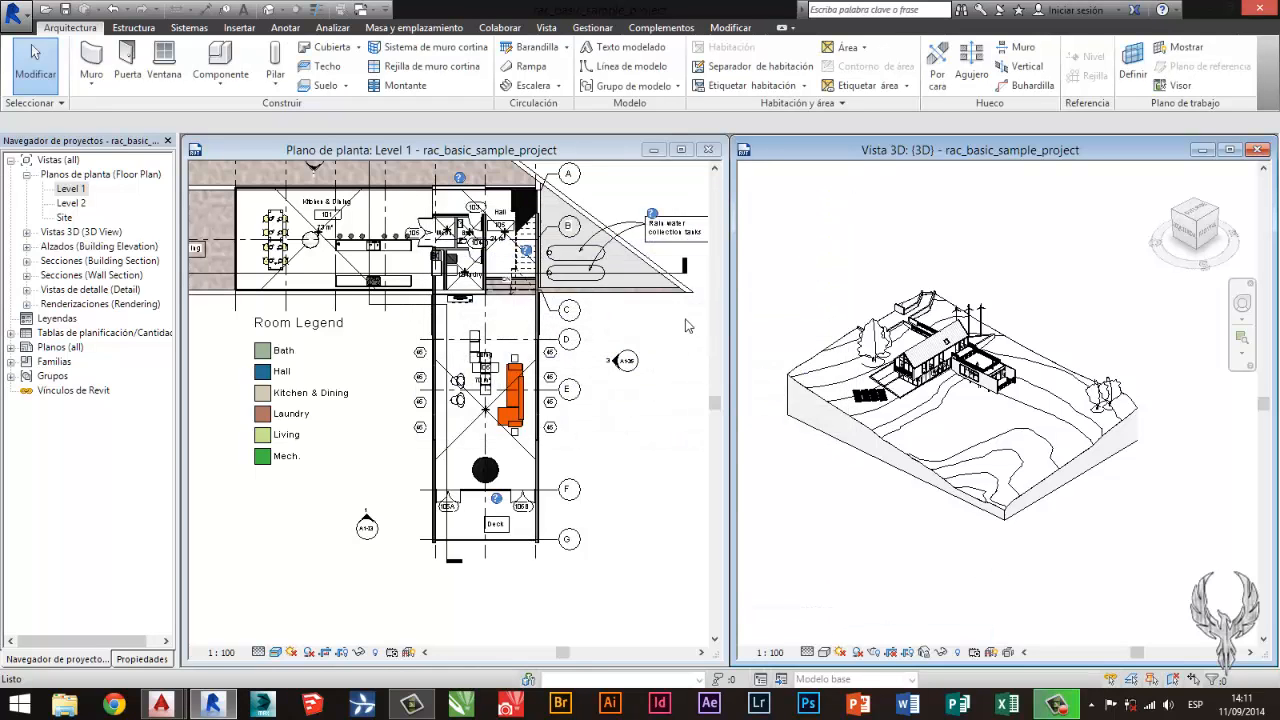
{"action": "scroll", "coordinate": [935, 588], "scroll_direction": "down", "scroll_amount": 2}
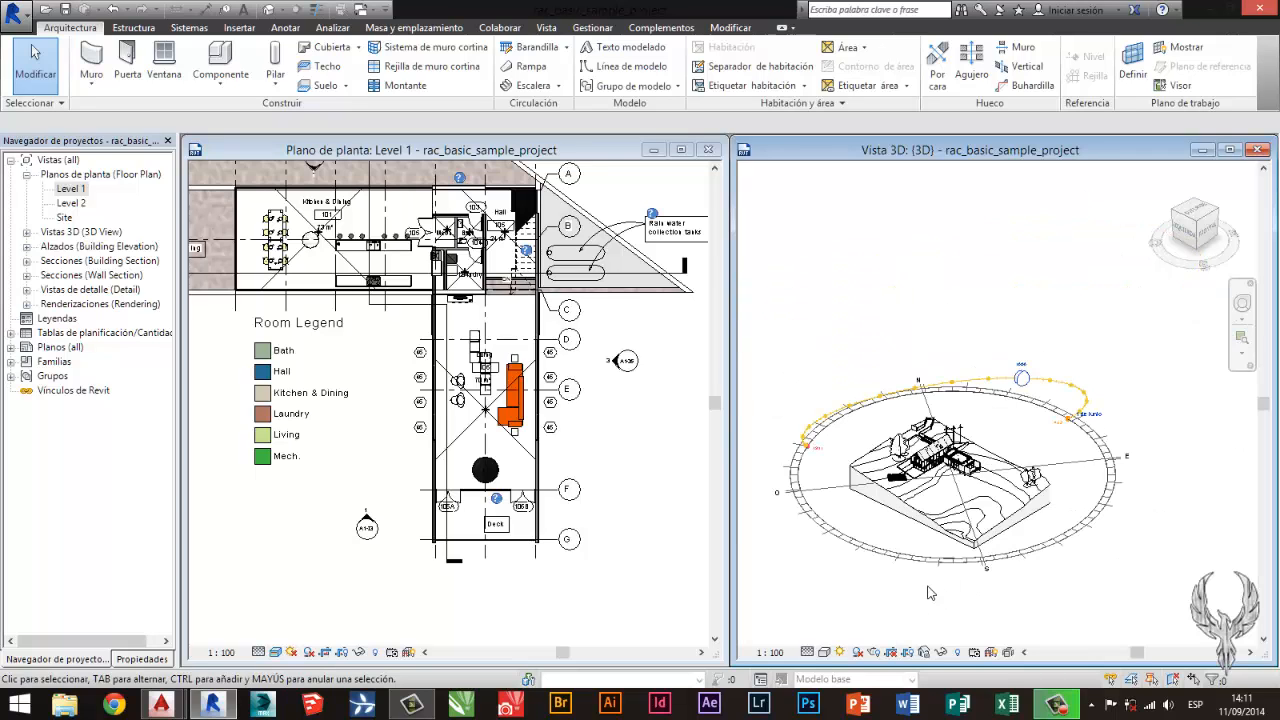
{"action": "middle_click_drag", "start_coordinate": [927, 599], "coordinate": [974, 556]}
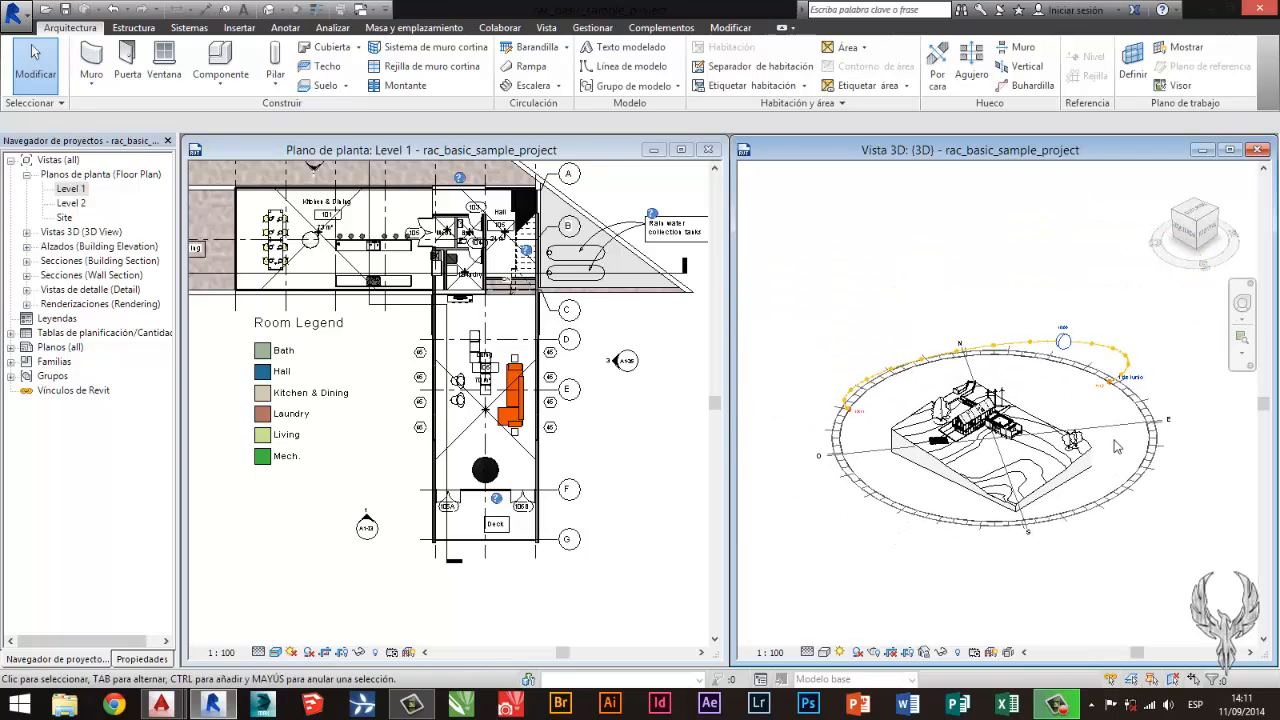
Maximize the 3D view and frame the whole site with its sun path and compass ring.
{"action": "left_click", "coordinate": [1230, 149]}
{"action": "middle_click_drag", "start_coordinate": [506, 436], "coordinate": [738, 432]}
{"action": "scroll", "coordinate": [674, 339], "scroll_direction": "up", "scroll_amount": 1}
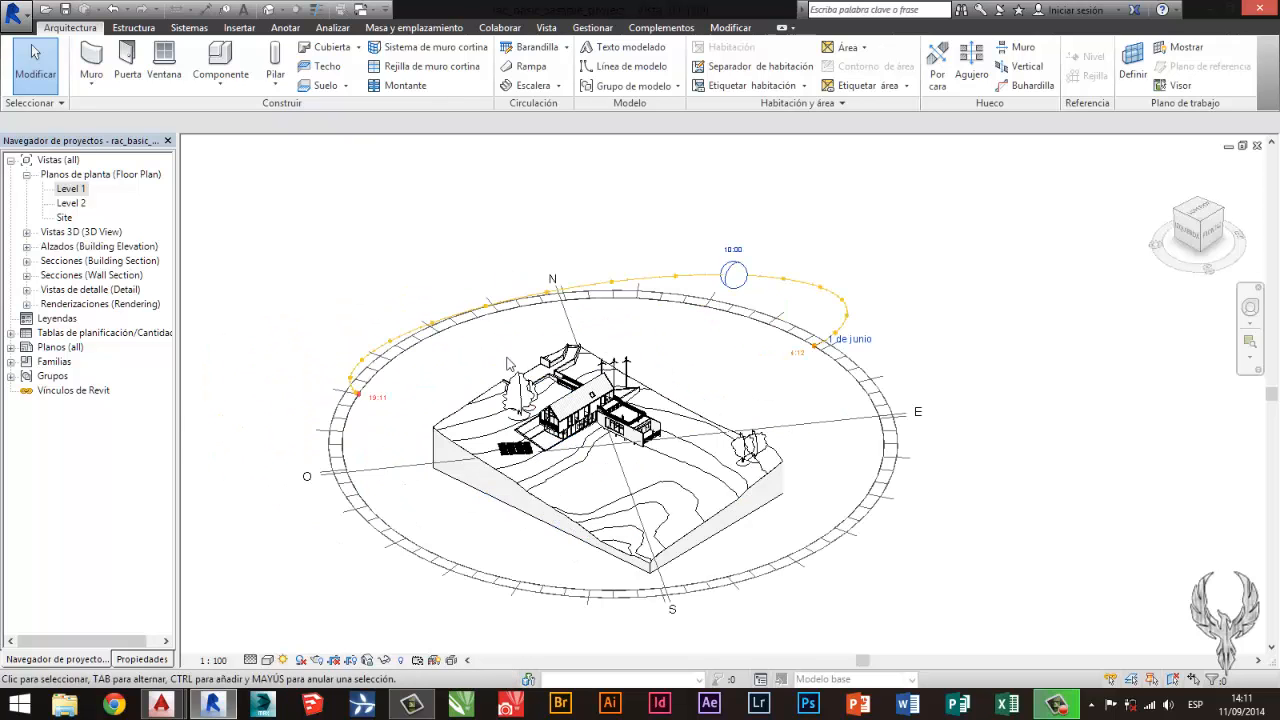
{"action": "middle_click_drag", "start_coordinate": [507, 358], "coordinate": [614, 283]}
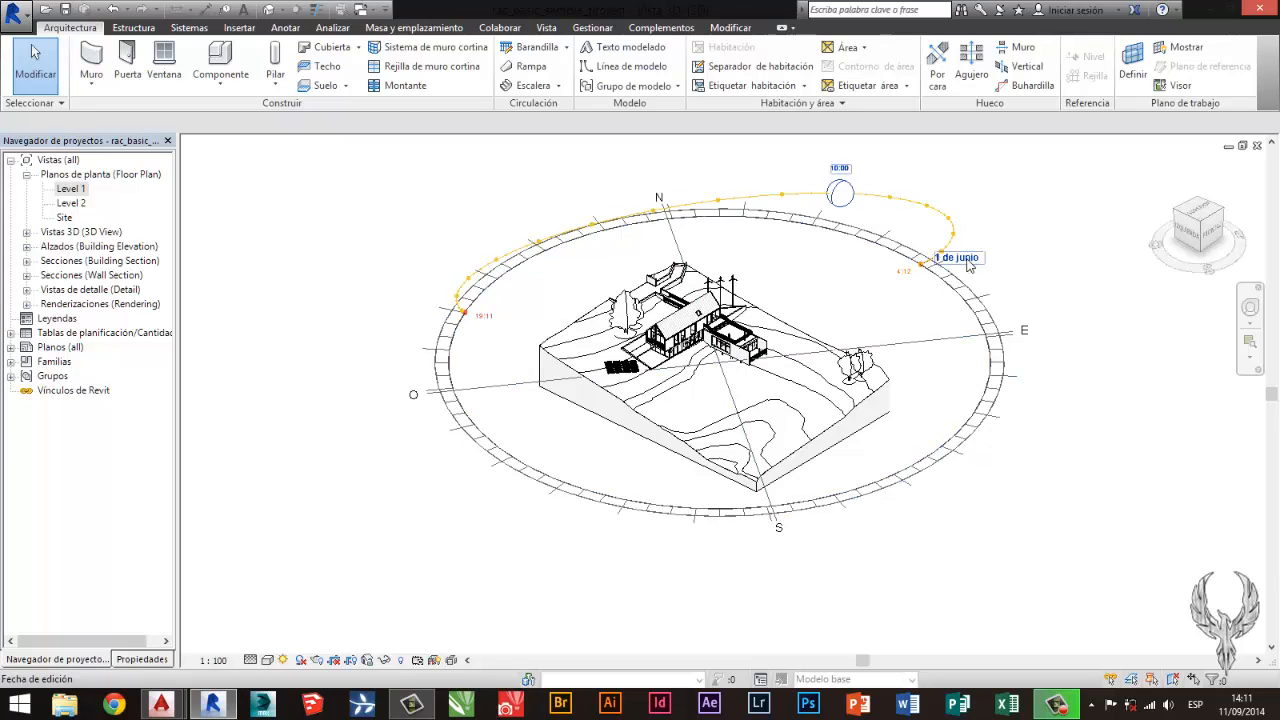
Set the sun's time on the sun path to 13:04.
{"action": "left_click", "coordinate": [840, 172]}
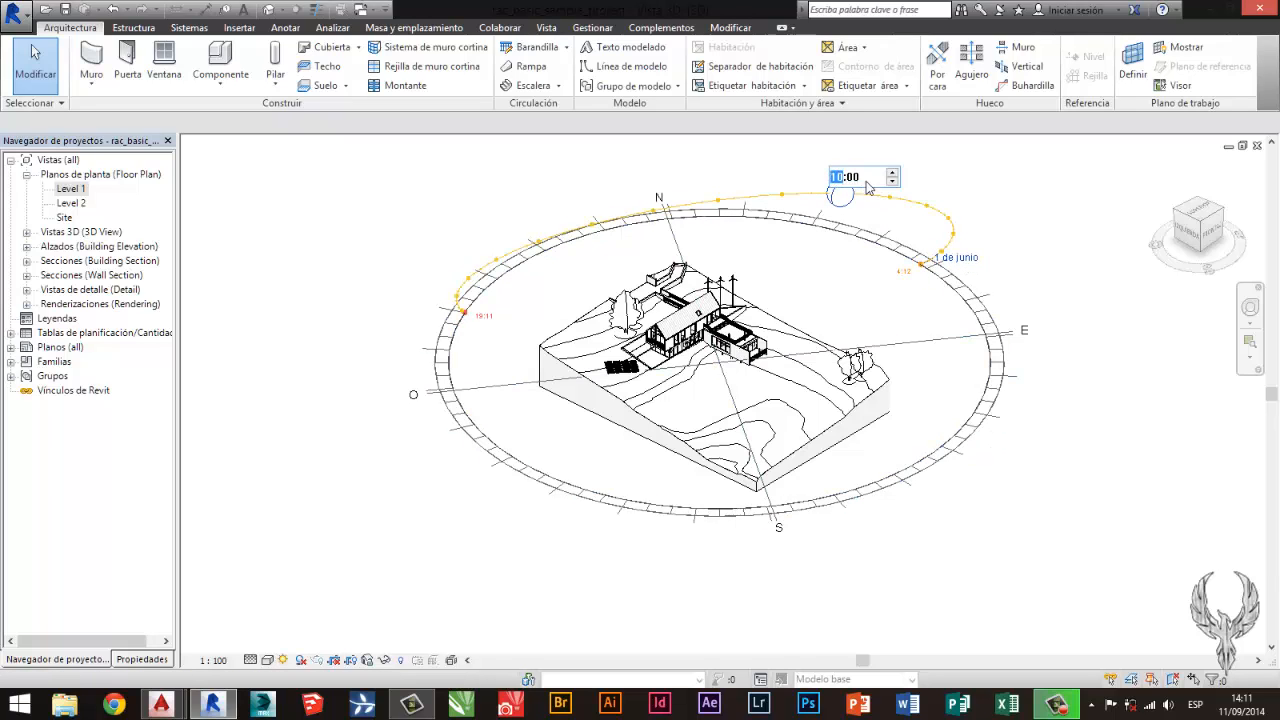
{"action": "left_click", "coordinate": [854, 178]}
{"action": "left_click", "coordinate": [893, 173]}
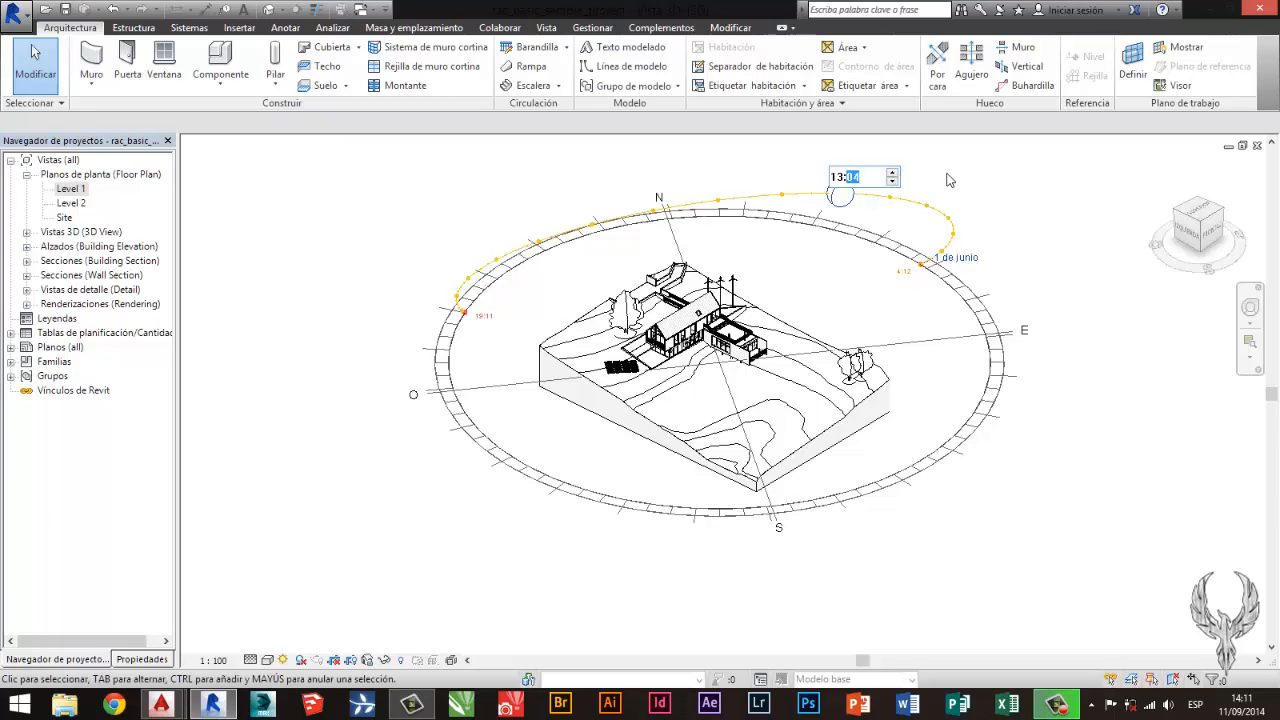
{"action": "left_click", "coordinate": [947, 178]}
Set the sun path's date to 04/06/2010 and move the sun along its path to 11:00.
{"action": "left_click", "coordinate": [955, 257]}
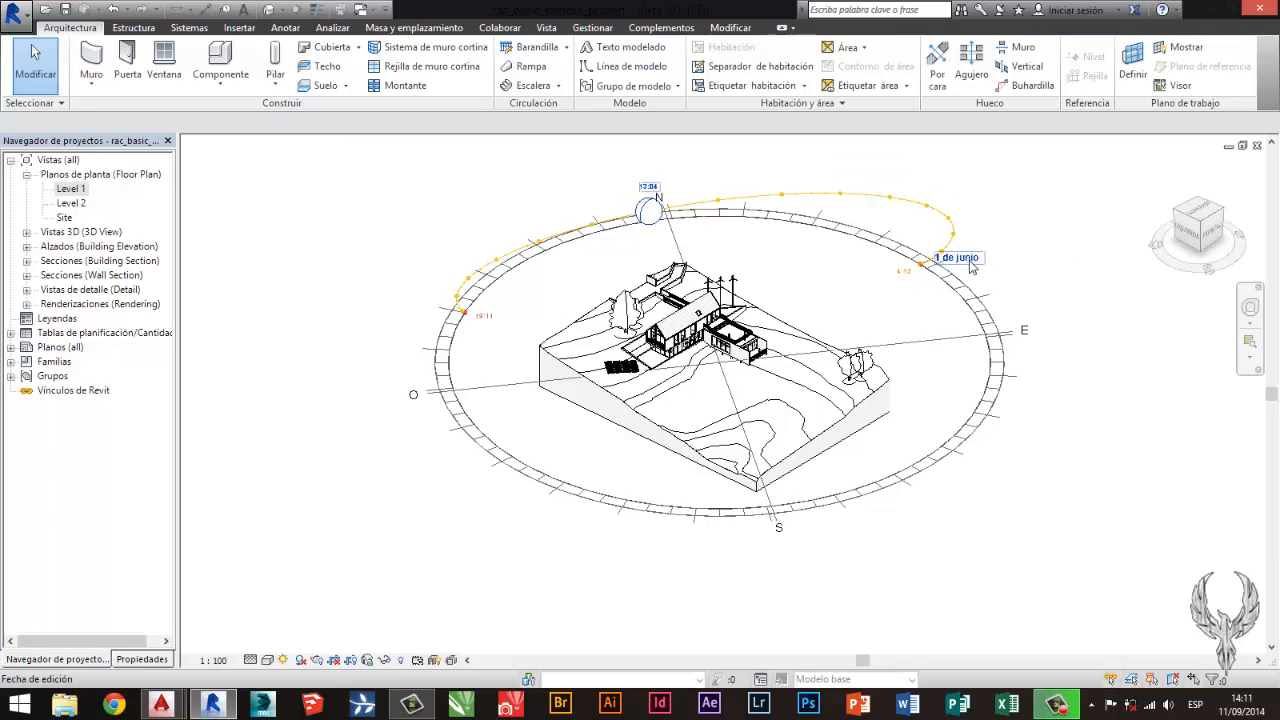
{"action": "left_click", "coordinate": [997, 264]}
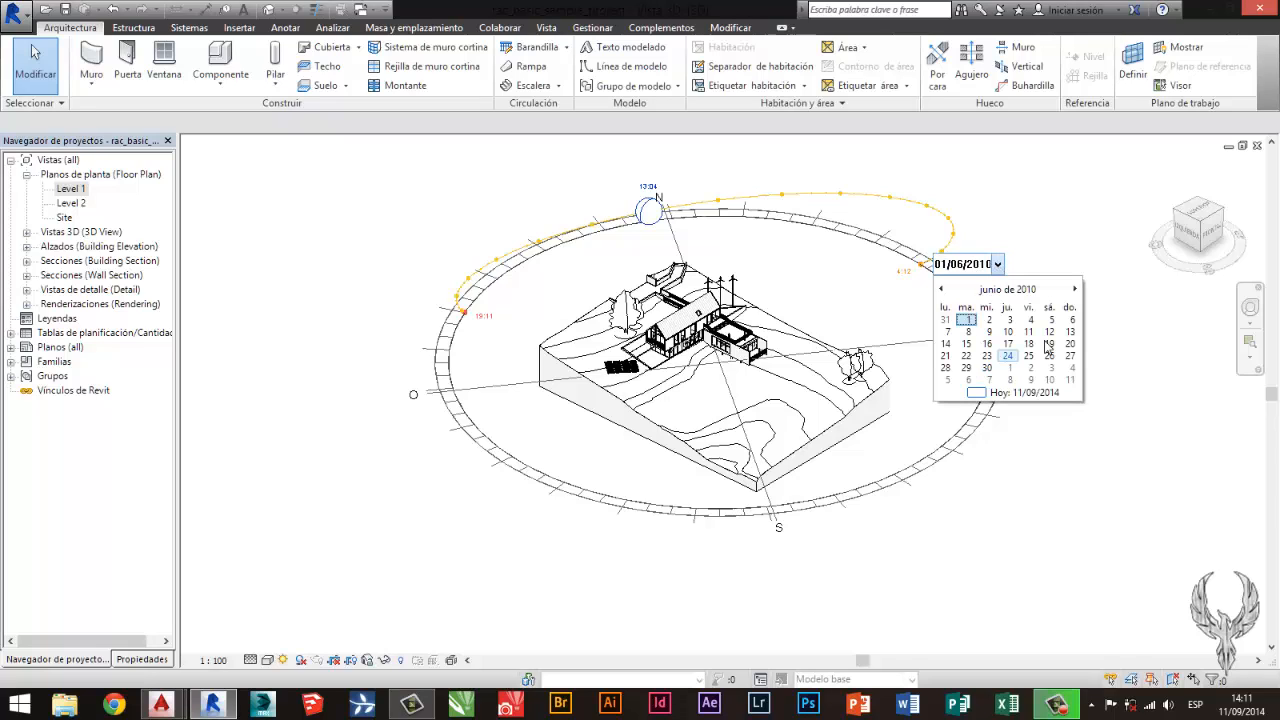
{"action": "left_click", "coordinate": [1030, 319]}
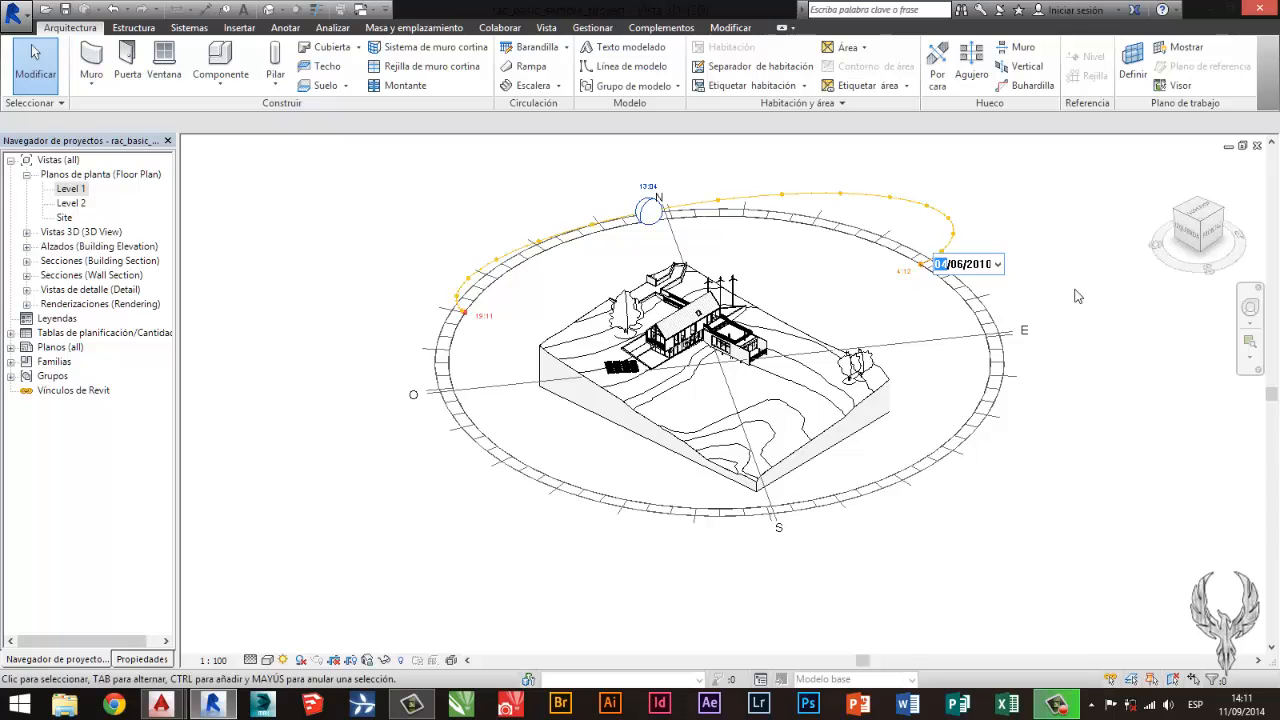
{"action": "key", "text": "Return"}
{"action": "left_click", "coordinate": [655, 210]}
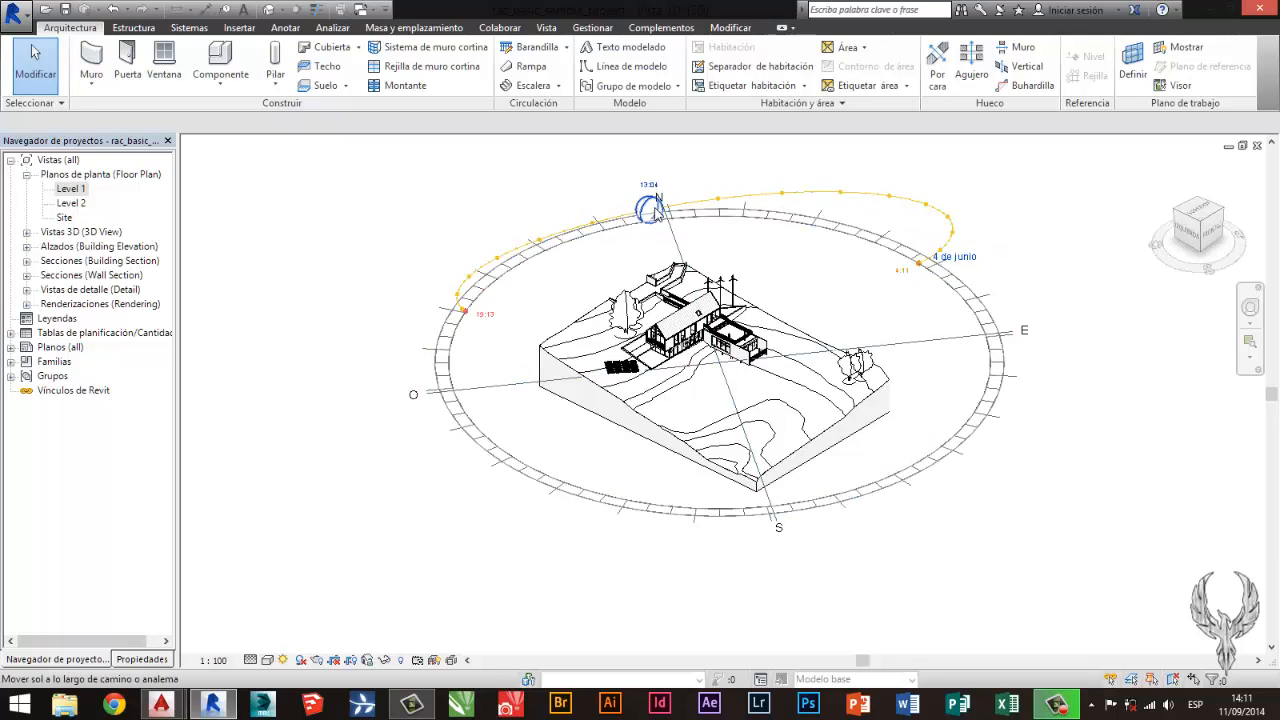
{"action": "left_click_drag", "start_coordinate": [655, 210], "coordinate": [779, 196]}
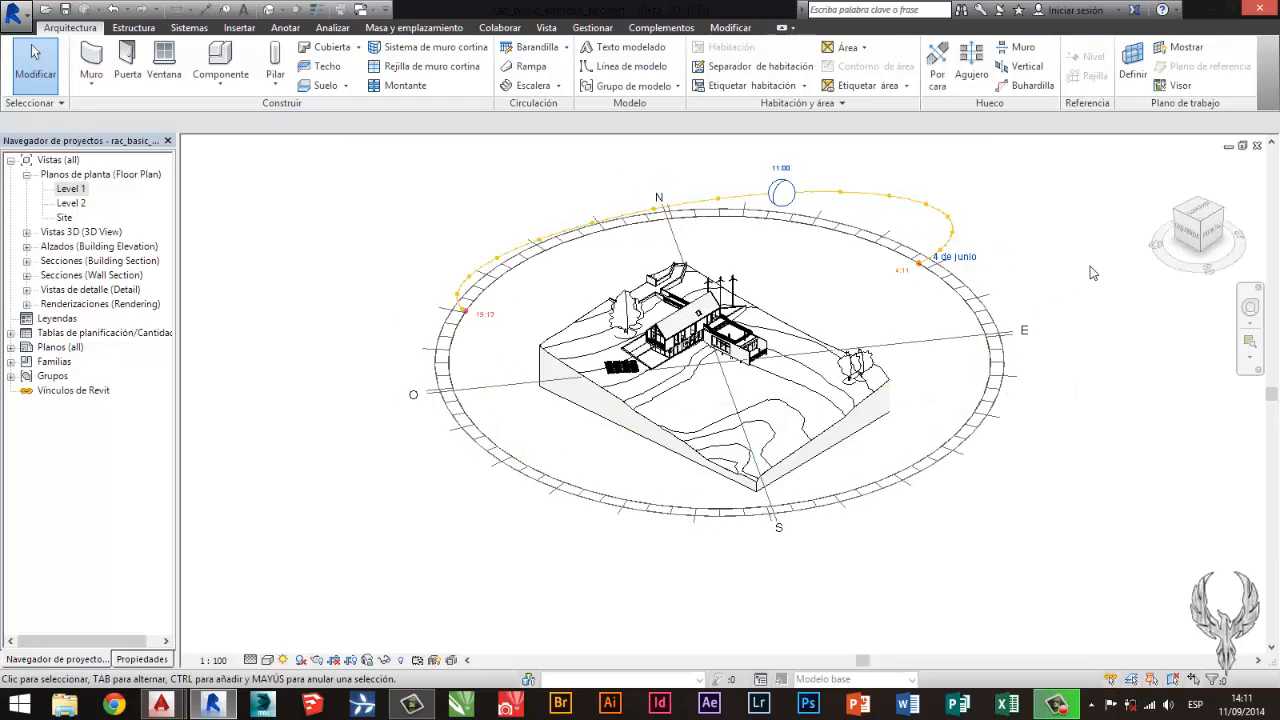
Turn on shadows in the 3D view and inspect those cast by the house and trees.
{"action": "scroll", "coordinate": [655, 395], "scroll_direction": "up", "scroll_amount": 1}
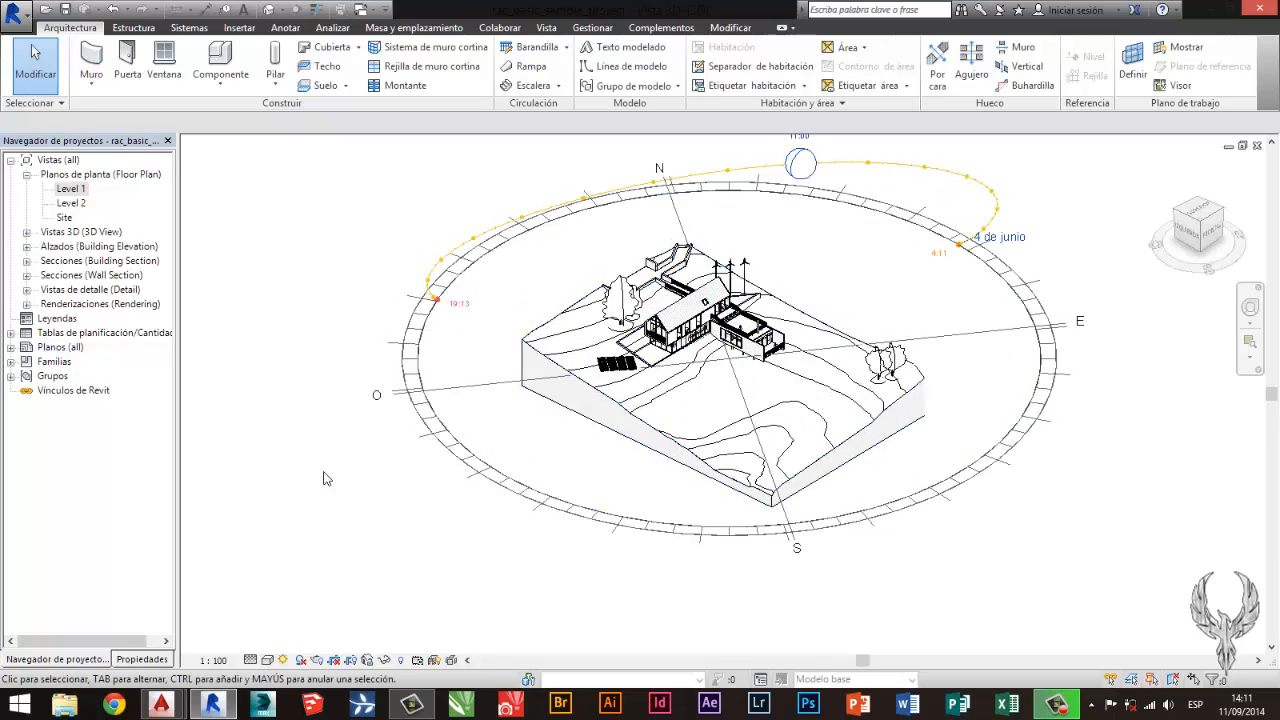
{"action": "left_click", "coordinate": [301, 667]}
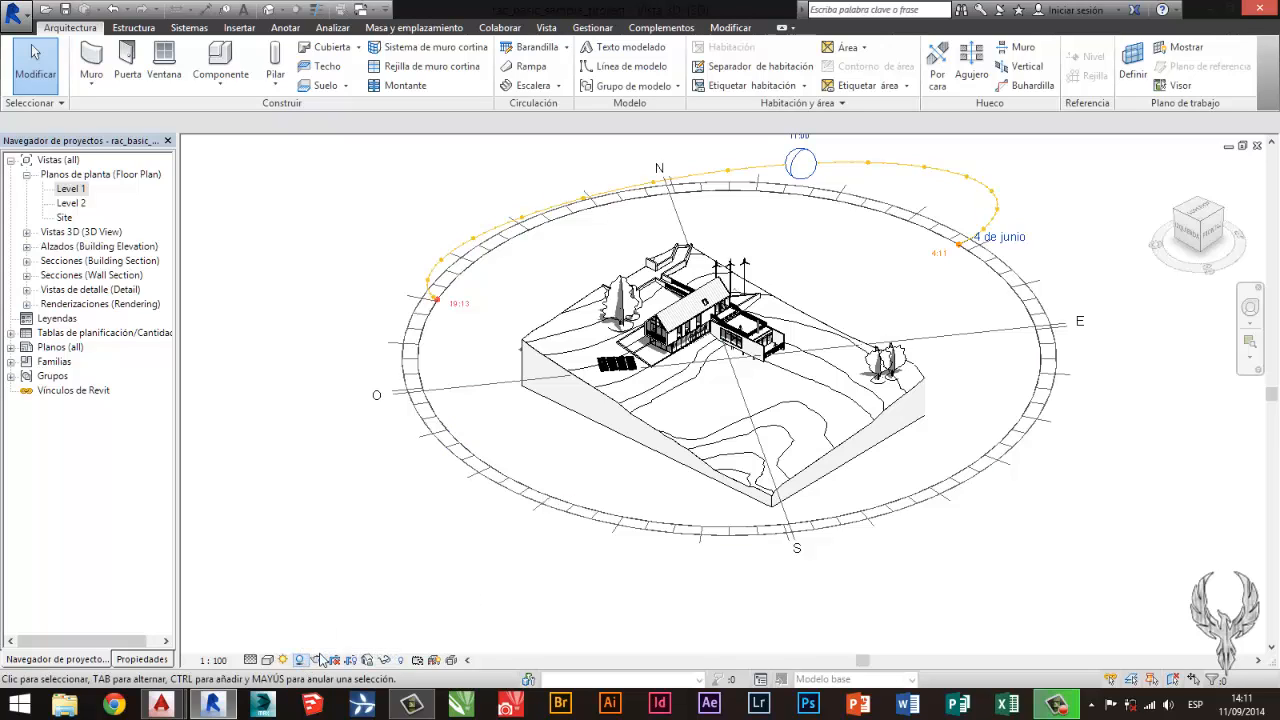
{"action": "scroll", "coordinate": [658, 266], "scroll_direction": "up", "scroll_amount": 4}
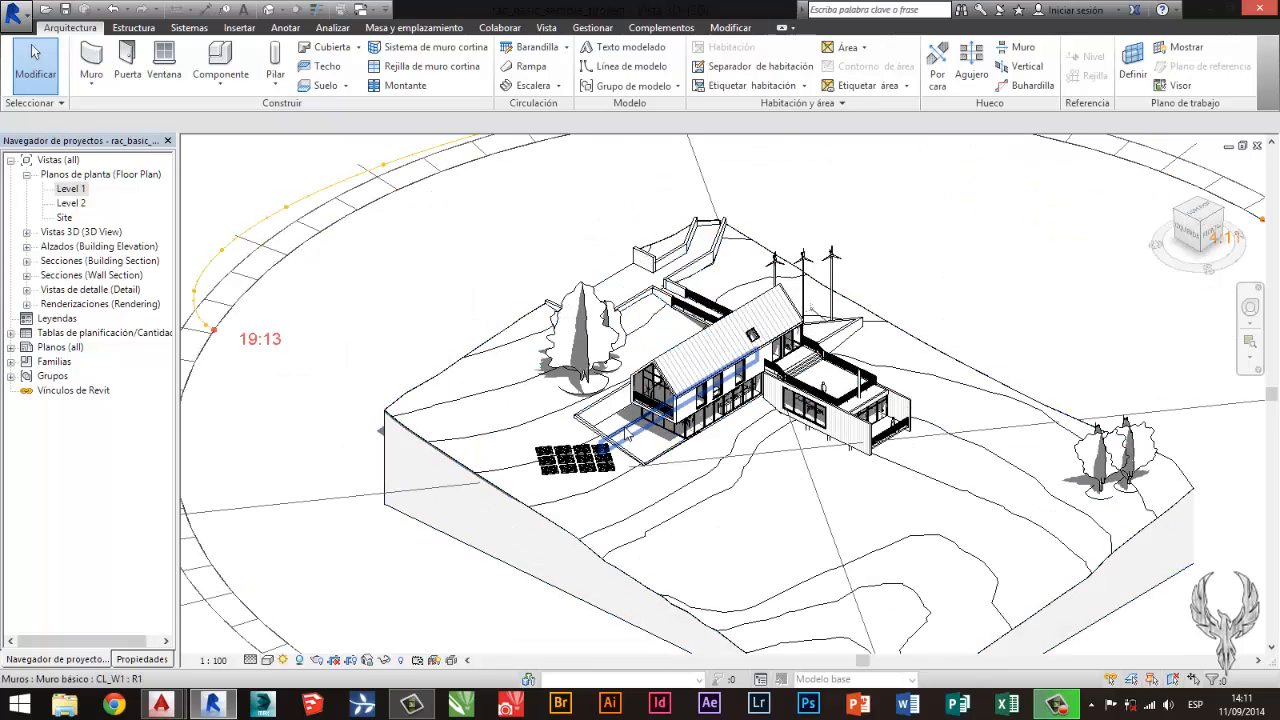
Move the sun along its path to 16:00 and inspect the shadows cast across the site.
{"action": "scroll", "coordinate": [664, 440], "scroll_direction": "up", "scroll_amount": 4}
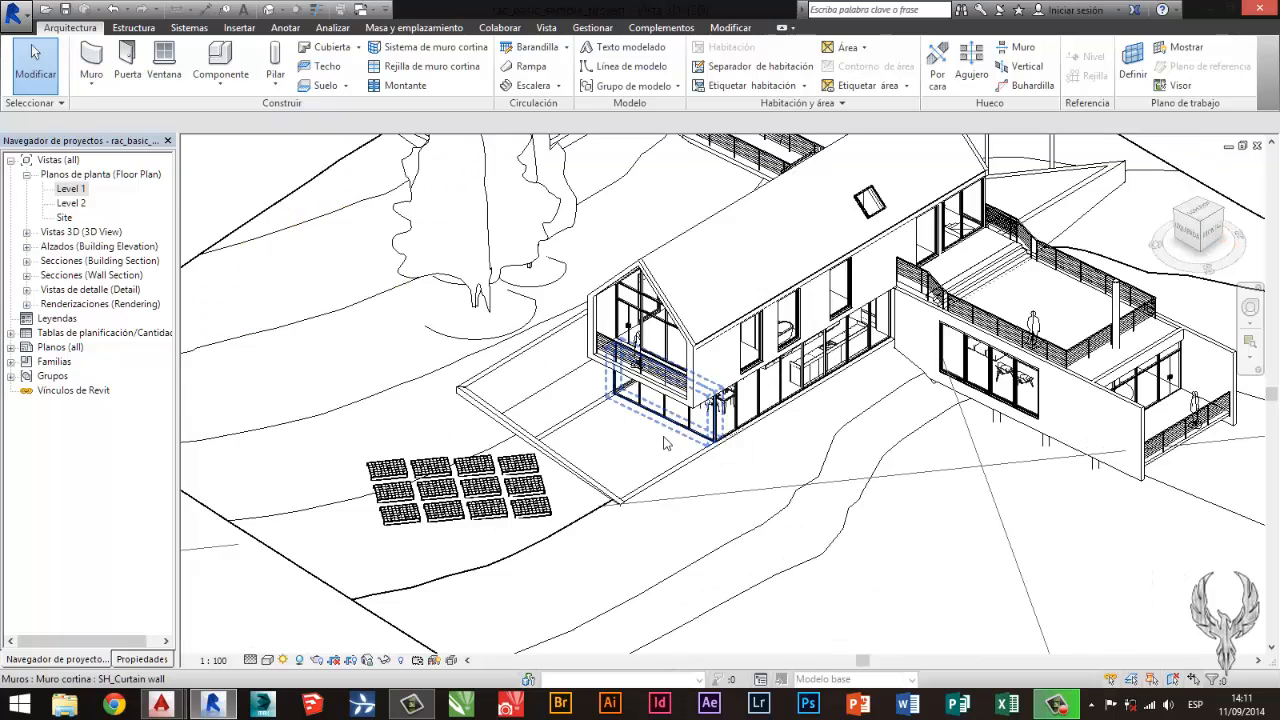
{"action": "scroll", "coordinate": [666, 443], "scroll_direction": "up", "scroll_amount": 2}
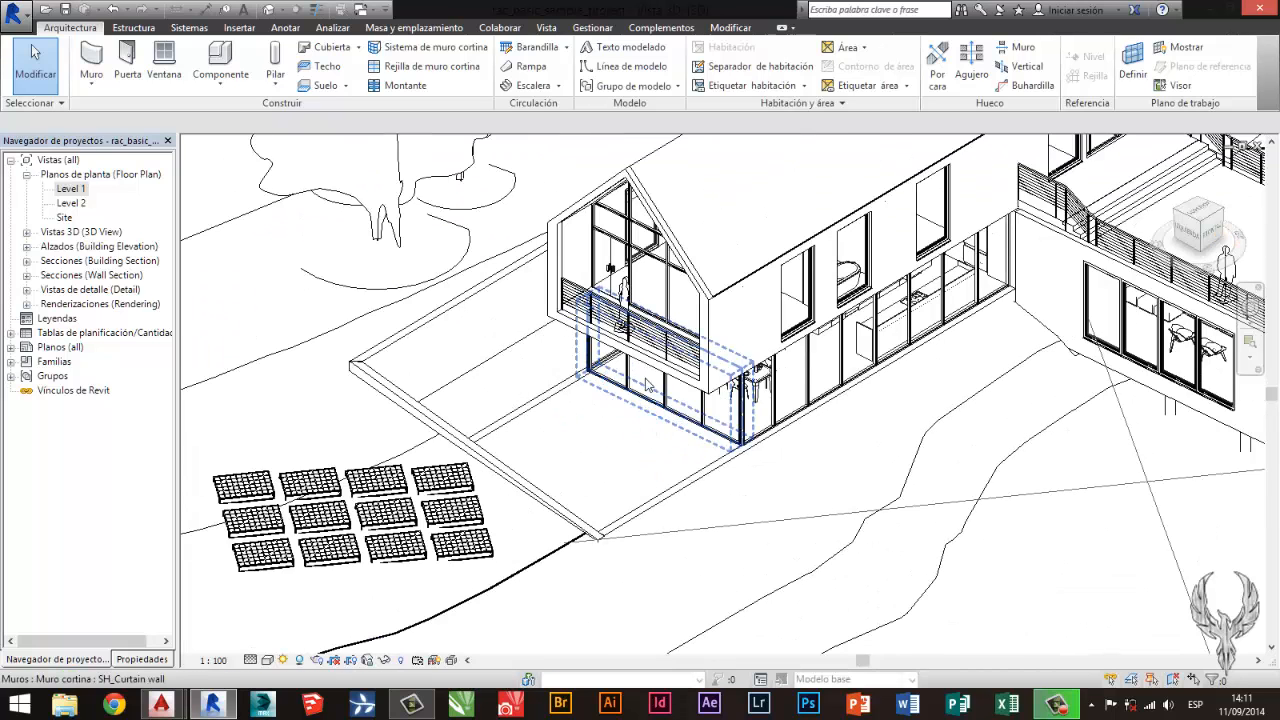
{"action": "scroll", "coordinate": [657, 415], "scroll_direction": "down", "scroll_amount": 5}
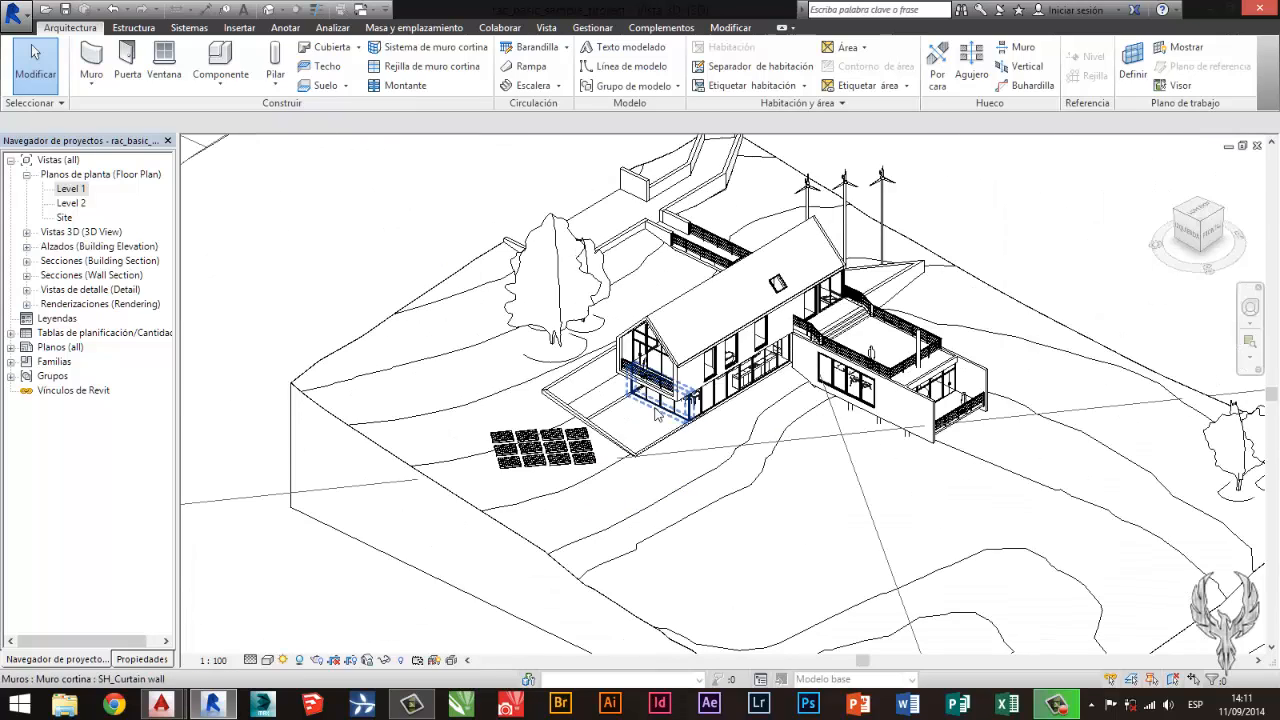
{"action": "scroll", "coordinate": [805, 326], "scroll_direction": "down", "scroll_amount": 6}
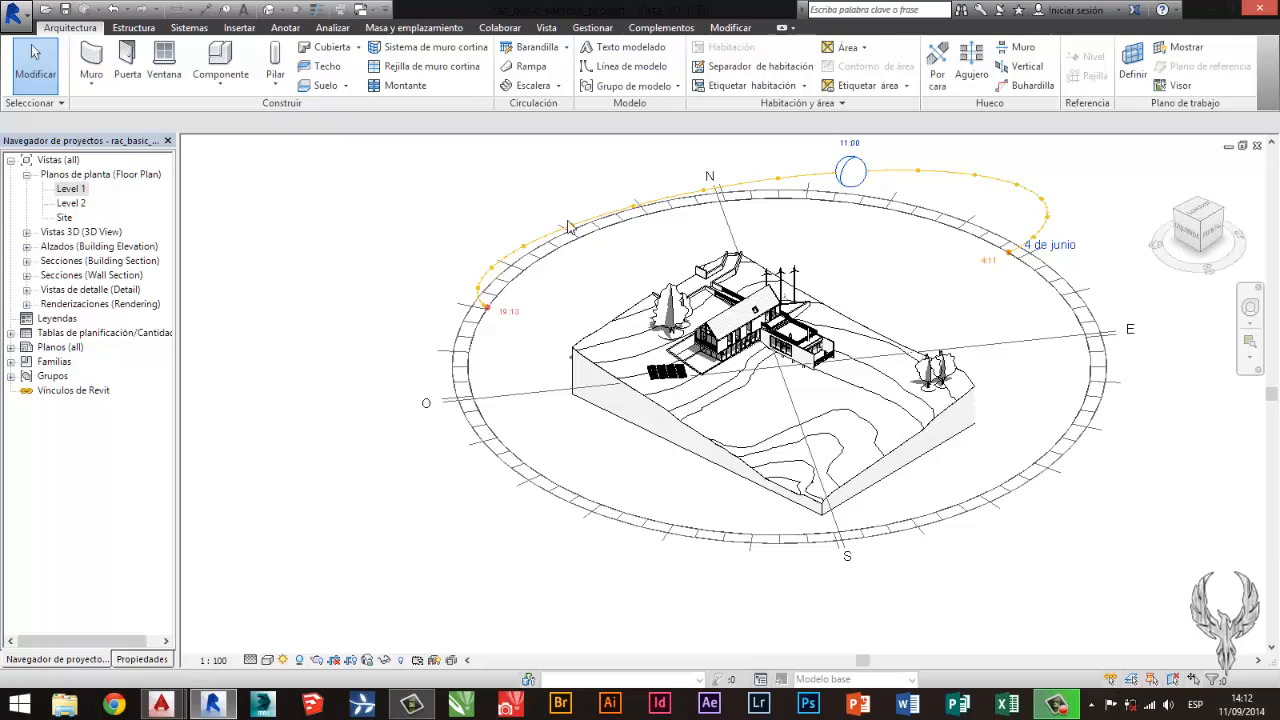
{"action": "left_click_drag", "start_coordinate": [553, 251], "coordinate": [520, 253]}
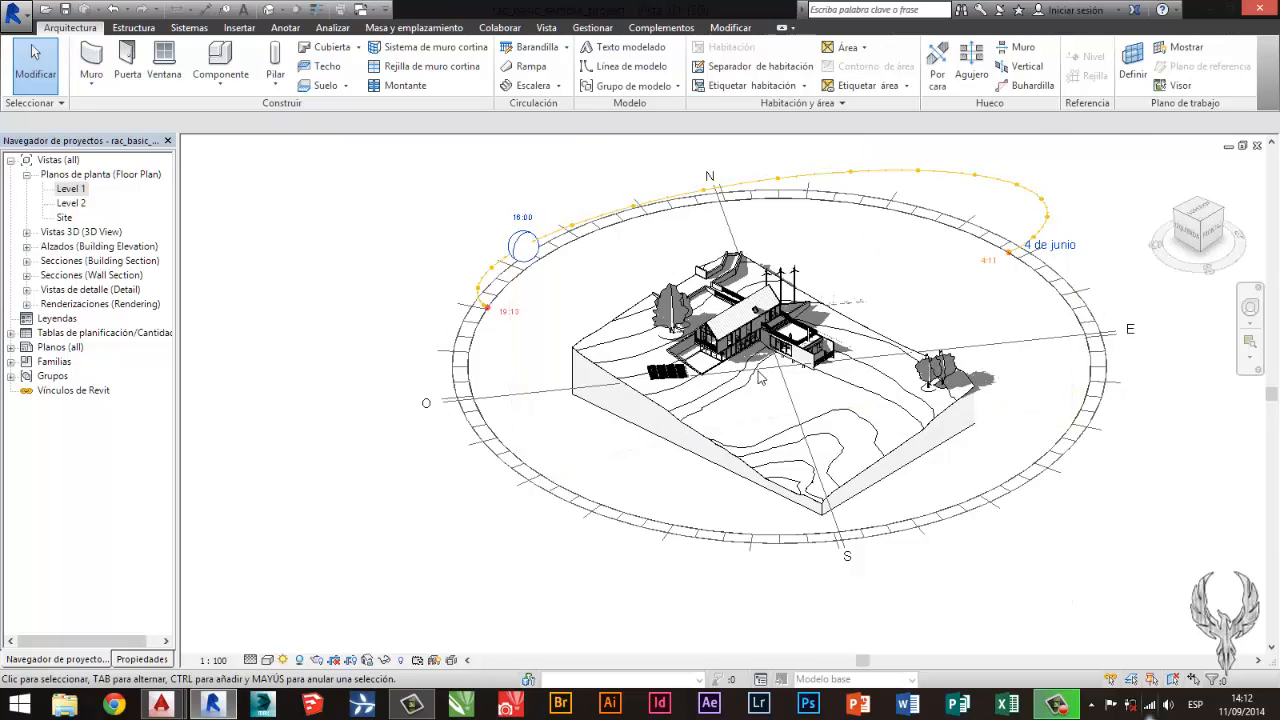
{"action": "scroll", "coordinate": [758, 376], "scroll_direction": "up", "scroll_amount": 2}
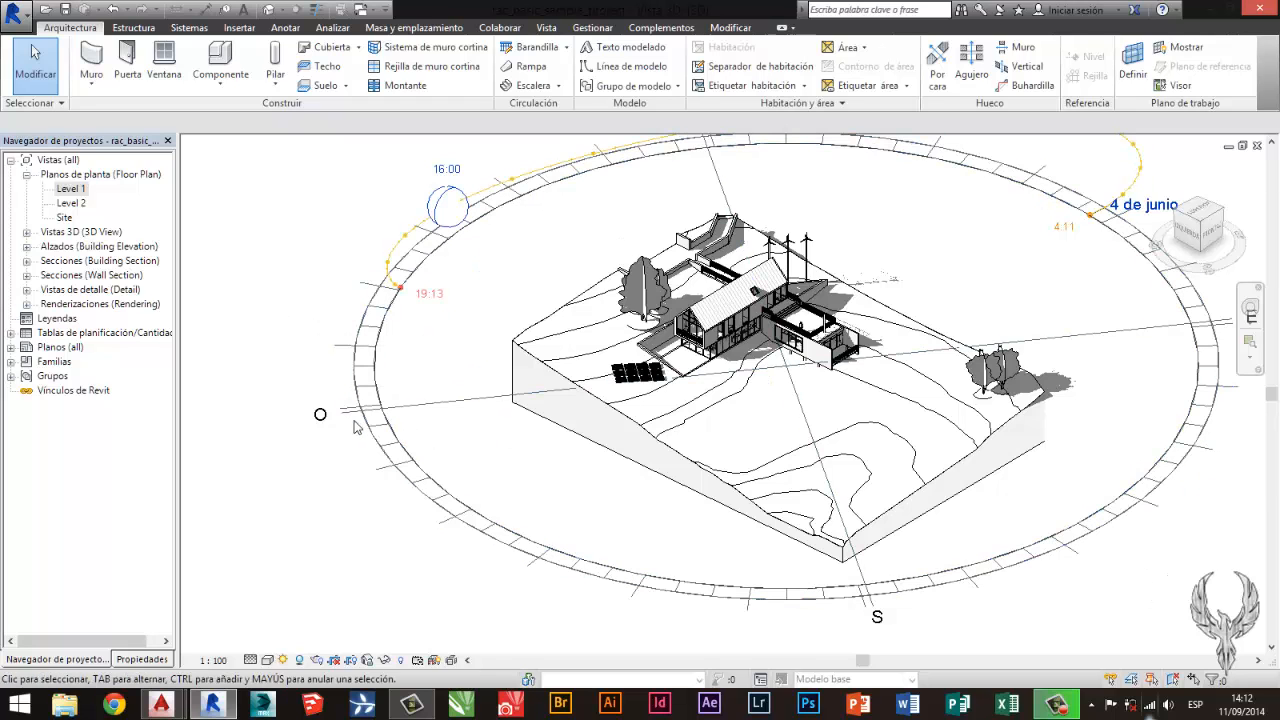
{"action": "scroll", "coordinate": [362, 428], "scroll_direction": "down", "scroll_amount": 4}
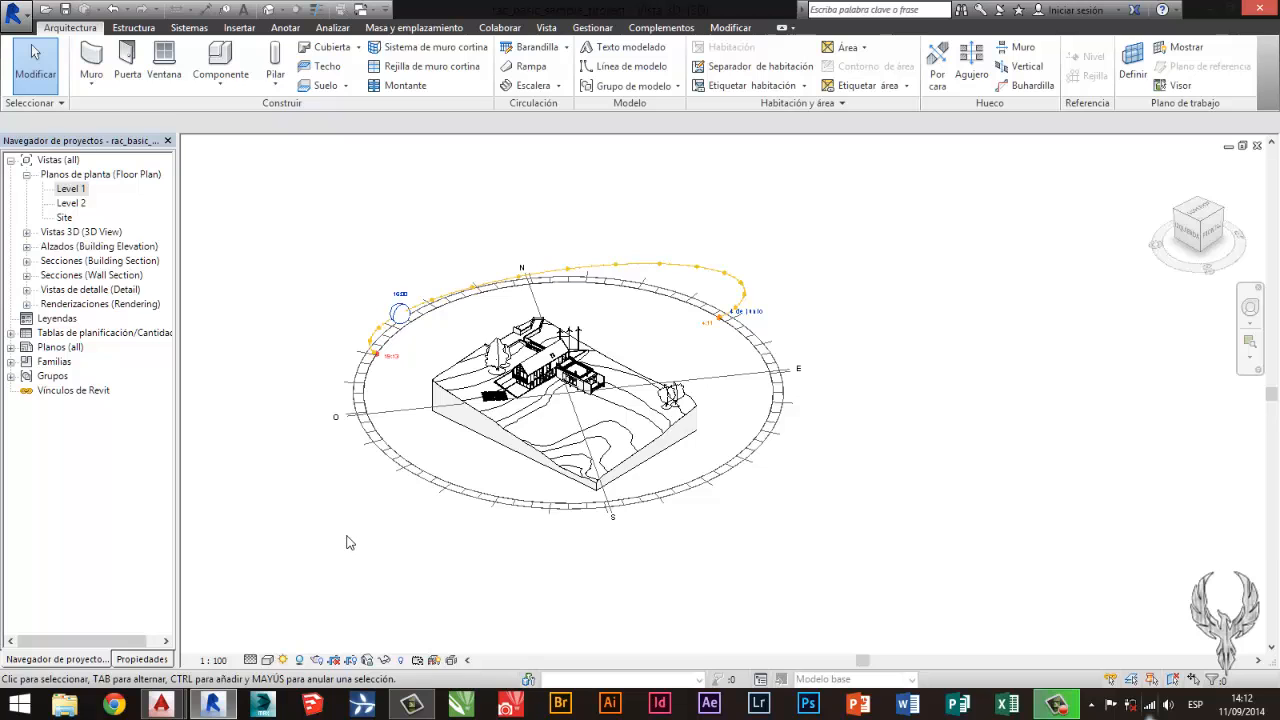
Tile the 3D view and Level 1 floor plan side by side, with the plan made active and placed first.
{"action": "key", "text": "w"}
{"action": "key", "text": "t"}
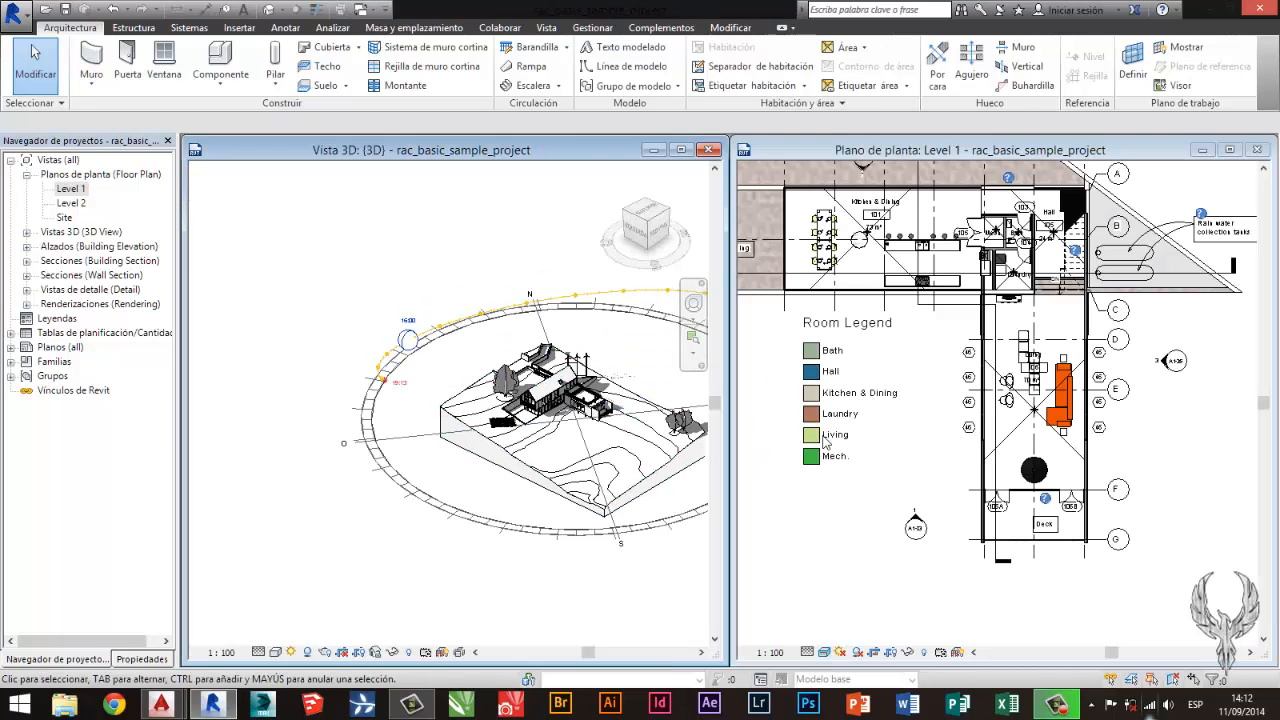
{"action": "left_click", "coordinate": [811, 511]}
{"action": "key", "text": "w"}
{"action": "key", "text": "t"}
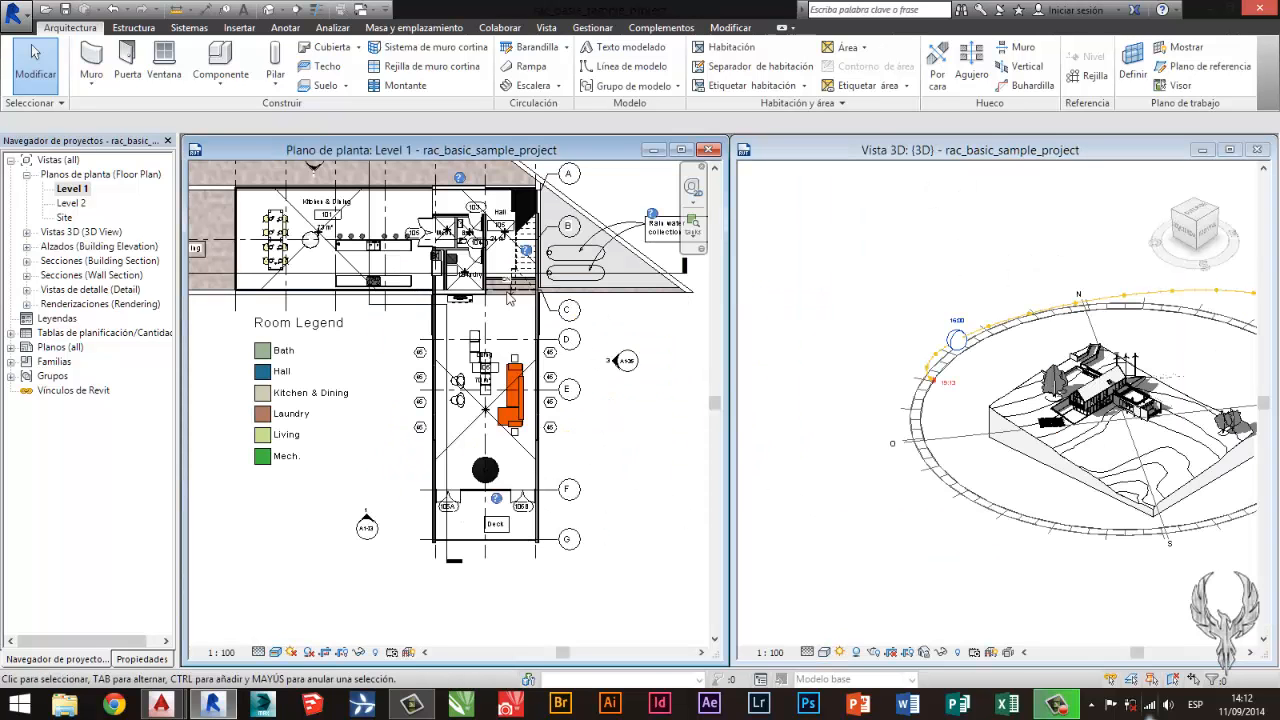
{"action": "scroll", "coordinate": [650, 446], "scroll_direction": "down", "scroll_amount": 2}
Turn off the sun path in the 3D view and frame the whole site in its window.
{"action": "left_click", "coordinate": [815, 345]}
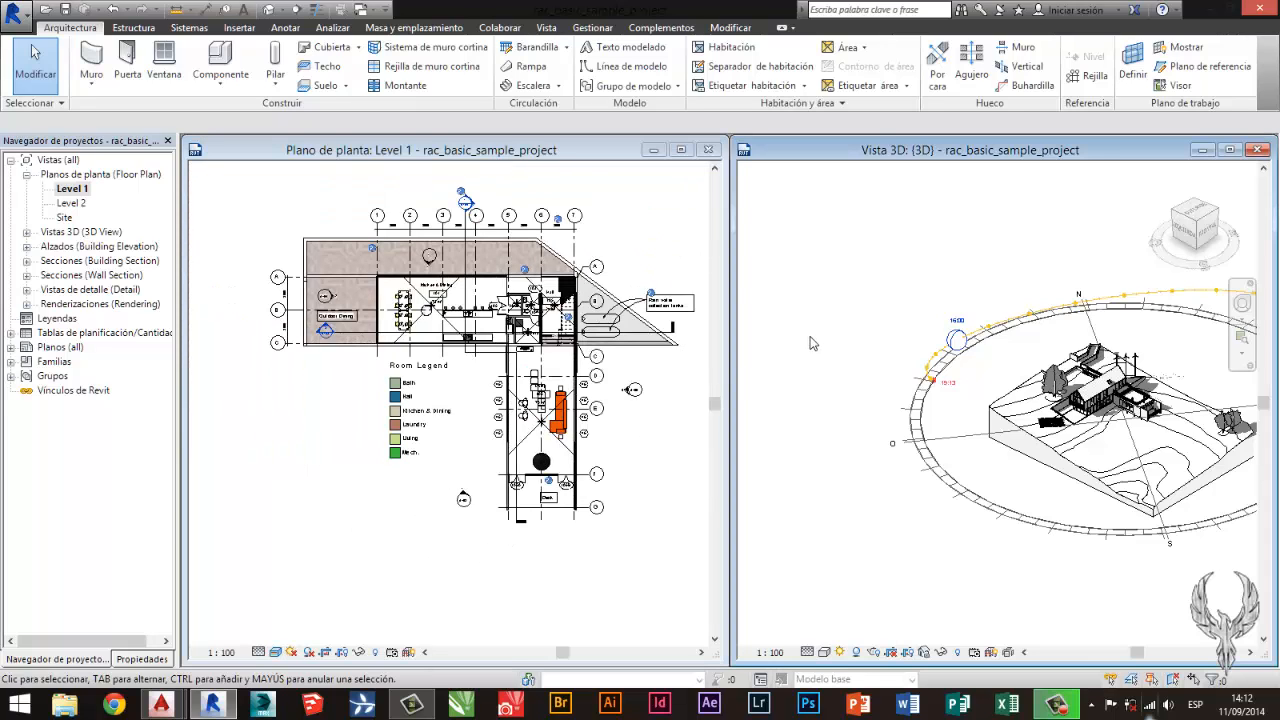
{"action": "scroll", "coordinate": [810, 330], "scroll_direction": "down", "scroll_amount": 2}
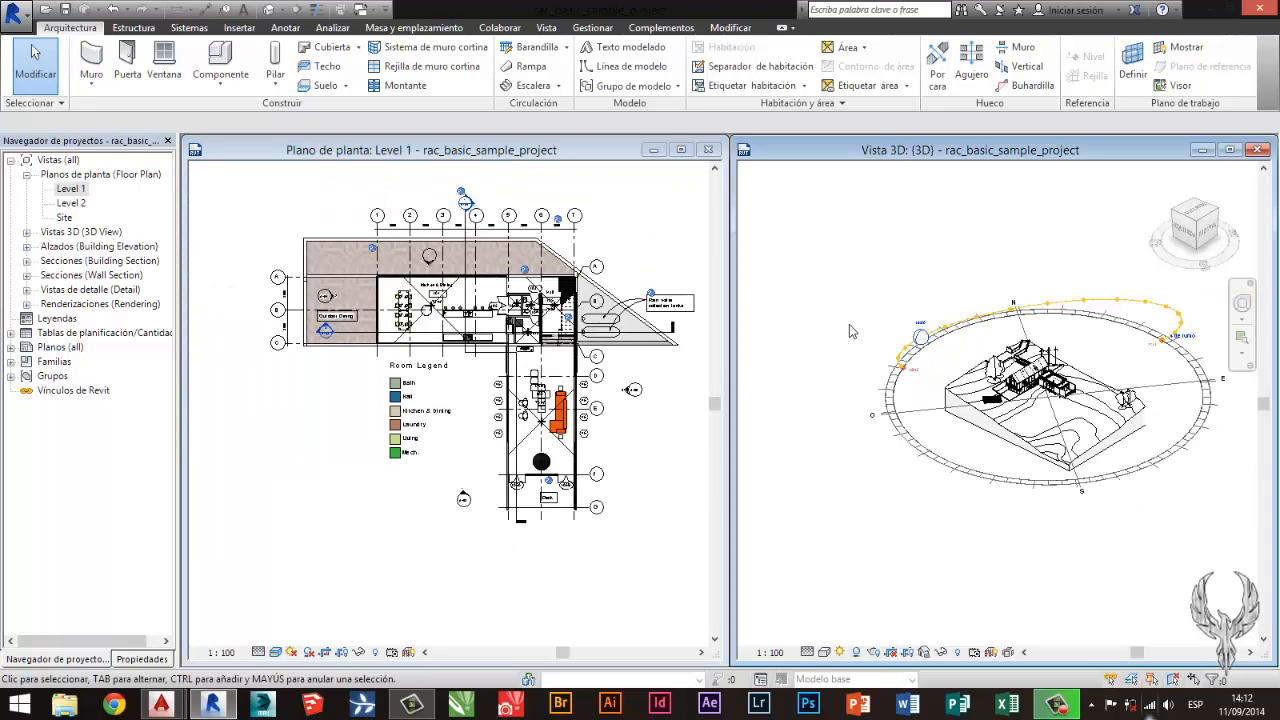
{"action": "left_click", "coordinate": [840, 652]}
{"action": "left_click", "coordinate": [860, 619]}
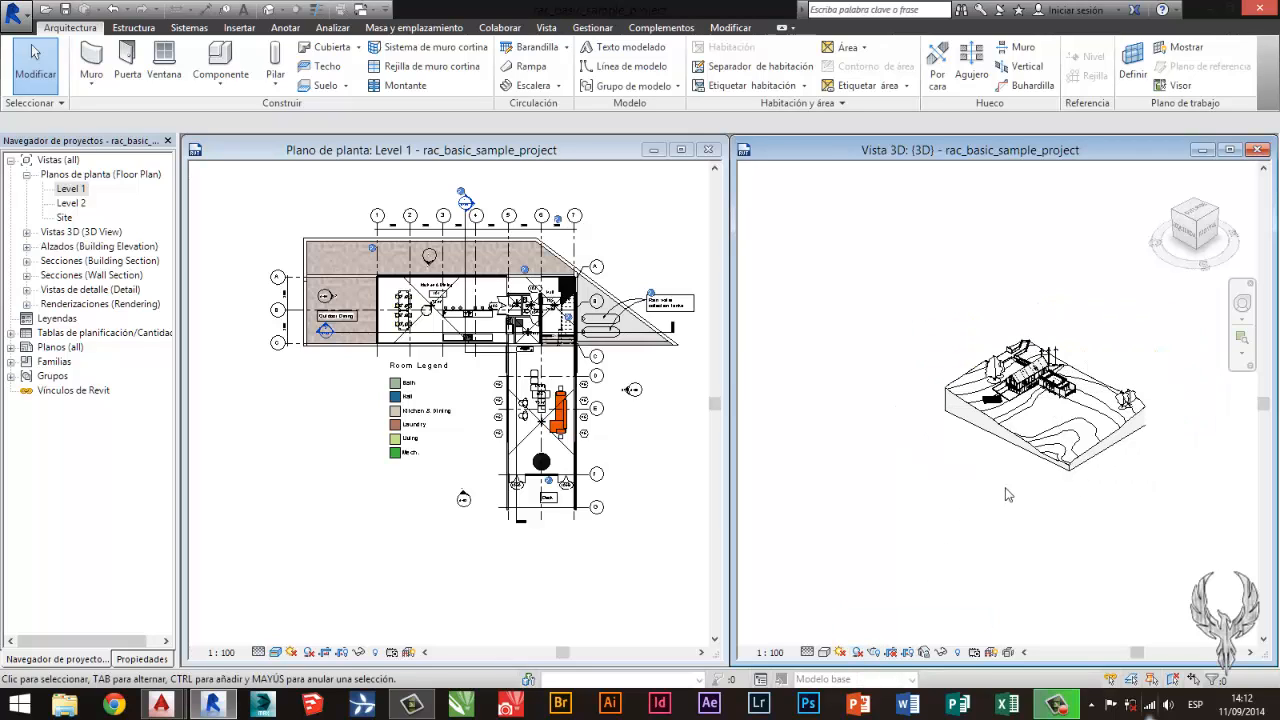
{"action": "scroll", "coordinate": [1036, 482], "scroll_direction": "up", "scroll_amount": 3}
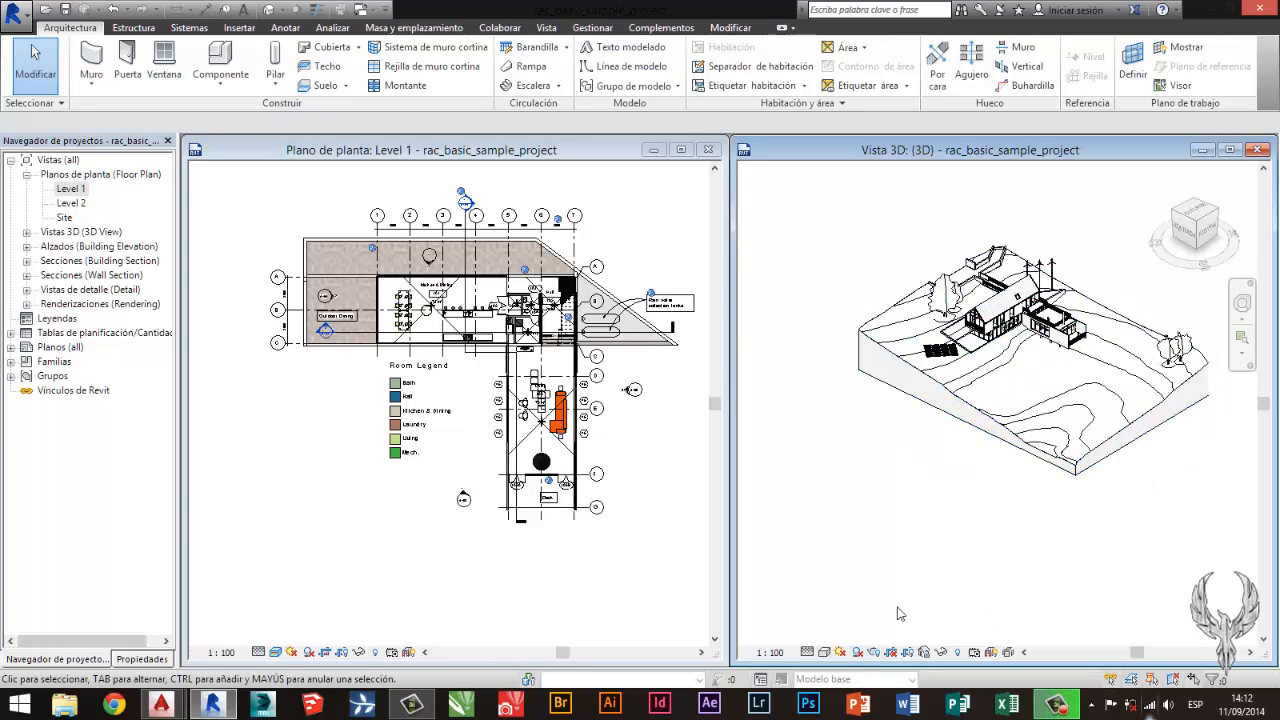
{"action": "scroll", "coordinate": [908, 600], "scroll_direction": "up", "scroll_amount": 2}
{"action": "scroll", "coordinate": [880, 665], "scroll_direction": "down", "scroll_amount": 1}
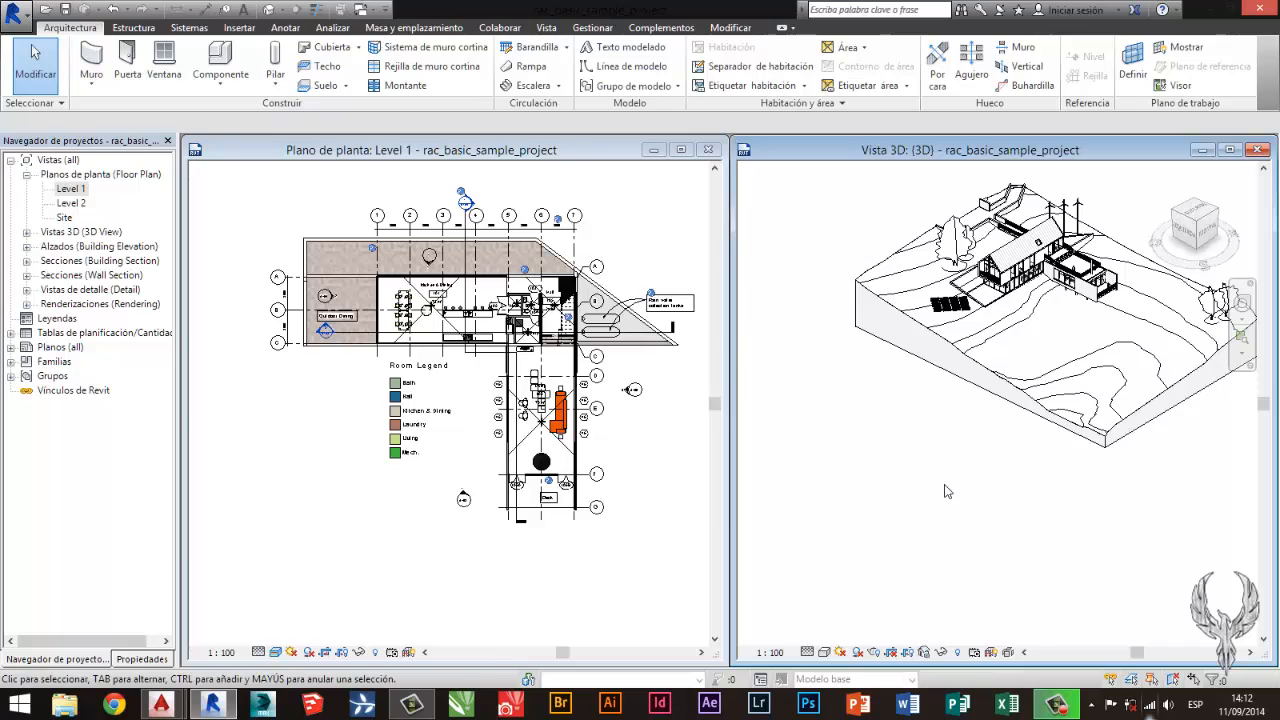
{"action": "middle_click_drag", "start_coordinate": [926, 460], "coordinate": [882, 510]}
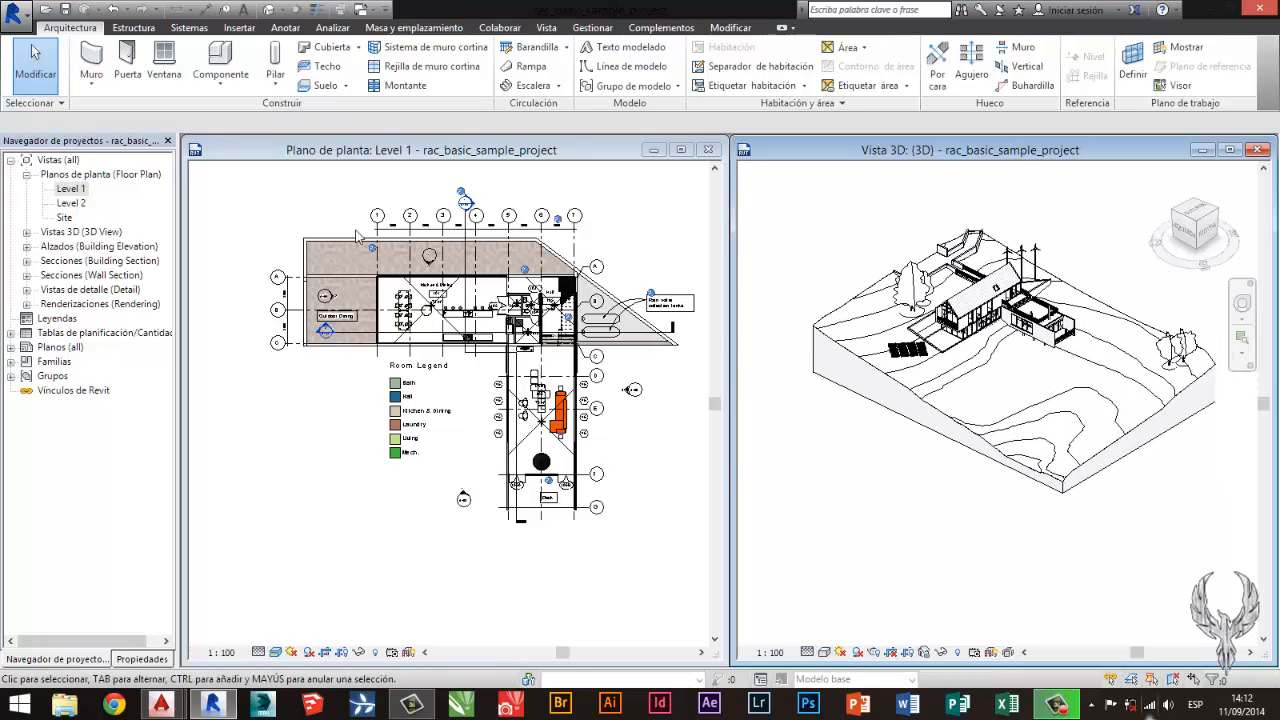
Close the 3D view and examine the room legend and tagged rooms in the maximized Level 1 floor plan.
{"action": "left_click", "coordinate": [1259, 149]}
{"action": "left_click", "coordinate": [674, 148]}
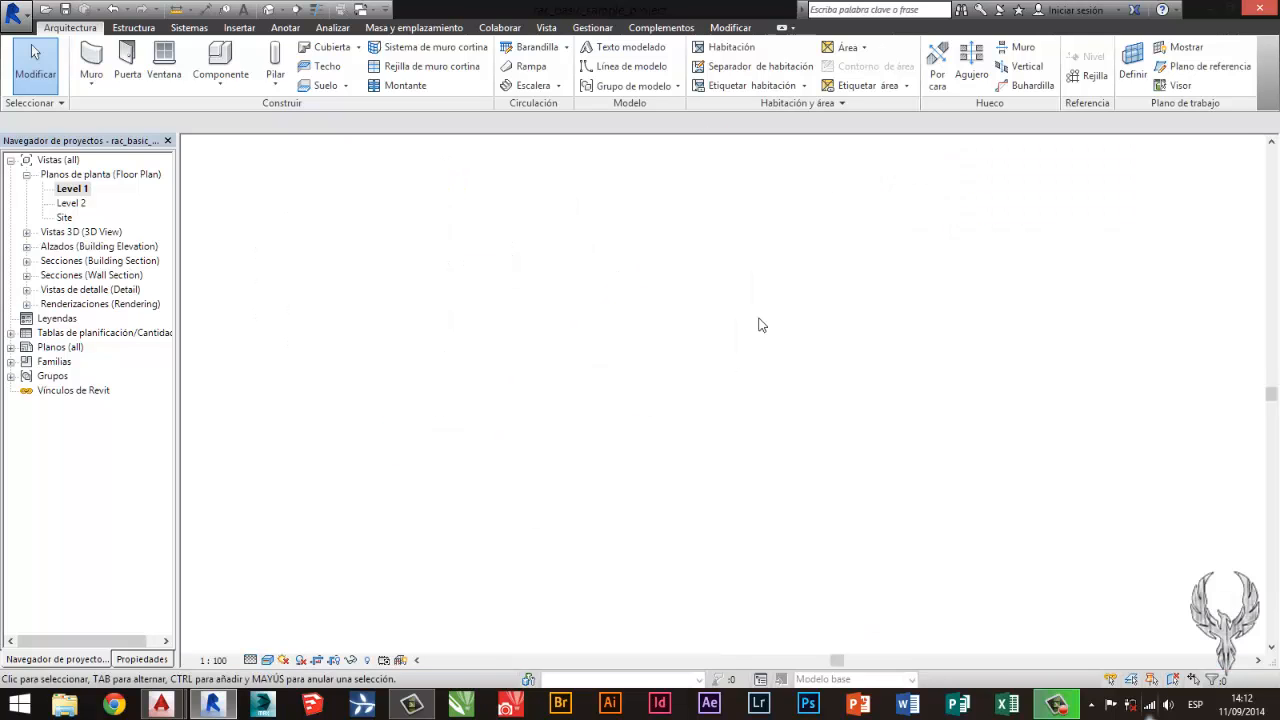
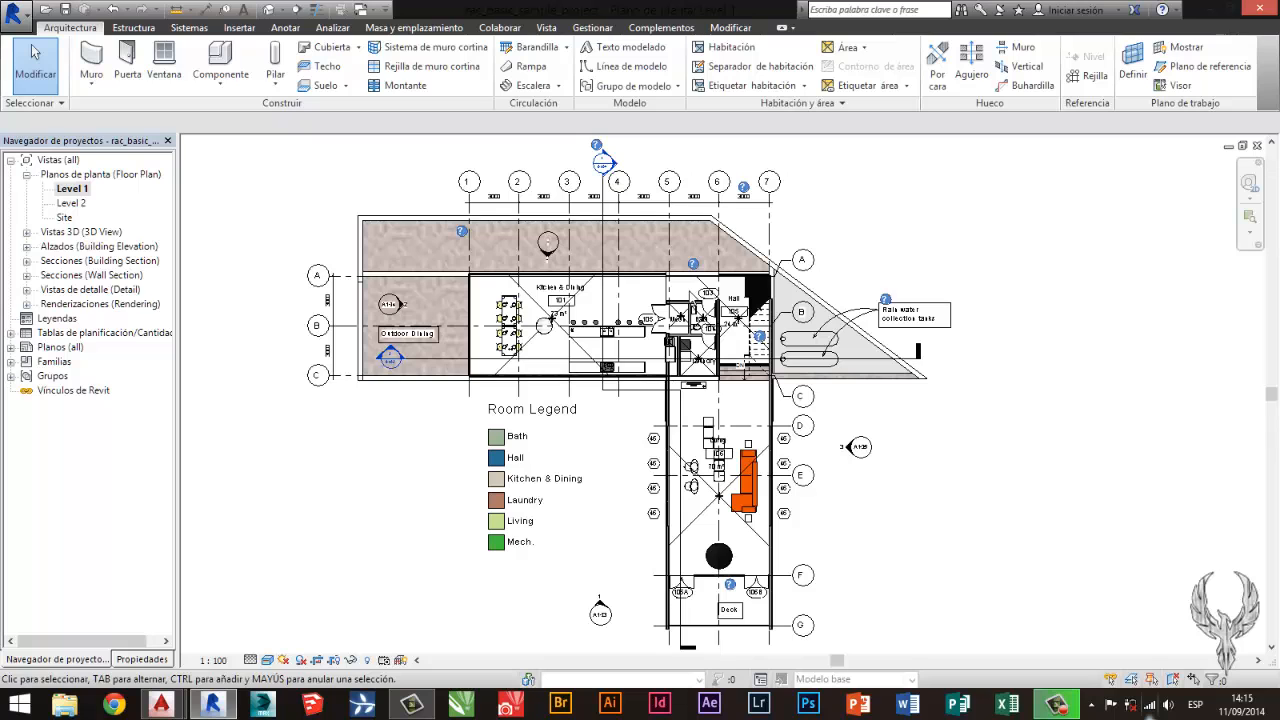
{"action": "scroll", "coordinate": [860, 447], "scroll_direction": "up", "scroll_amount": 3}
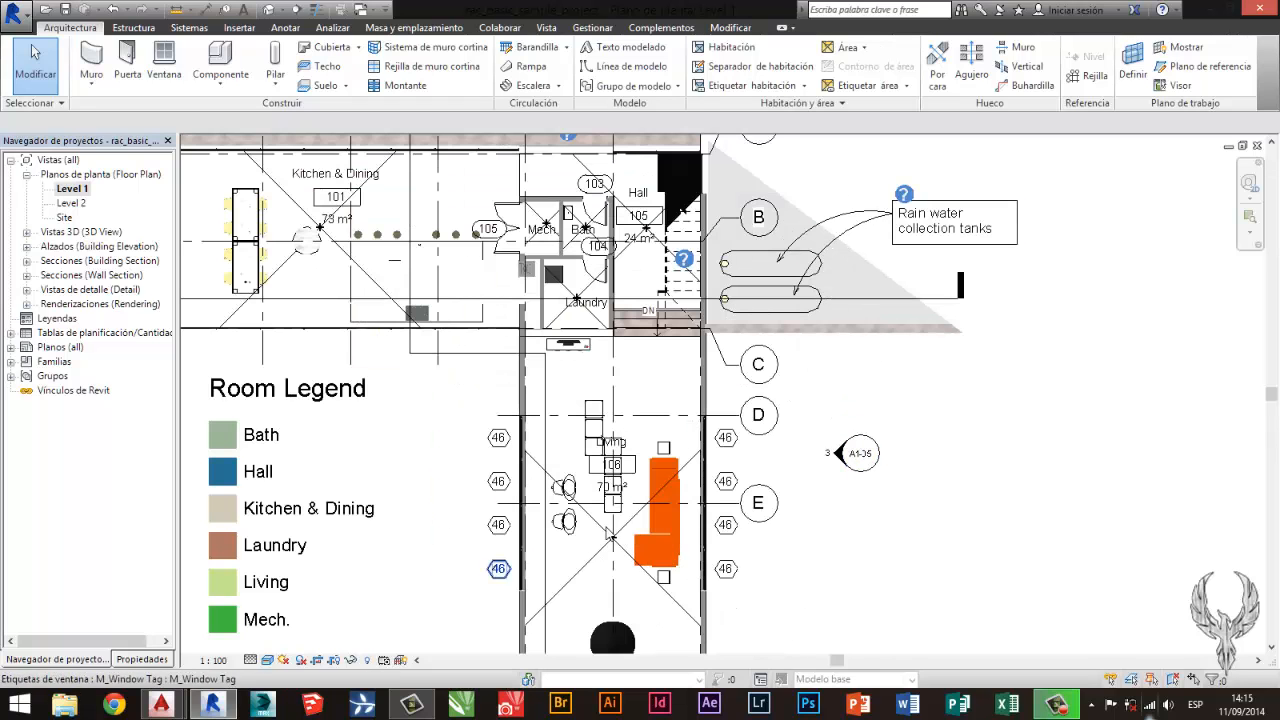
{"action": "left_click", "coordinate": [265, 408]}
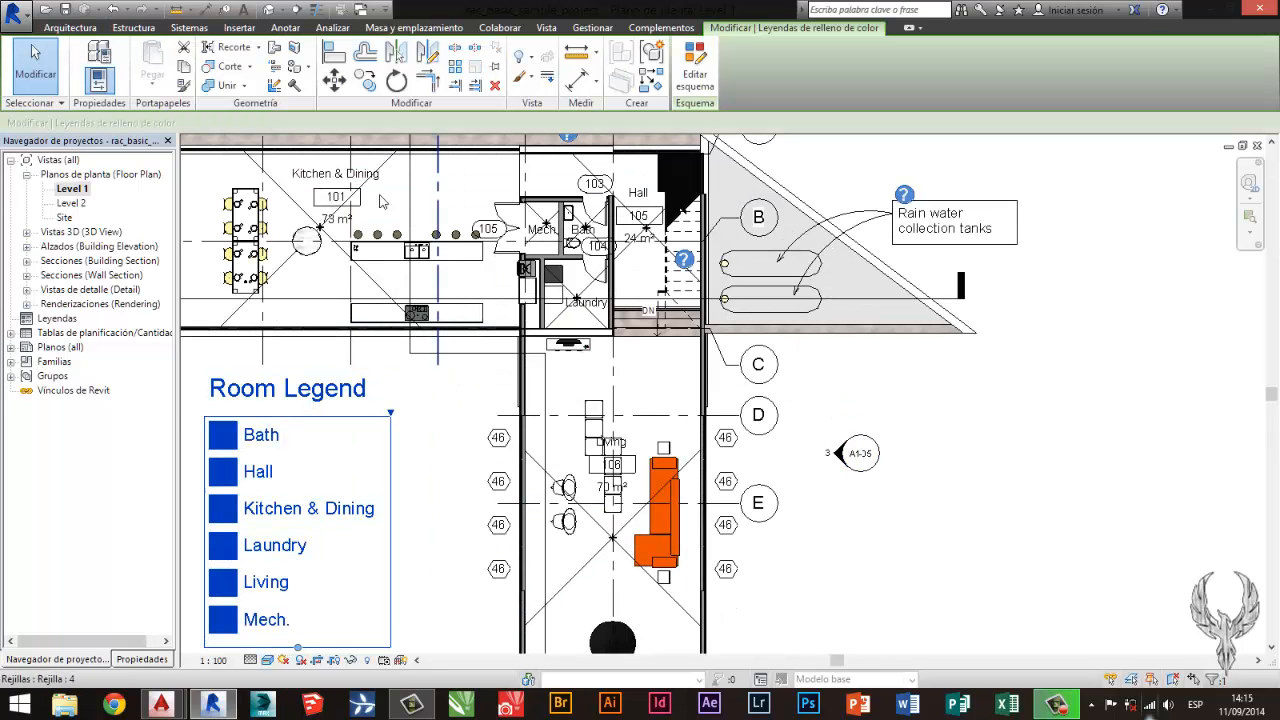
{"action": "scroll", "coordinate": [345, 188], "scroll_direction": "up", "scroll_amount": 2}
{"action": "left_click", "coordinate": [470, 478]}
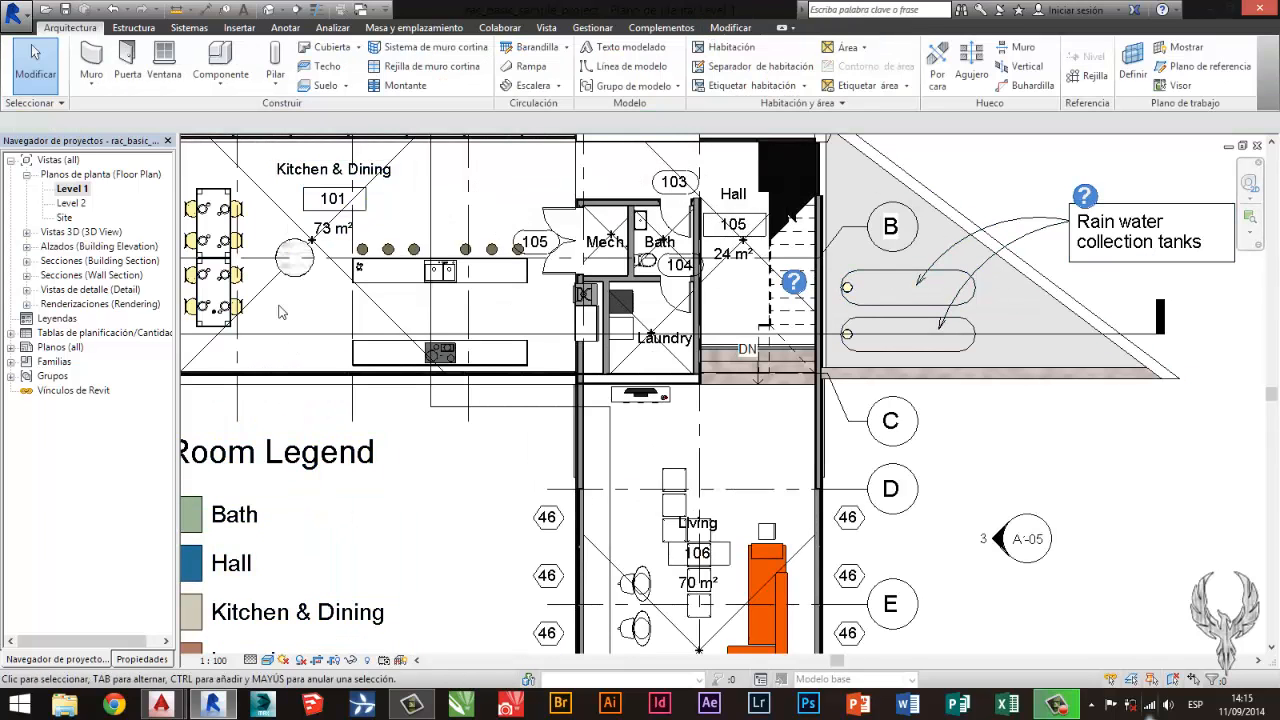
Open the Typ. Wall Section view and select the detail callout around the Level 2 floor connection.
{"action": "left_click", "coordinate": [26, 276]}
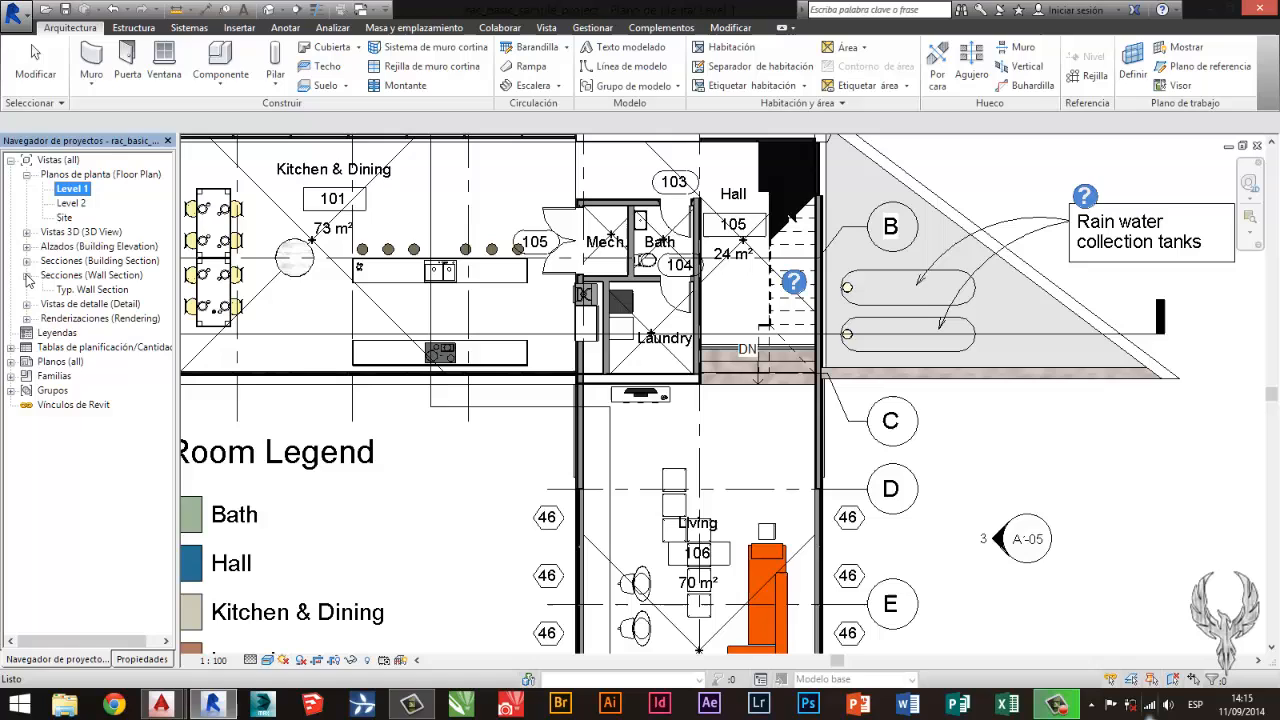
{"action": "left_click", "coordinate": [76, 290]}
{"action": "double_click", "coordinate": [76, 291]}
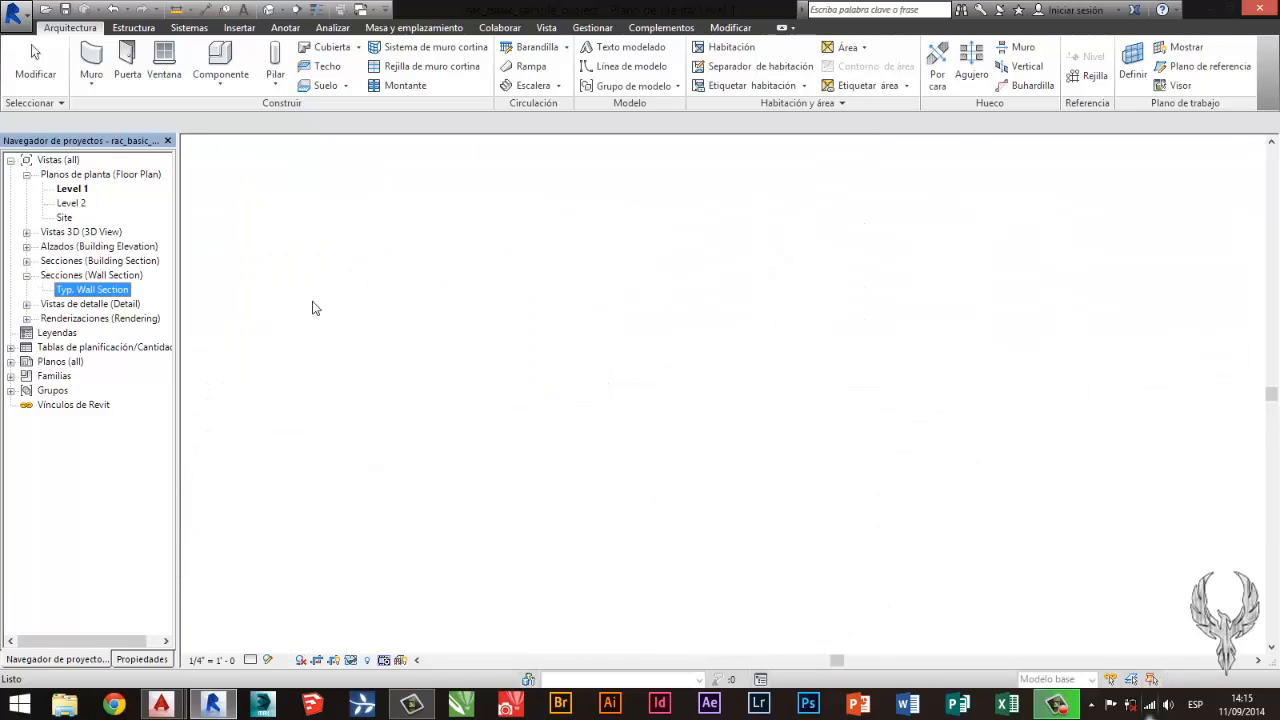
{"action": "scroll", "coordinate": [748, 428], "scroll_direction": "up", "scroll_amount": 8}
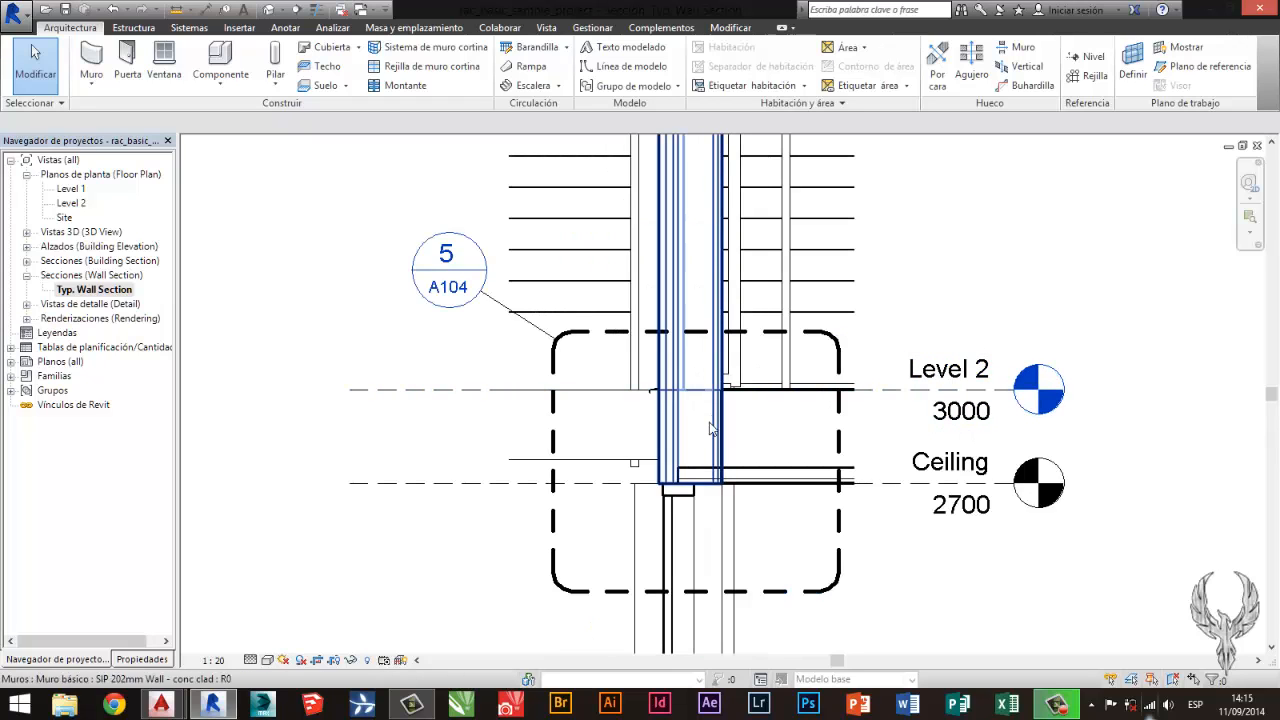
{"action": "left_click", "coordinate": [547, 330]}
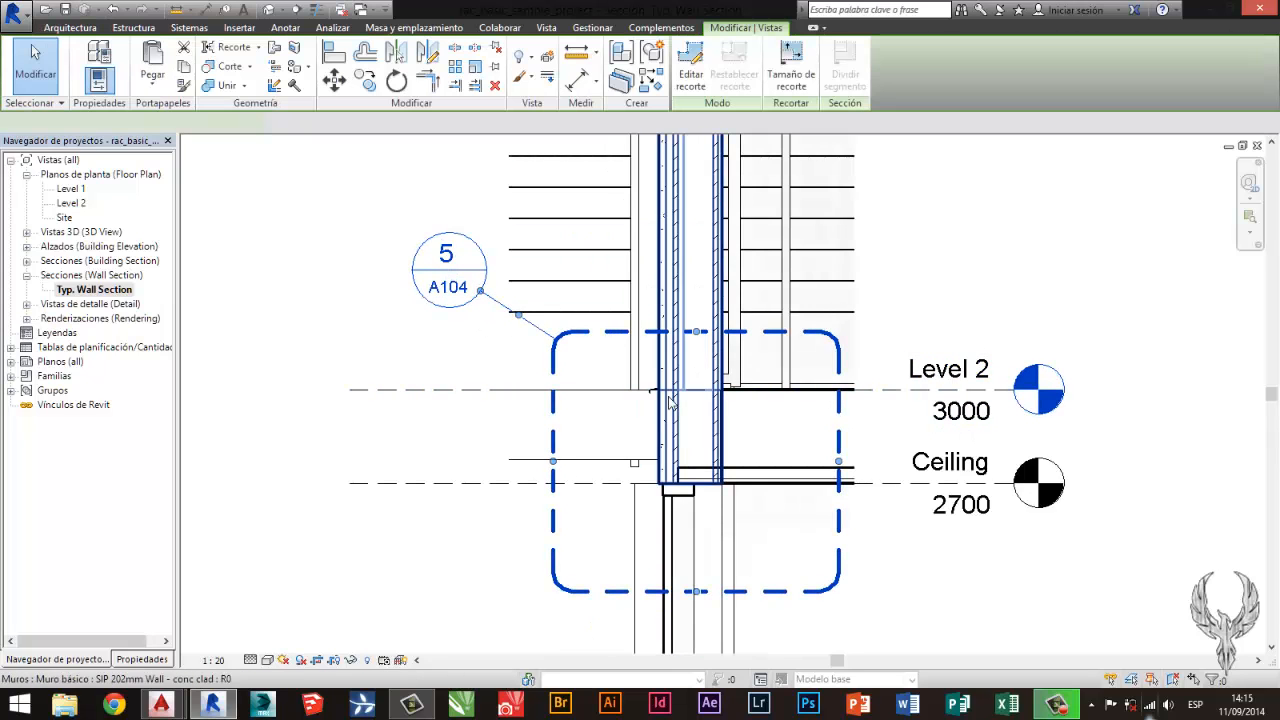
Open the Building Section view and examine the wall section callout 3/A104 on the house's outer wall.
{"action": "left_click", "coordinate": [27, 261]}
{"action": "double_click", "coordinate": [91, 275]}
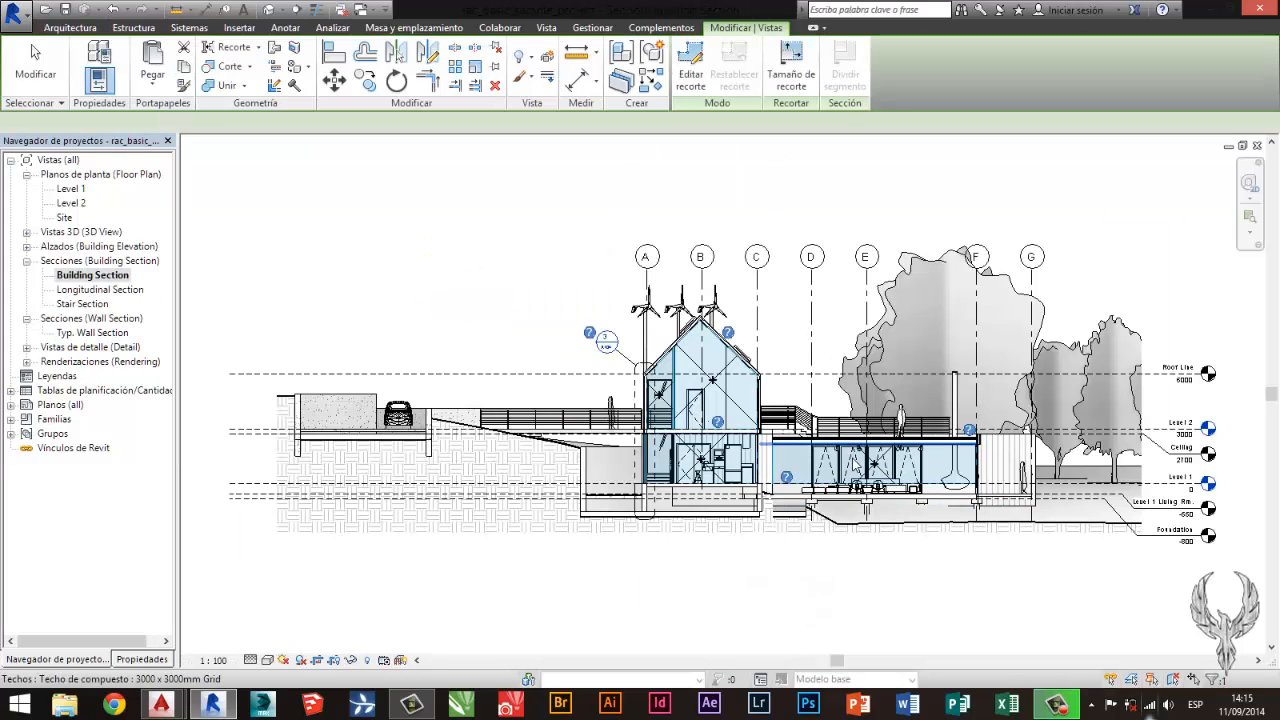
{"action": "scroll", "coordinate": [629, 366], "scroll_direction": "up", "scroll_amount": 2}
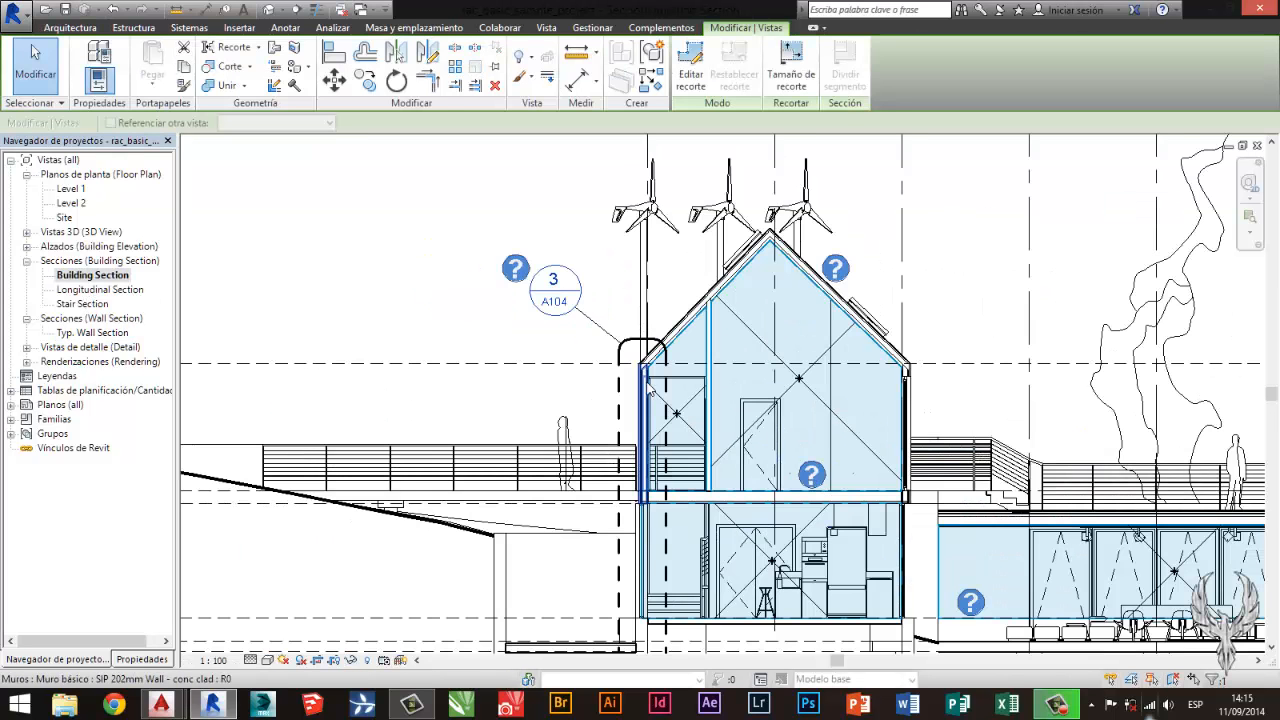
{"action": "scroll", "coordinate": [577, 382], "scroll_direction": "up", "scroll_amount": 3}
{"action": "left_click", "coordinate": [577, 382]}
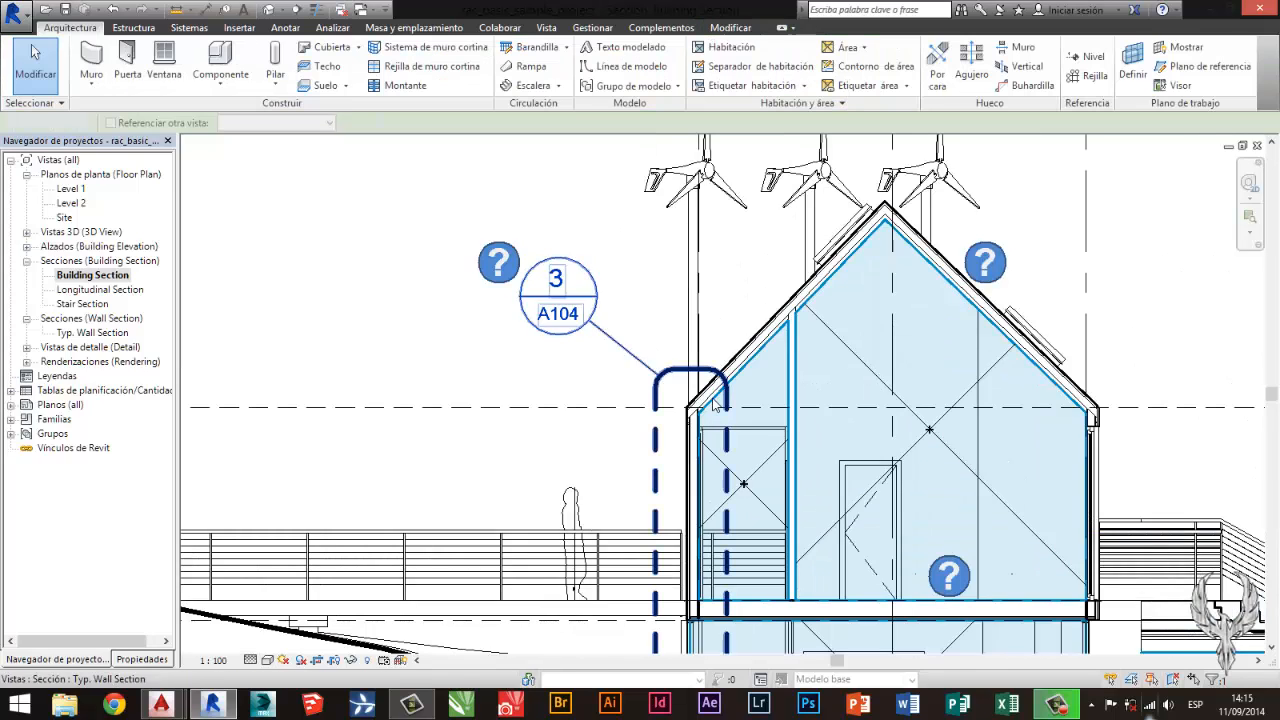
{"action": "middle_click_drag", "start_coordinate": [710, 458], "coordinate": [665, 310]}
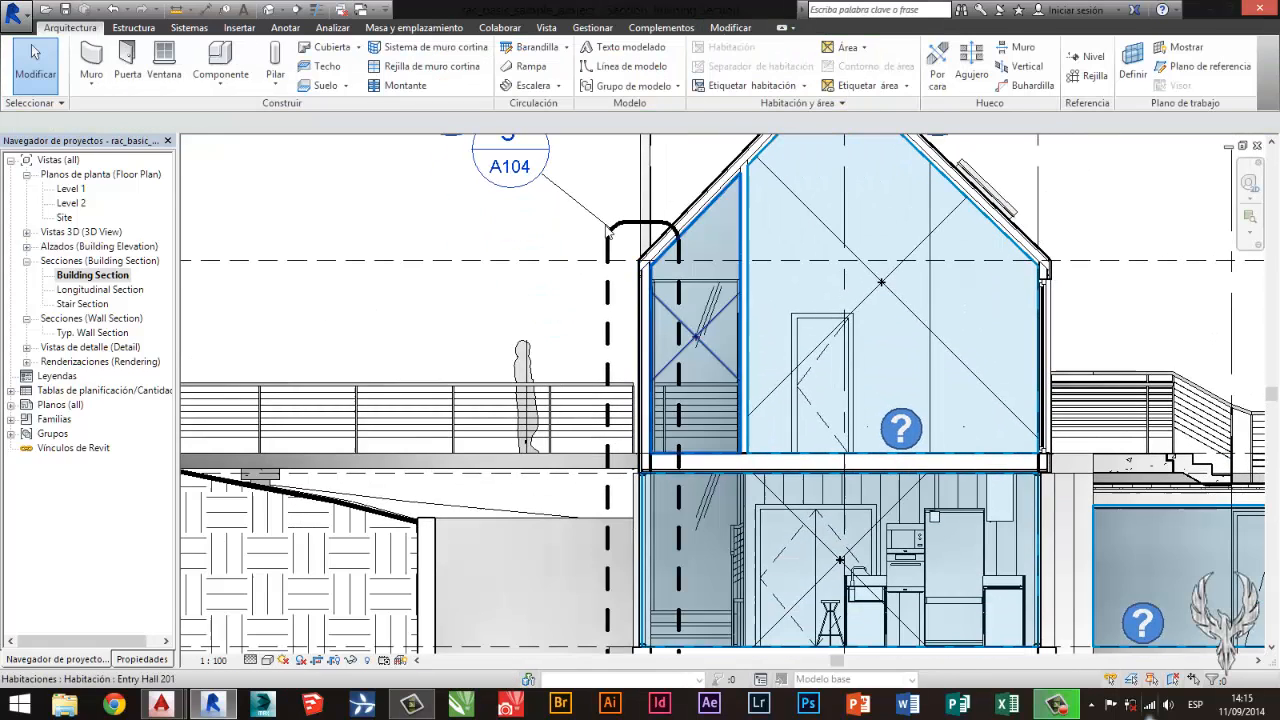
{"action": "scroll", "coordinate": [690, 225], "scroll_direction": "down", "scroll_amount": 1}
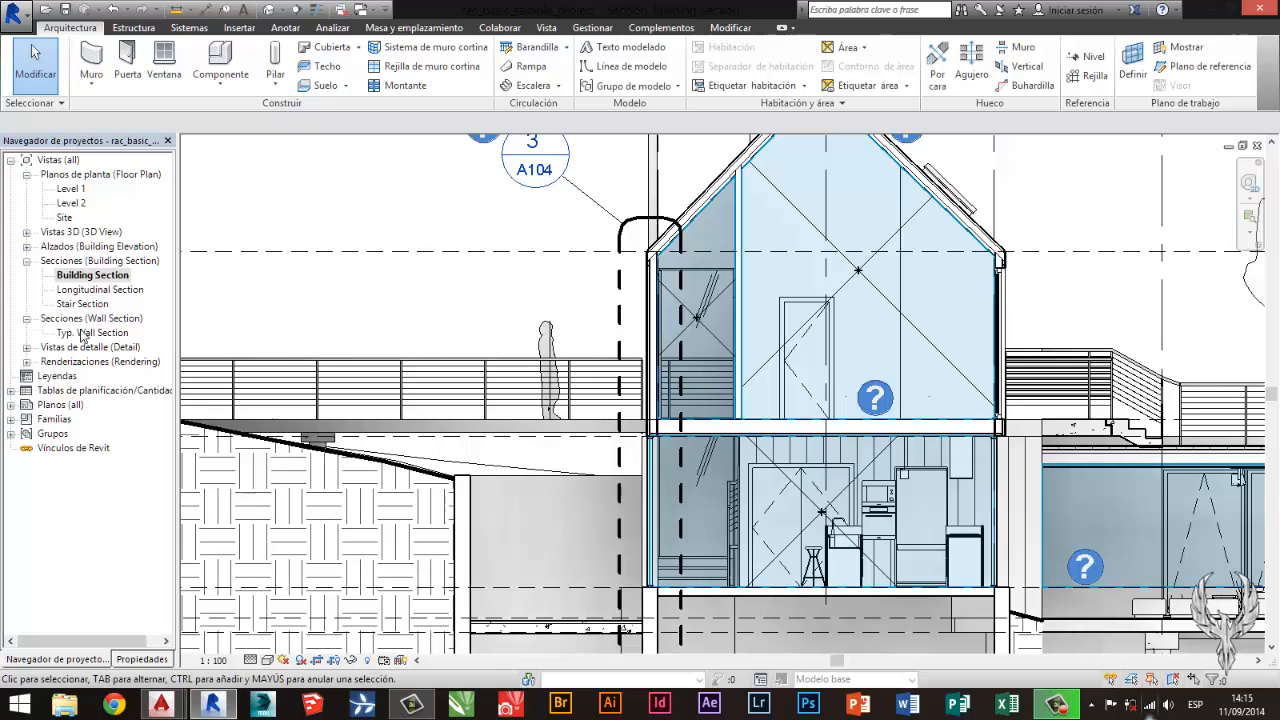
Return to the Typ. Wall Section view and examine its detail callout 5/A104 at Level 2.
{"action": "double_click", "coordinate": [90, 332]}
{"action": "scroll", "coordinate": [725, 383], "scroll_direction": "down", "scroll_amount": 6}
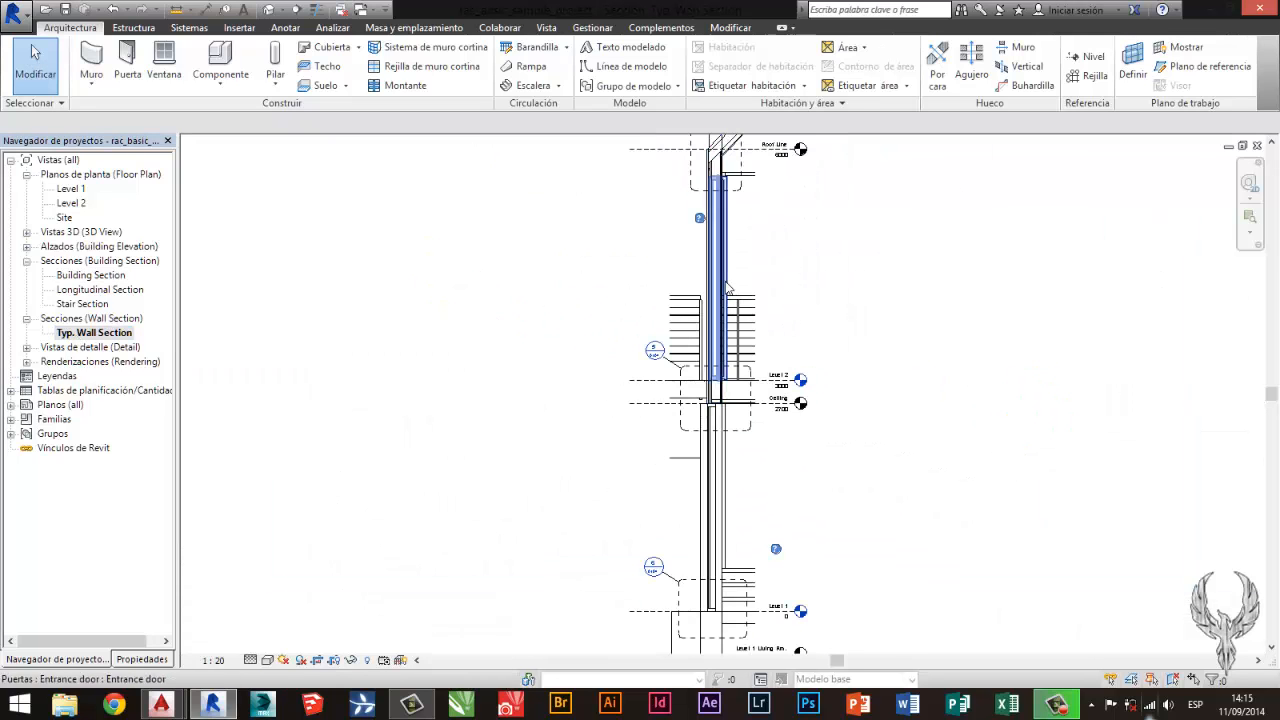
{"action": "scroll", "coordinate": [690, 405], "scroll_direction": "up", "scroll_amount": 6}
{"action": "scroll", "coordinate": [655, 275], "scroll_direction": "up", "scroll_amount": 3}
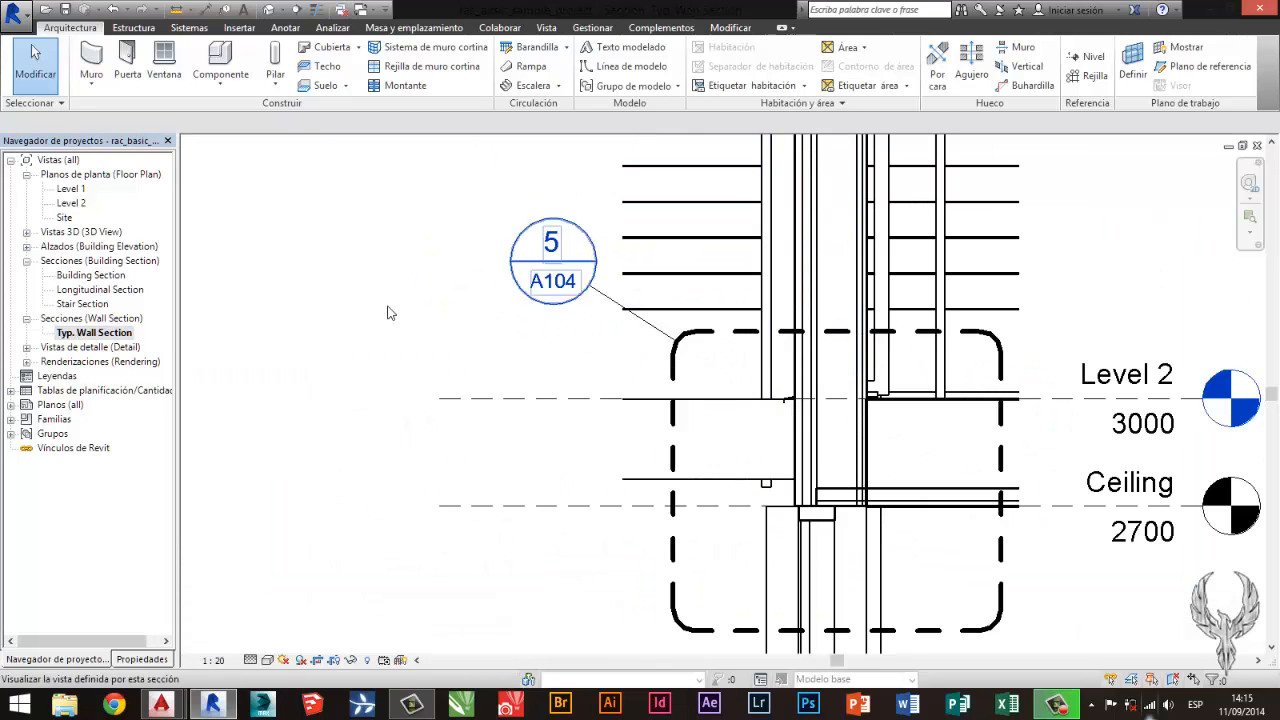
Open the Main Stair Detail and Typical Foundation Detail views and examine the foundation junction at Level 1.
{"action": "left_click", "coordinate": [27, 347]}
{"action": "double_click", "coordinate": [93, 361]}
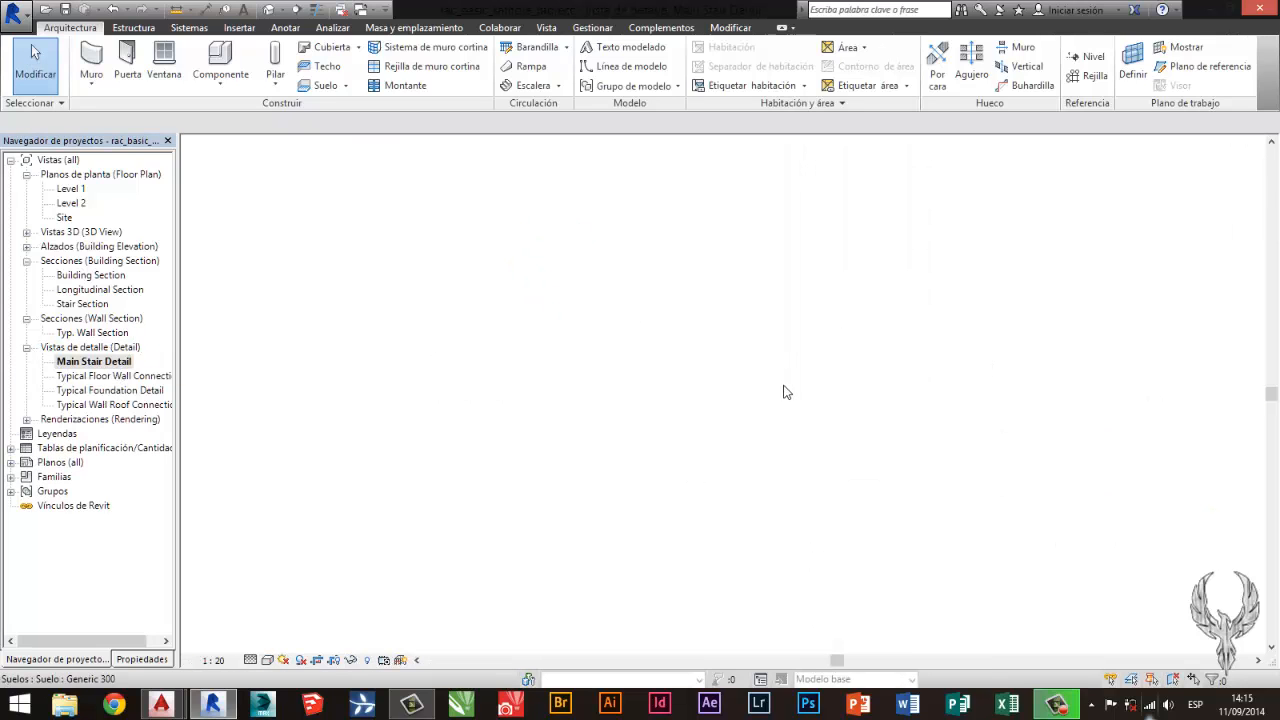
{"action": "double_click", "coordinate": [99, 391]}
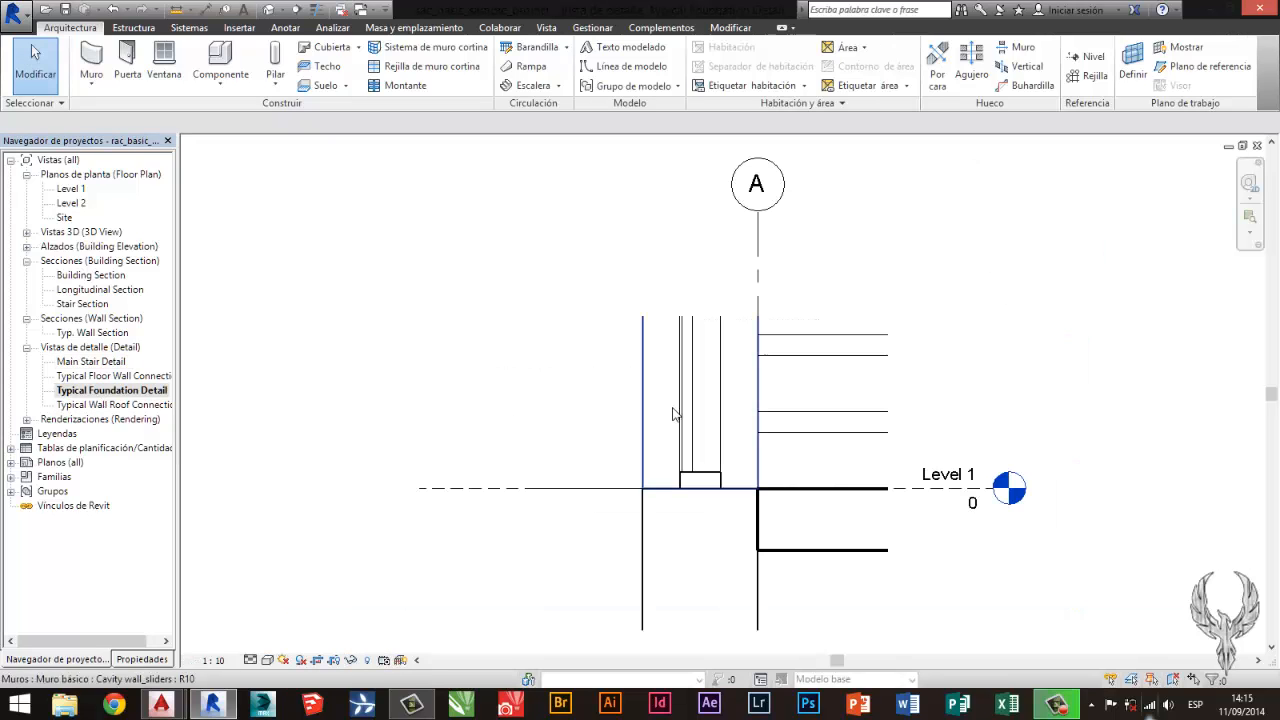
{"action": "scroll", "coordinate": [600, 300], "scroll_direction": "down", "scroll_amount": 2}
{"action": "scroll", "coordinate": [700, 430], "scroll_direction": "up", "scroll_amount": 3}
{"action": "scroll", "coordinate": [710, 450], "scroll_direction": "up", "scroll_amount": 3}
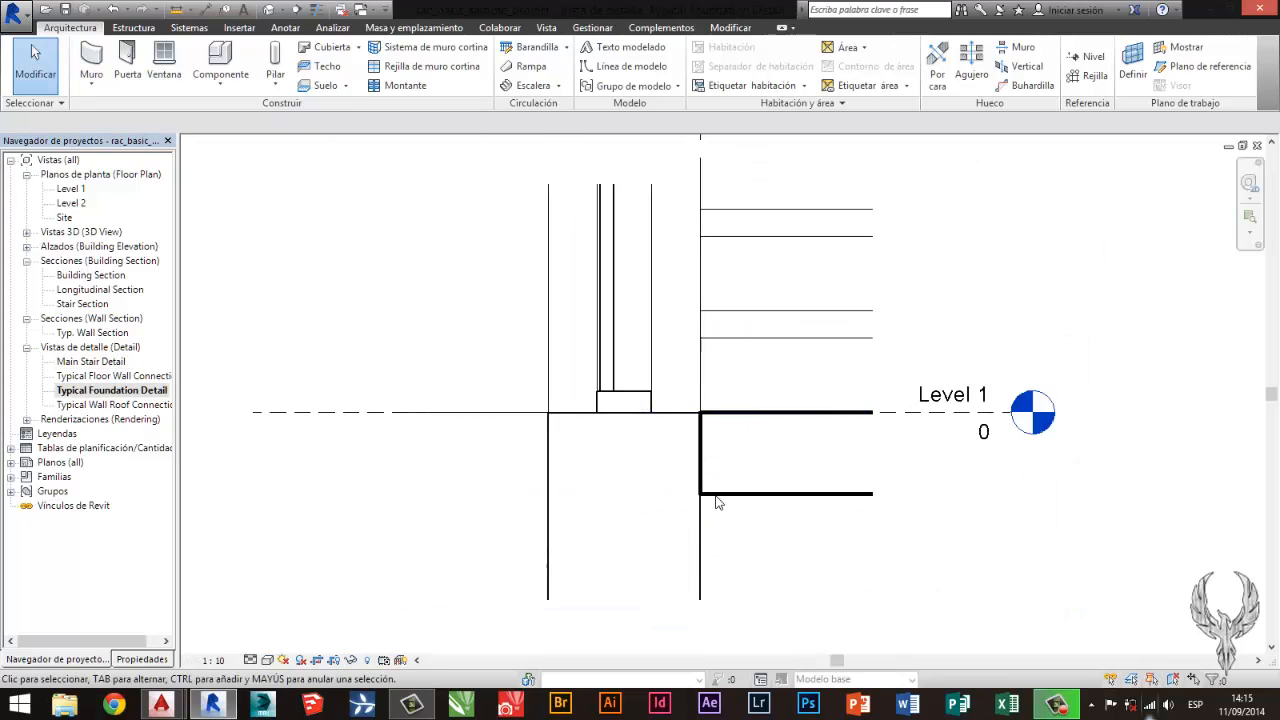
Open the Main Stair Detail and Typical Floor Wall Connection views and examine the wall junction between the Ceiling and Level 2 levels.
{"action": "double_click", "coordinate": [94, 362]}
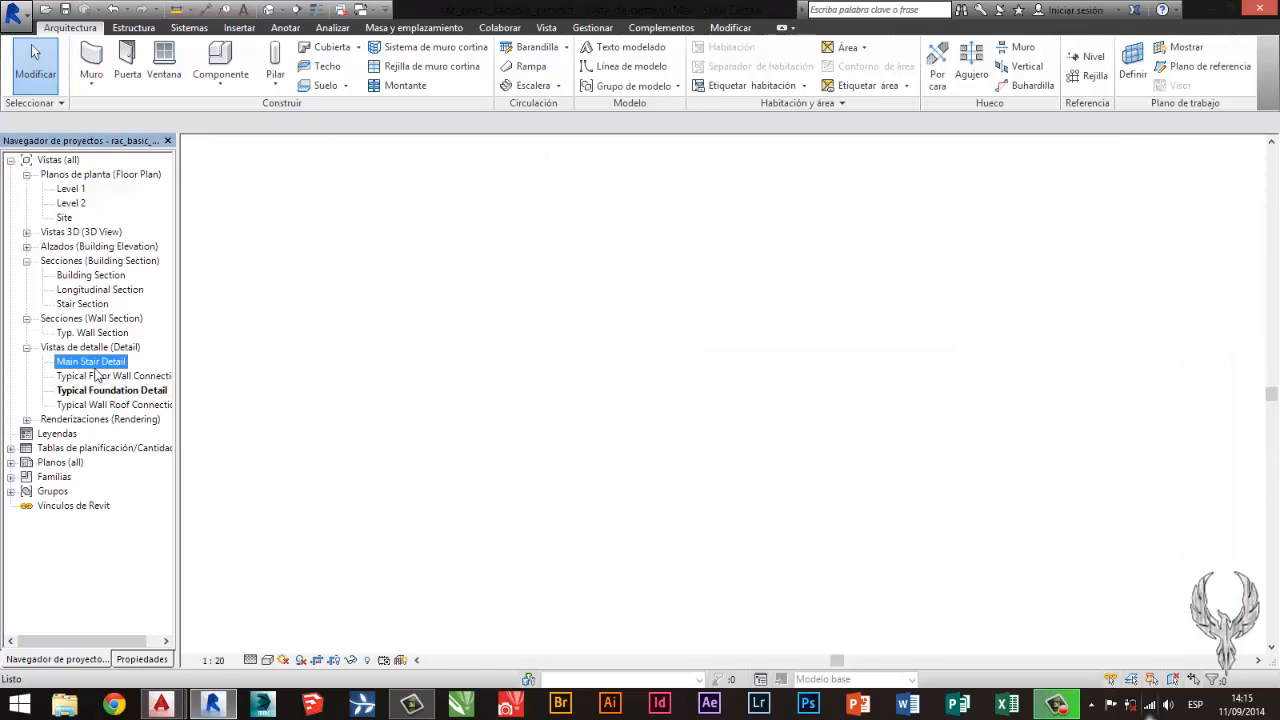
{"action": "double_click", "coordinate": [92, 376]}
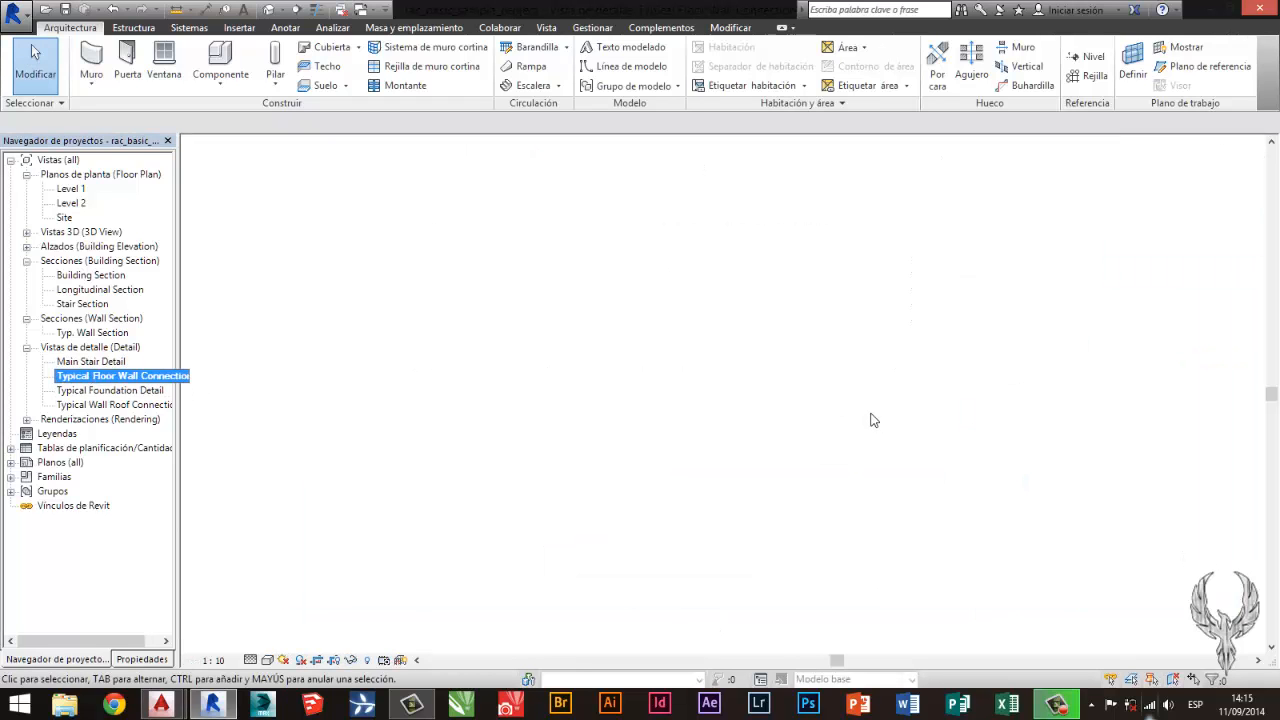
{"action": "scroll", "coordinate": [760, 477], "scroll_direction": "up", "scroll_amount": 3}
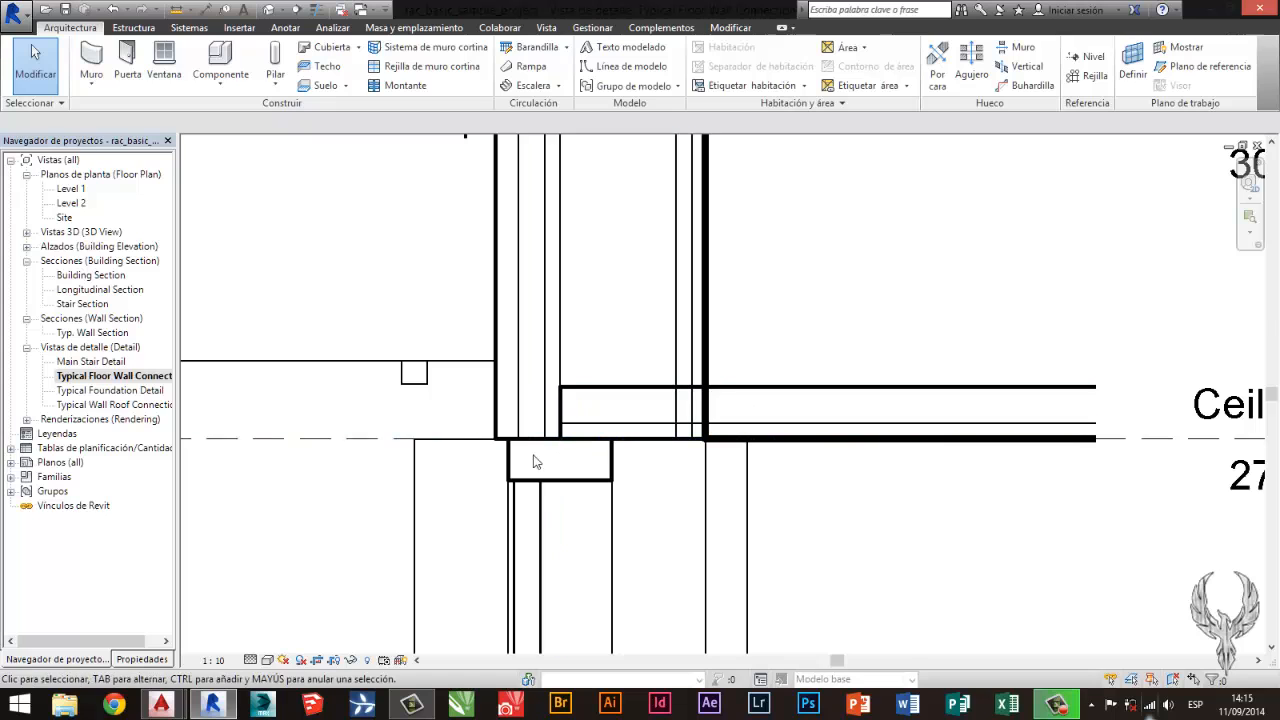
{"action": "scroll", "coordinate": [500, 445], "scroll_direction": "up", "scroll_amount": 2}
{"action": "scroll", "coordinate": [890, 422], "scroll_direction": "down", "scroll_amount": 3}
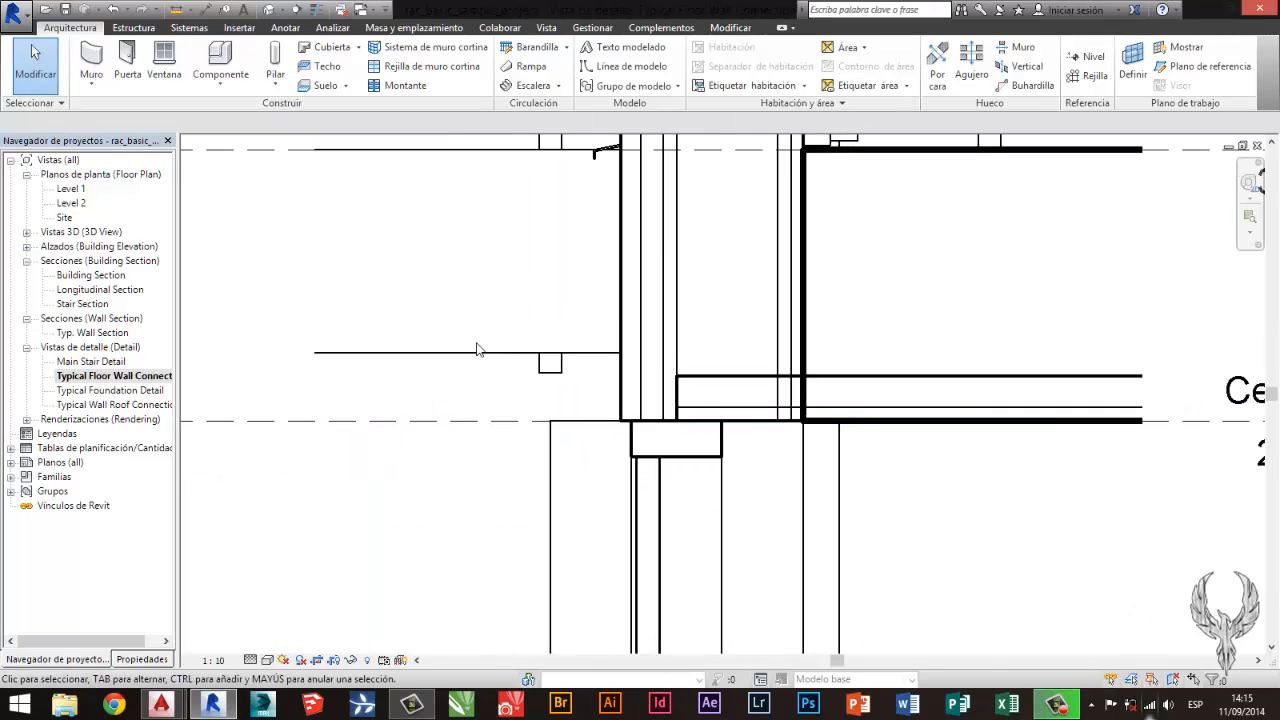
{"action": "middle_click_drag", "start_coordinate": [624, 314], "coordinate": [522, 406]}
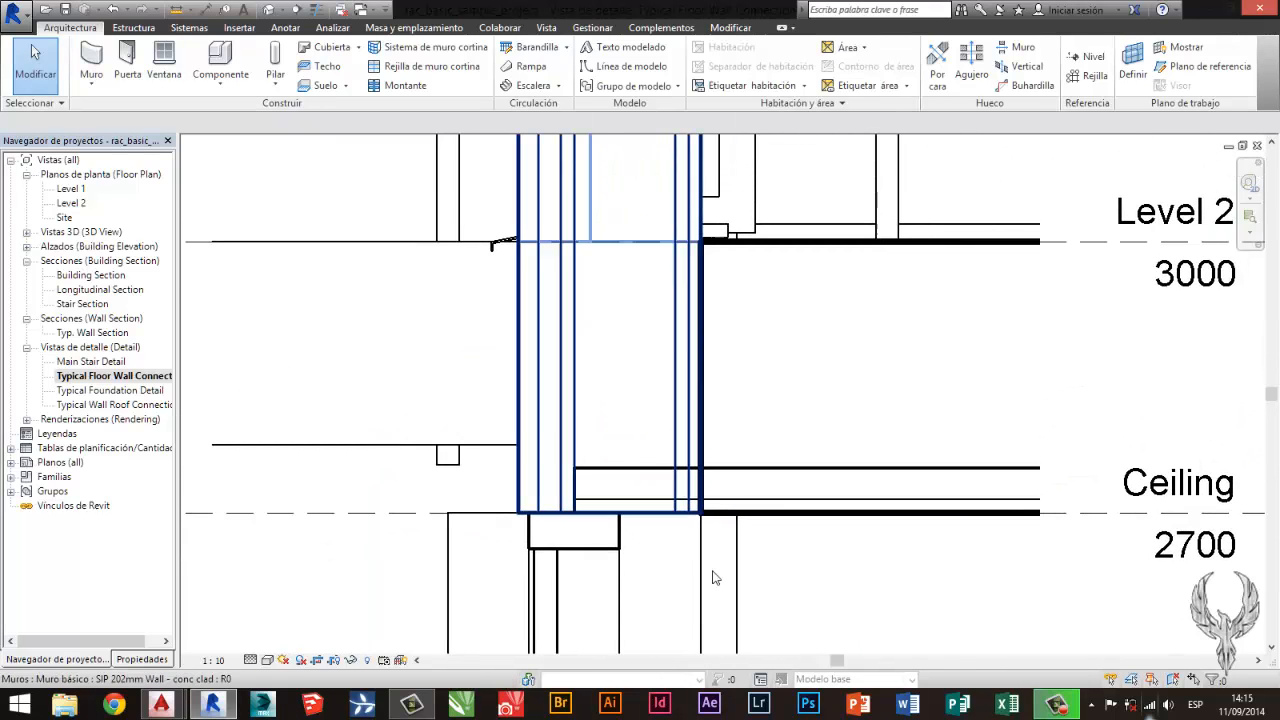
{"action": "left_click", "coordinate": [731, 480]}
{"action": "left_click", "coordinate": [885, 580]}
{"action": "scroll", "coordinate": [729, 369], "scroll_direction": "down", "scroll_amount": 2}
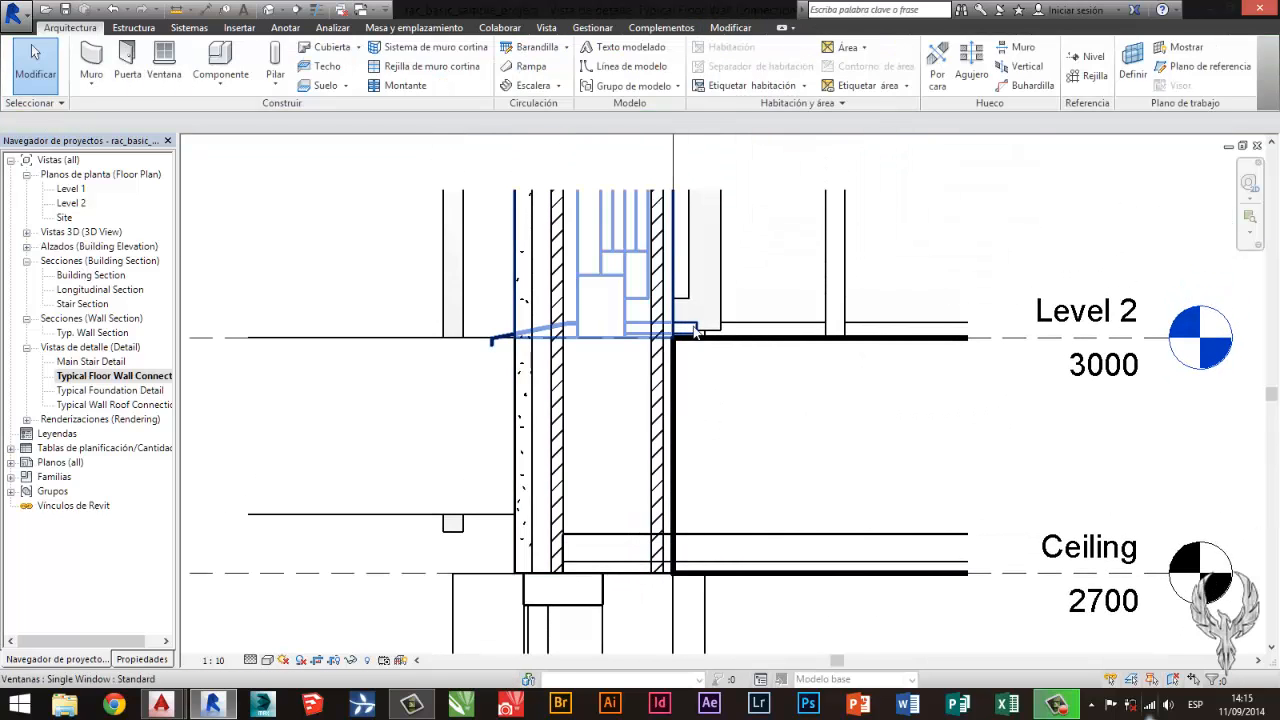
{"action": "scroll", "coordinate": [1155, 460], "scroll_direction": "down", "scroll_amount": 3}
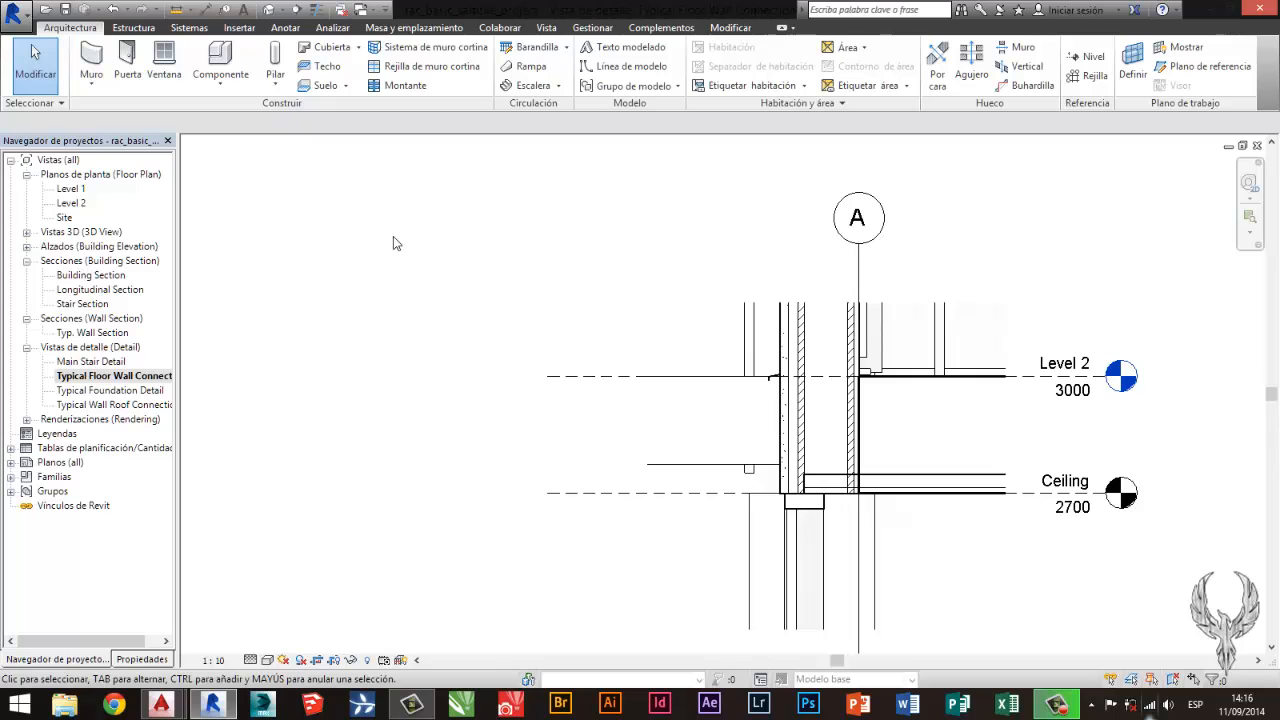
Tile the open views and close all the detail and section views, keeping only the Level 1 floor plan open.
{"action": "key", "text": "w"}
{"action": "key", "text": "t"}
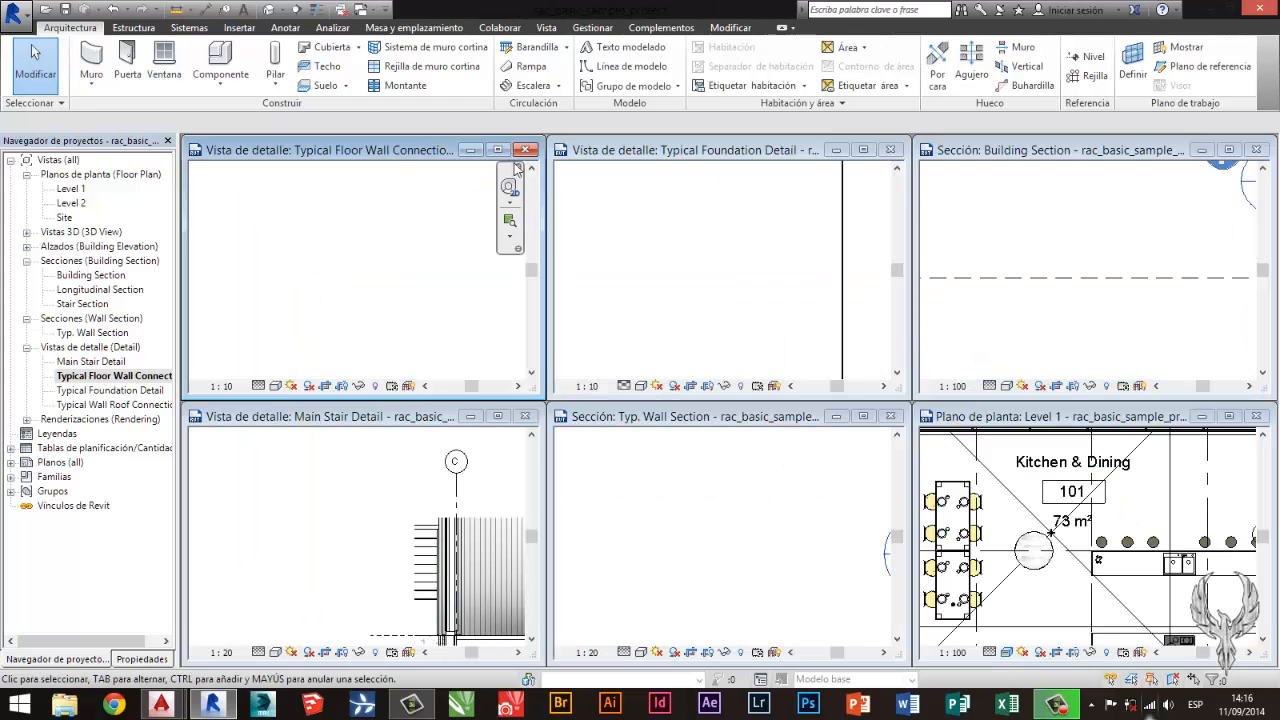
{"action": "left_click", "coordinate": [529, 416]}
{"action": "left_click", "coordinate": [526, 149]}
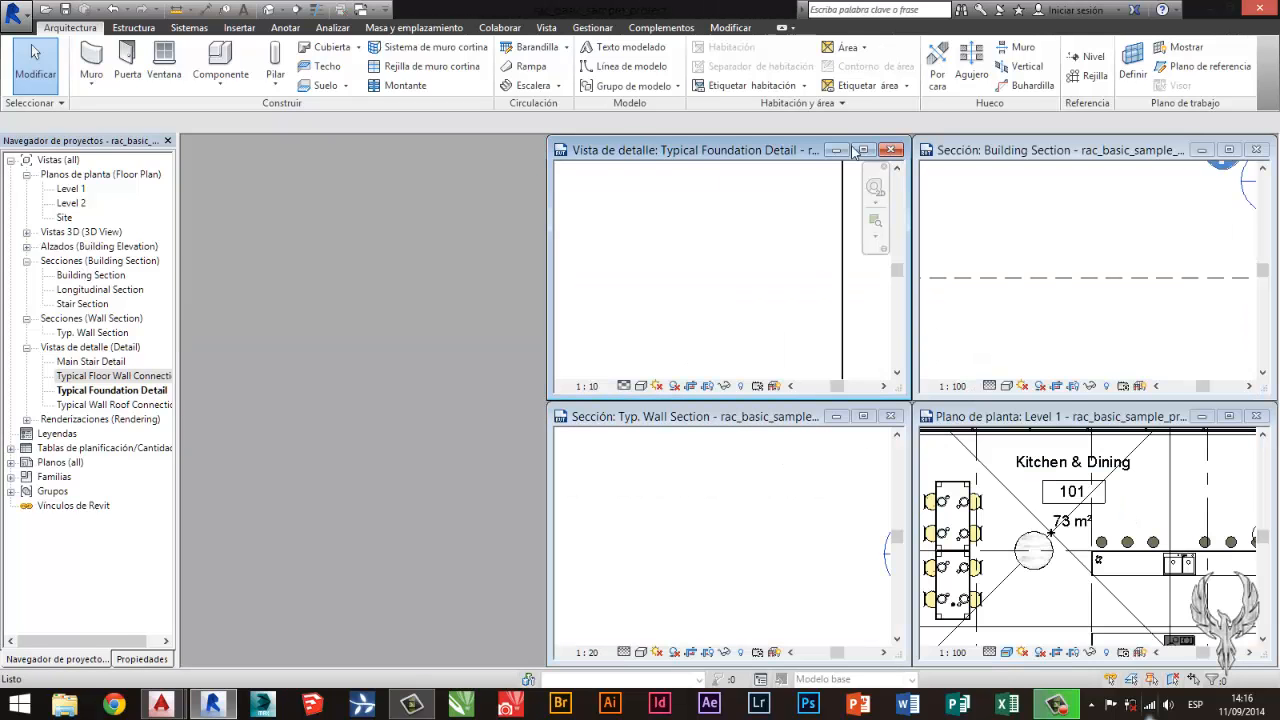
{"action": "left_click", "coordinate": [890, 149]}
{"action": "left_click", "coordinate": [891, 416]}
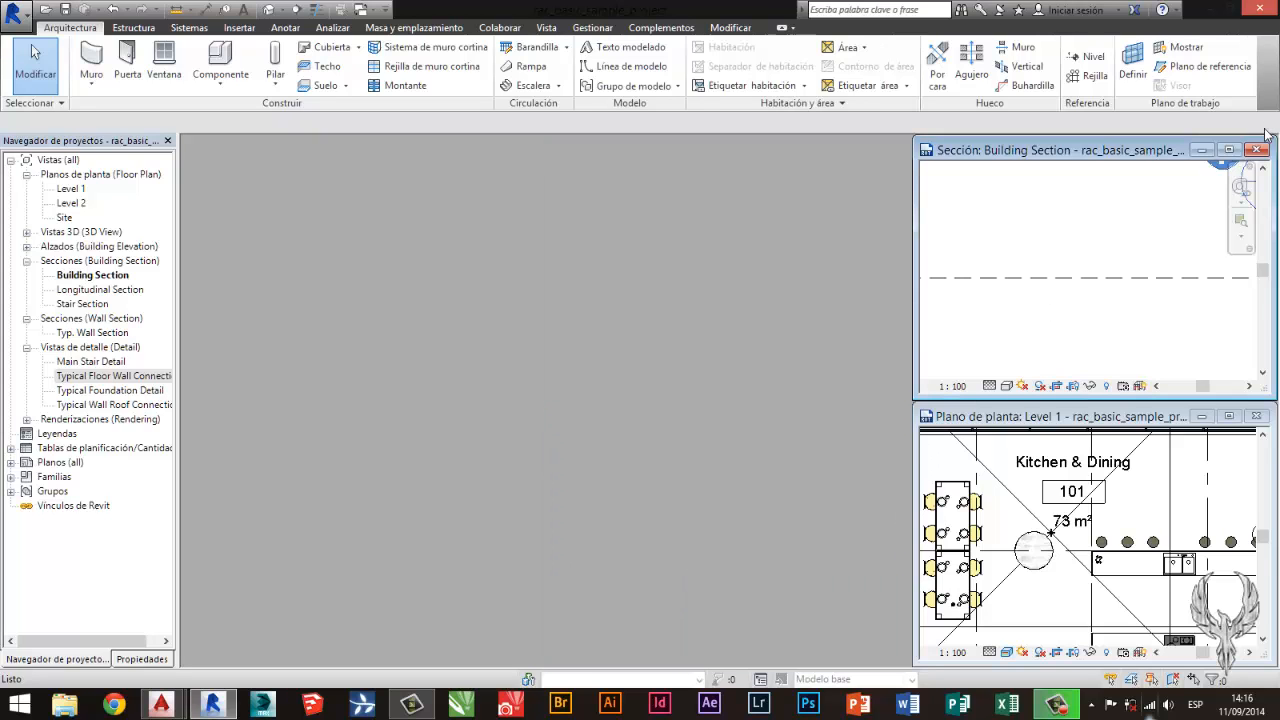
{"action": "left_click", "coordinate": [1256, 149]}
Maximize the Level 1 floor plan view and examine the whole plan with its room legend.
{"action": "left_click", "coordinate": [1229, 416]}
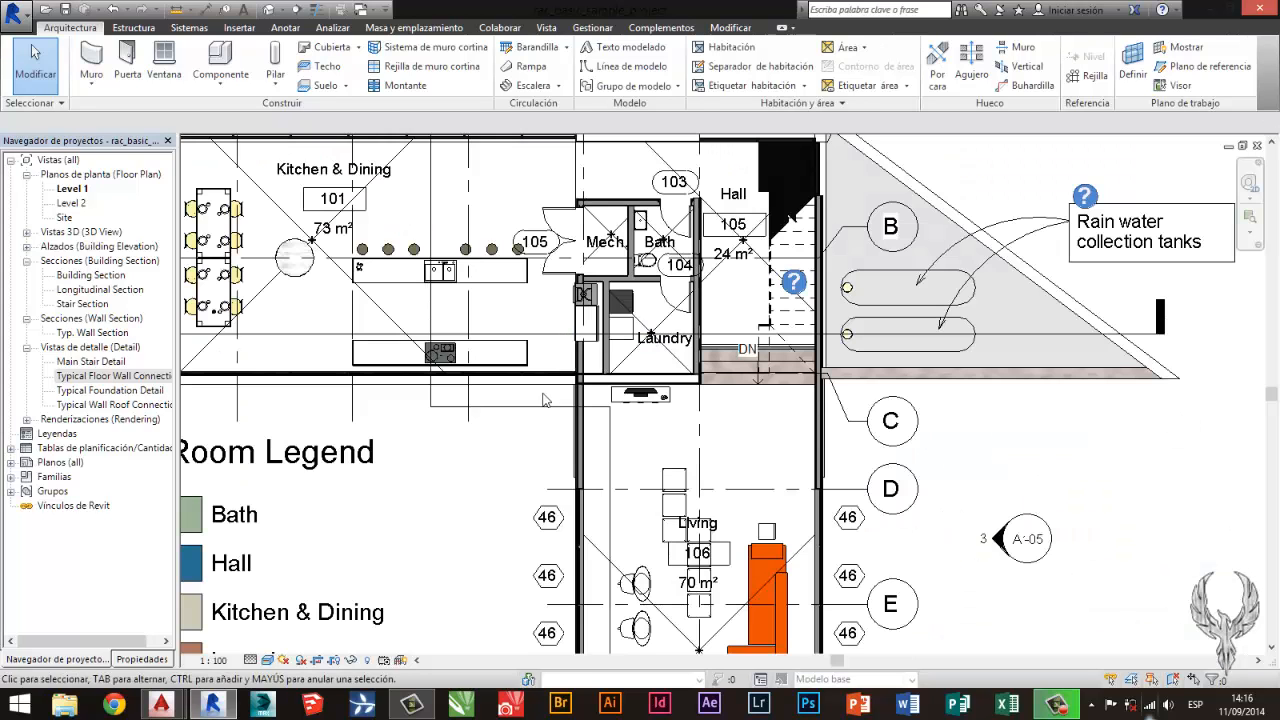
{"action": "scroll", "coordinate": [705, 313], "scroll_direction": "down", "scroll_amount": 3}
{"action": "middle_click_drag", "start_coordinate": [368, 424], "coordinate": [437, 448]}
{"action": "scroll", "coordinate": [437, 448], "scroll_direction": "down", "scroll_amount": 1}
{"action": "middle_click_drag", "start_coordinate": [676, 445], "coordinate": [745, 416]}
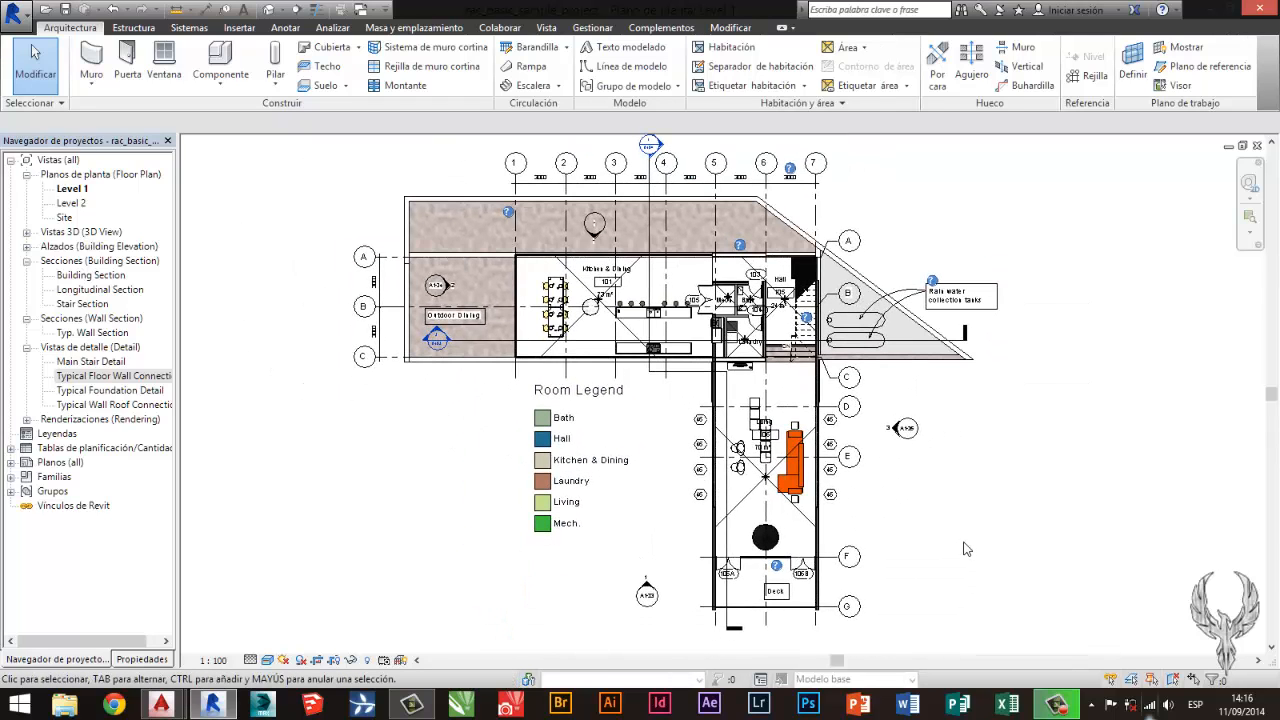